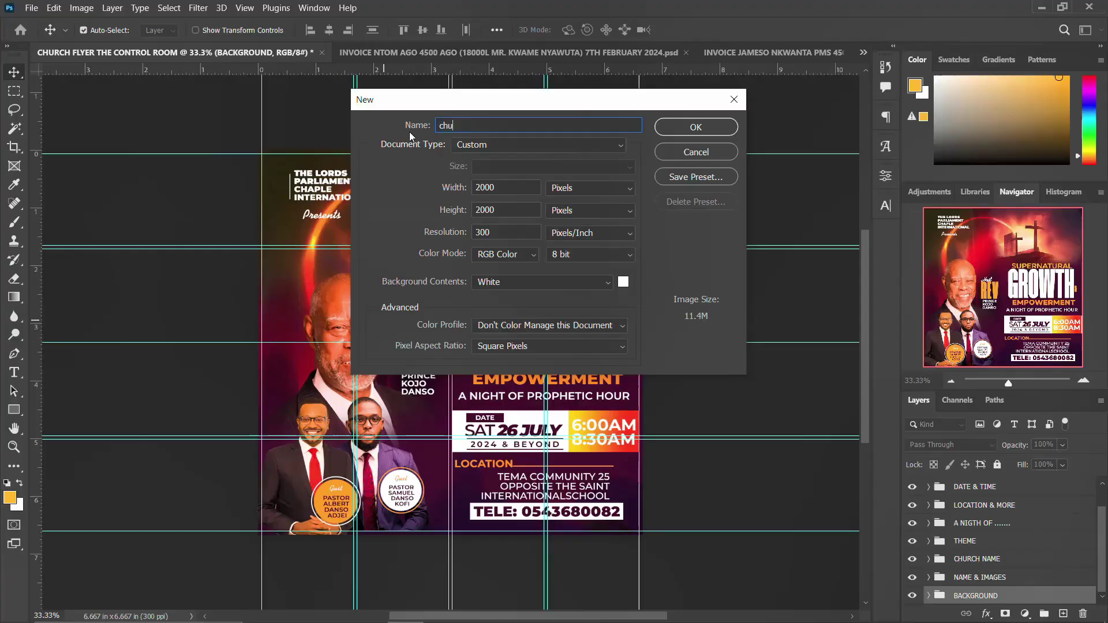
Step: Name the new 2000 × 2000 px, 300 ppi RGB document 'church flyer'
text(rch flyer)
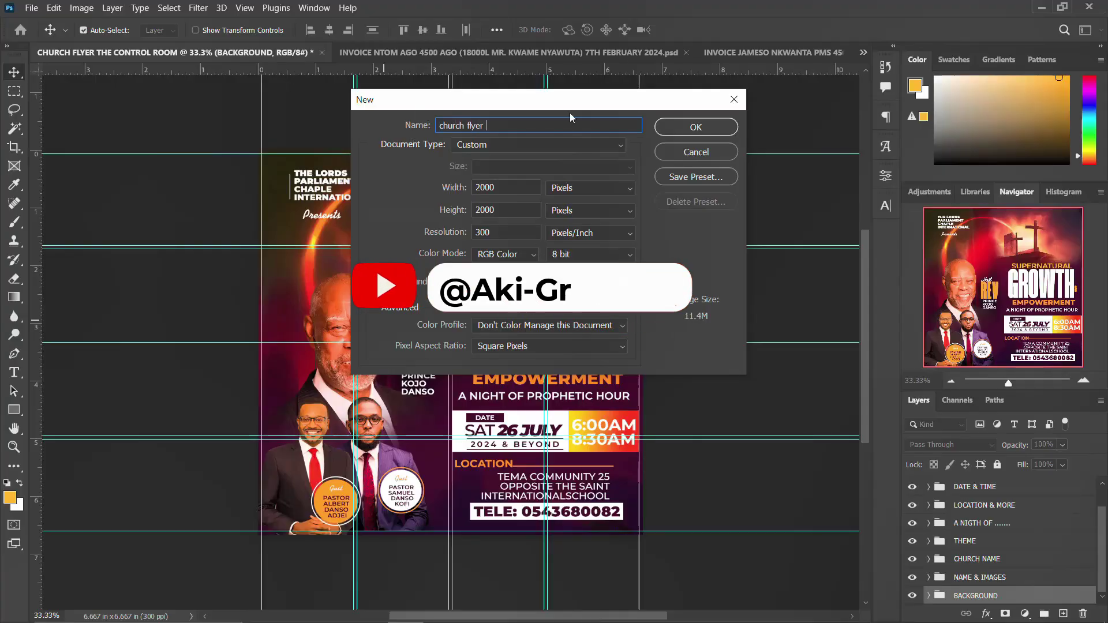
Step: Create the church flyer document and unlock its Background layer
click(696, 127)
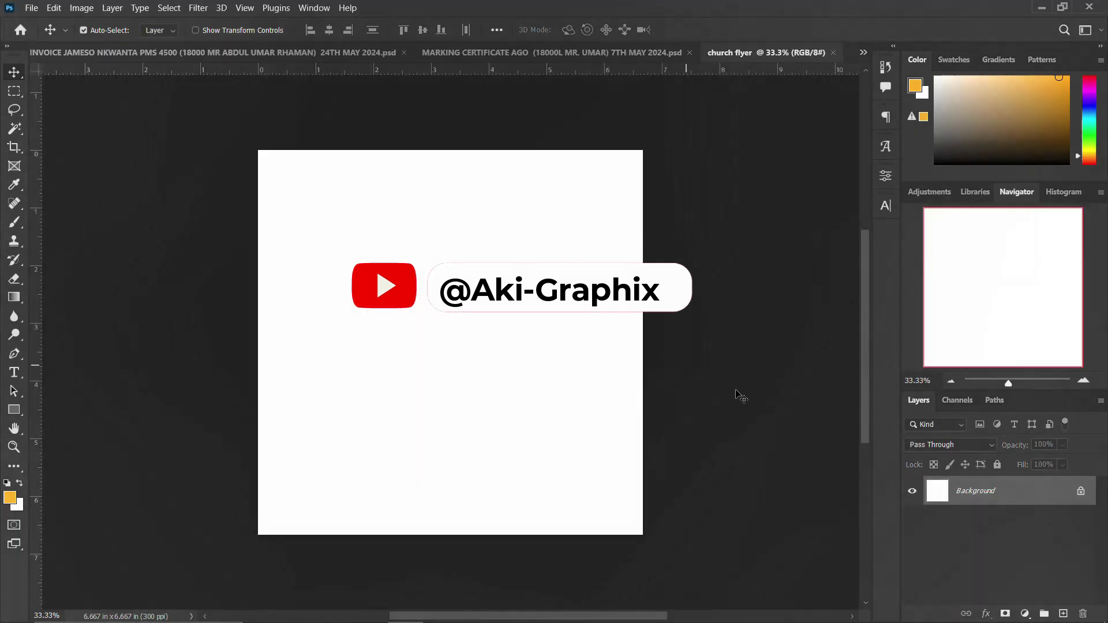
click(1081, 492)
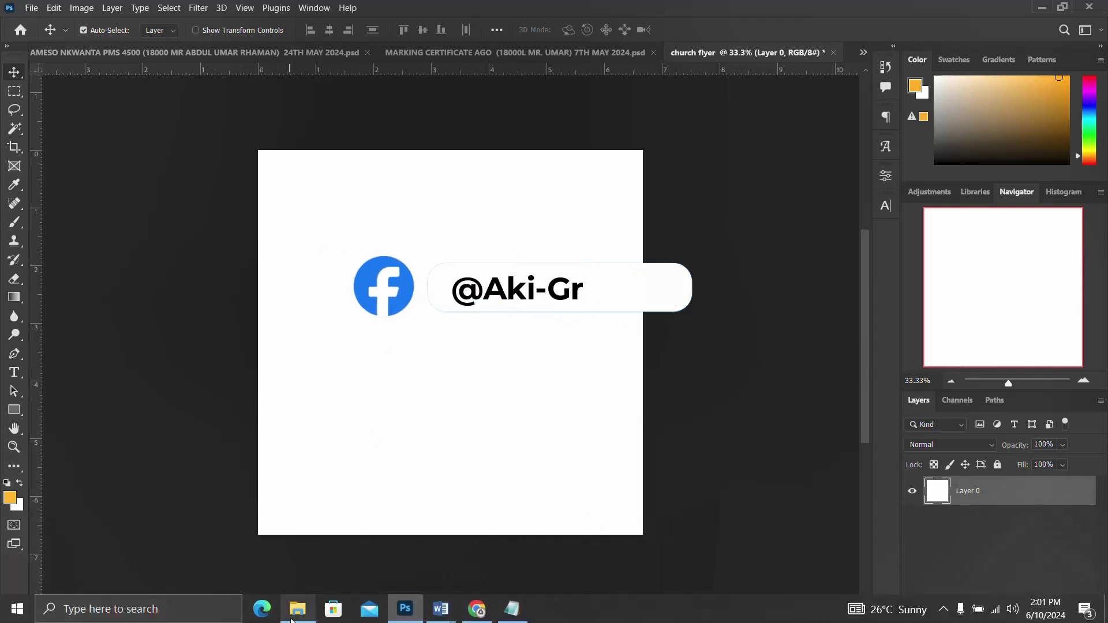
click(329, 612)
drag(729, 87, 881, 75)
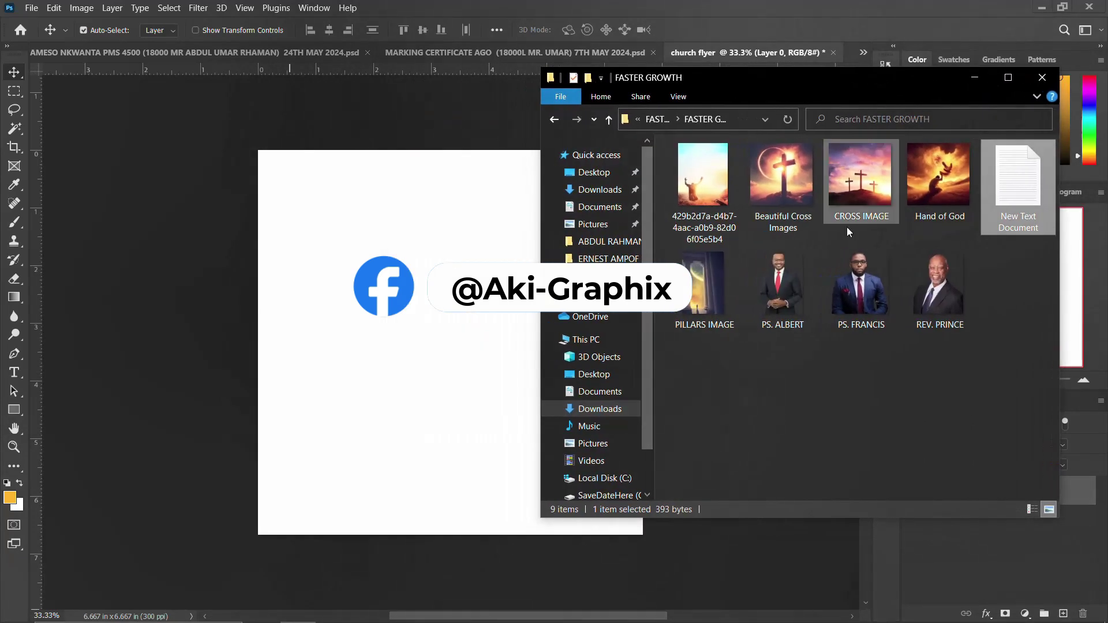
click(391, 344)
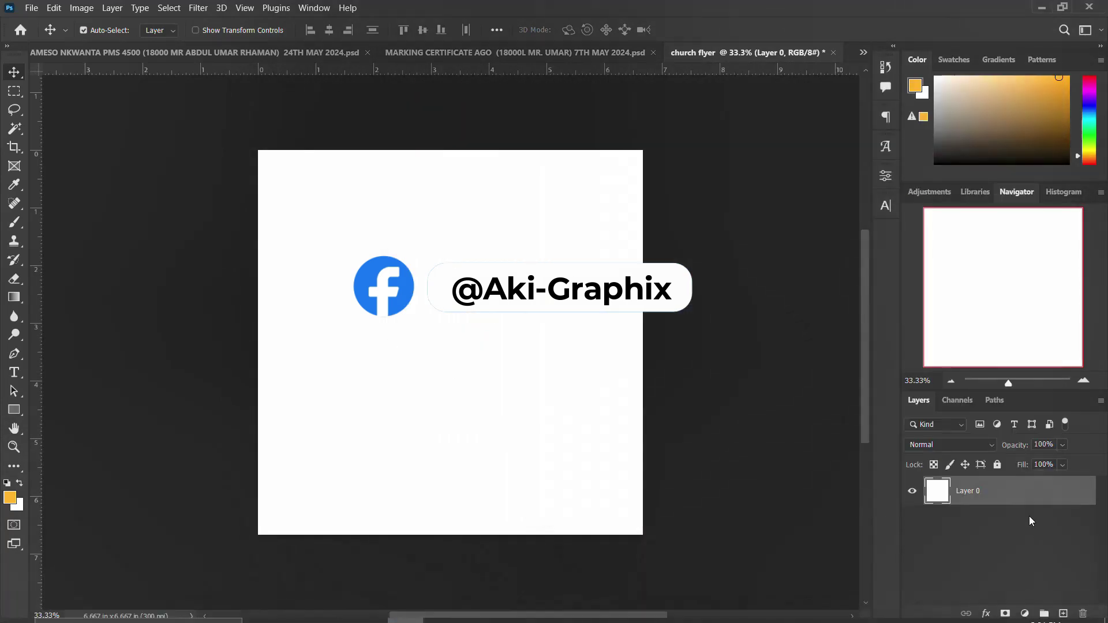
Step: Add a Solid Color fill layer using the pasted dark purple hex code
click(1025, 614)
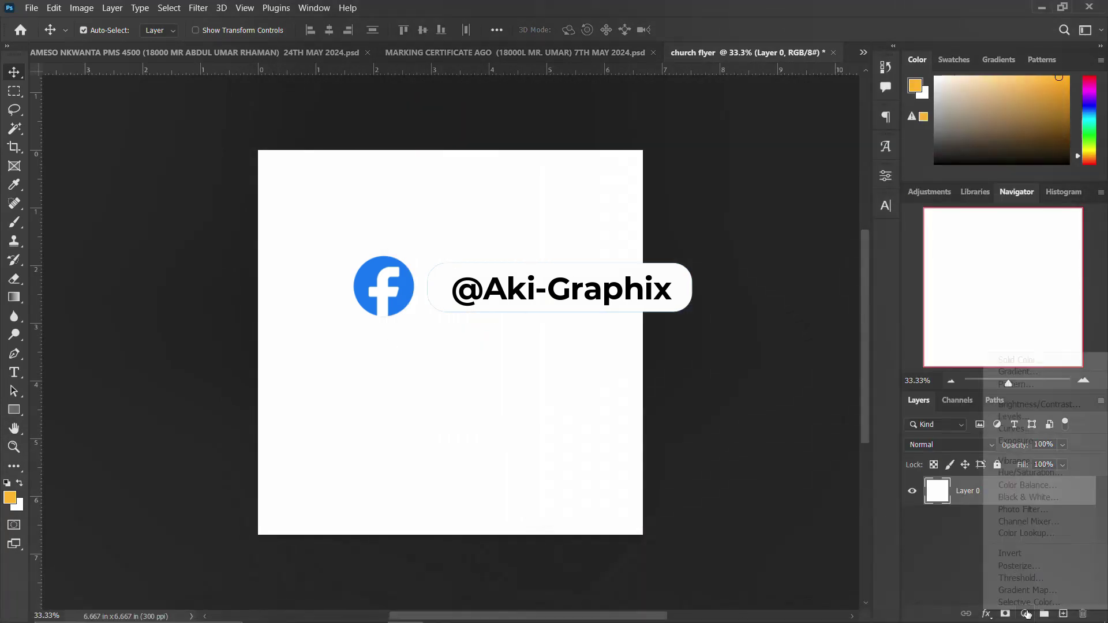
click(1021, 359)
click(495, 612)
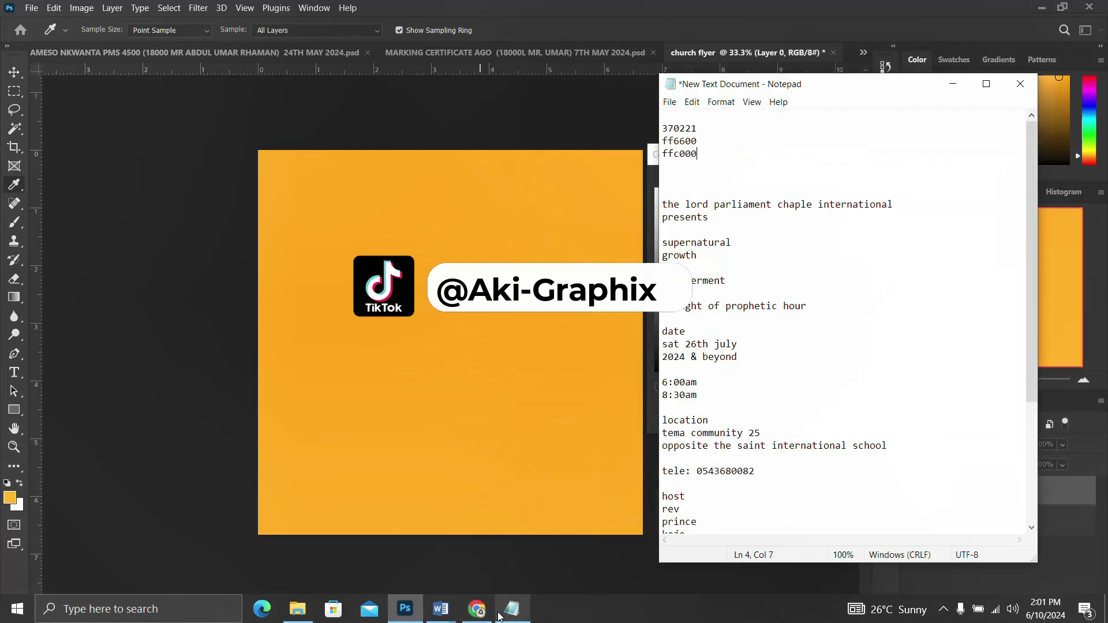
click(702, 5)
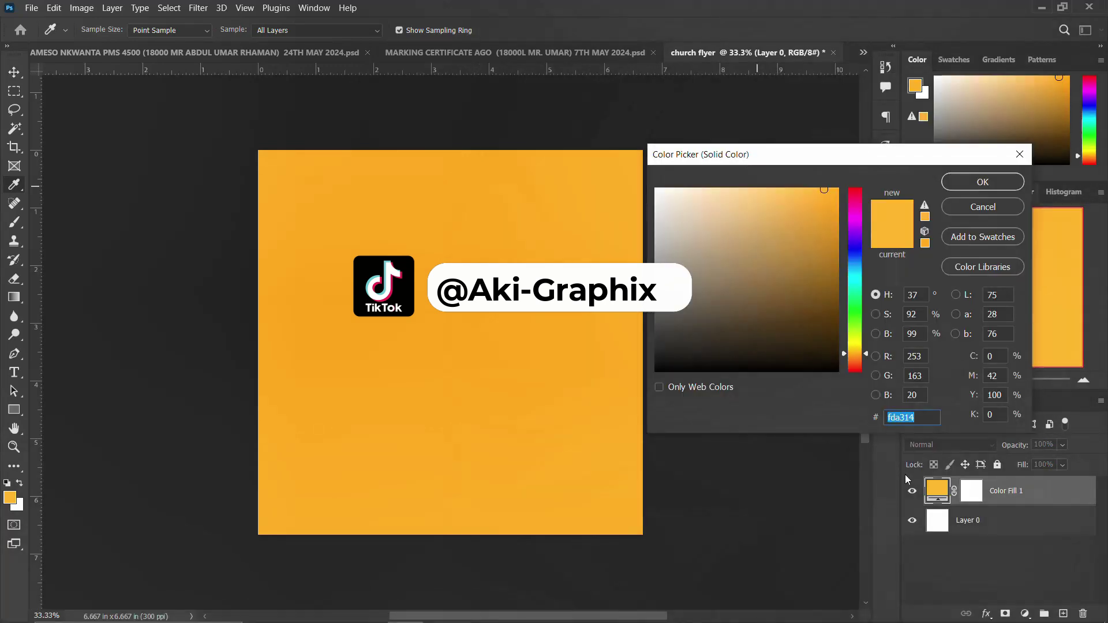
text(370221)
click(999, 186)
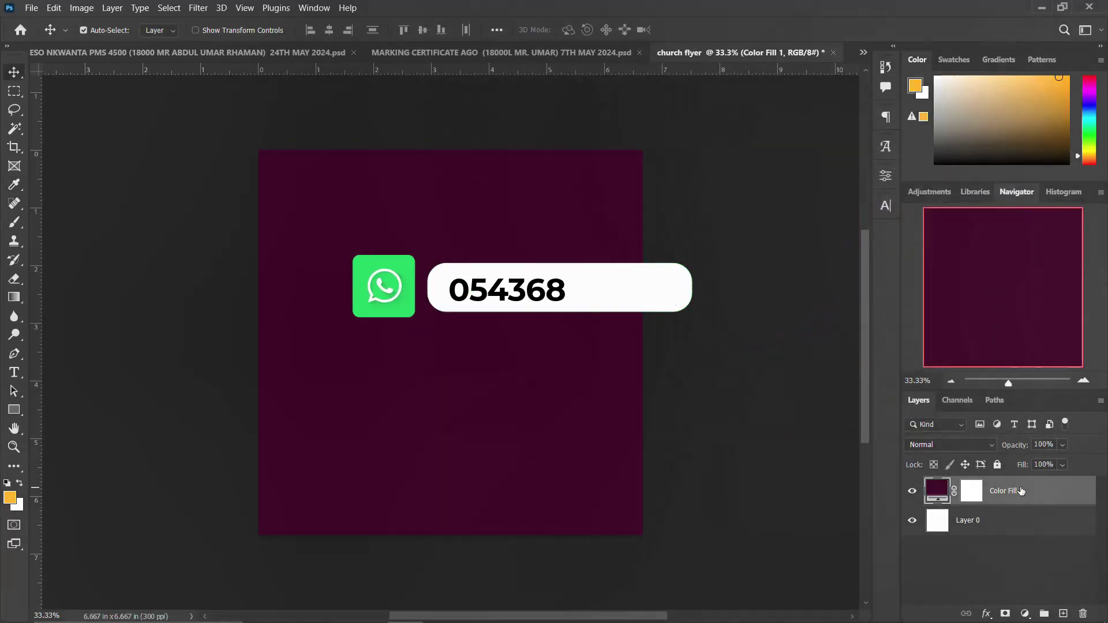
Step: Lay a 4×4 guide grid with 0.067 in margins via New Guide Layout
click(235, 8)
mouse_move(258, 365)
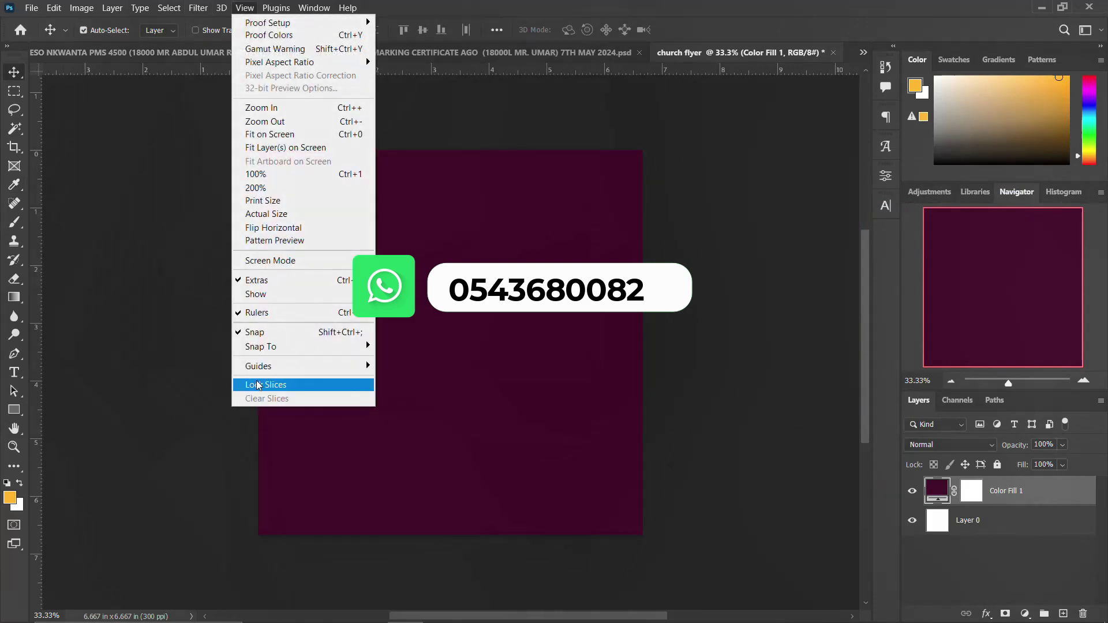
click(446, 459)
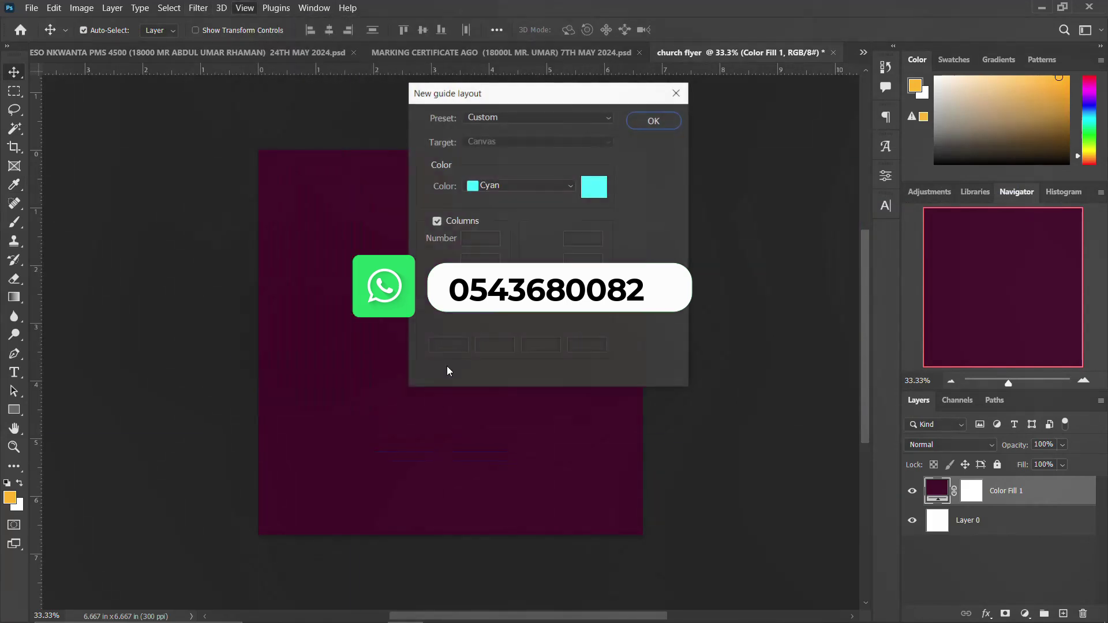
click(653, 121)
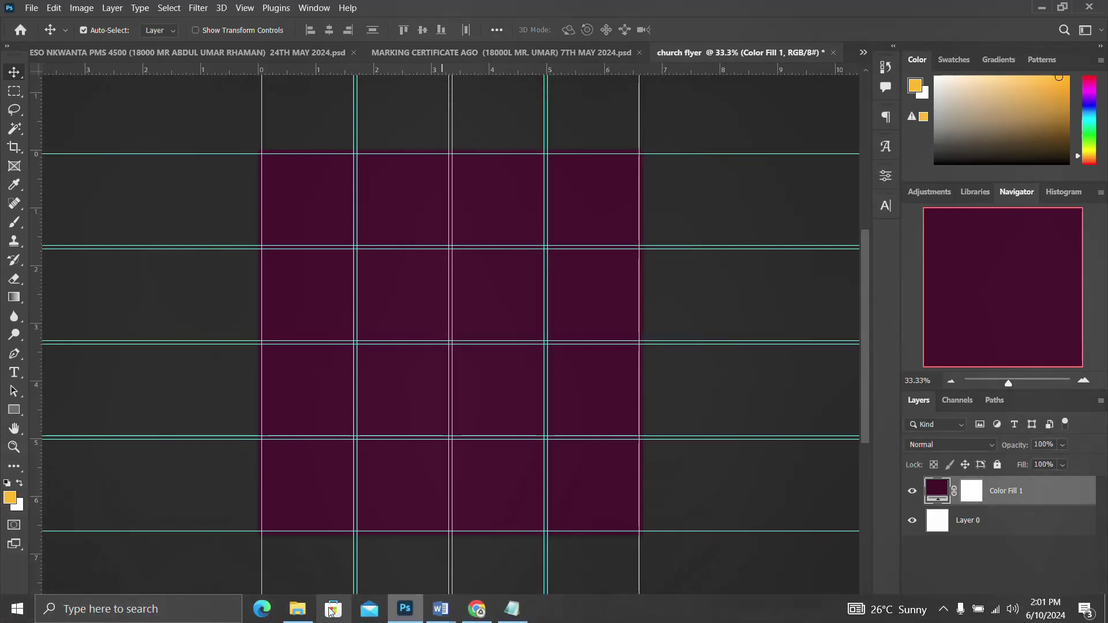
click(298, 608)
Step: Place CROSS IMAGE scaled to about 45.76% in the flyer's upper right
drag(858, 176, 438, 320)
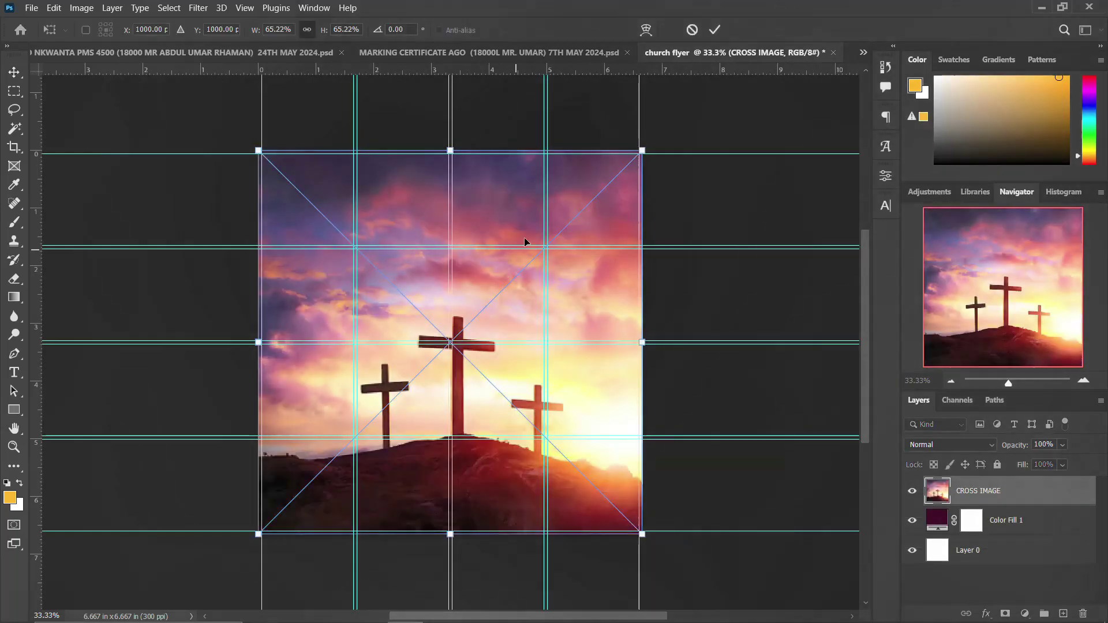
drag(642, 151, 584, 208)
mouse_move(476, 317)
mouse_down()
mouse_move(573, 240)
mouse_move(549, 240)
mouse_up()
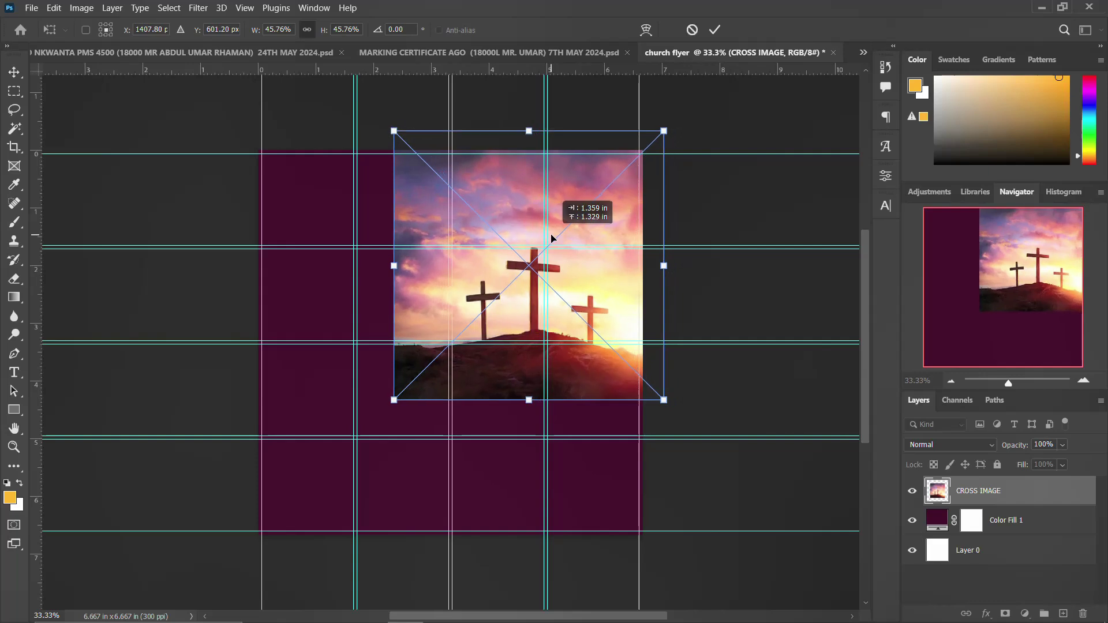
key(Return)
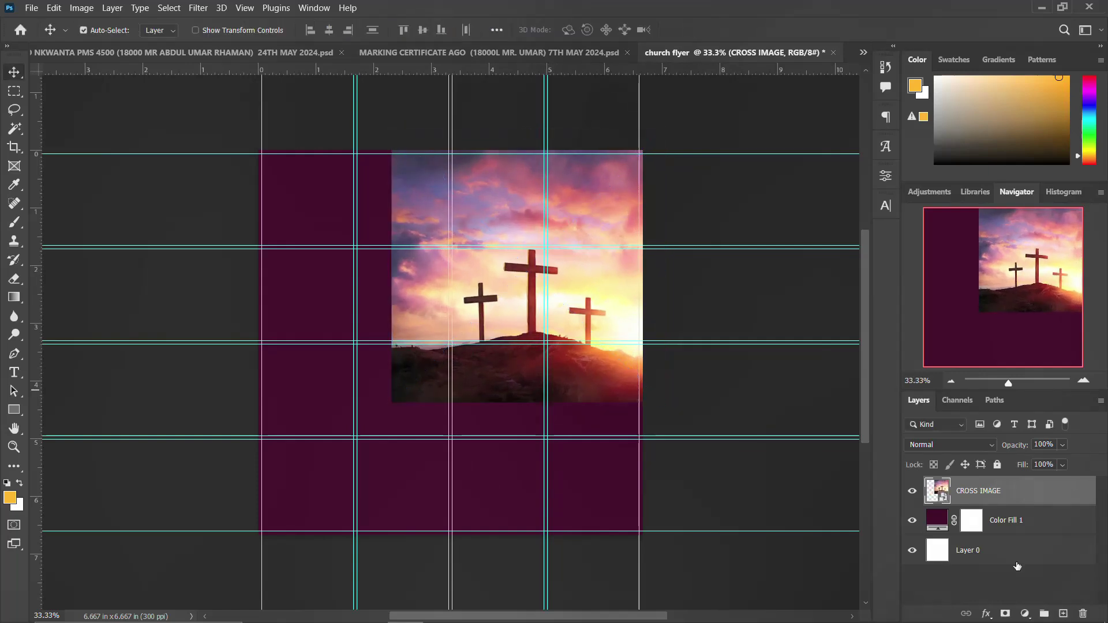
Step: Mask the cross photo and fade its edges with a 700 px soft black brush
click(1006, 613)
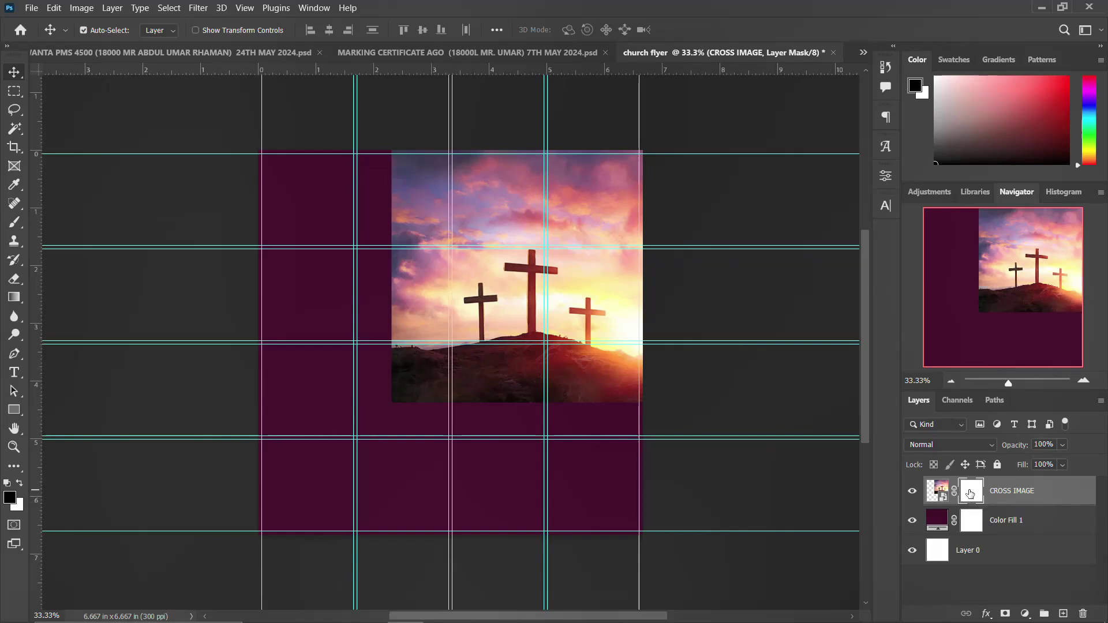
key(b)
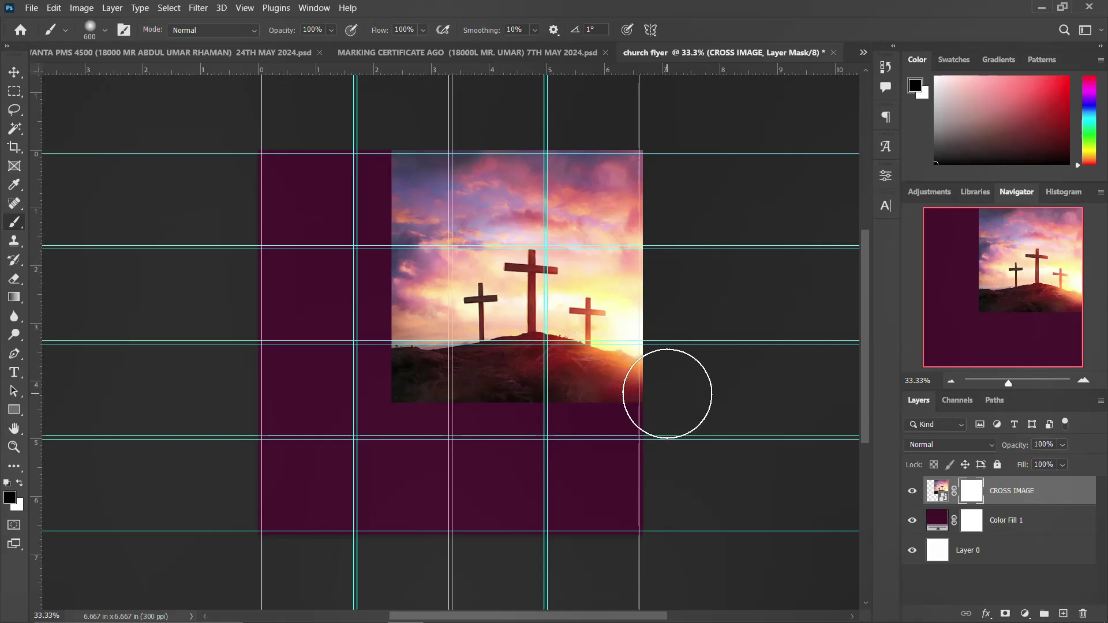
key(bracketright)
key(bracketleft)
mouse_move(668, 393)
mouse_down()
mouse_move(457, 426)
mouse_move(388, 421)
mouse_up()
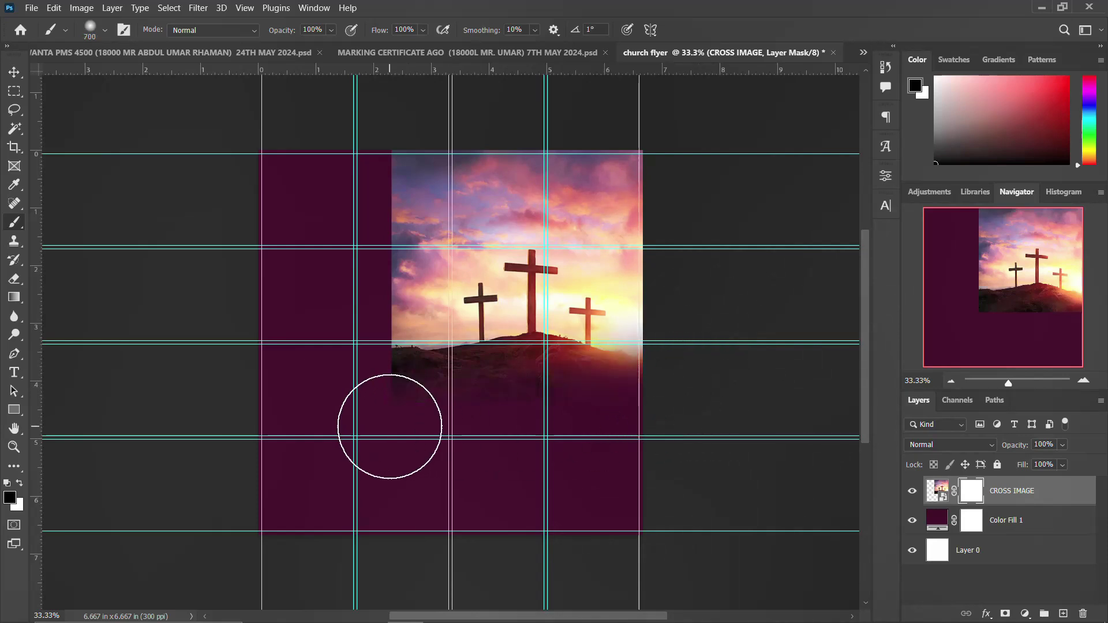
mouse_move(668, 129)
mouse_down()
mouse_move(680, 334)
mouse_move(574, 116)
mouse_move(462, 111)
mouse_move(362, 250)
mouse_move(368, 185)
mouse_move(353, 435)
mouse_up()
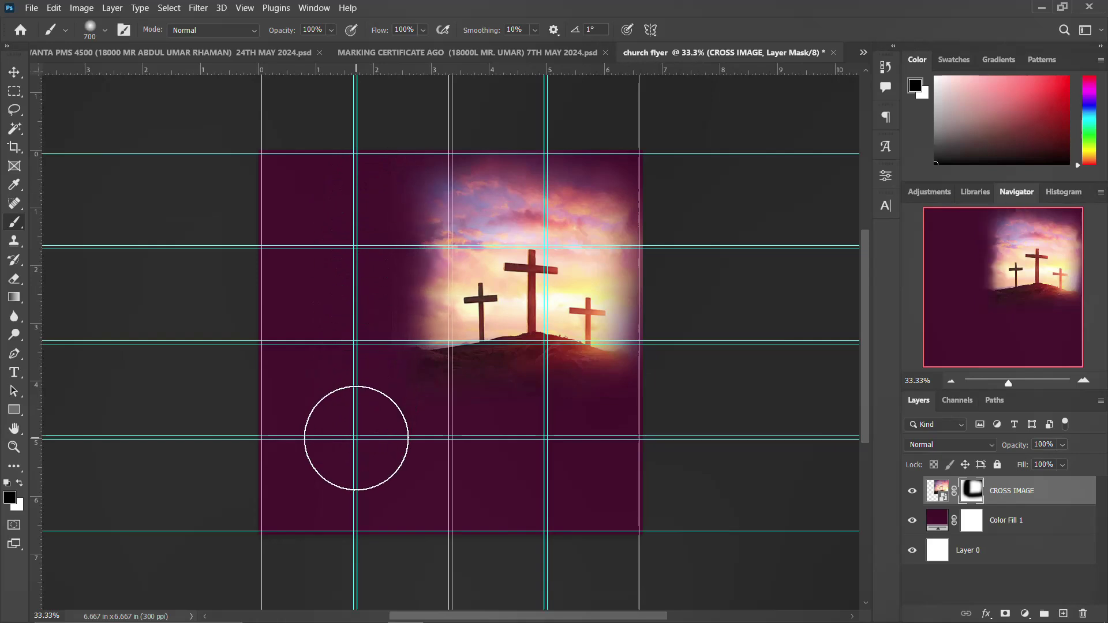
click(8, 498)
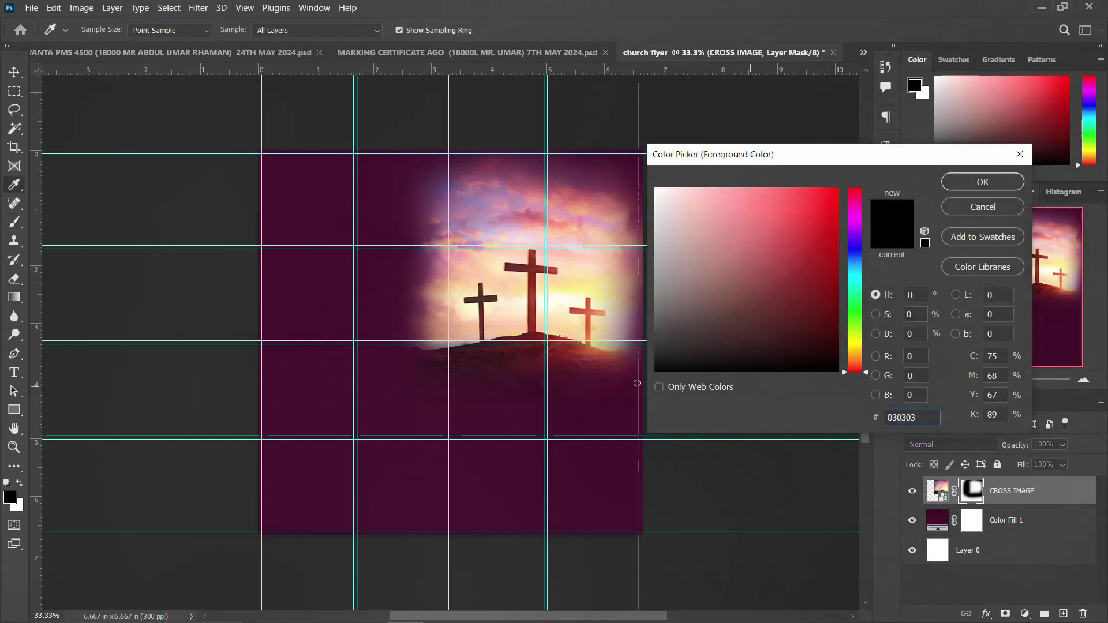
click(981, 183)
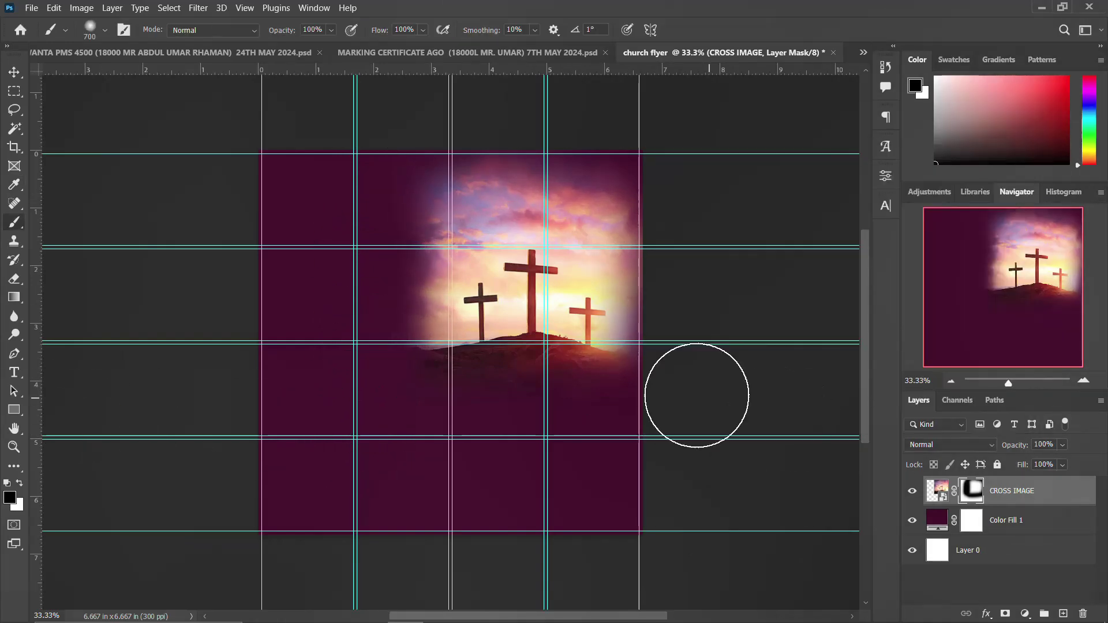
click(13, 72)
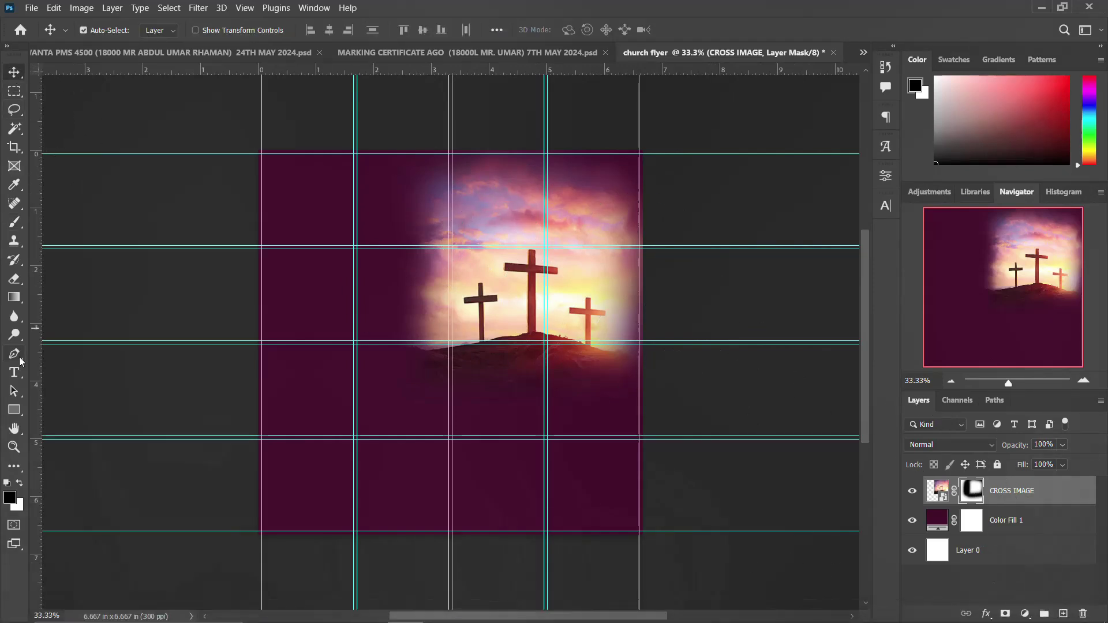
Step: Draw a circle on the left of the flyer with the Ellipse tool
click(16, 415)
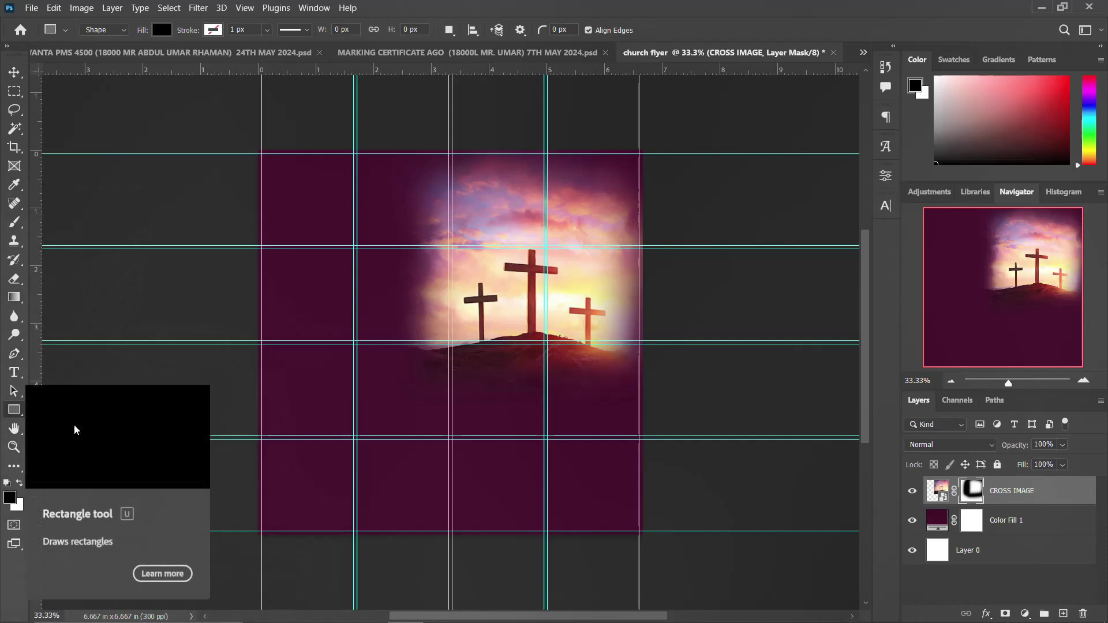
click(14, 411)
click(74, 423)
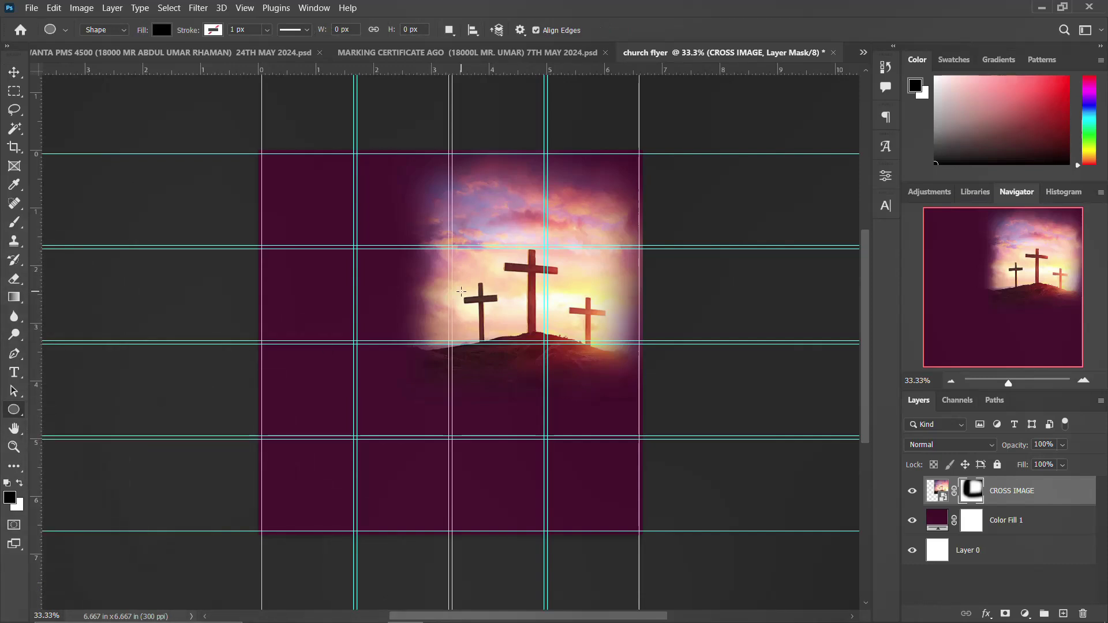
drag(316, 236, 512, 468)
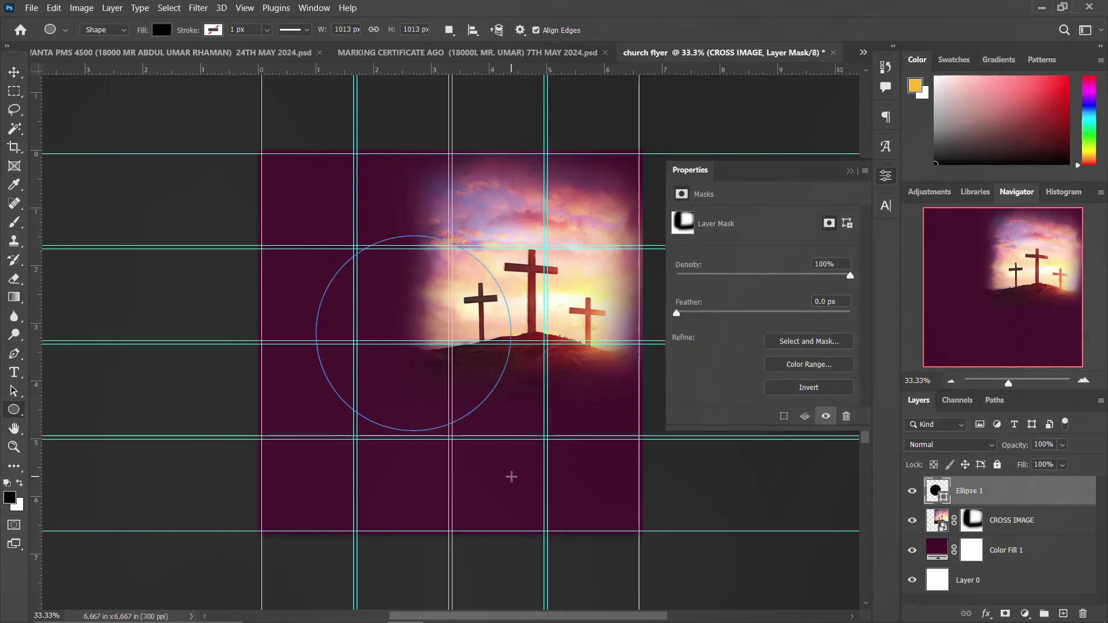
click(886, 176)
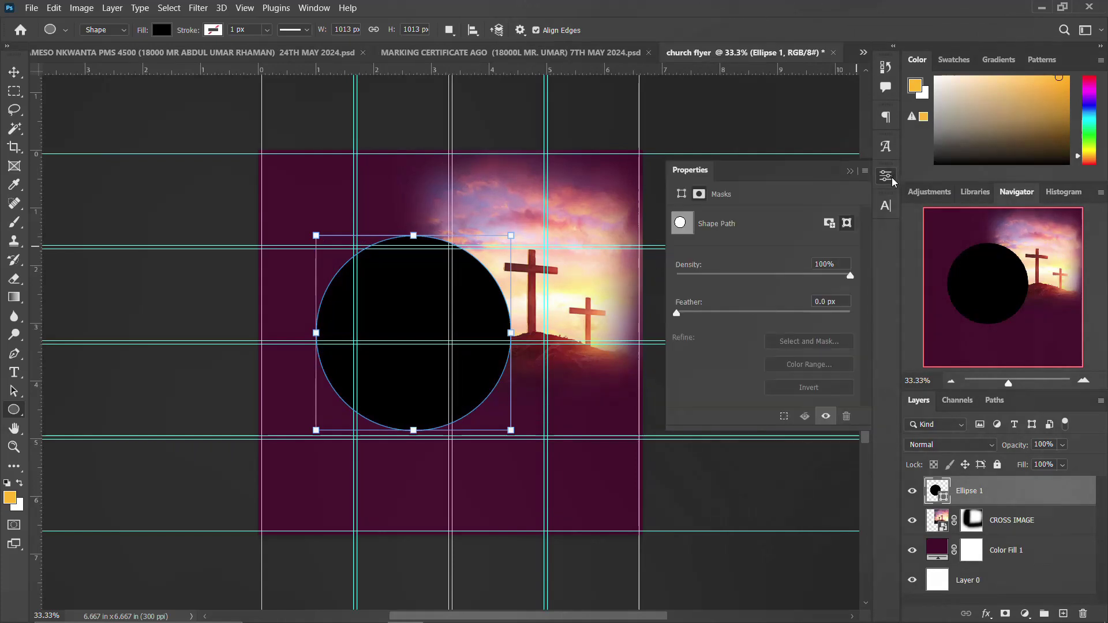
click(886, 176)
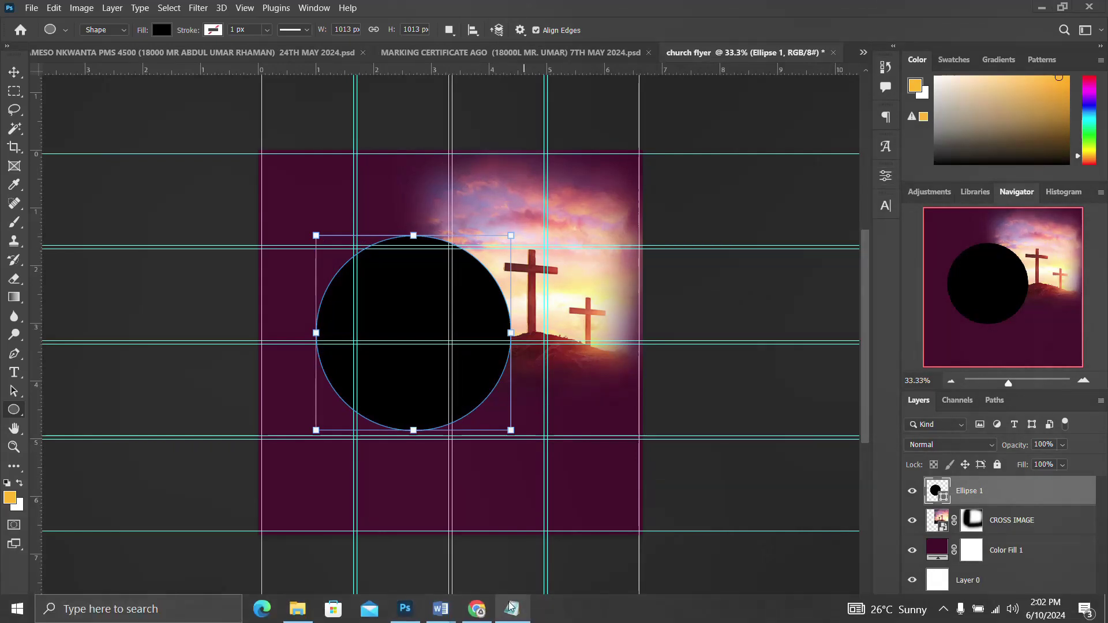
Step: Fill the circle with orange ff6600
click(511, 608)
click(680, 141)
key(alt+Tab)
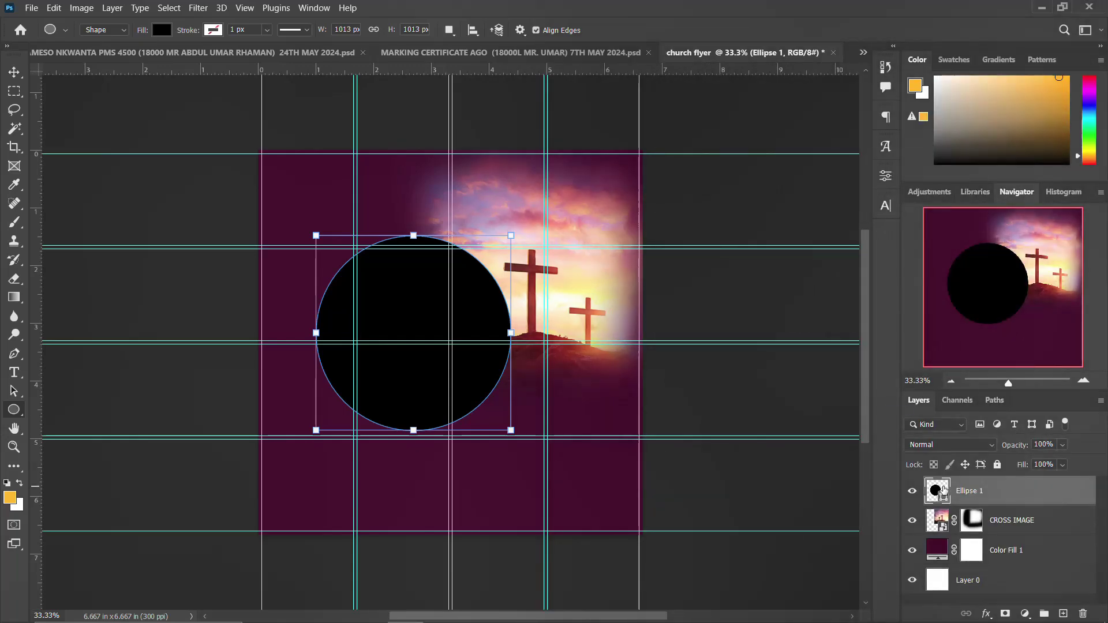
double_click(937, 490)
text(ff6600)
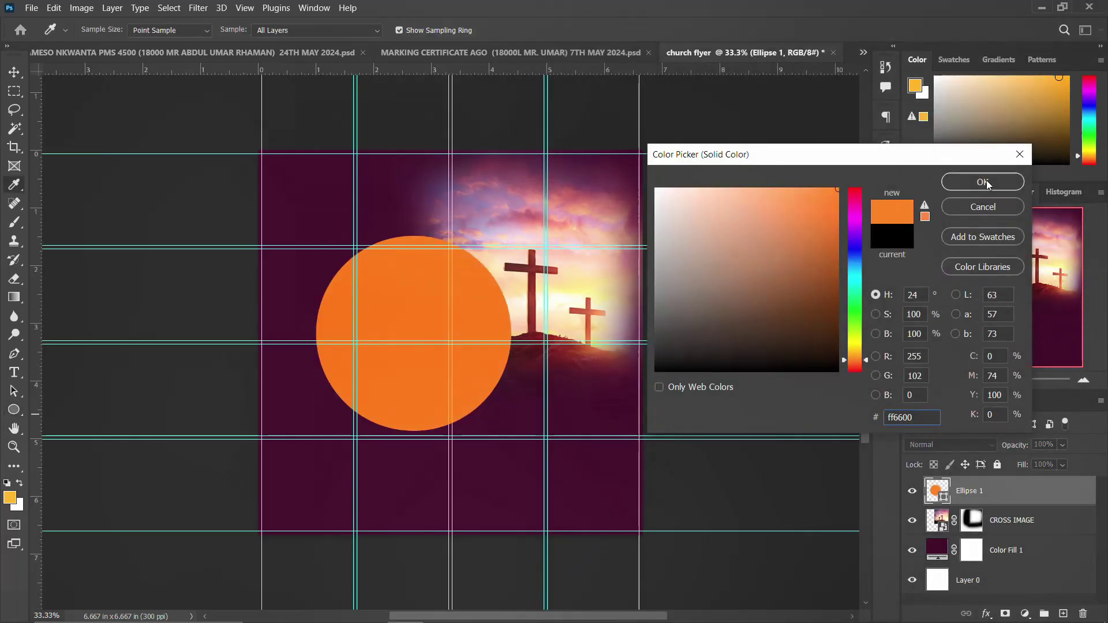
click(982, 182)
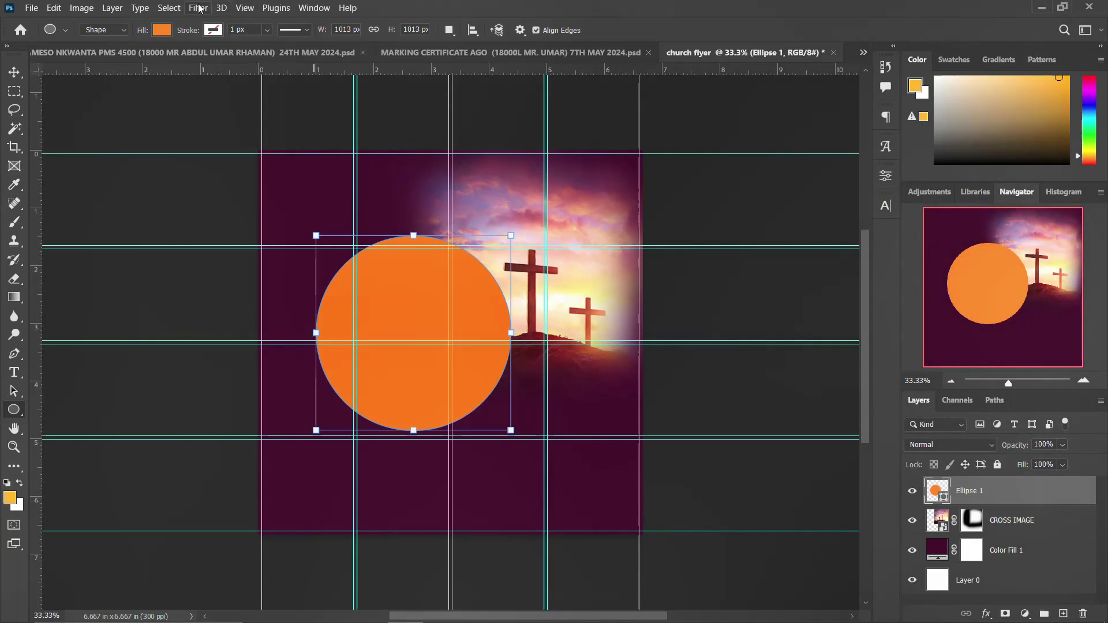
Step: Apply a 170 px Gaussian Blur, converting the circle to a smart object
click(198, 8)
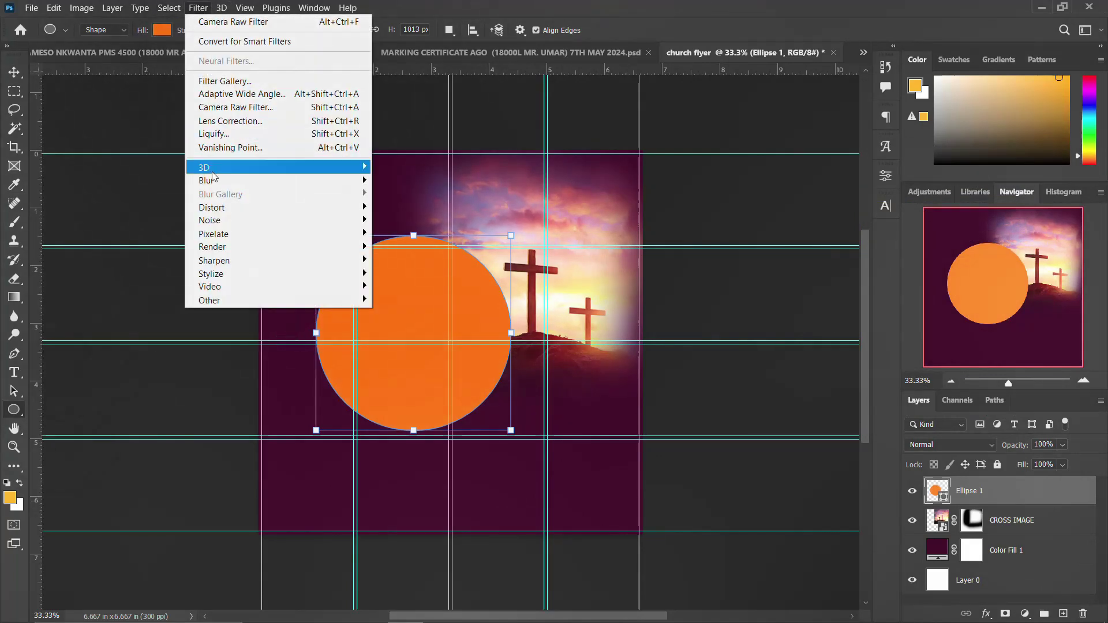
click(434, 236)
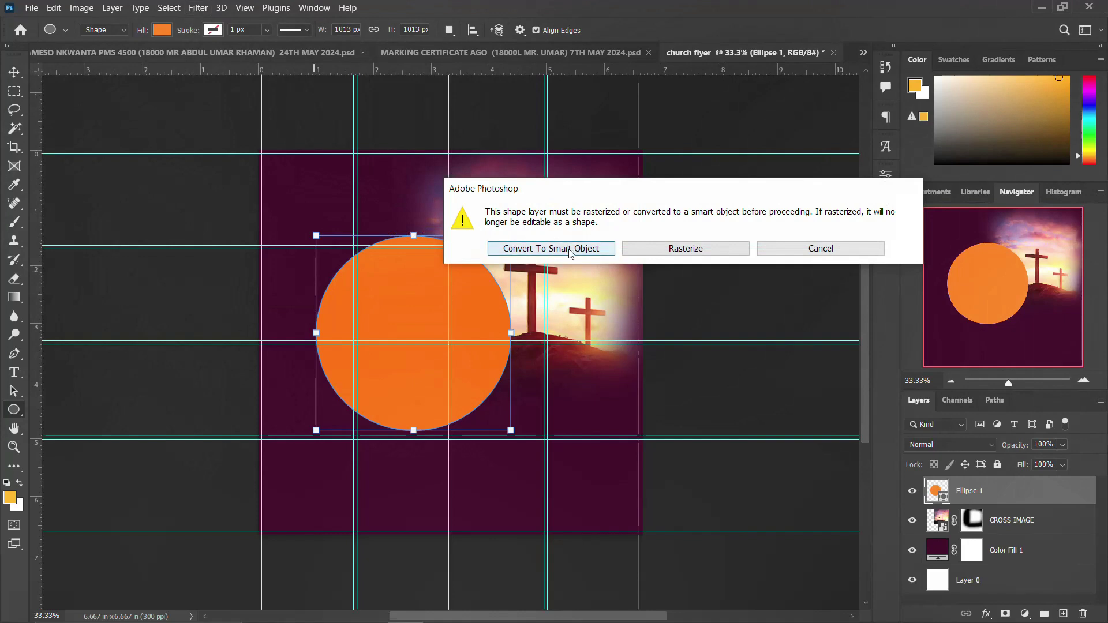
click(551, 249)
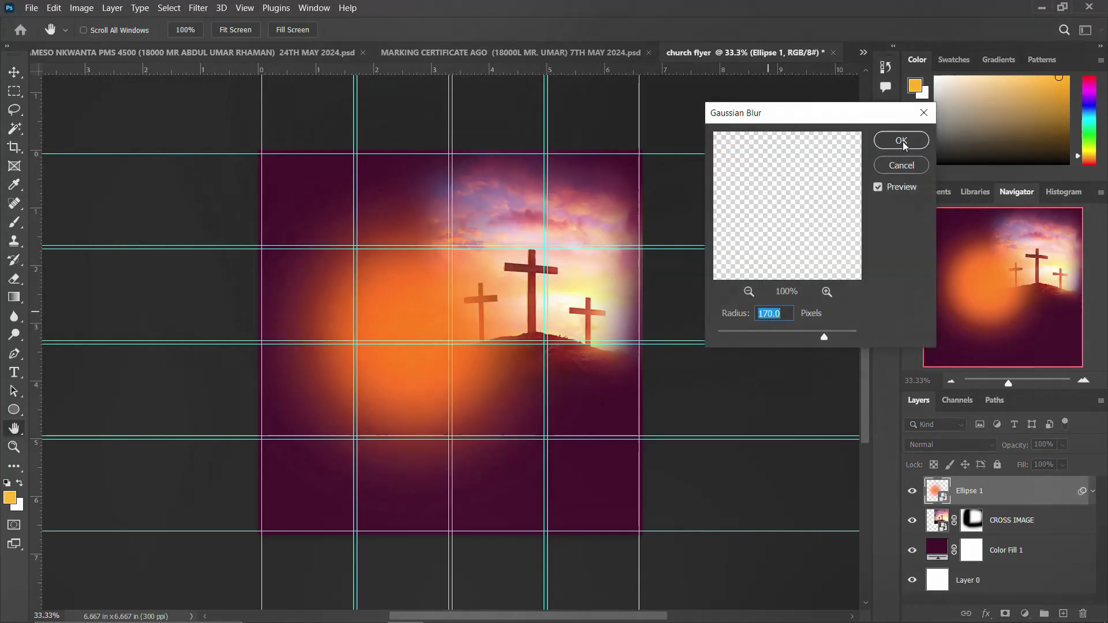
click(901, 141)
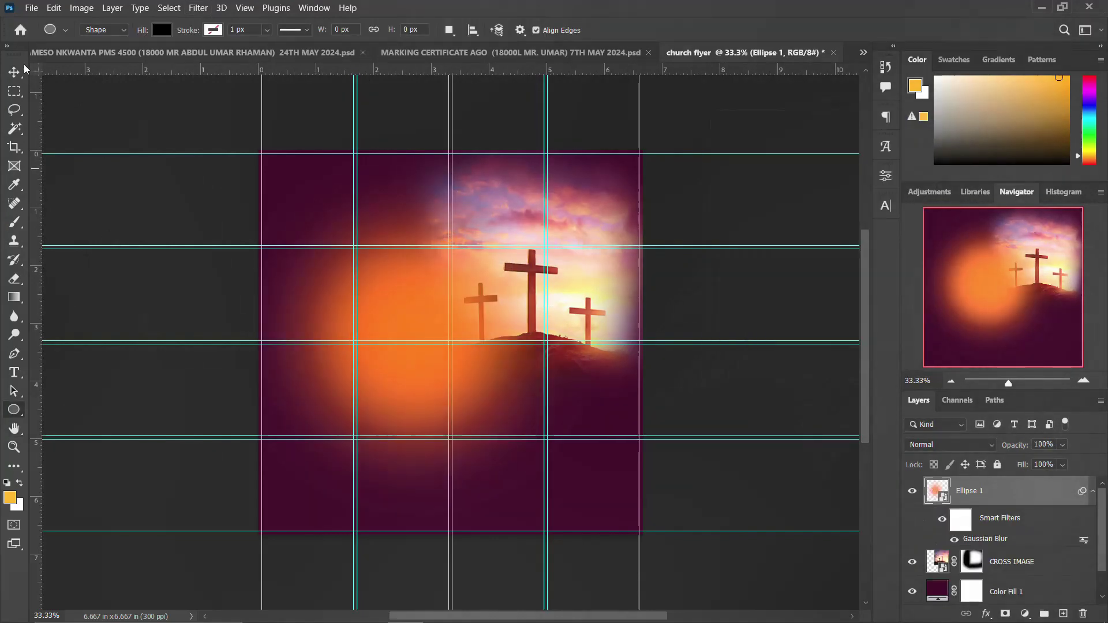
Step: Move the orange glow up-left and set its blend mode to Color Dodge
click(12, 75)
drag(393, 306, 329, 199)
click(950, 444)
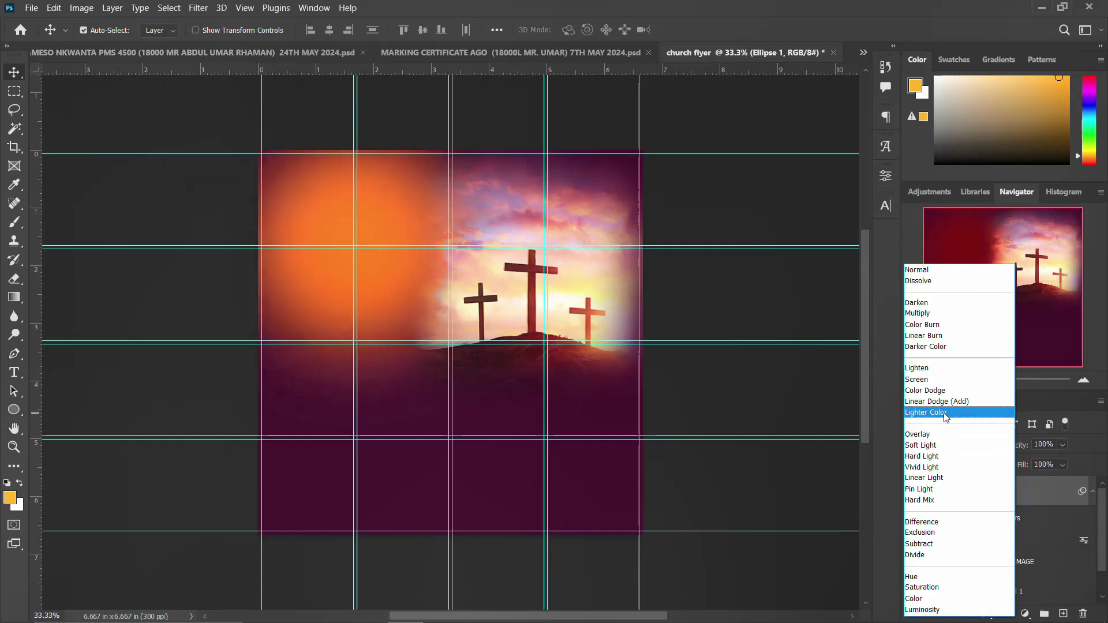
click(944, 380)
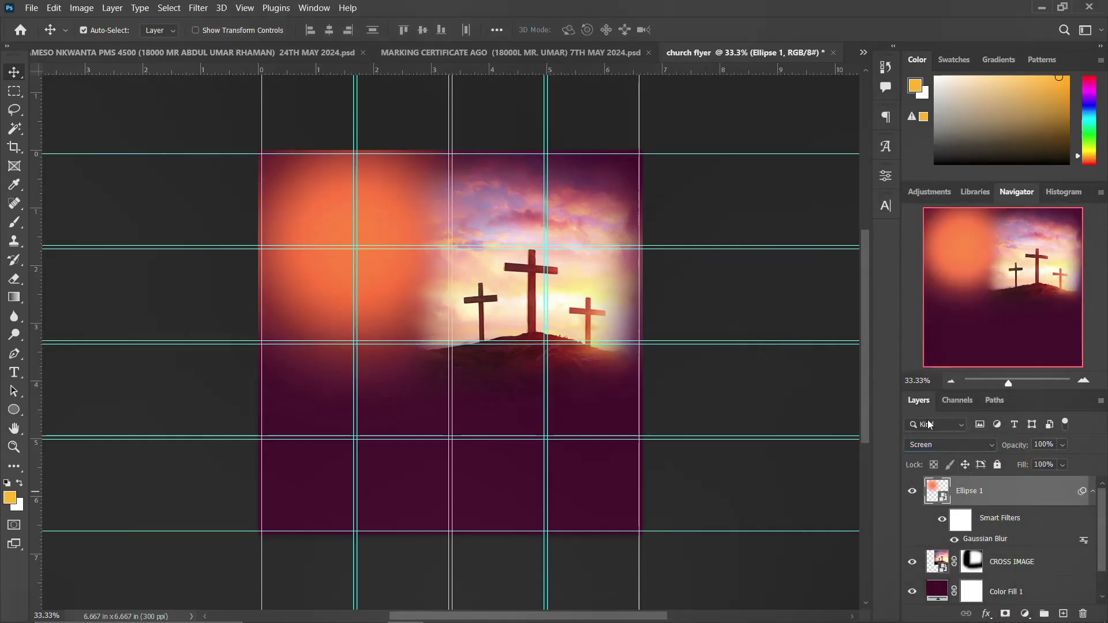
click(940, 450)
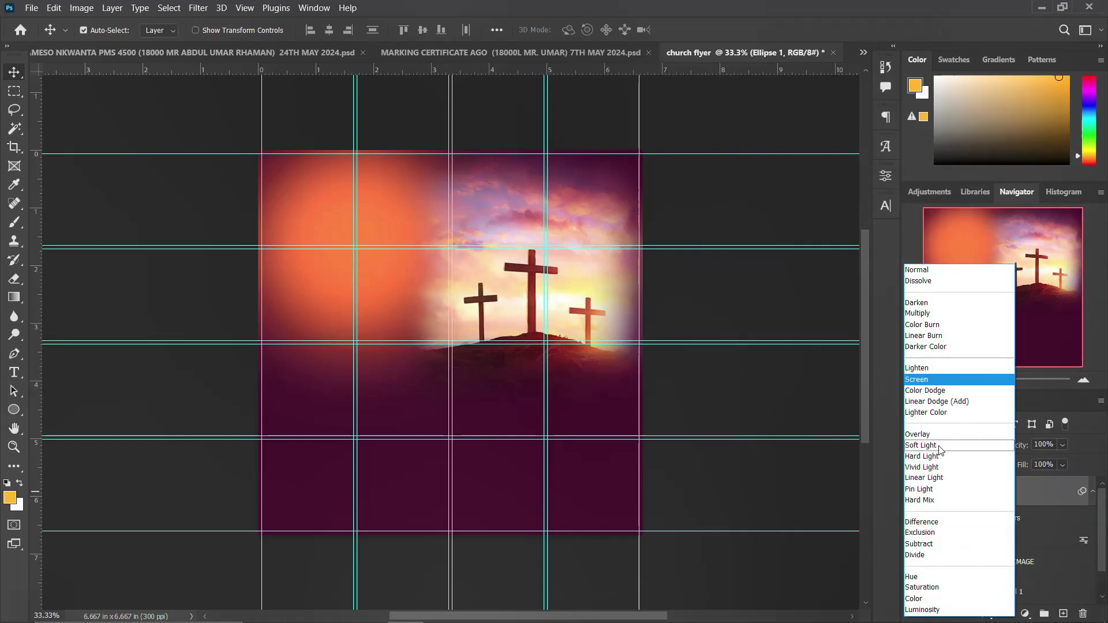
click(926, 392)
click(1091, 491)
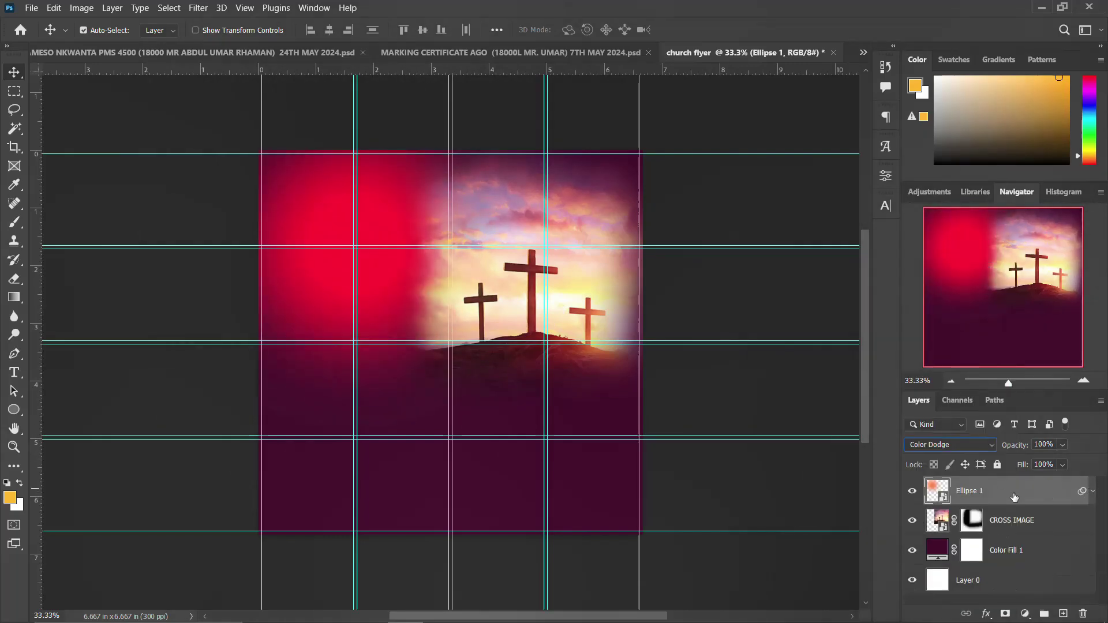
Step: Enlarge the glow evenly from its centre to about 117.46%
key(ctrl+t)
key(Return)
drag(450, 342, 466, 359)
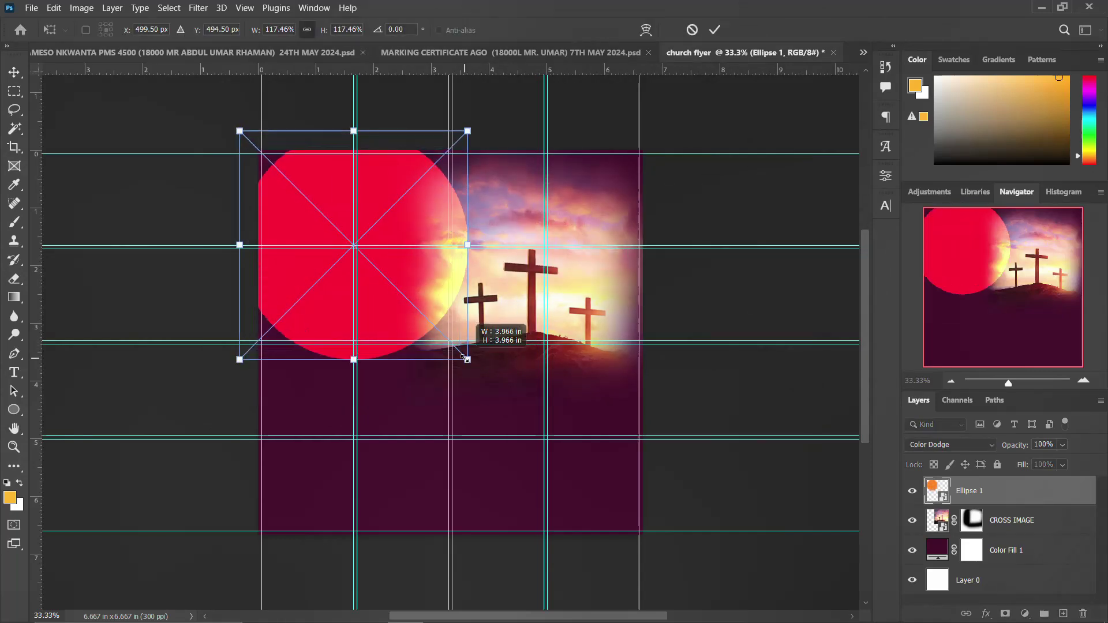
key(Return)
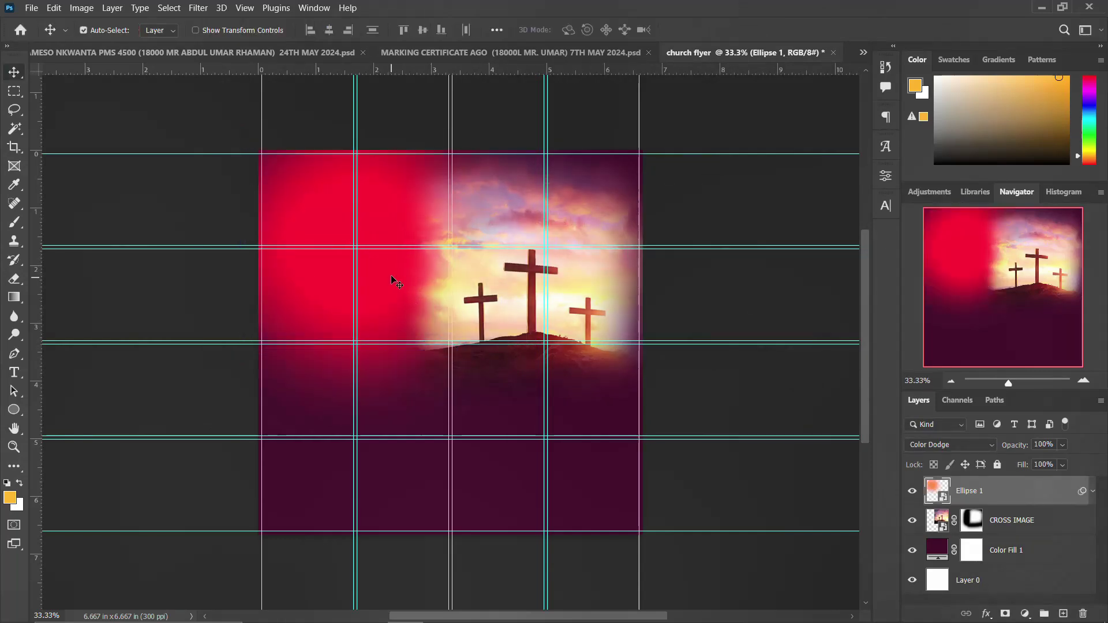
click(15, 409)
Step: Draw a second circle and fill it with yellow ffc000
click(1063, 613)
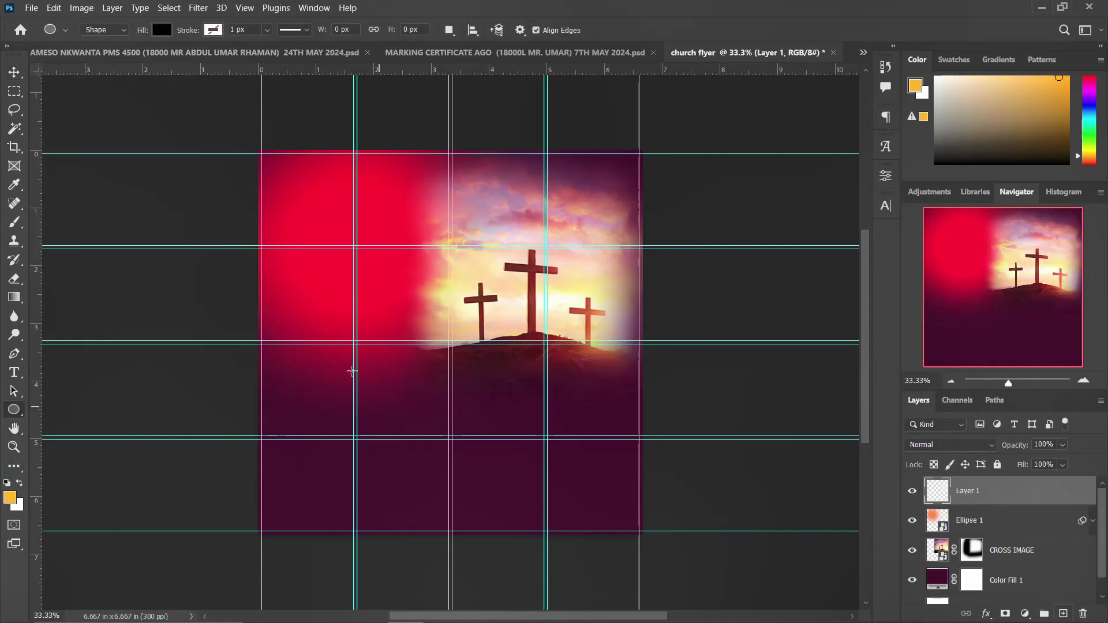
drag(574, 496, 620, 530)
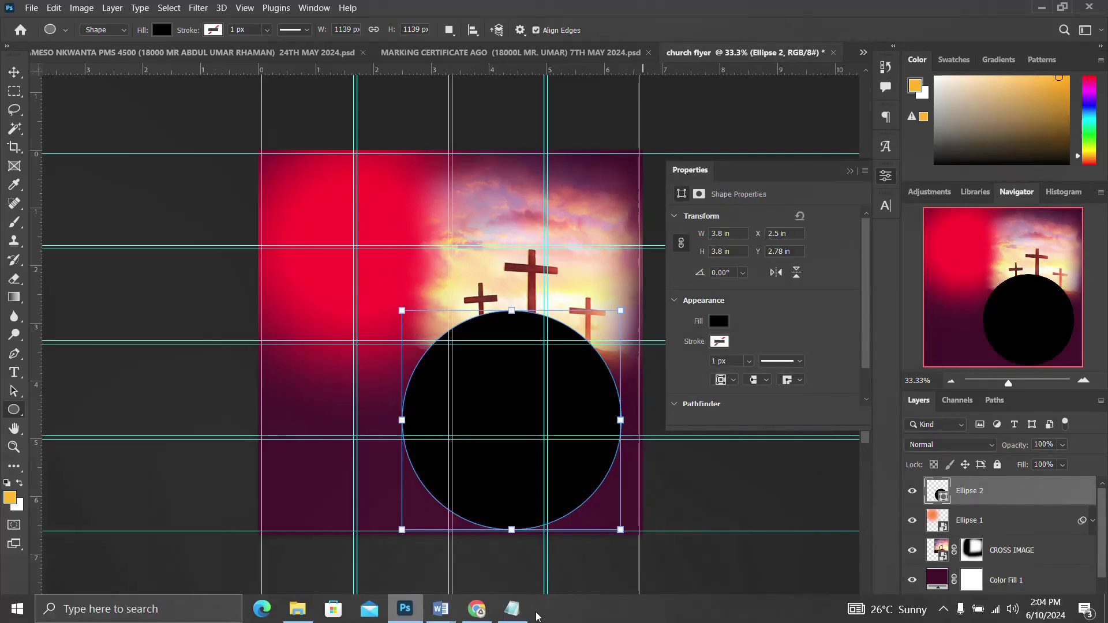
click(513, 611)
click(681, 154)
key(alt+Tab)
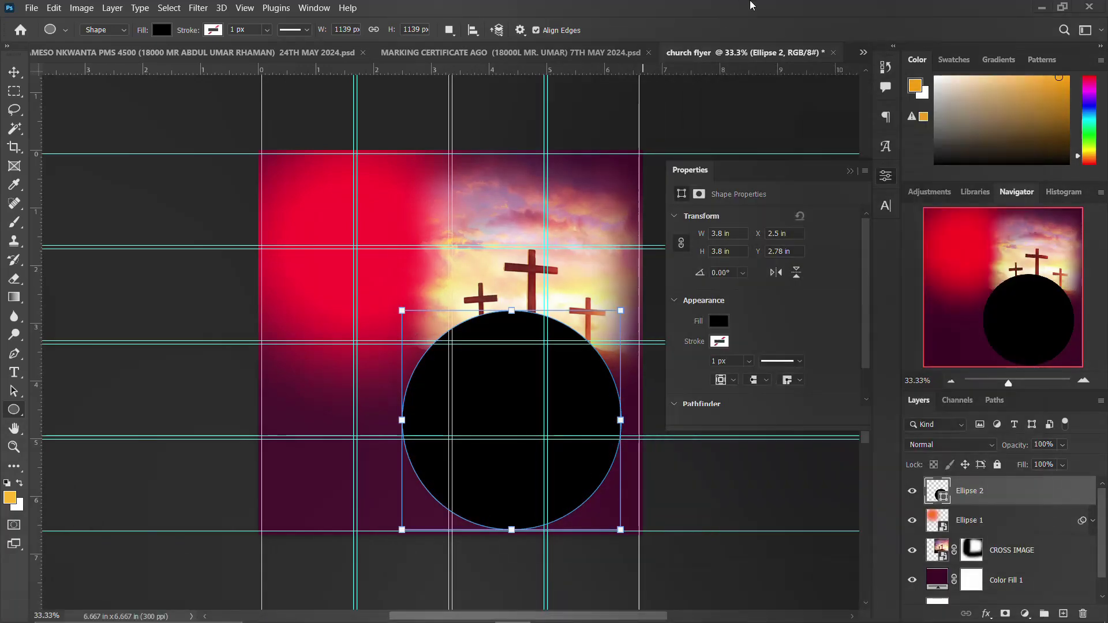
click(720, 322)
click(863, 350)
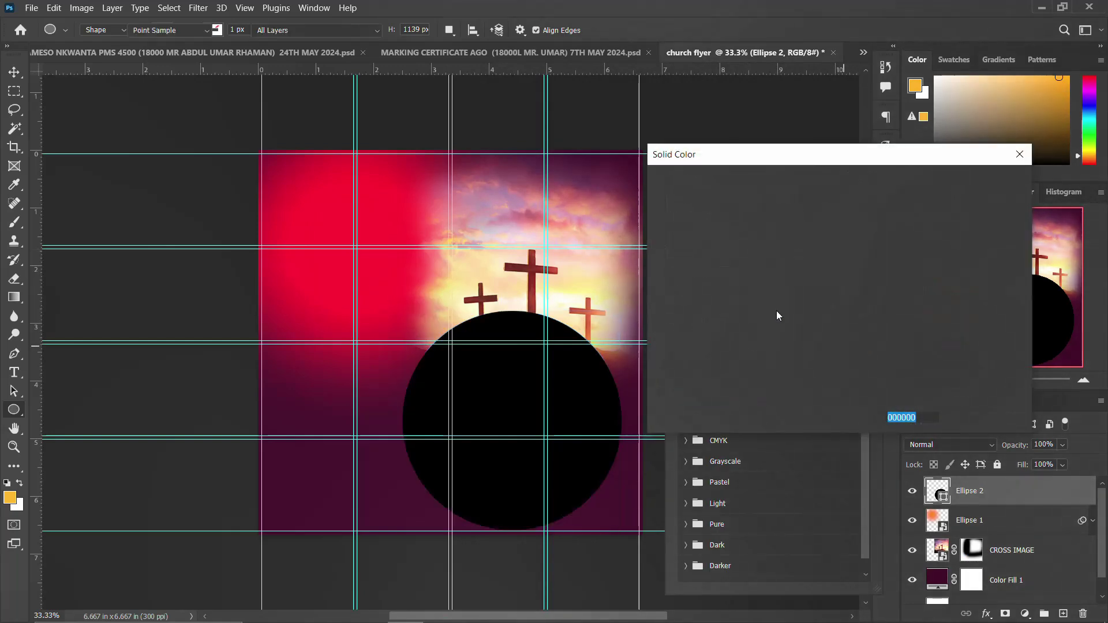
text(ffc000)
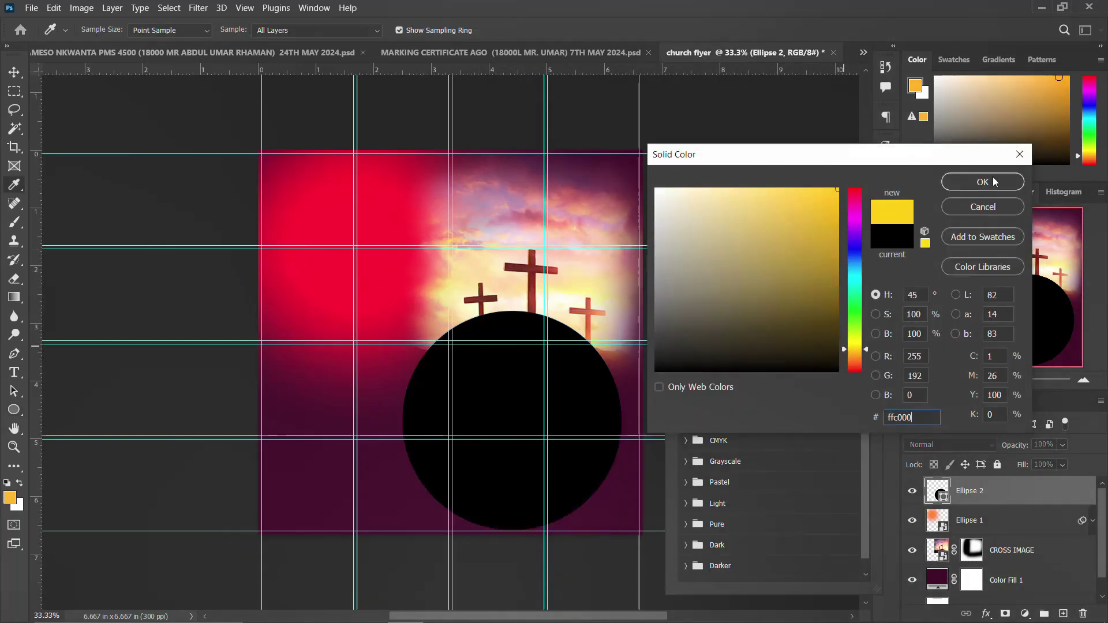
click(994, 182)
click(885, 182)
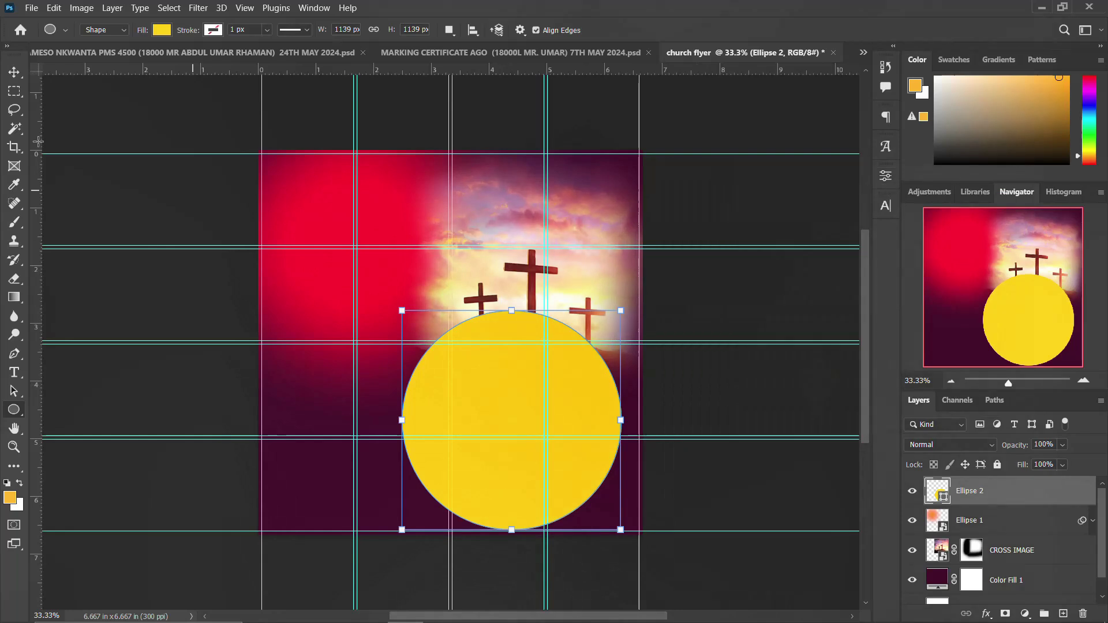
Step: Blur the yellow circle 170 px as a smart object and move it top-left
click(13, 74)
drag(508, 411, 414, 350)
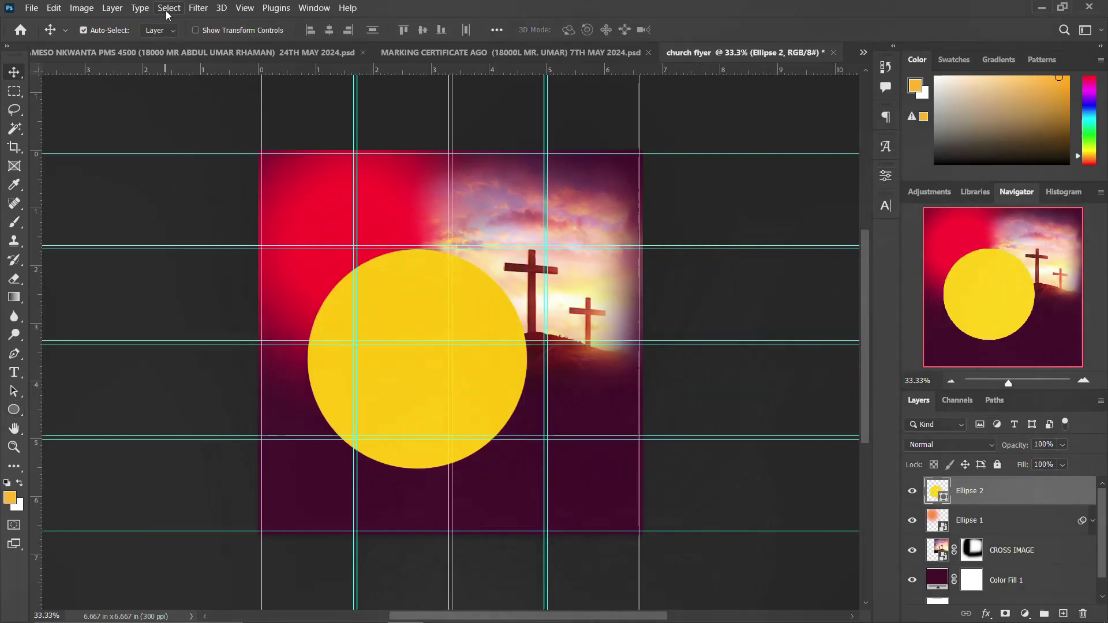
click(195, 9)
click(421, 235)
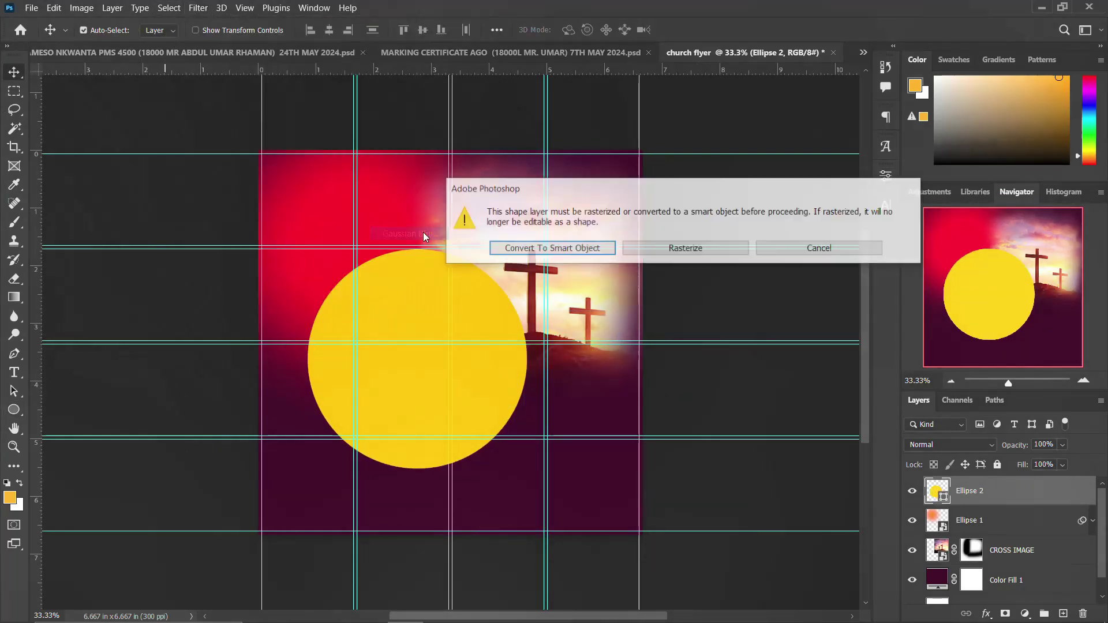
key(Return)
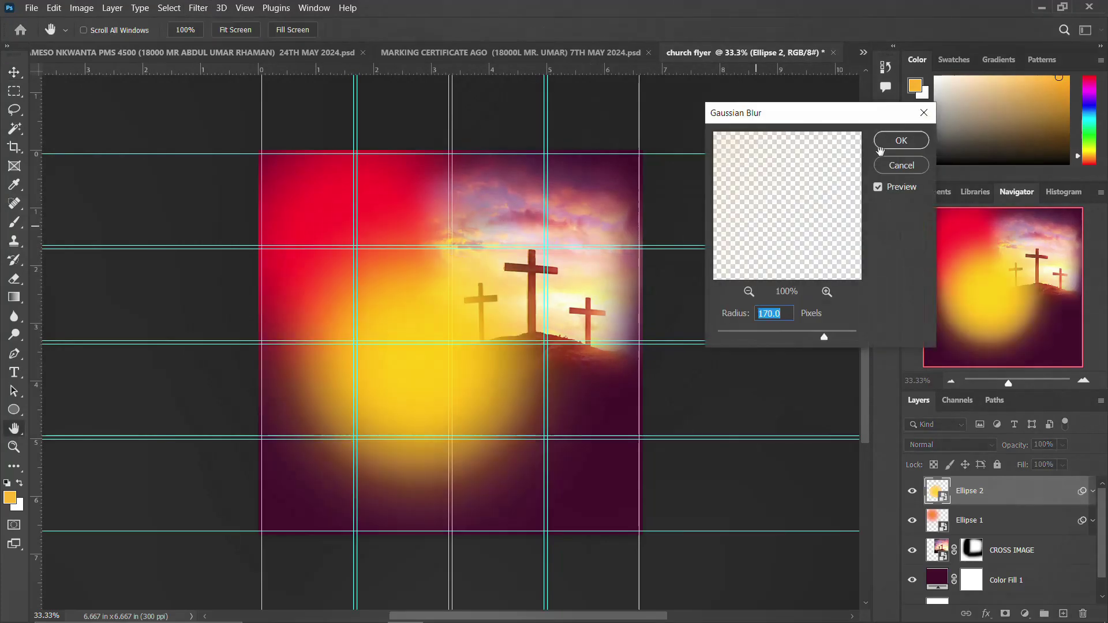
click(901, 142)
drag(408, 391, 291, 245)
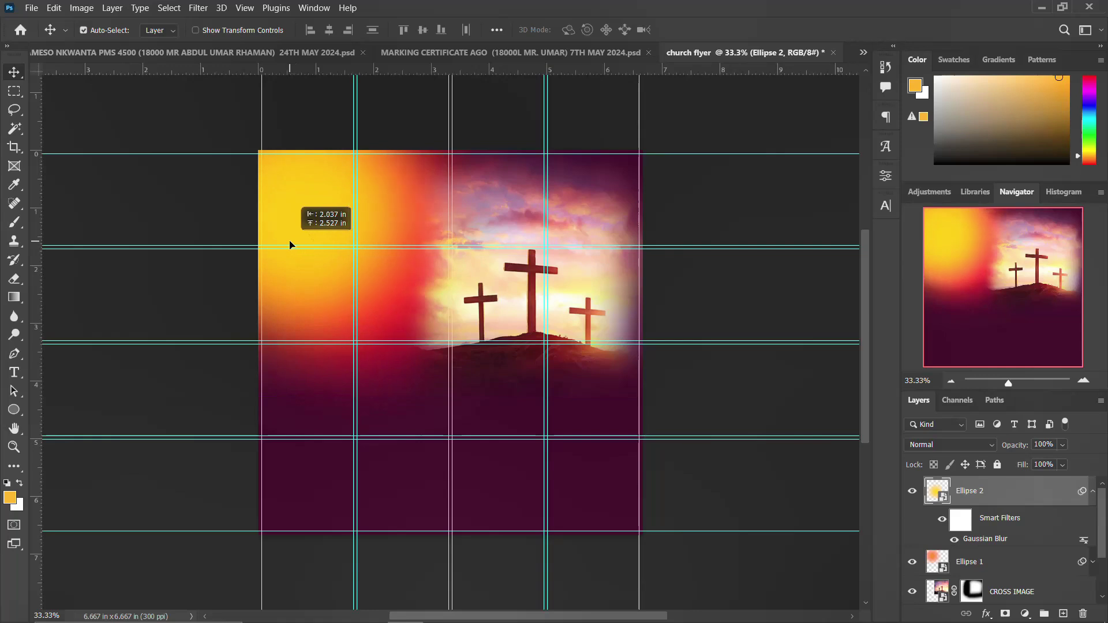
click(1093, 494)
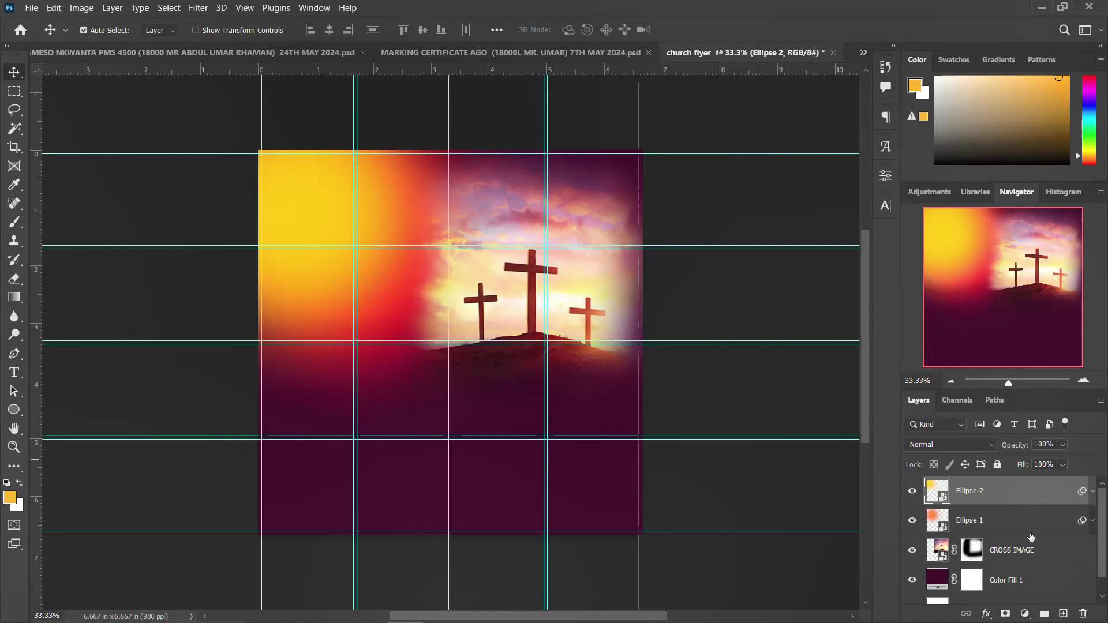
Step: Place PILLARS IMAGE at the flyer's left edge in Overlay blend mode
click(322, 611)
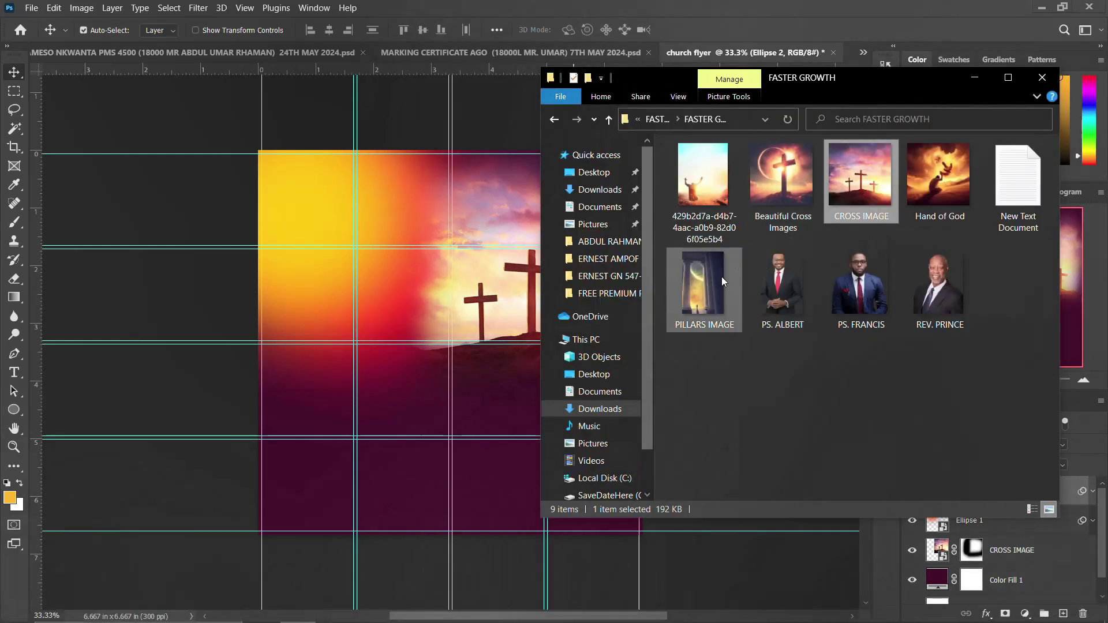
drag(704, 283, 300, 331)
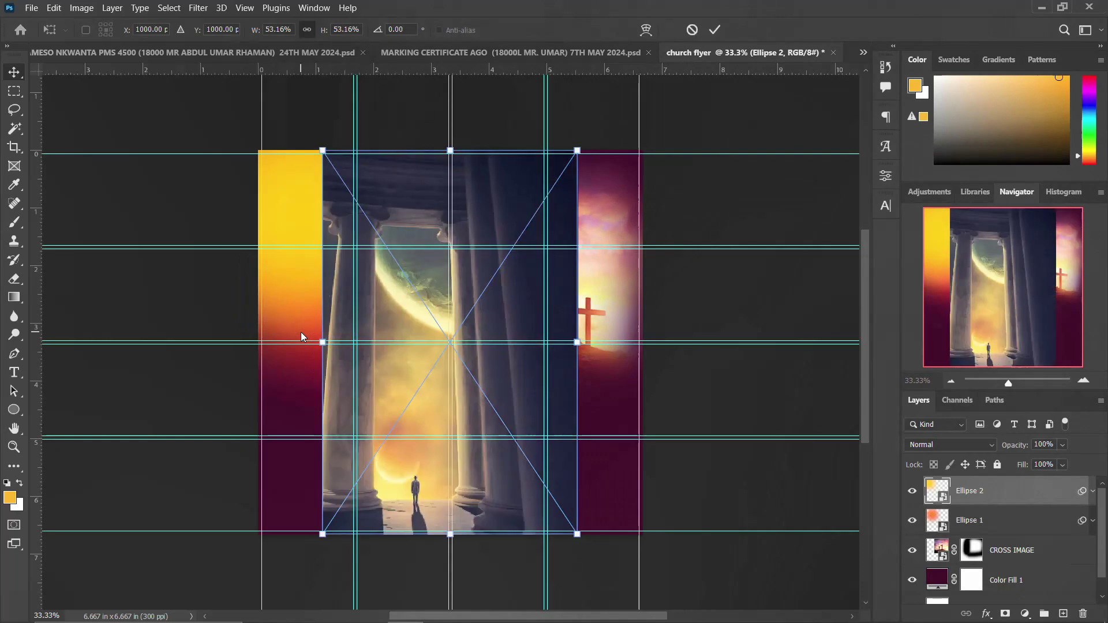
drag(389, 310, 341, 306)
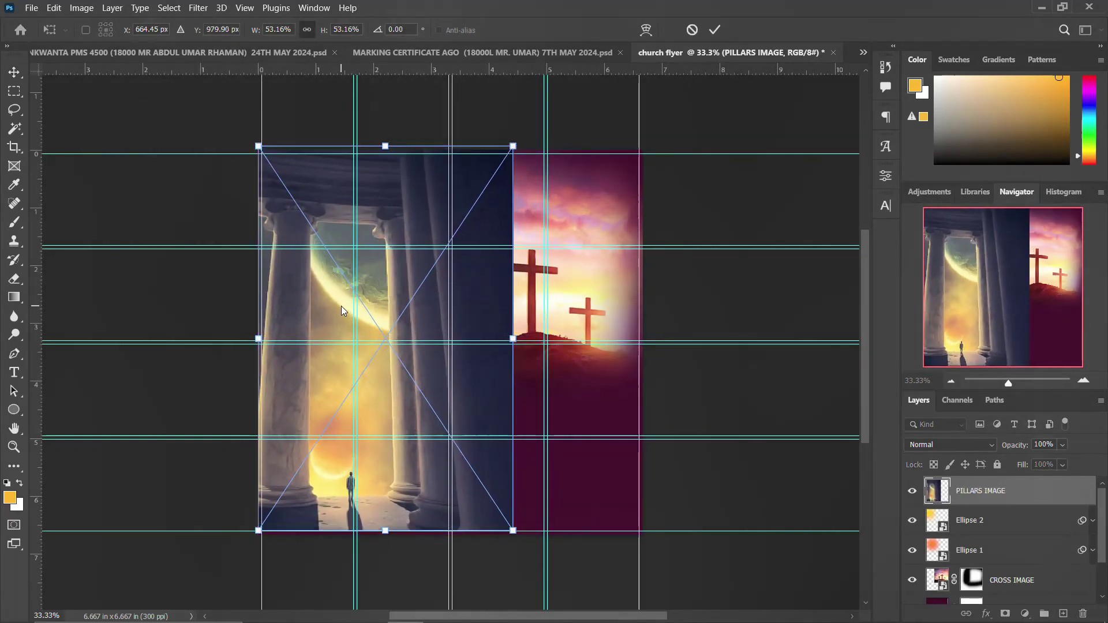
key(Return)
click(961, 444)
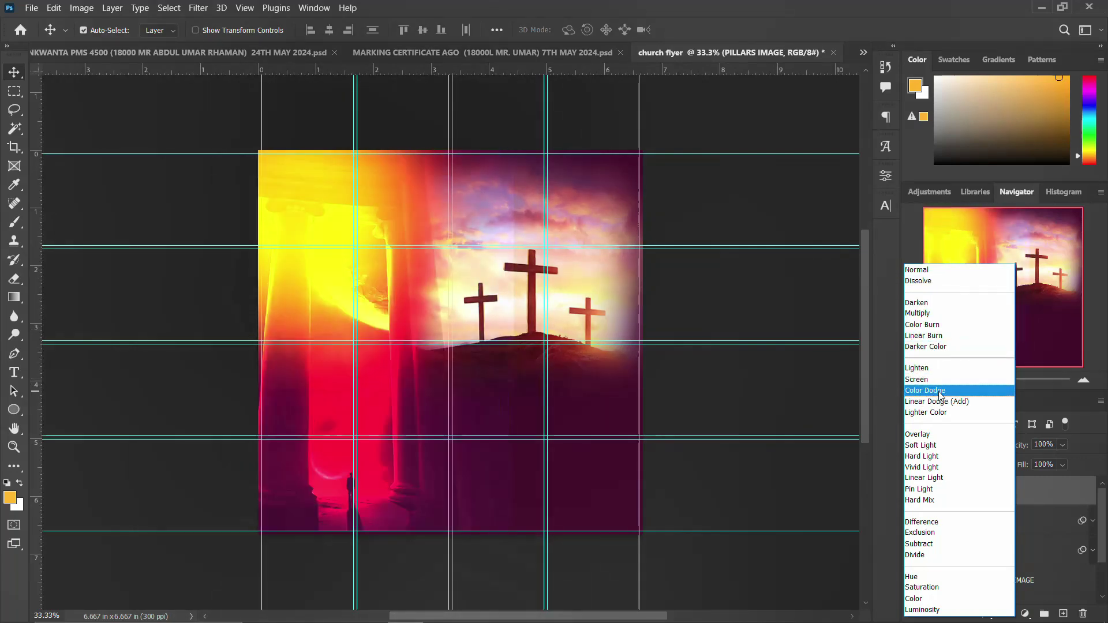
click(940, 439)
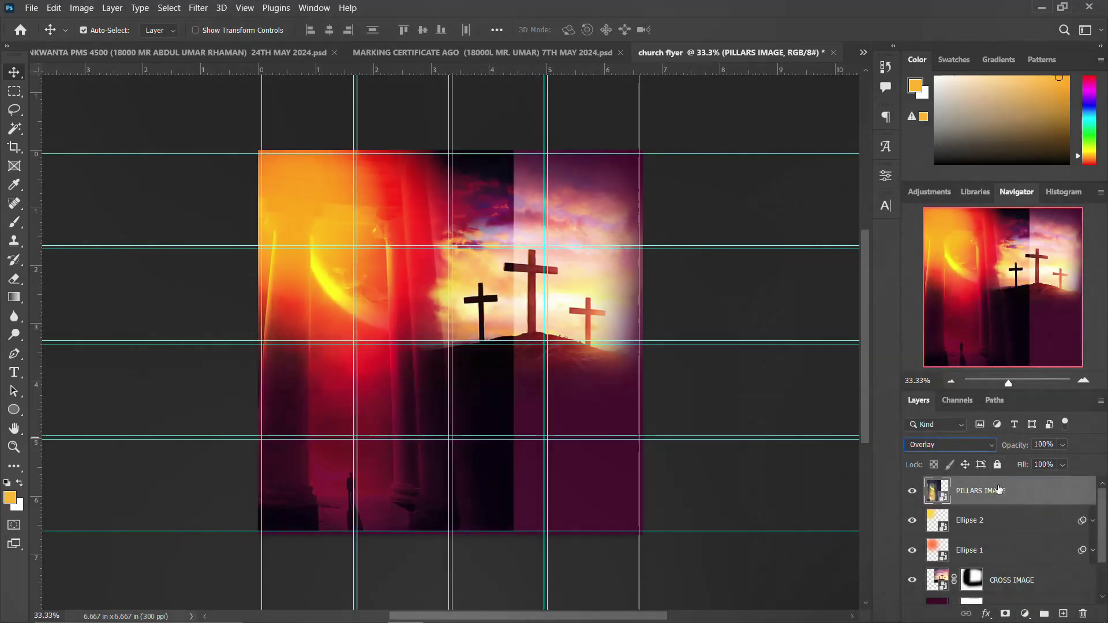
Step: Mask the pillars away from the crosses and lower-left with a black brush
click(971, 490)
key(b)
key(d)
drag(511, 167, 499, 506)
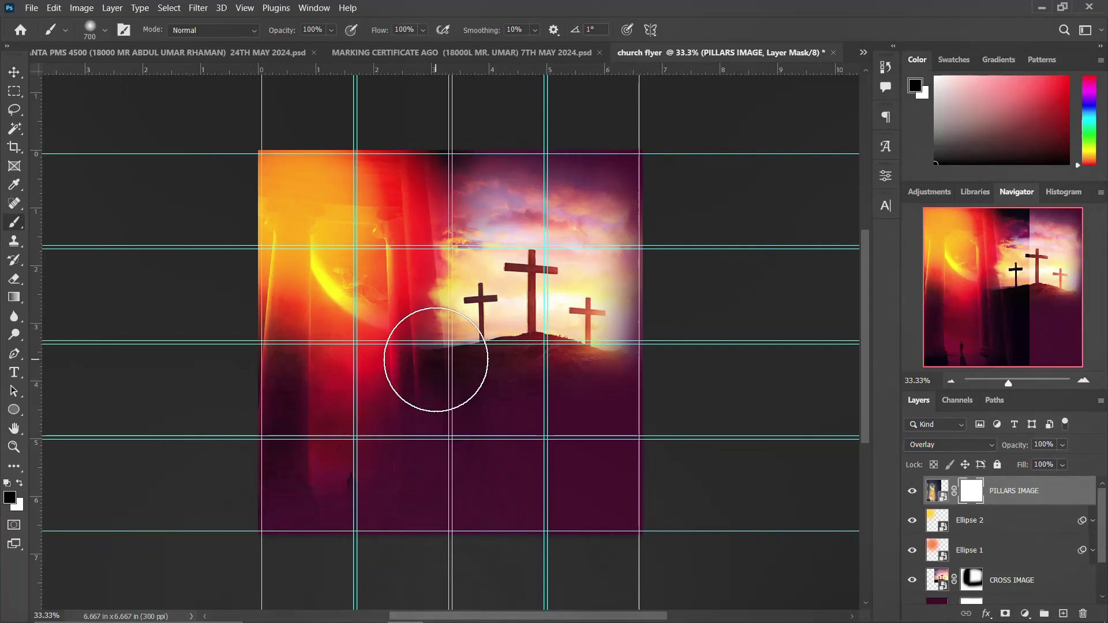
drag(441, 358, 346, 537)
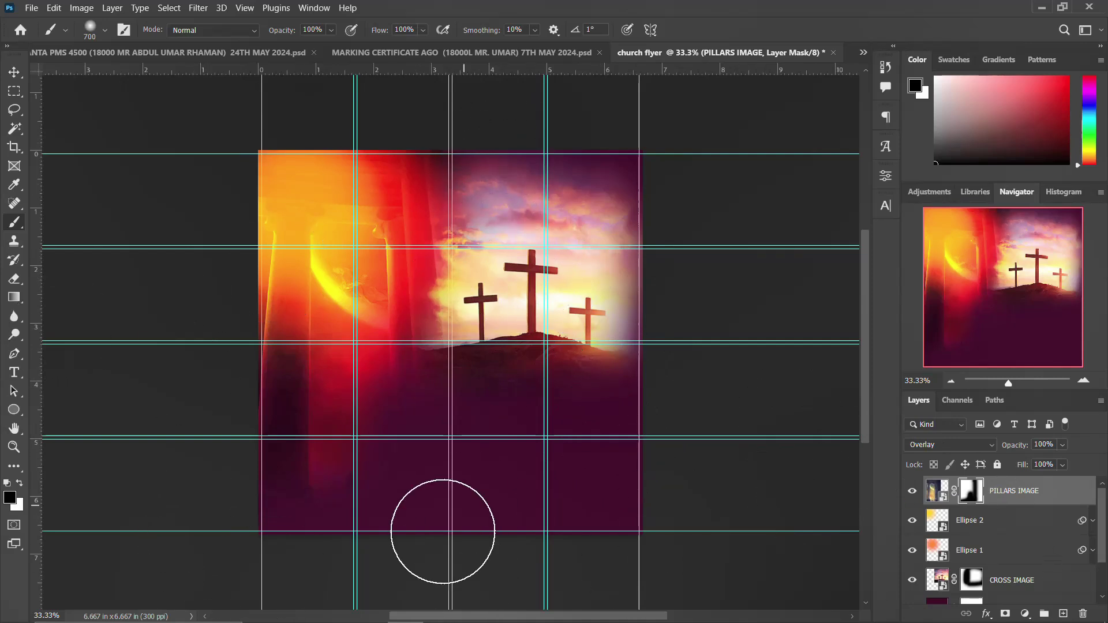
Step: Place Beautiful Cross Images enlarged ~282% to fill the canvas, blended in Darken mode
click(298, 609)
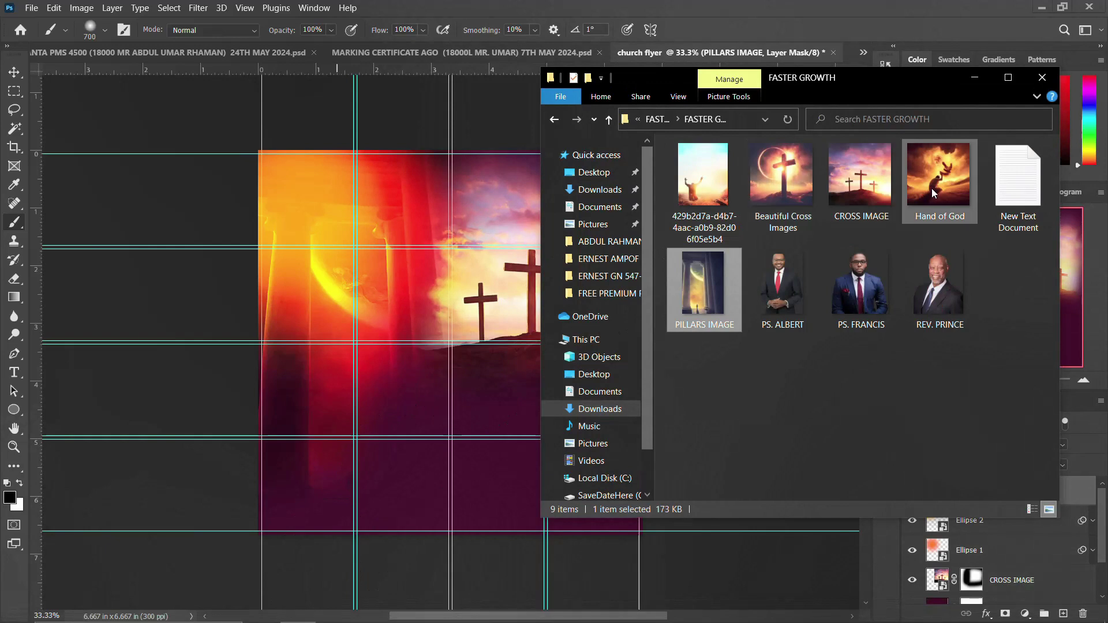
mouse_move(784, 176)
mouse_down()
mouse_move(442, 320)
mouse_move(401, 390)
mouse_up()
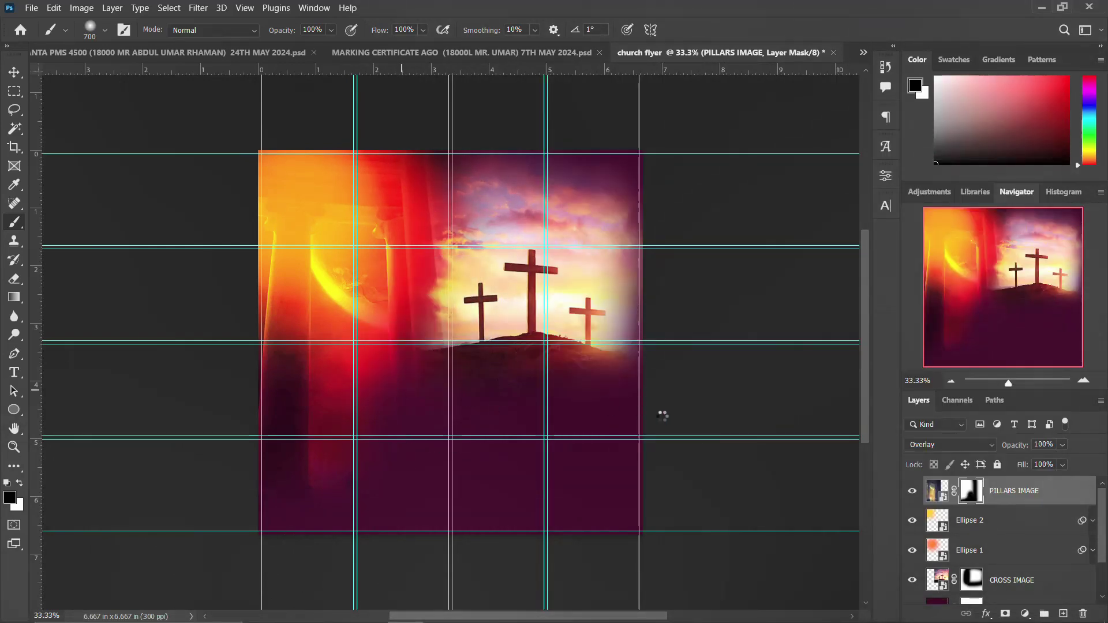
drag(520, 412, 649, 540)
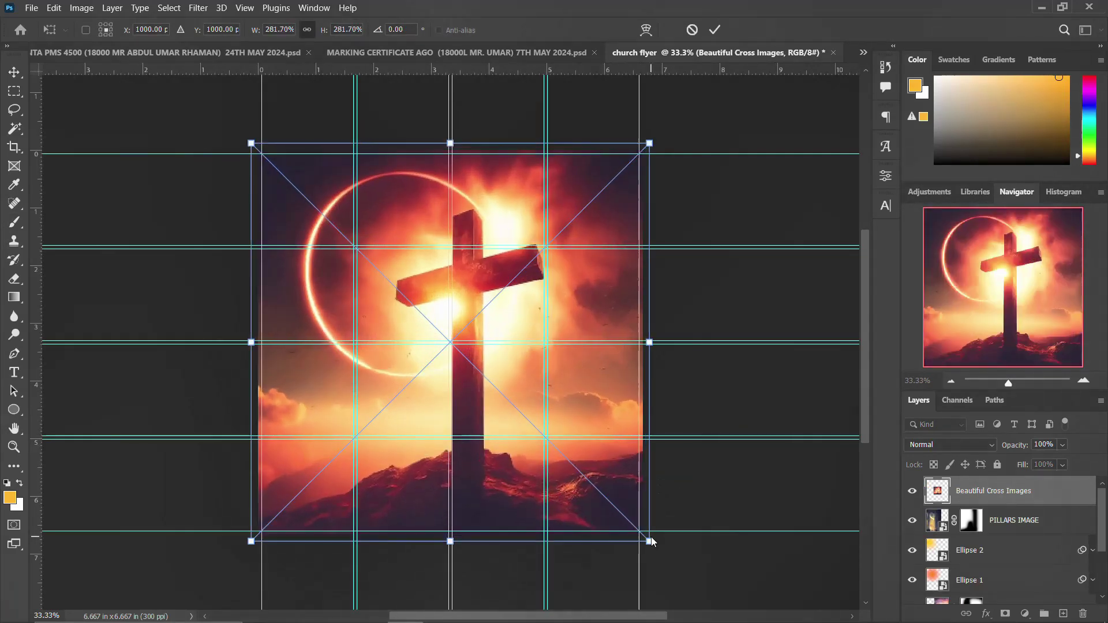
key(Return)
click(965, 445)
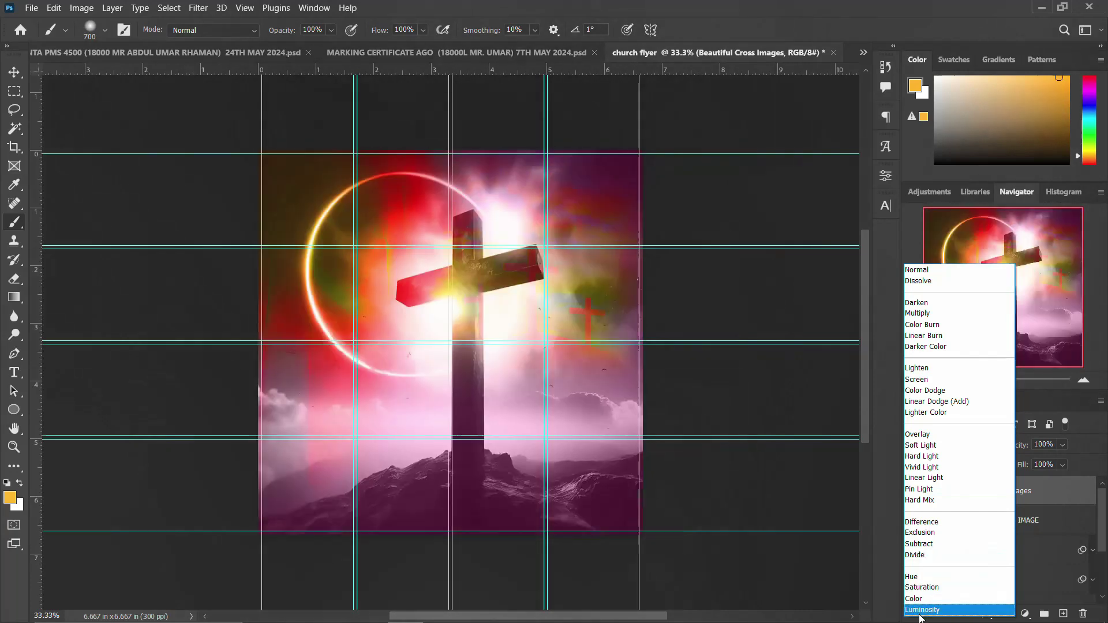
click(923, 270)
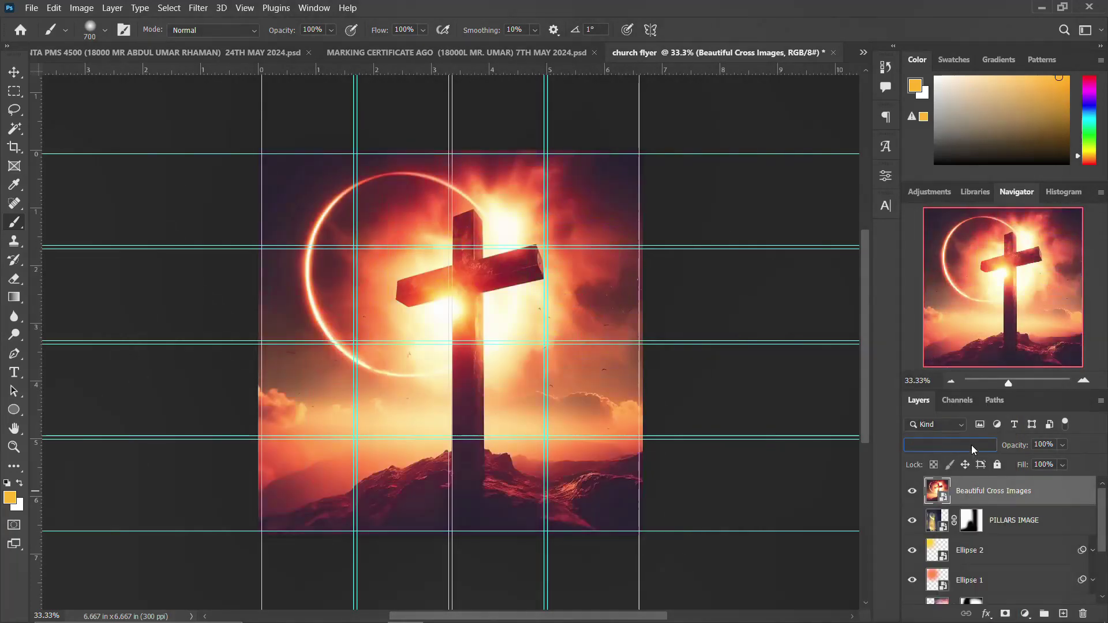
click(971, 445)
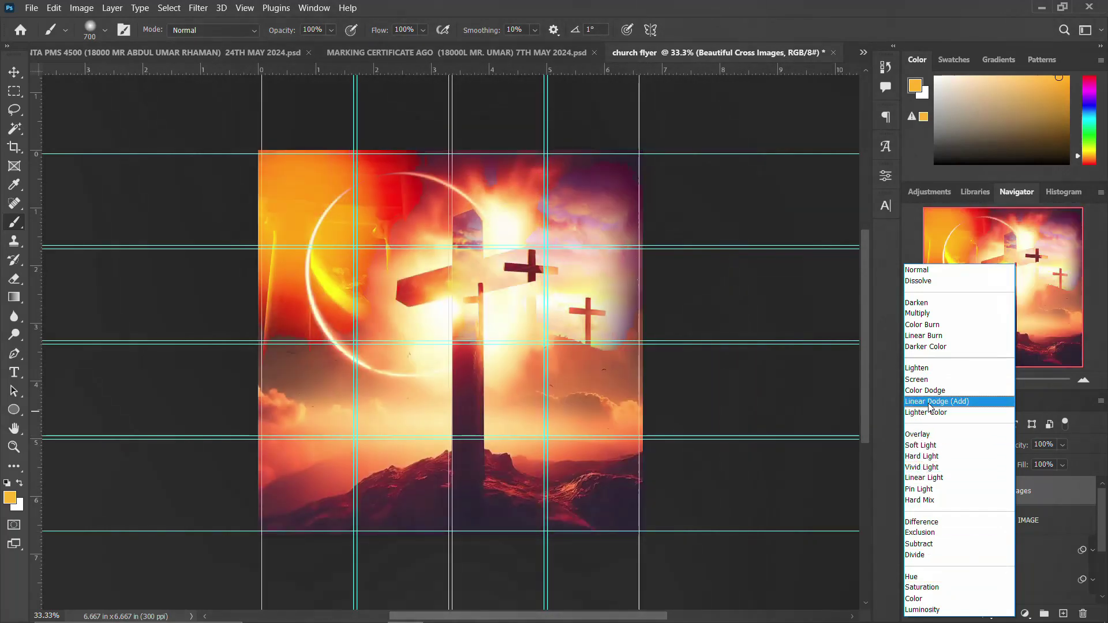
click(930, 304)
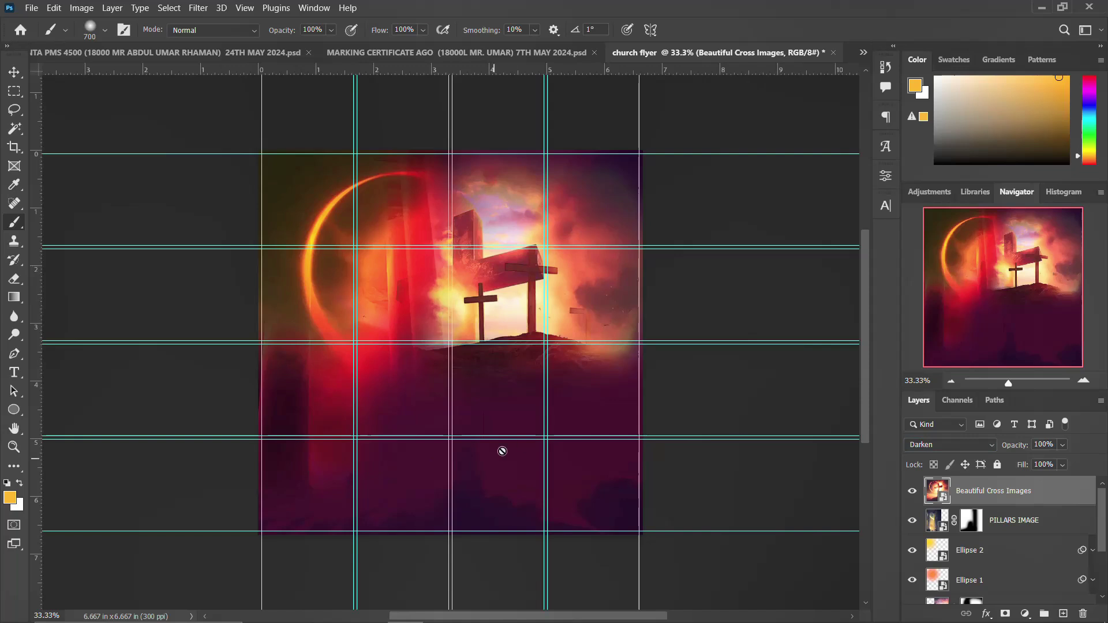
Step: Place the raised-arms worshipper photo at about 277%, blended in Darker Color
click(289, 611)
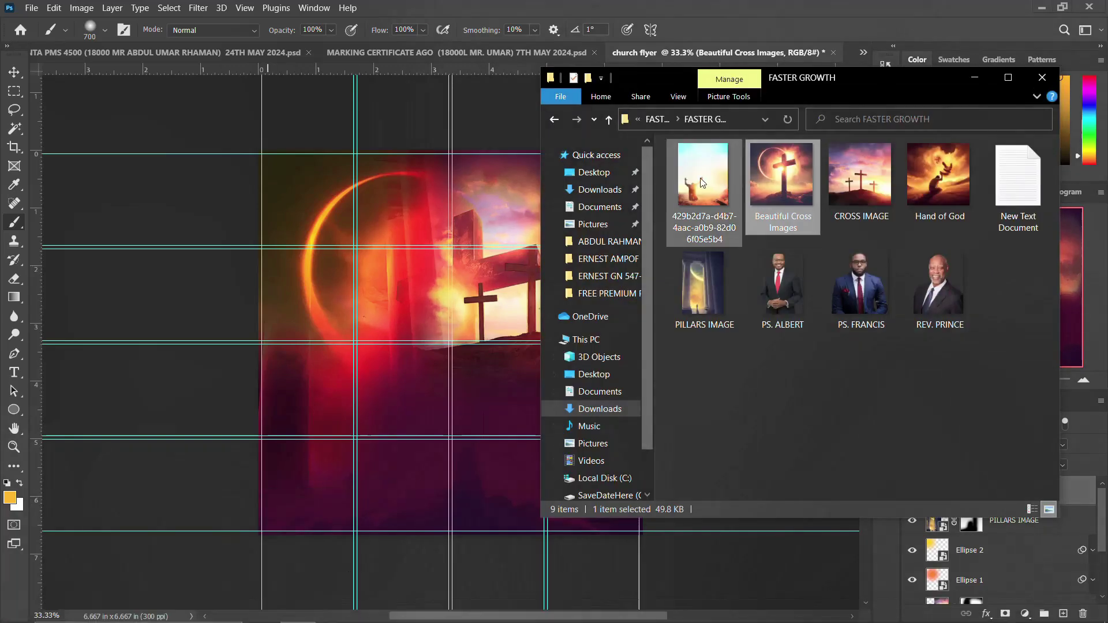
drag(702, 182, 348, 326)
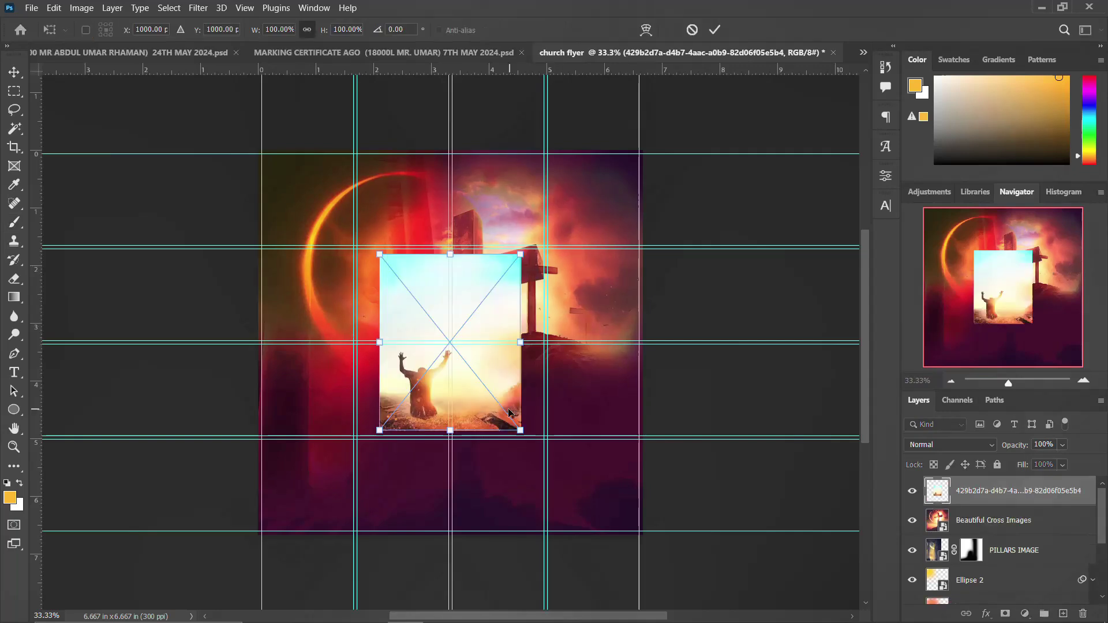
drag(519, 430, 683, 538)
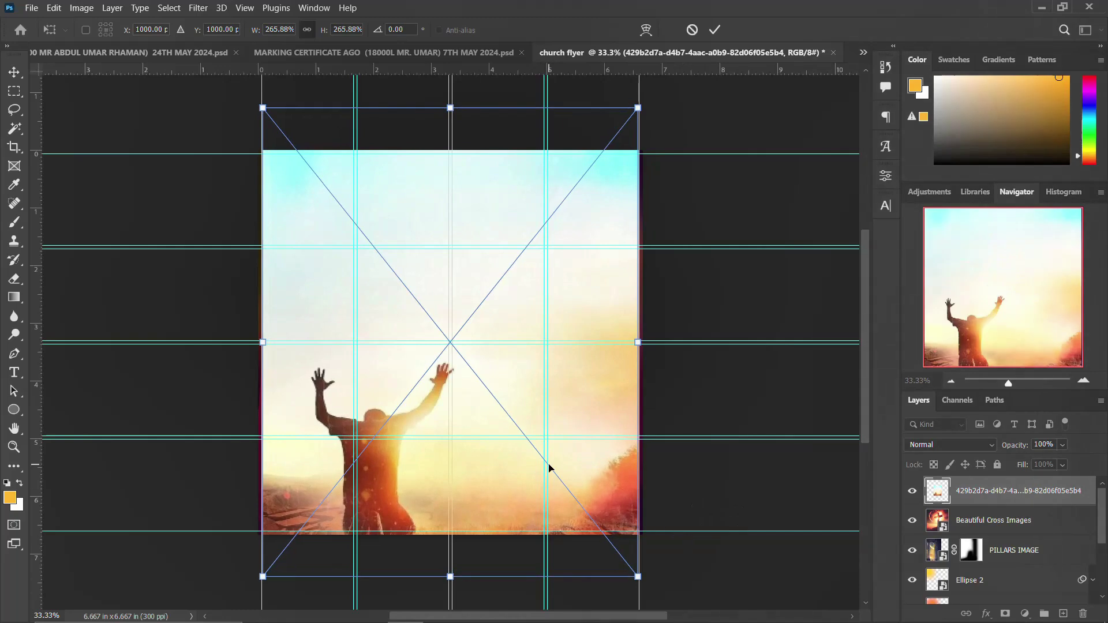
drag(536, 437, 539, 418)
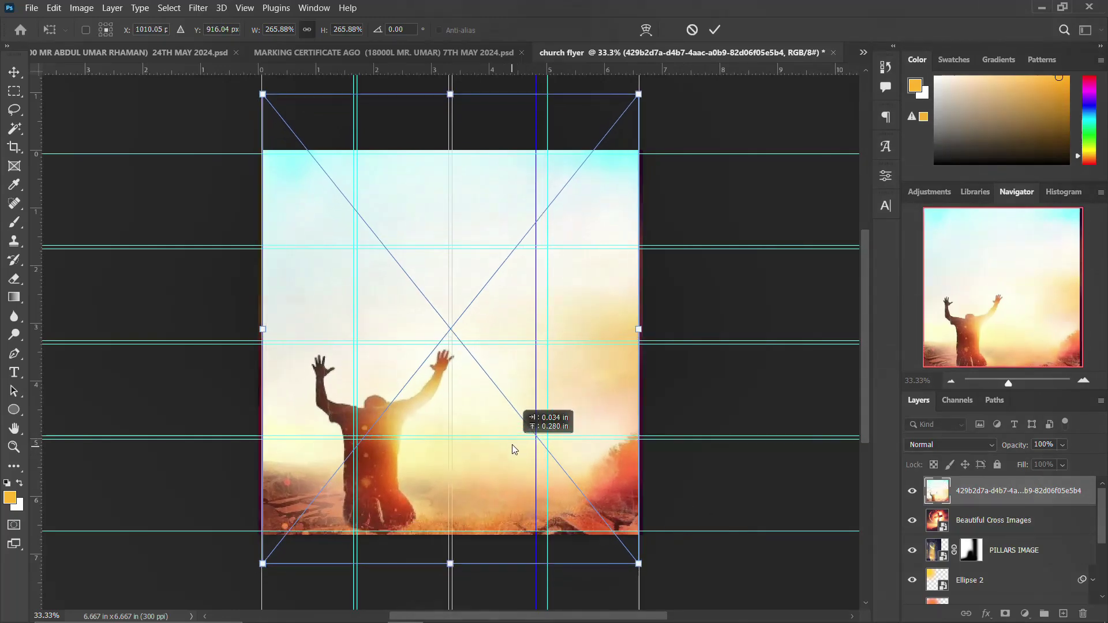
drag(658, 561, 664, 571)
drag(475, 476, 473, 454)
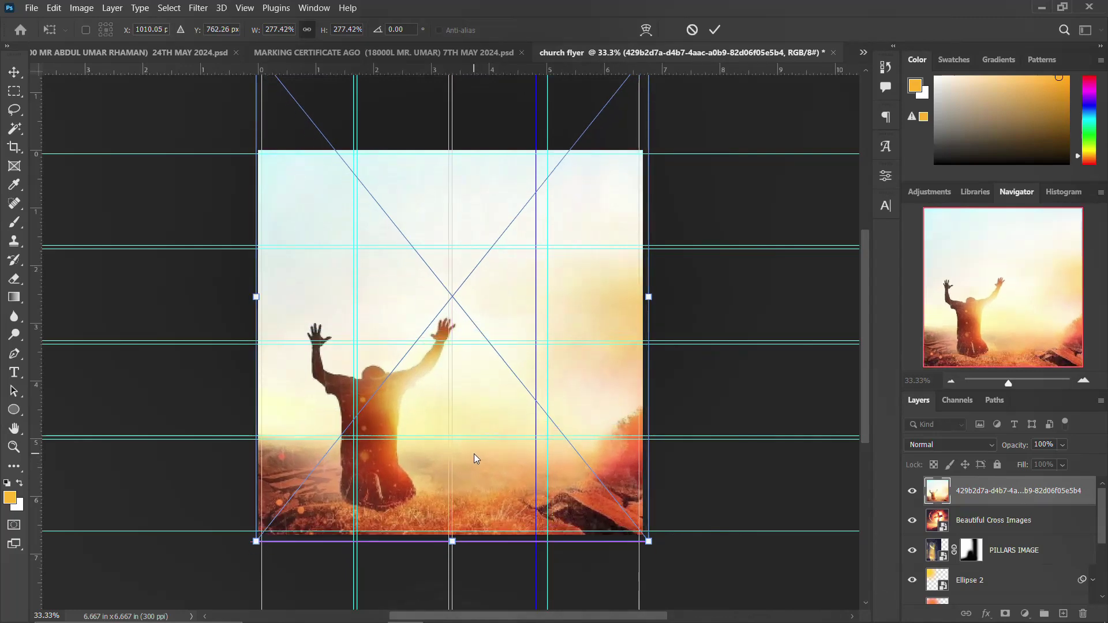
key(Return)
key(b)
click(978, 445)
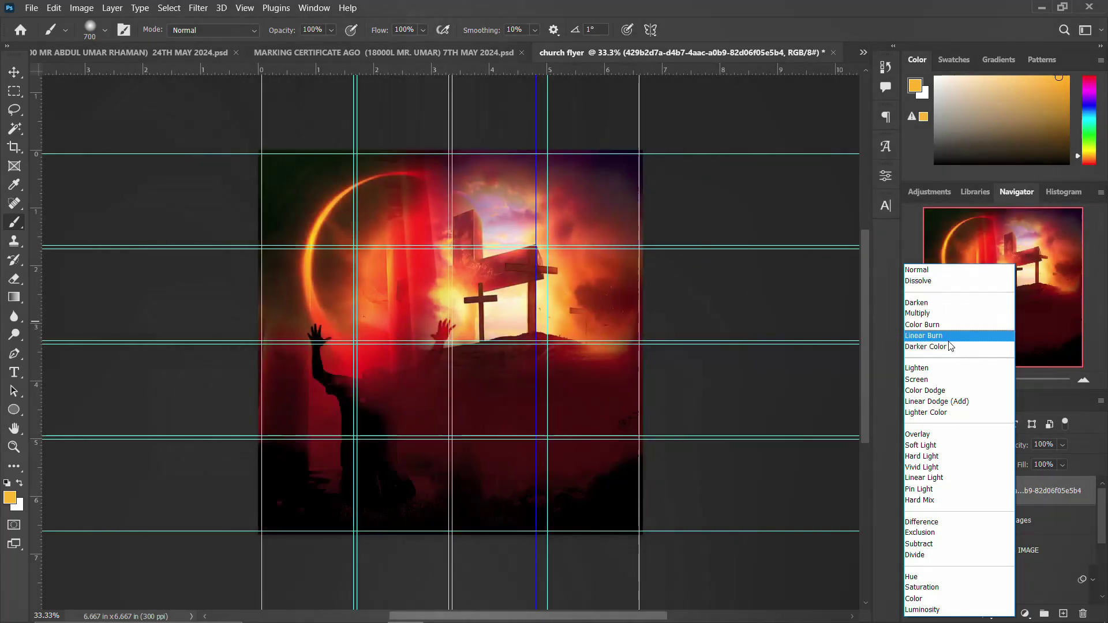
click(950, 346)
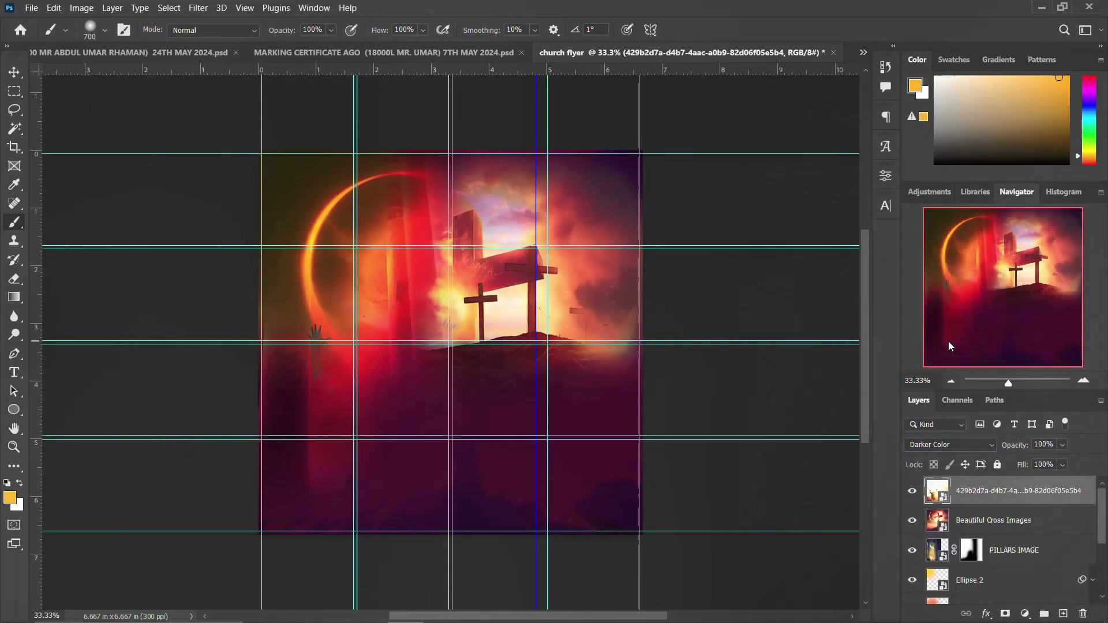
Step: Mask the glowing ring at Beautiful Cross Images' top-left and nudge a guide right
click(974, 519)
click(1004, 614)
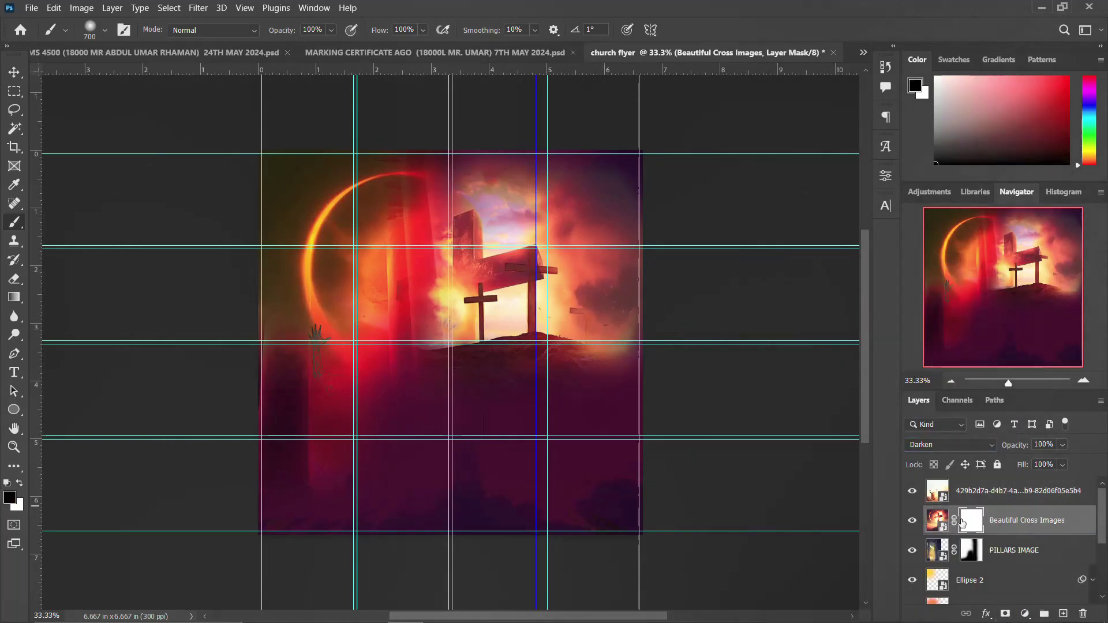
mouse_move(386, 266)
mouse_down()
mouse_move(324, 185)
mouse_move(317, 248)
mouse_move(379, 202)
mouse_move(332, 279)
mouse_move(292, 255)
mouse_move(326, 181)
mouse_move(260, 185)
mouse_move(277, 260)
mouse_move(332, 173)
mouse_move(347, 198)
mouse_up()
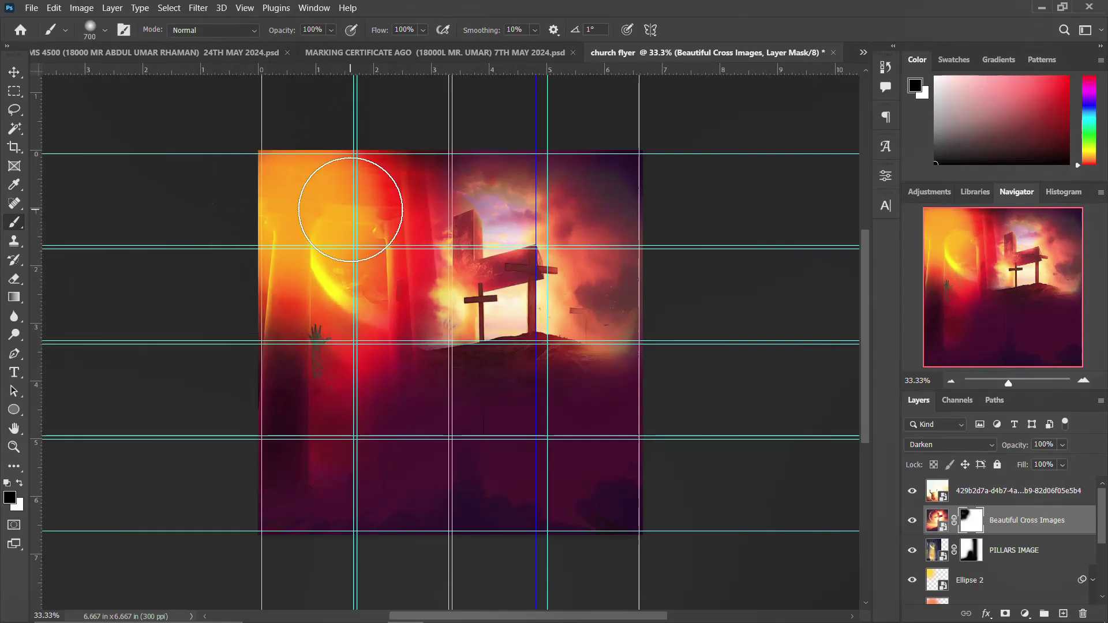
click(1019, 494)
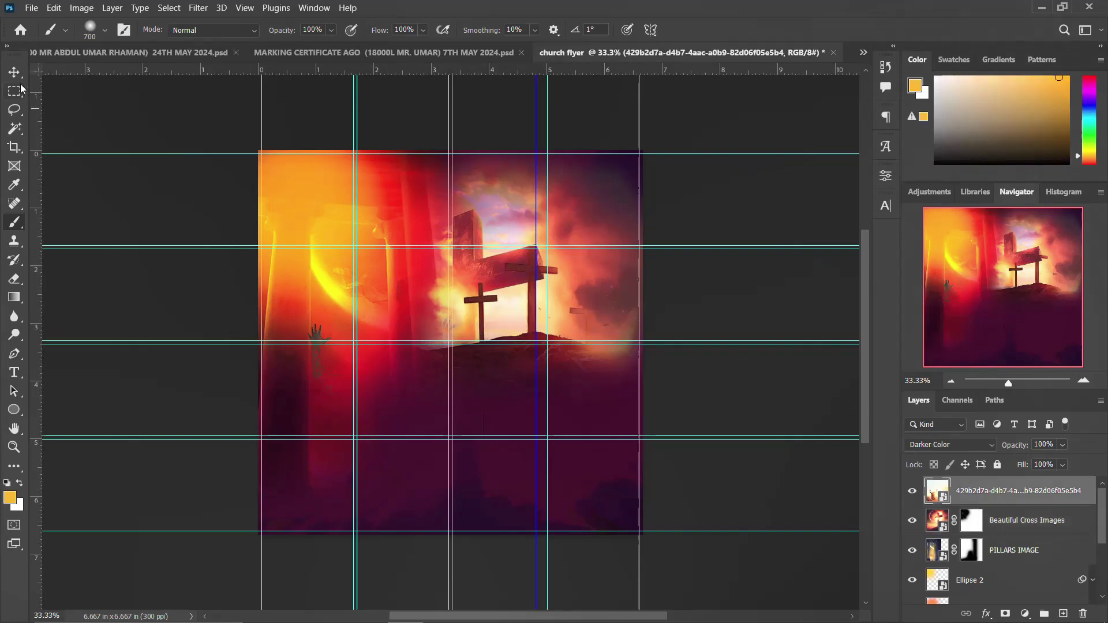
key(v)
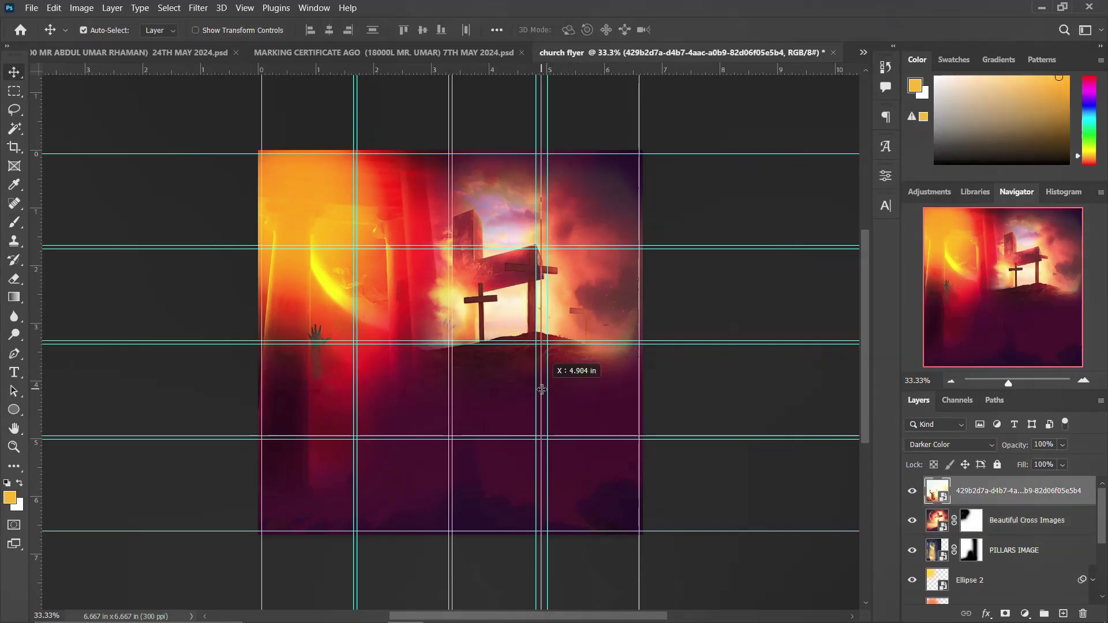
drag(537, 387, 547, 390)
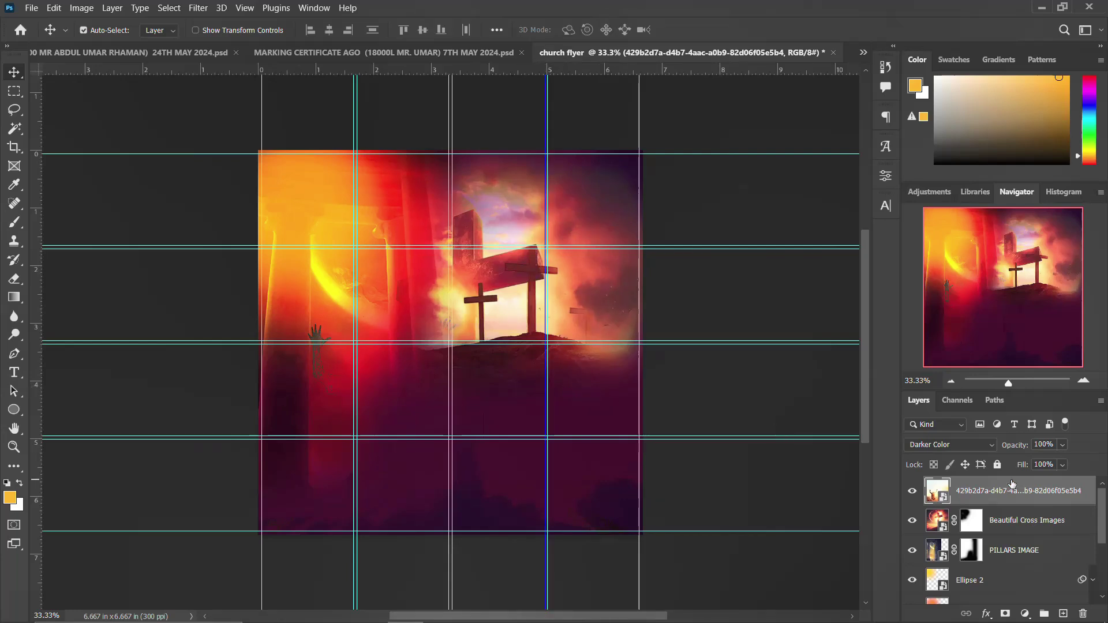
Step: Group all layers into a group named BACKGROUND
scroll(1033, 519, down, 5)
shift+click(1006, 590)
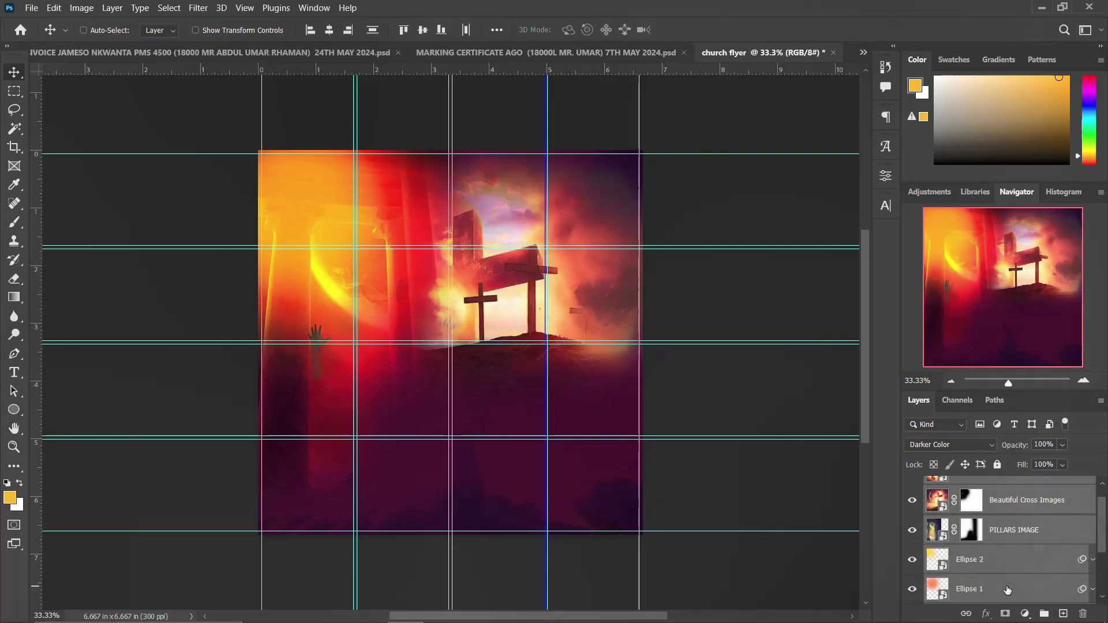
key(ctrl+g)
text(BACKGROUND)
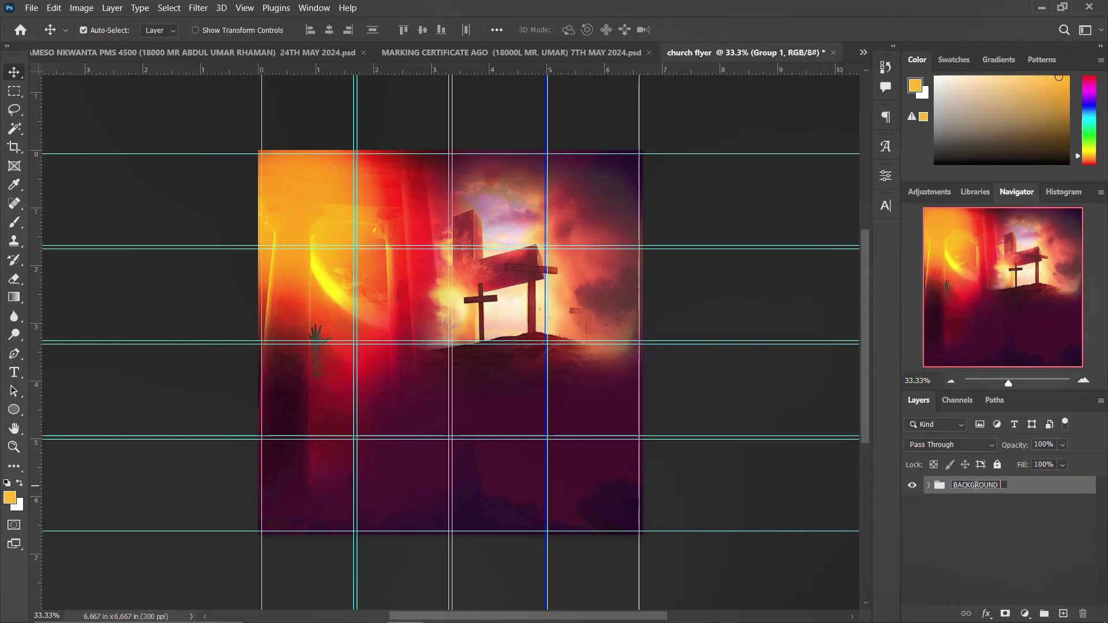
key(Return)
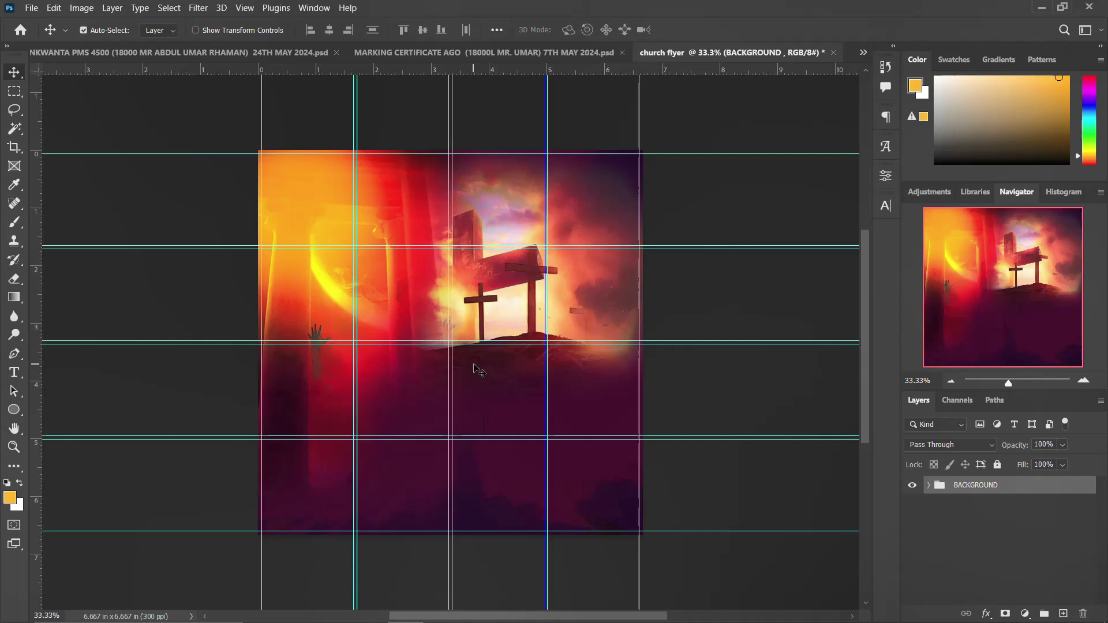
Step: Place the elderly speaker's portrait flipped horizontally, scaled ~27%, against the left edge
click(298, 612)
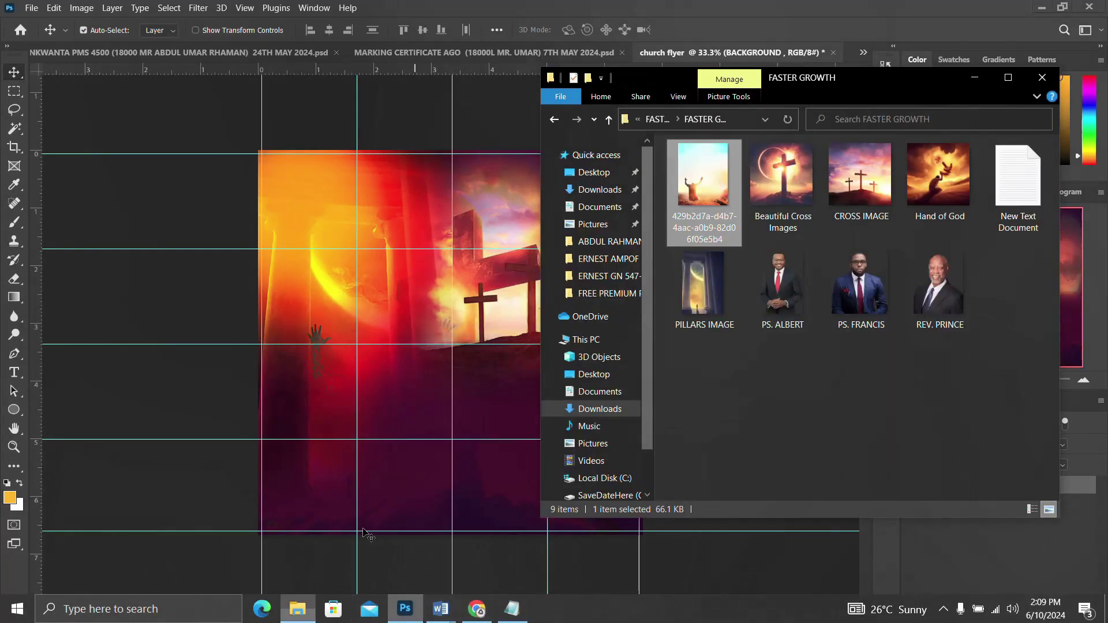
drag(931, 275, 373, 375)
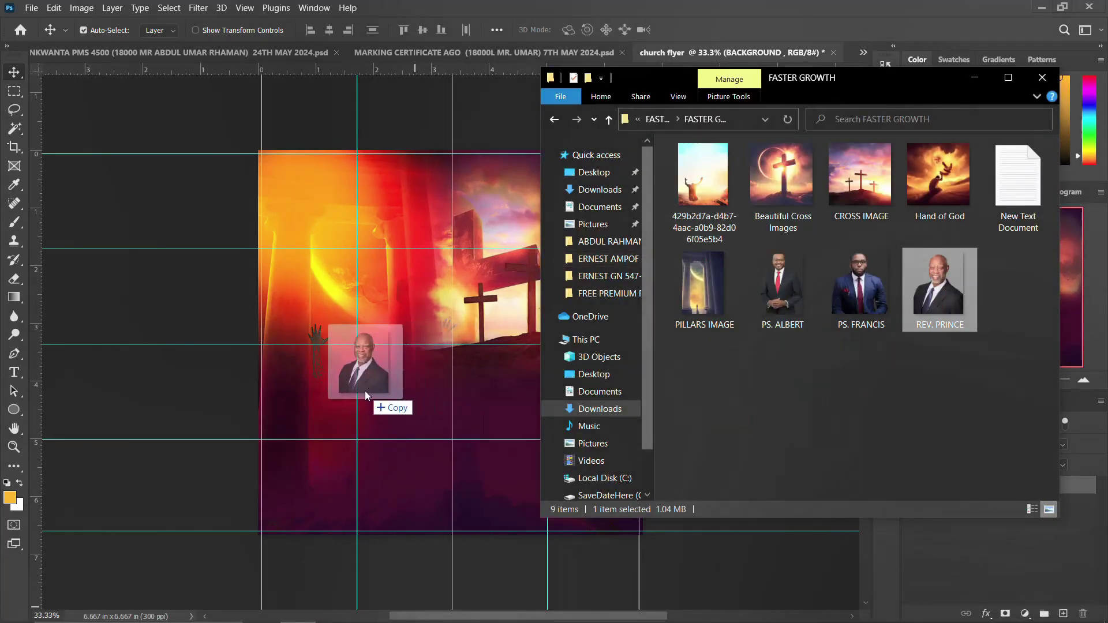
right_click(529, 292)
click(603, 549)
drag(518, 393, 394, 402)
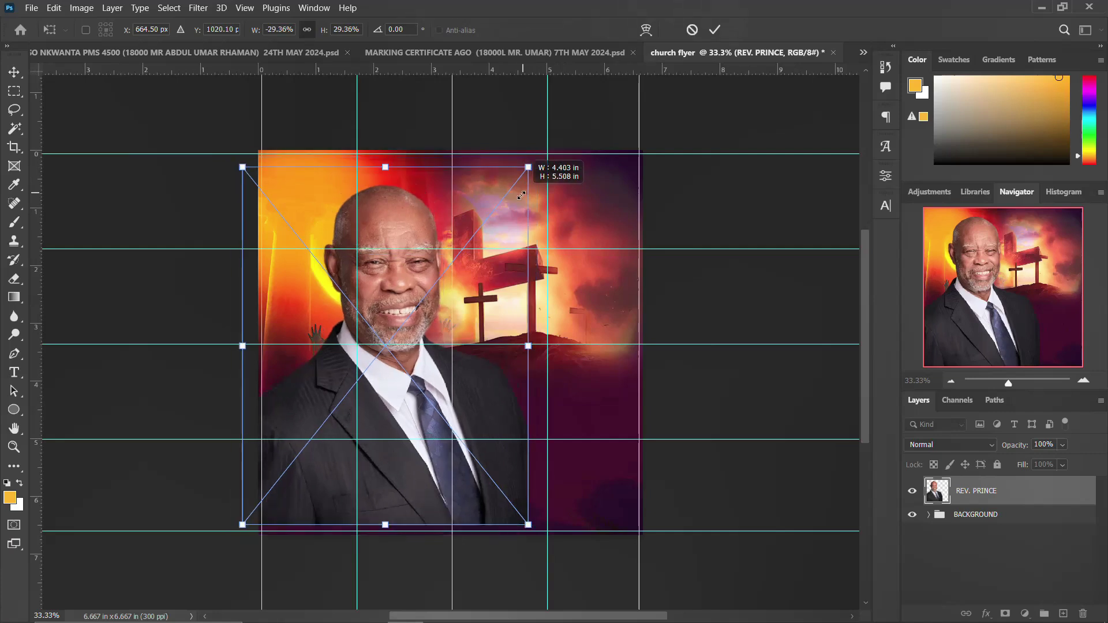
drag(538, 154, 501, 202)
drag(401, 414, 396, 415)
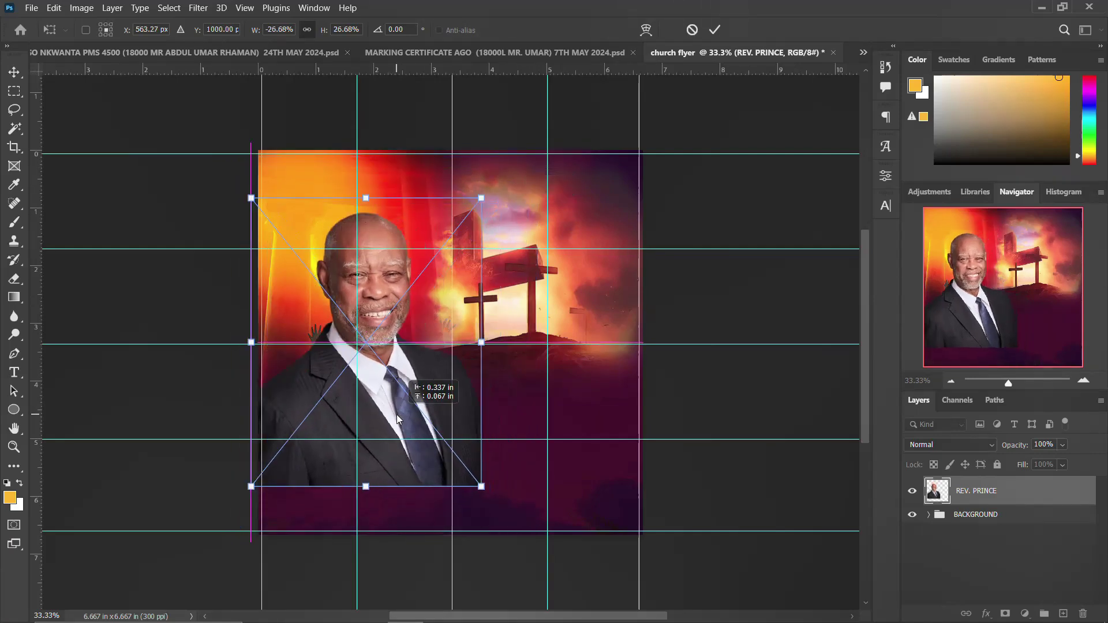
key(Return)
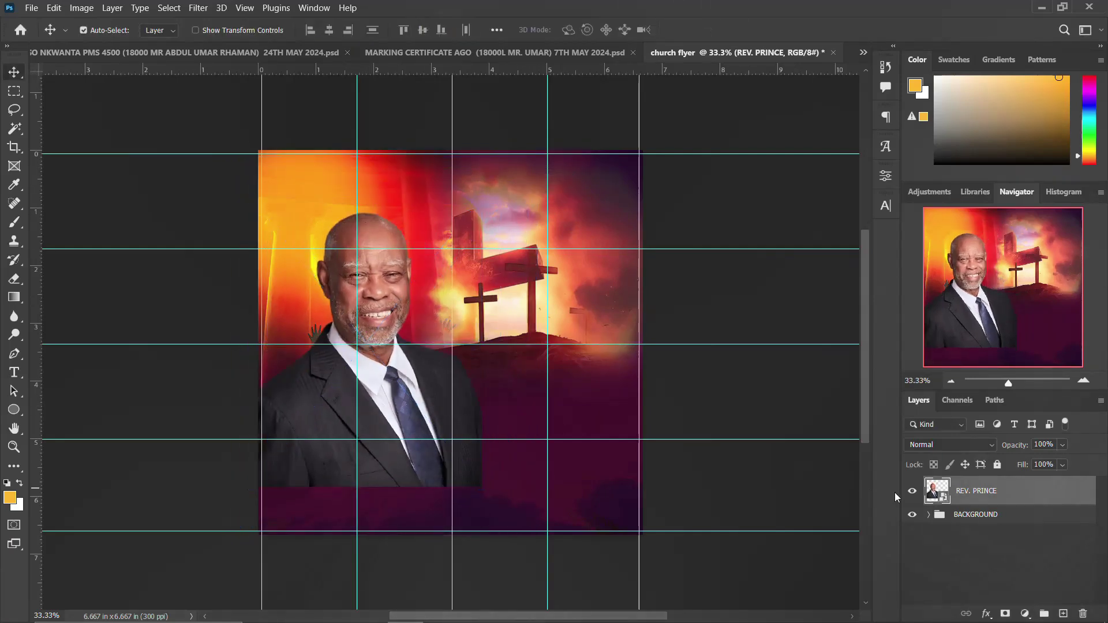
Step: Mask the elder's portrait so its bottom edge fades, then move it slightly lower
click(1005, 614)
key(b)
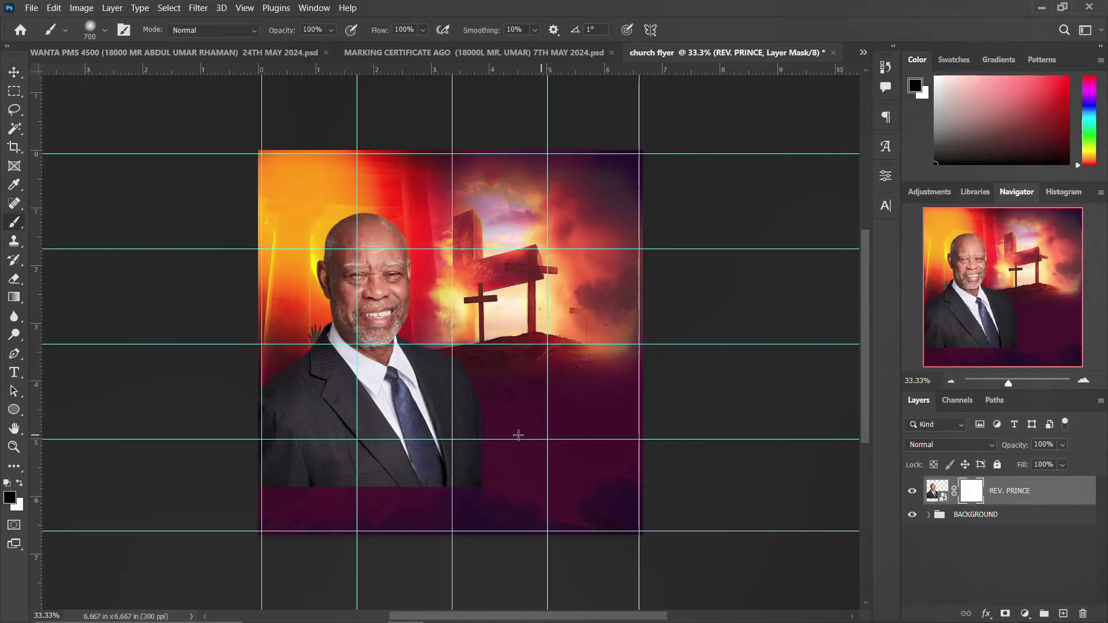
mouse_move(497, 433)
mouse_down()
mouse_move(420, 495)
mouse_move(202, 482)
mouse_move(487, 494)
mouse_move(440, 476)
mouse_move(491, 497)
mouse_up()
click(937, 491)
key(ctrl+t)
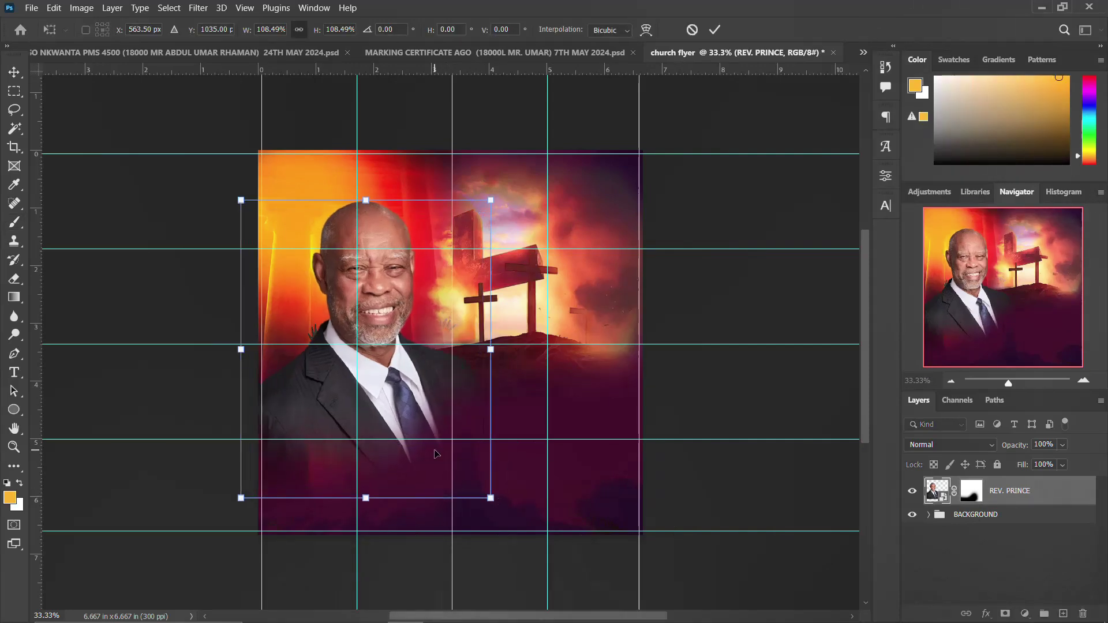
drag(436, 454, 439, 466)
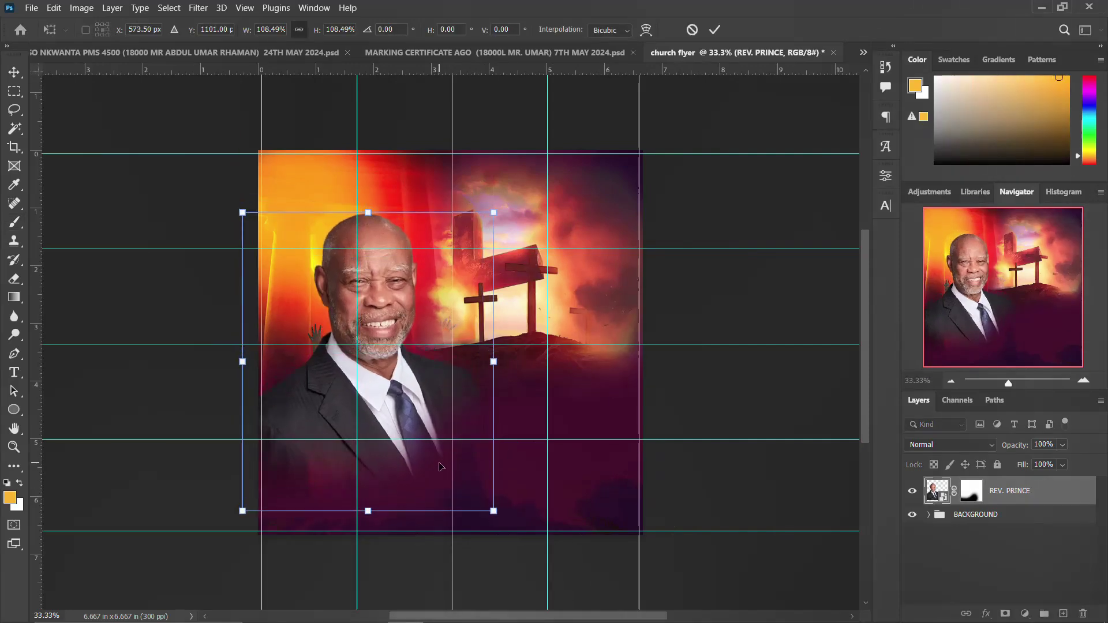
key(Return)
Step: Rasterize the portrait layer so its fade mask is baked in
key(b)
right_click(1027, 489)
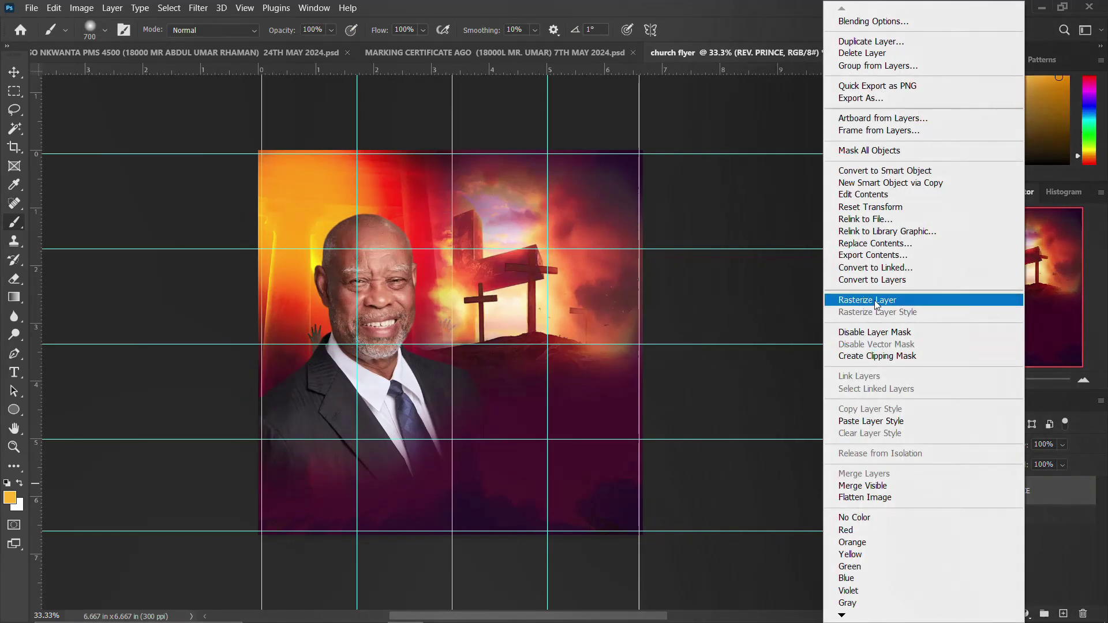
click(877, 301)
right_click(1019, 490)
click(865, 212)
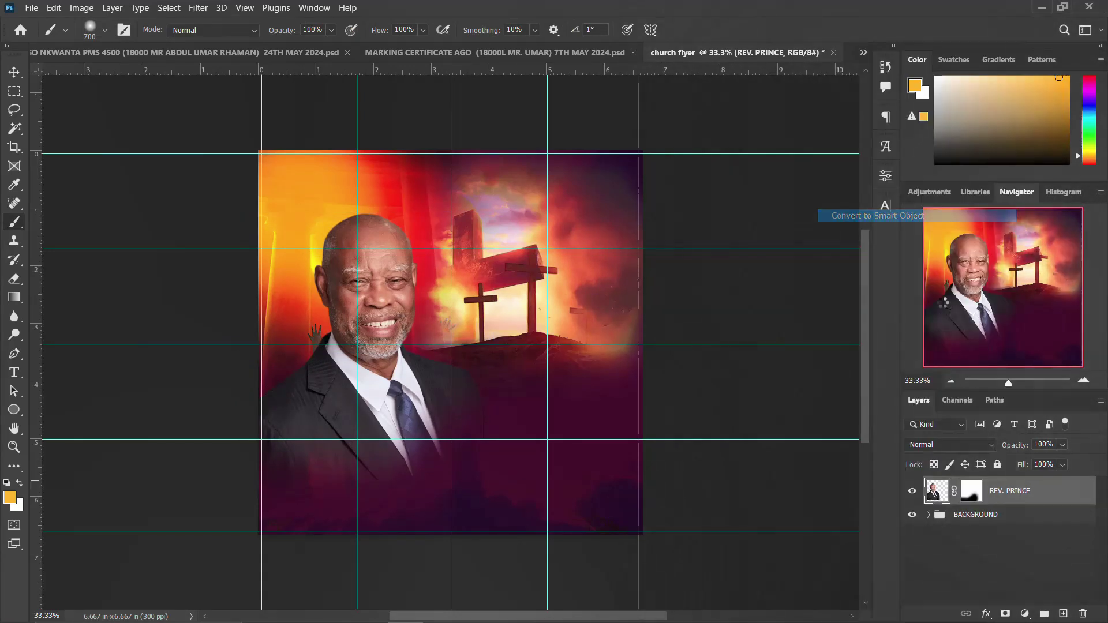
right_click(1019, 498)
click(865, 300)
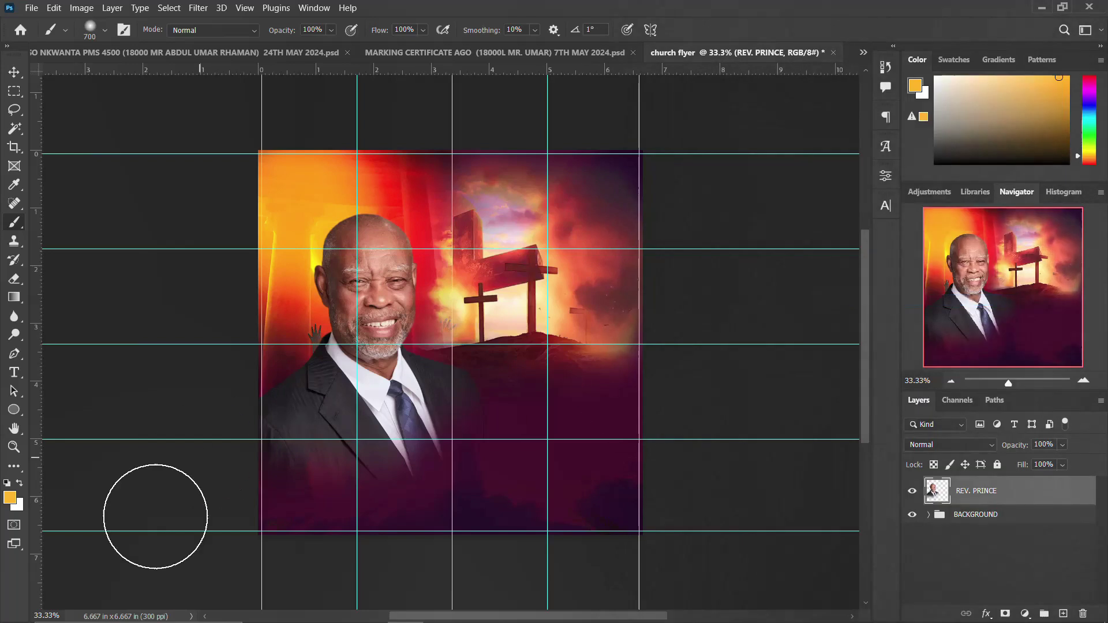
click(16, 72)
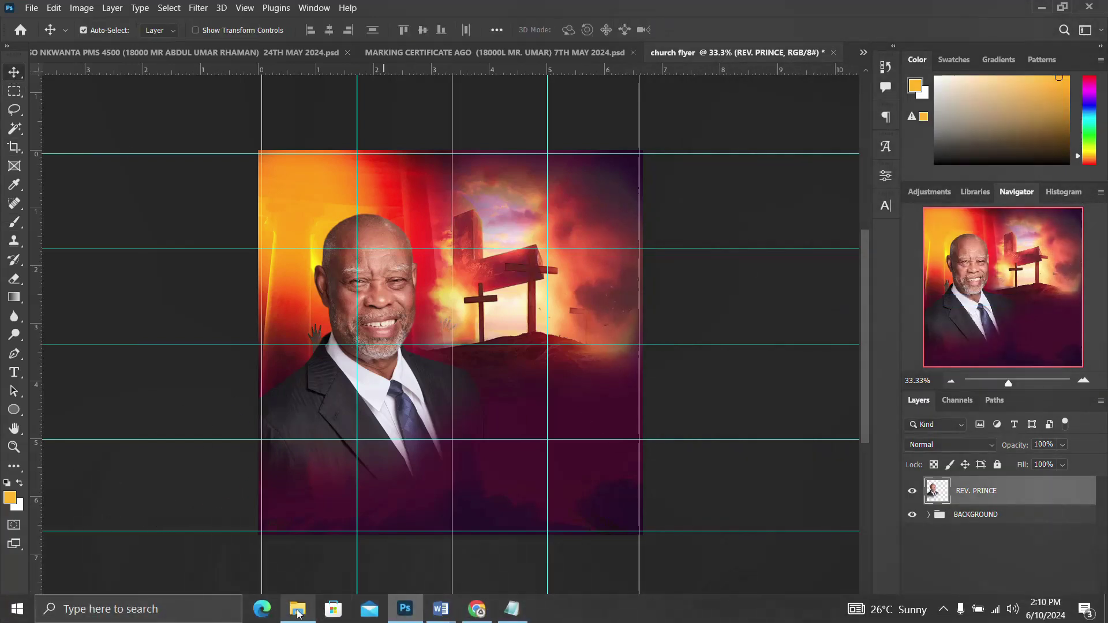
click(329, 612)
Step: Place both guest speakers' photos from File Explorer into the flyer
ctrl+click(792, 304)
drag(867, 295, 338, 466)
key(Return)
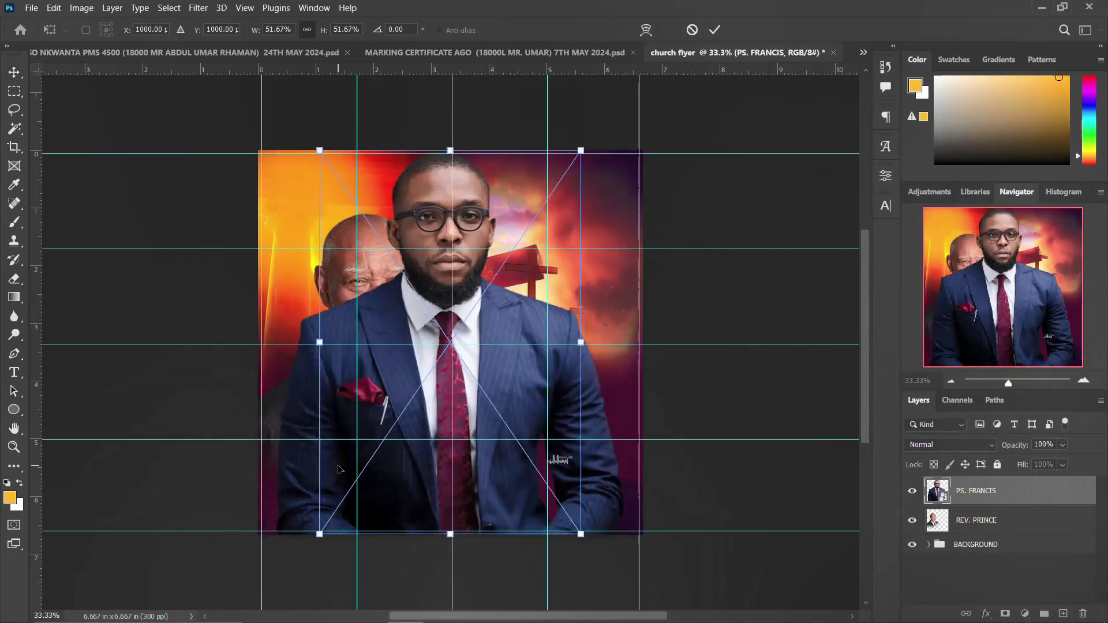
key(Return)
key(Return)
Step: Scale both guest portraits to about 49% and position them at the lower left
shift+click(951, 526)
key(ctrl+t)
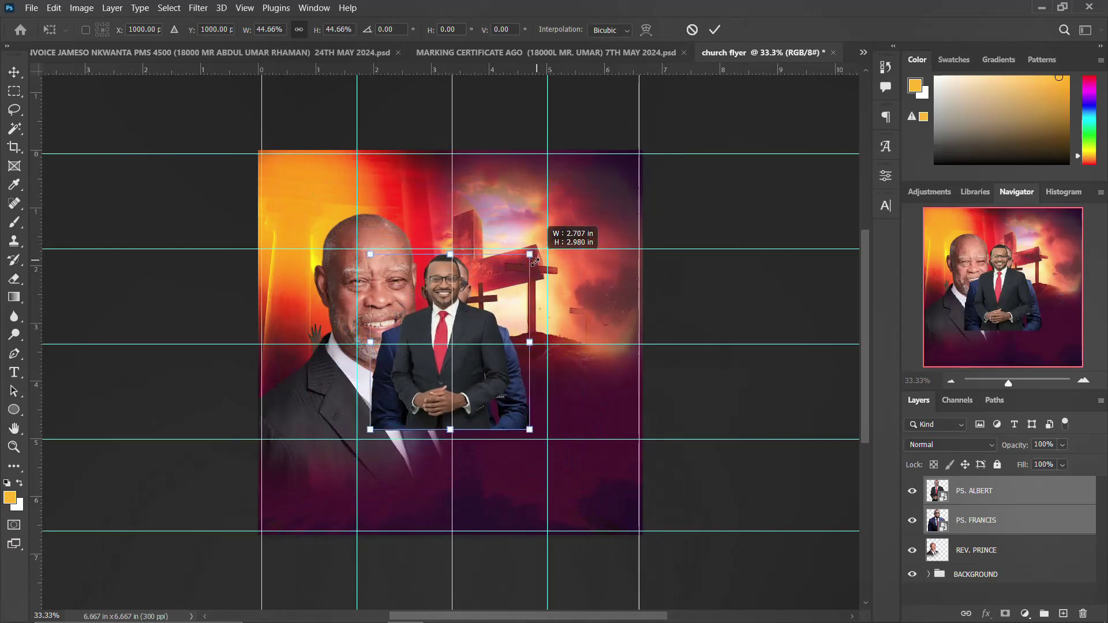
drag(624, 149, 523, 262)
drag(450, 346, 429, 381)
drag(340, 448, 331, 456)
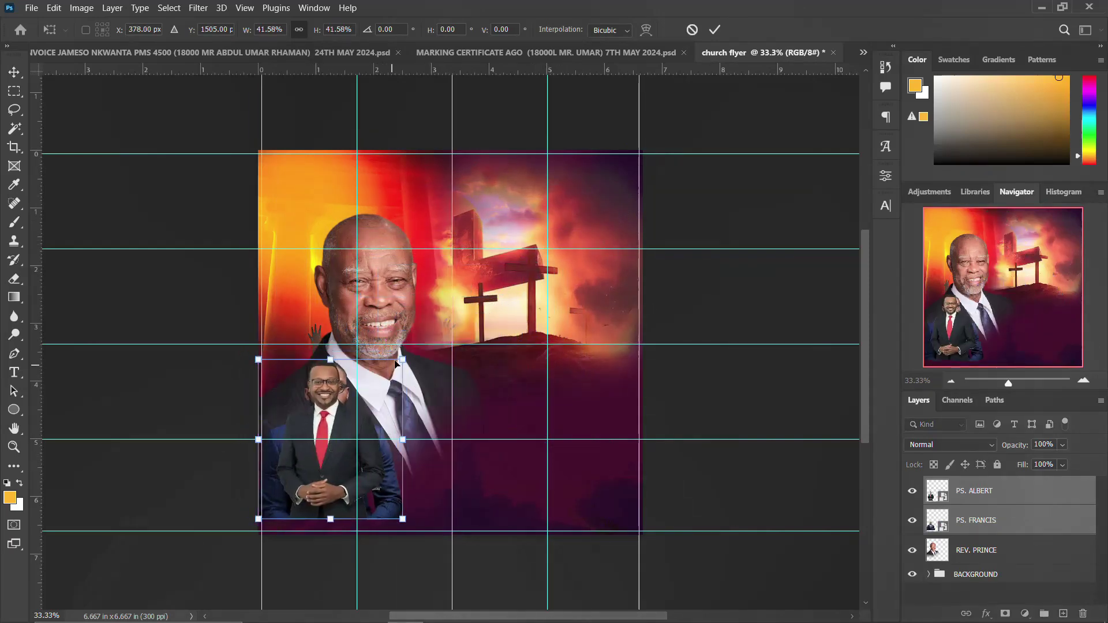
drag(396, 371, 416, 344)
drag(313, 462, 321, 468)
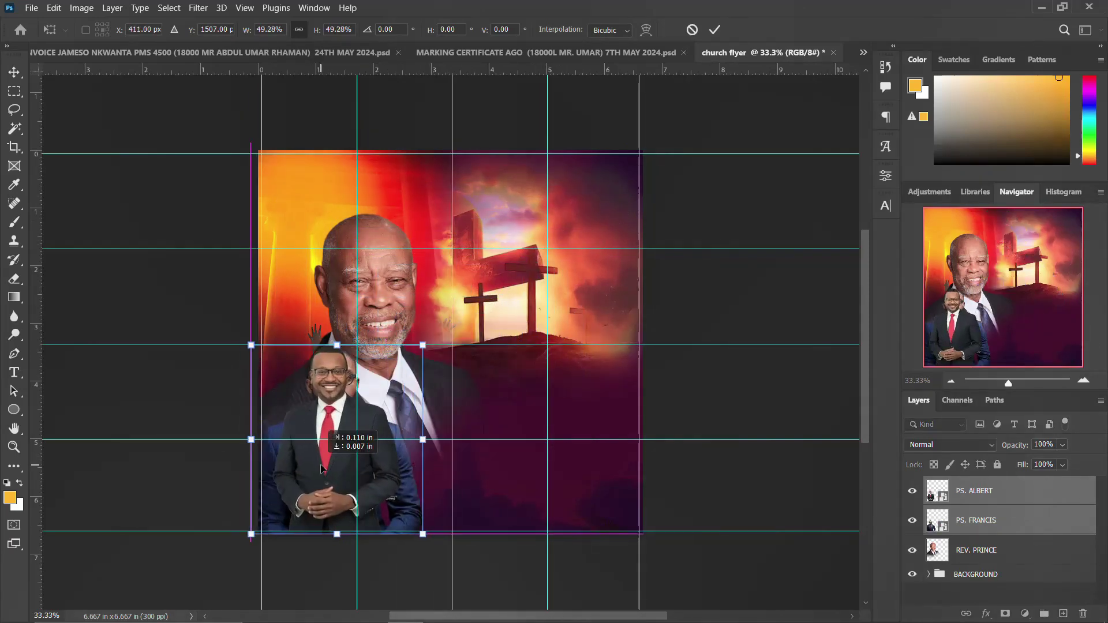
key(Return)
Step: Shift the front guest portrait right so both guests stand side by side
click(967, 499)
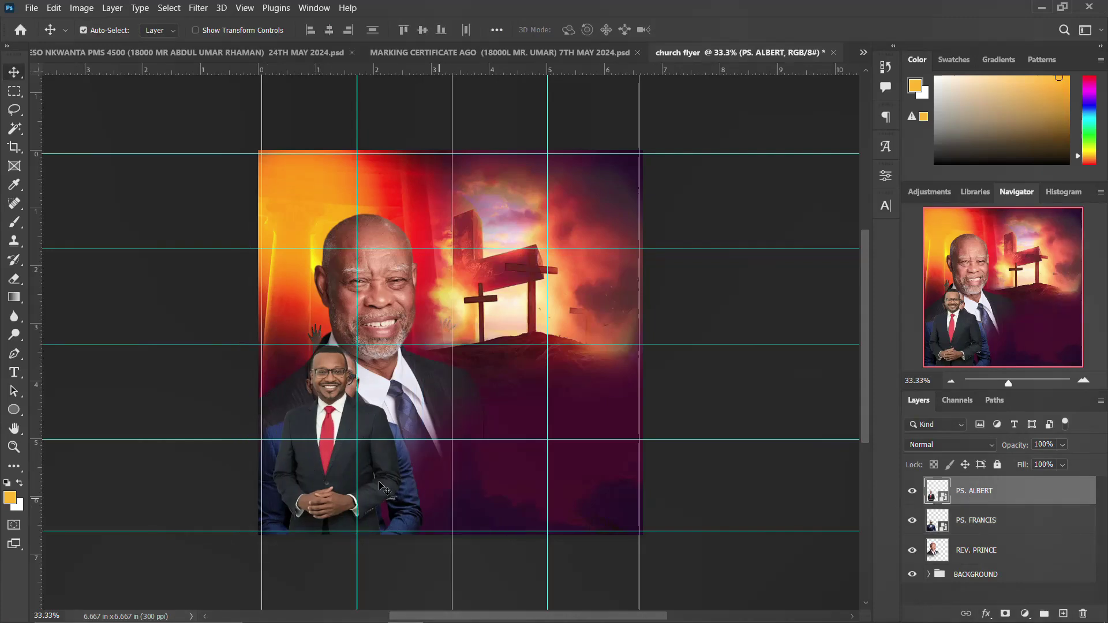
drag(327, 480, 386, 496)
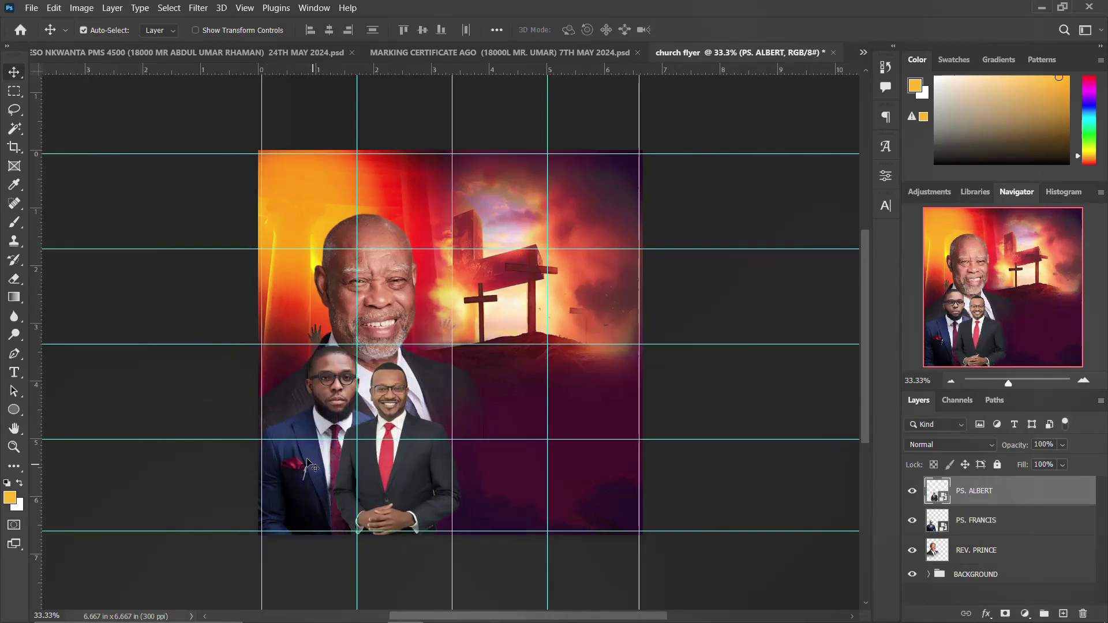
click(386, 479)
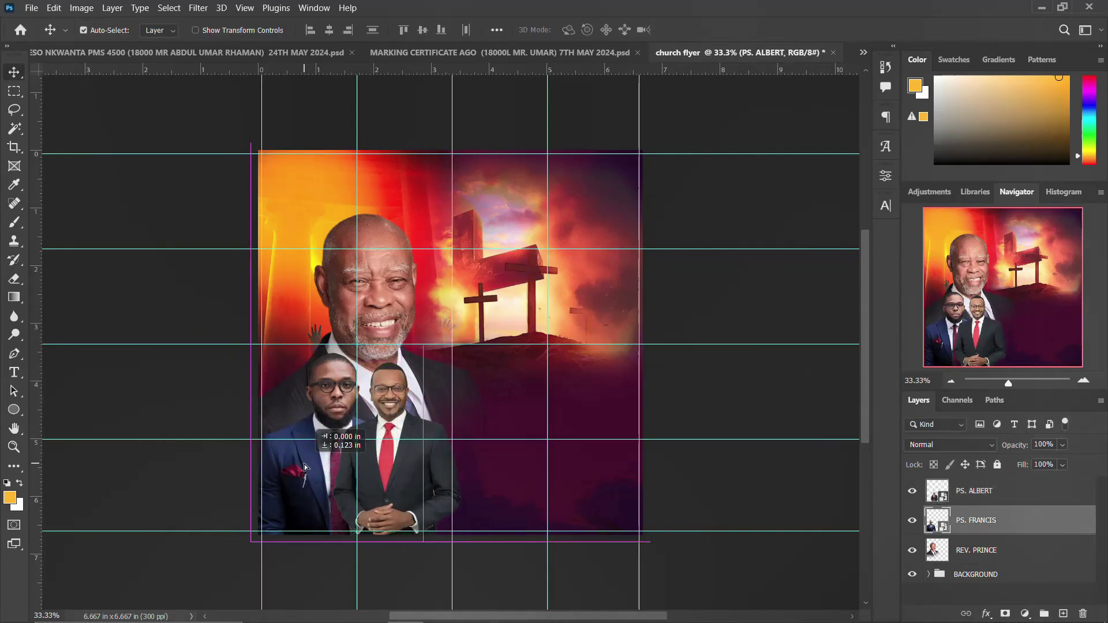
shift+click(984, 500)
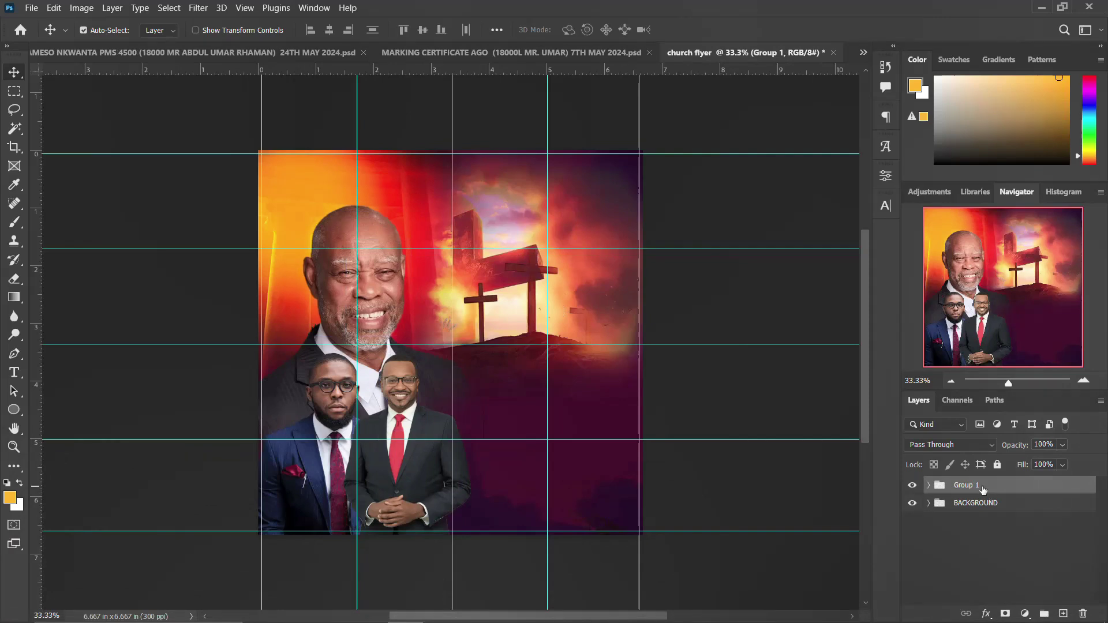
Step: Make the portraits group a smart object and use Camera Raw for temperature +31 and exposure +0.50
right_click(983, 489)
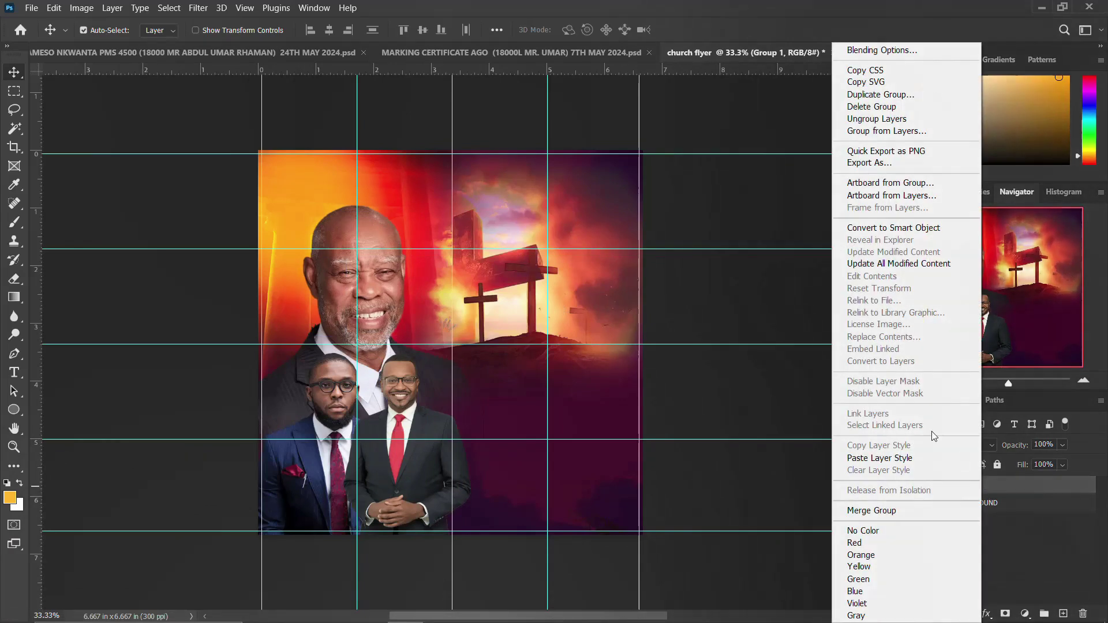
click(883, 230)
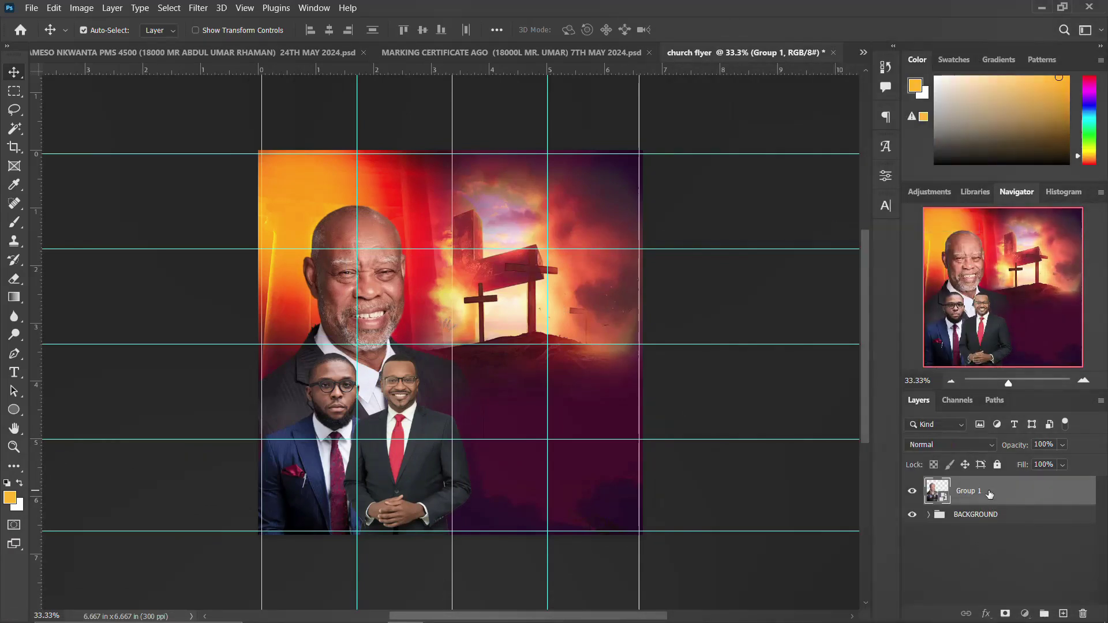
click(201, 8)
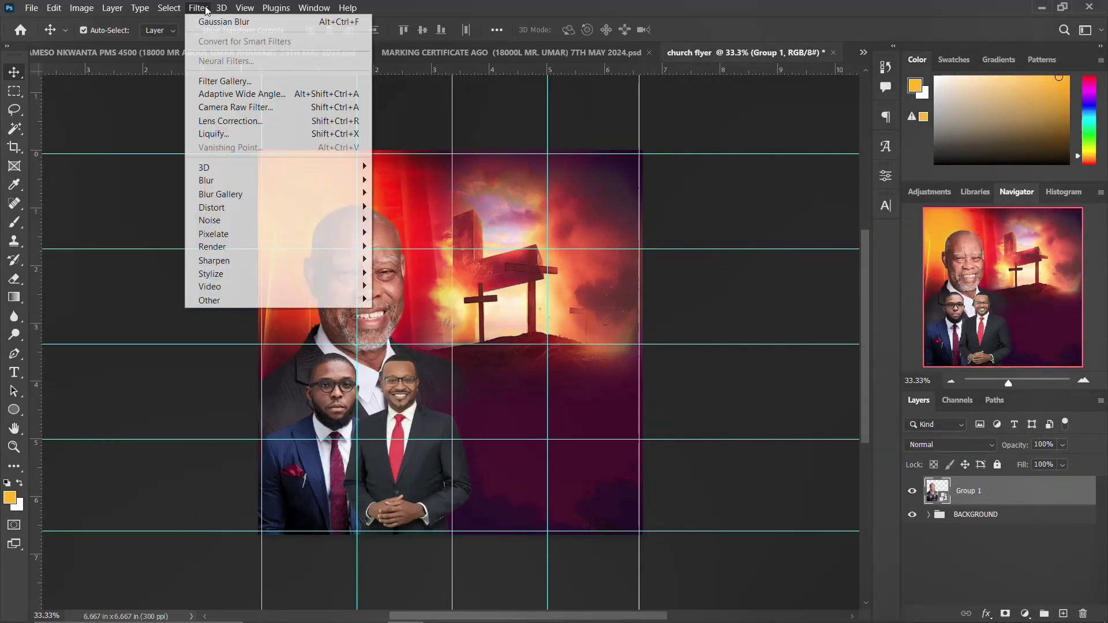
click(233, 107)
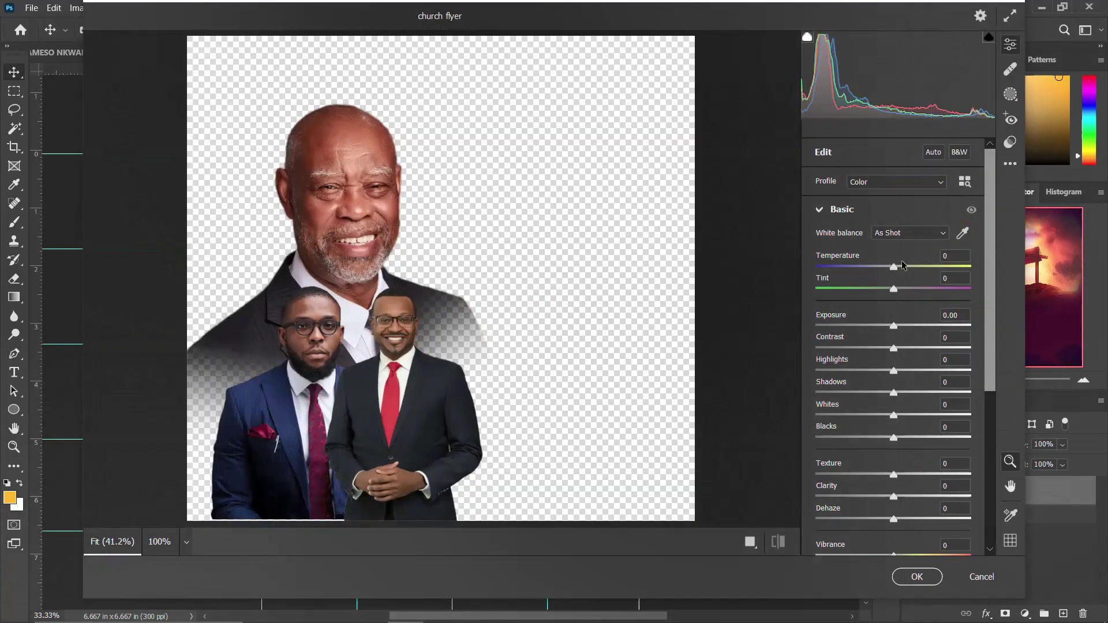
mouse_move(892, 267)
mouse_down()
mouse_move(915, 269)
mouse_move(889, 285)
mouse_move(910, 288)
mouse_up()
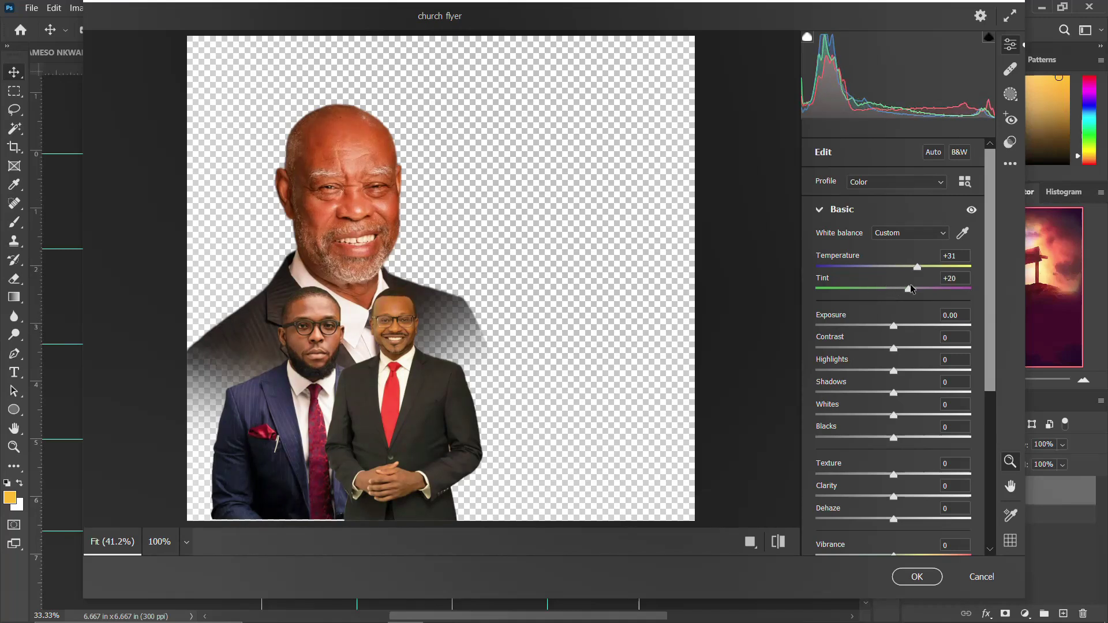
drag(894, 325, 905, 348)
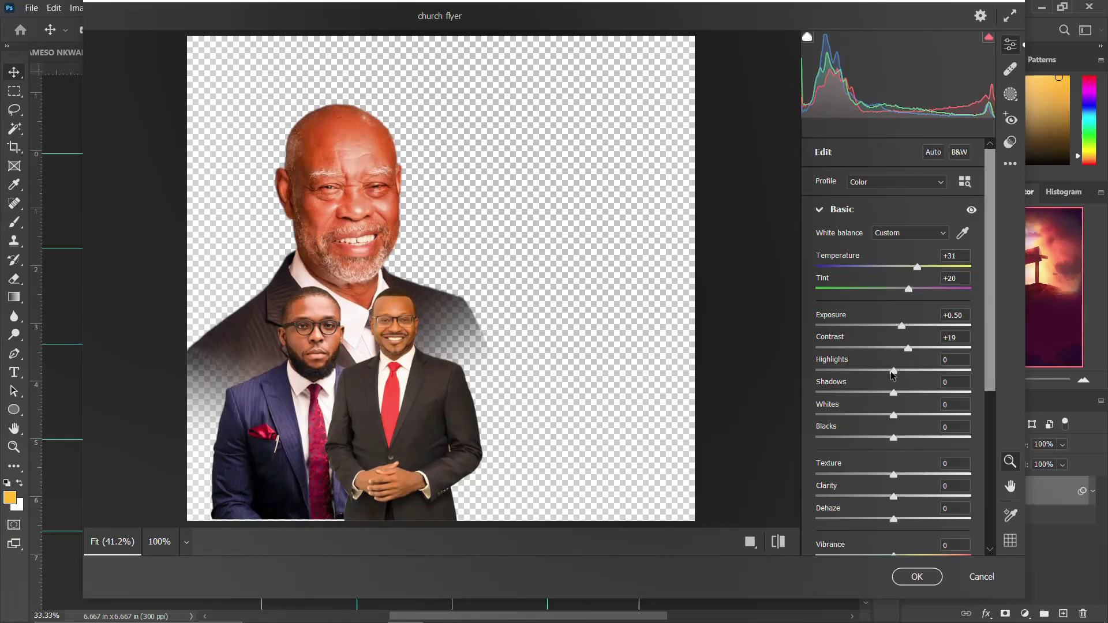
Step: Raise highlights +14, blacks +30, clarity and vibrance +21, then apply Camera Raw
mouse_move(891, 375)
mouse_down()
mouse_move(905, 377)
mouse_move(854, 392)
mouse_move(923, 395)
mouse_up()
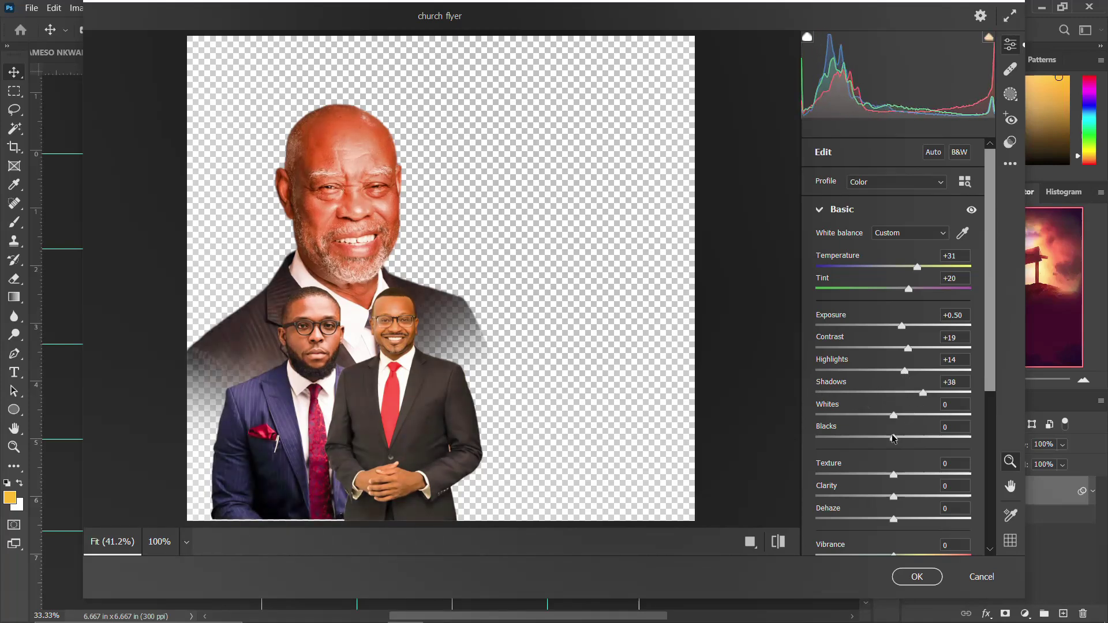
mouse_move(893, 438)
mouse_down()
mouse_move(918, 442)
mouse_move(930, 473)
mouse_up()
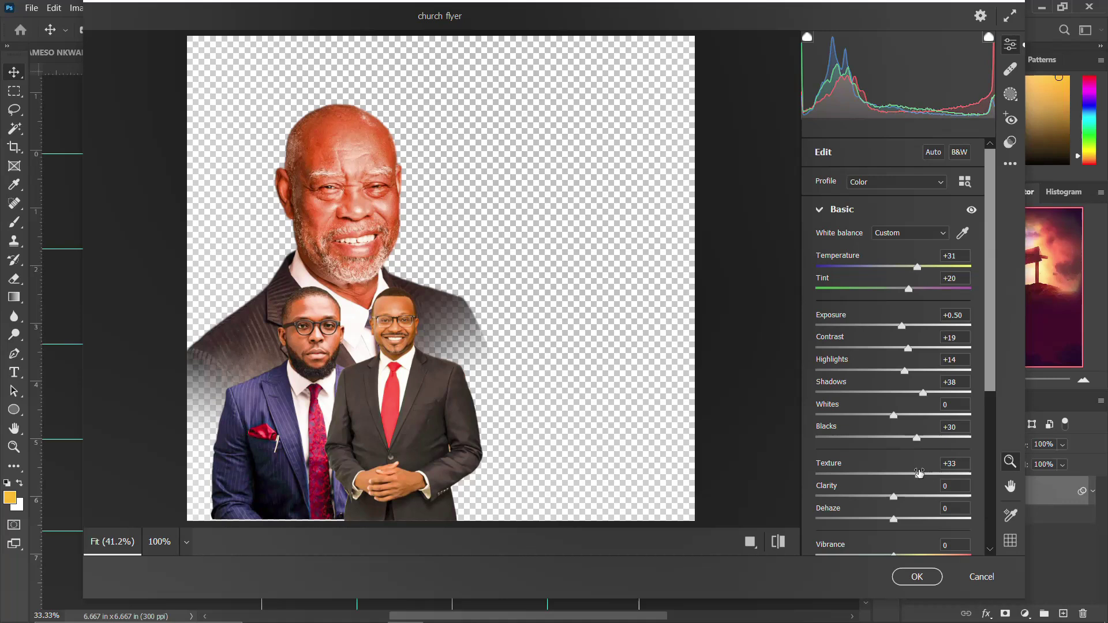
mouse_move(894, 496)
mouse_down()
mouse_move(905, 498)
mouse_move(844, 517)
mouse_move(917, 518)
mouse_up()
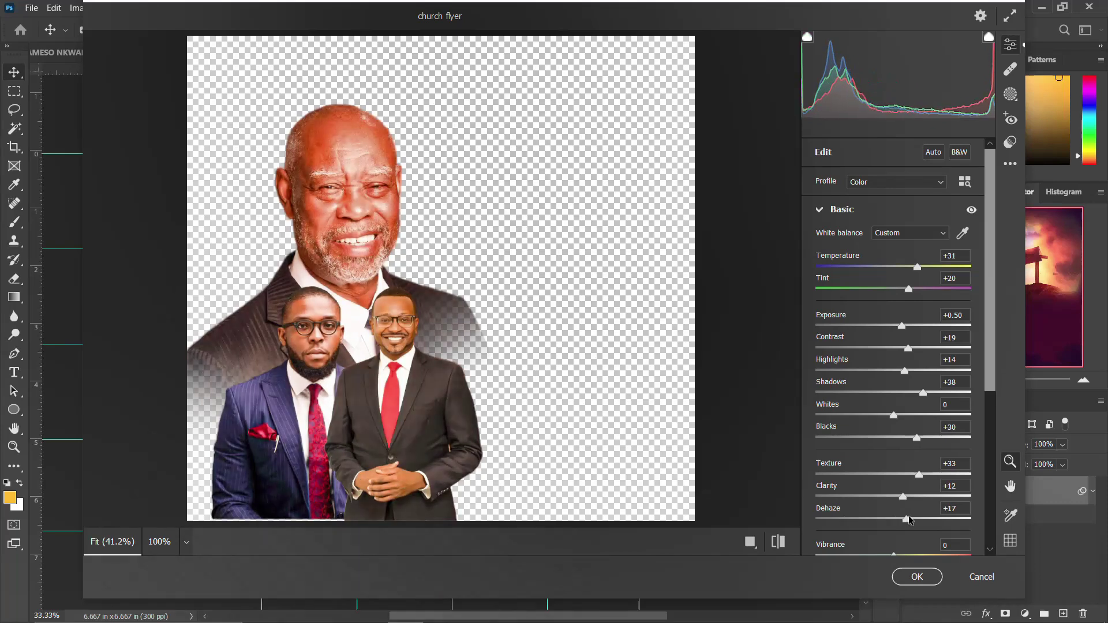
scroll(923, 456, down, 3)
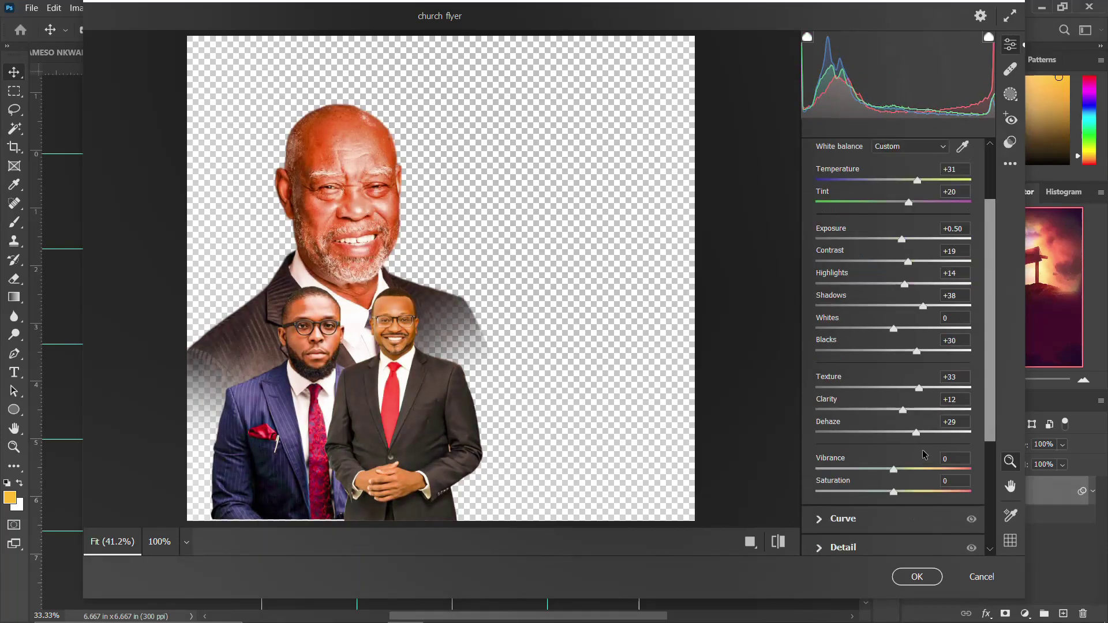
mouse_move(892, 469)
mouse_down()
mouse_move(908, 473)
mouse_move(892, 489)
mouse_up()
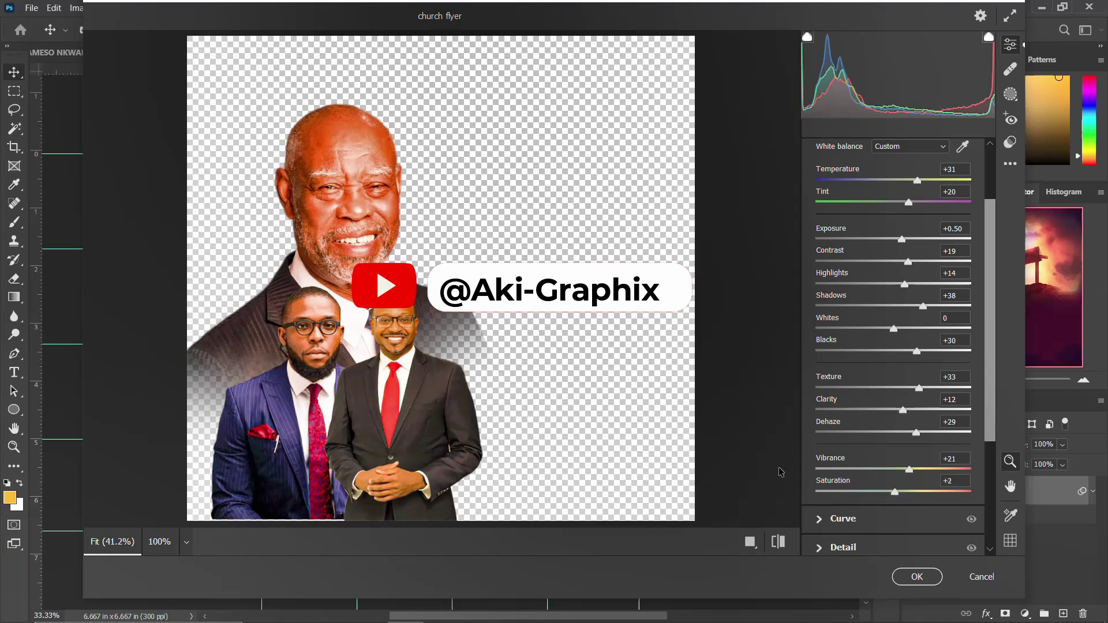
click(751, 540)
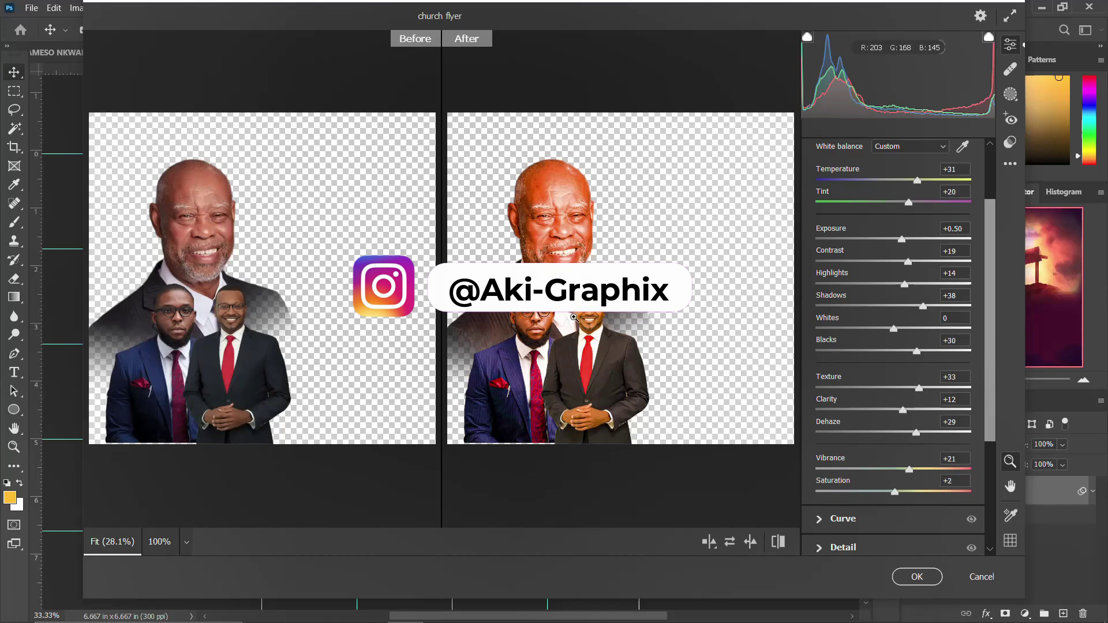
click(908, 574)
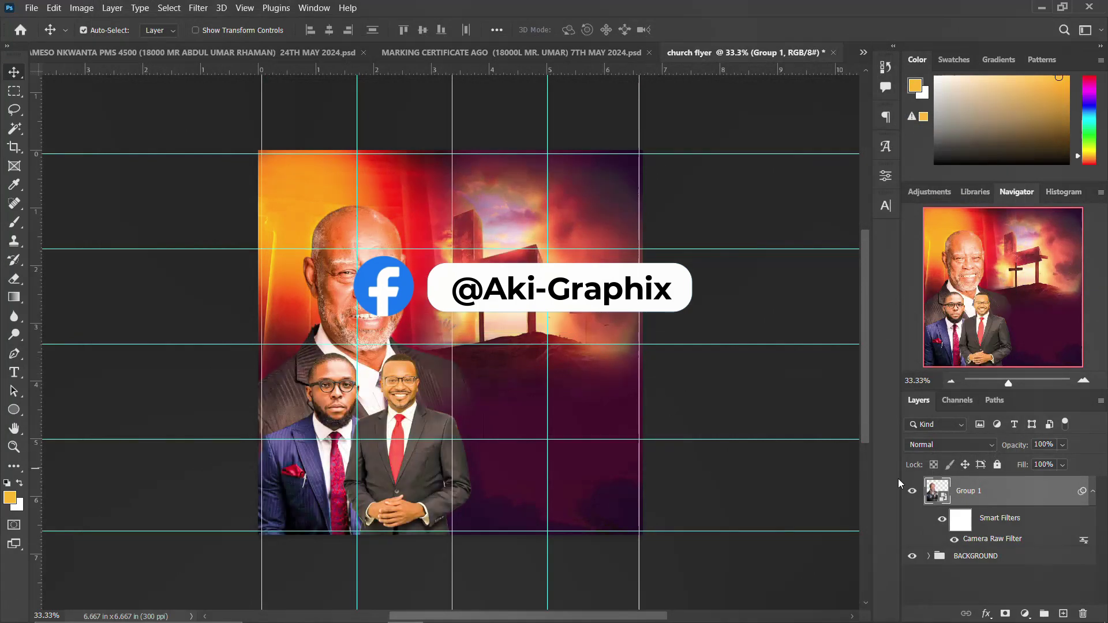
Step: Toggle the Camera Raw smart filter off and on to compare, then collapse the filter list
click(942, 521)
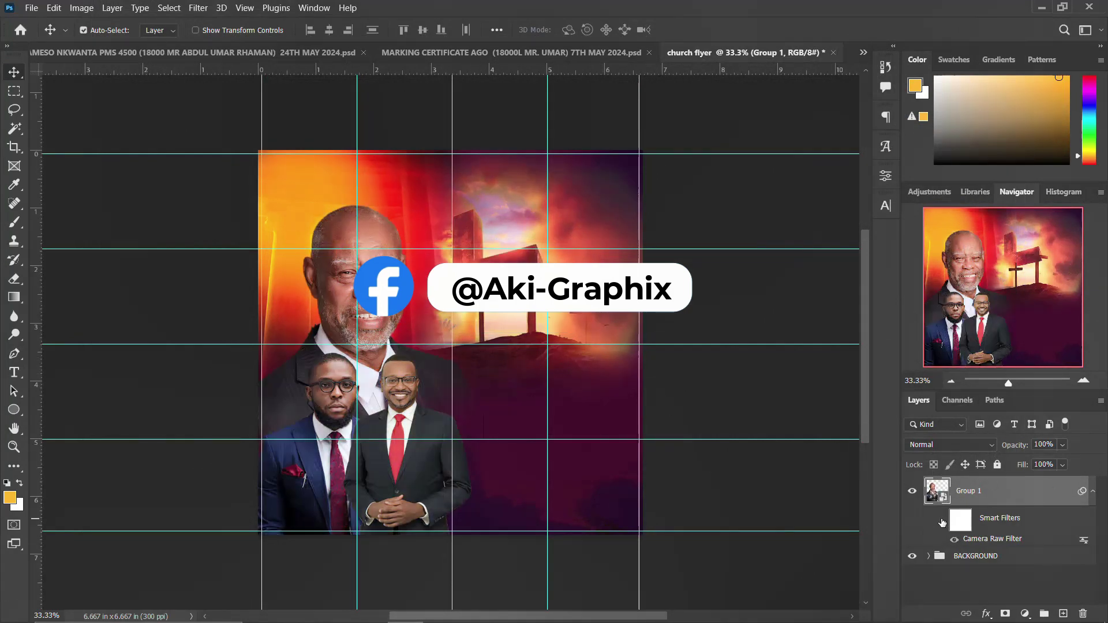
click(943, 521)
click(942, 522)
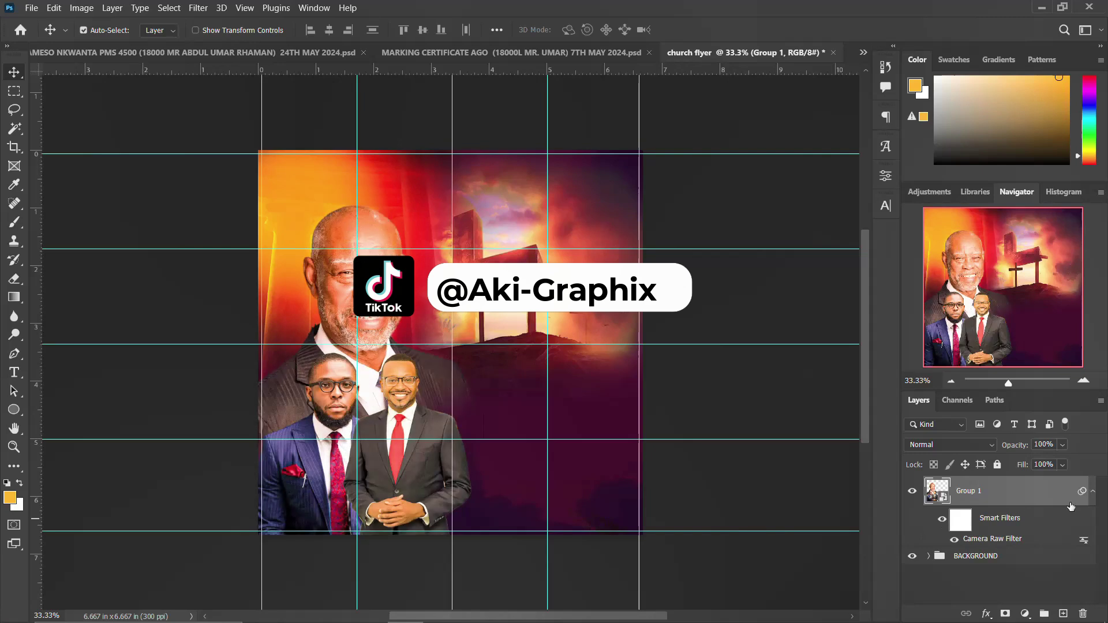
click(1093, 492)
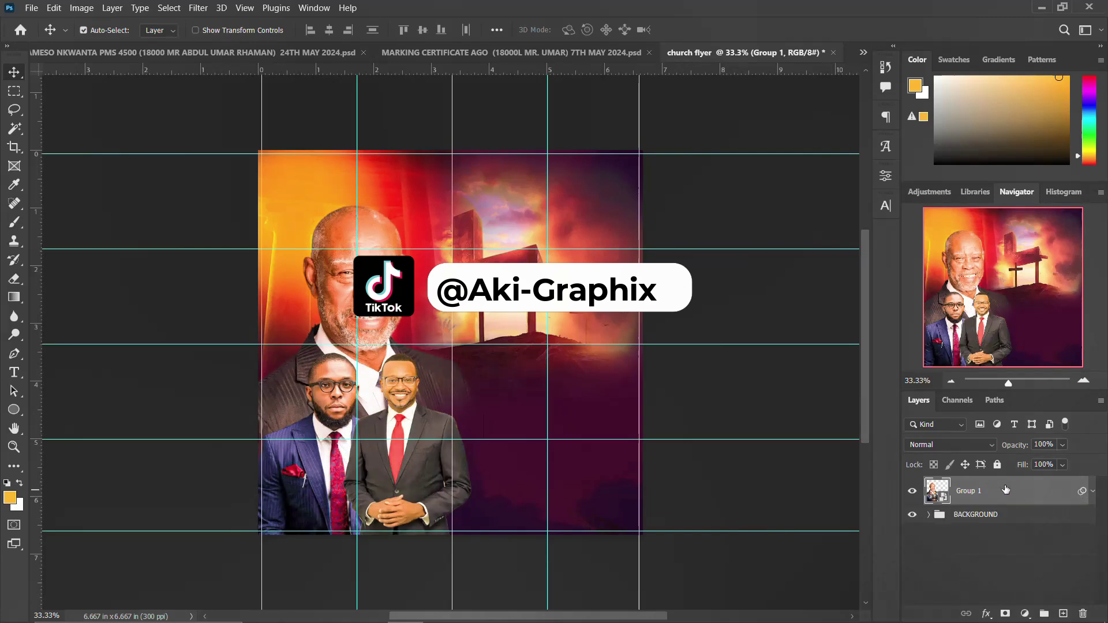
click(912, 492)
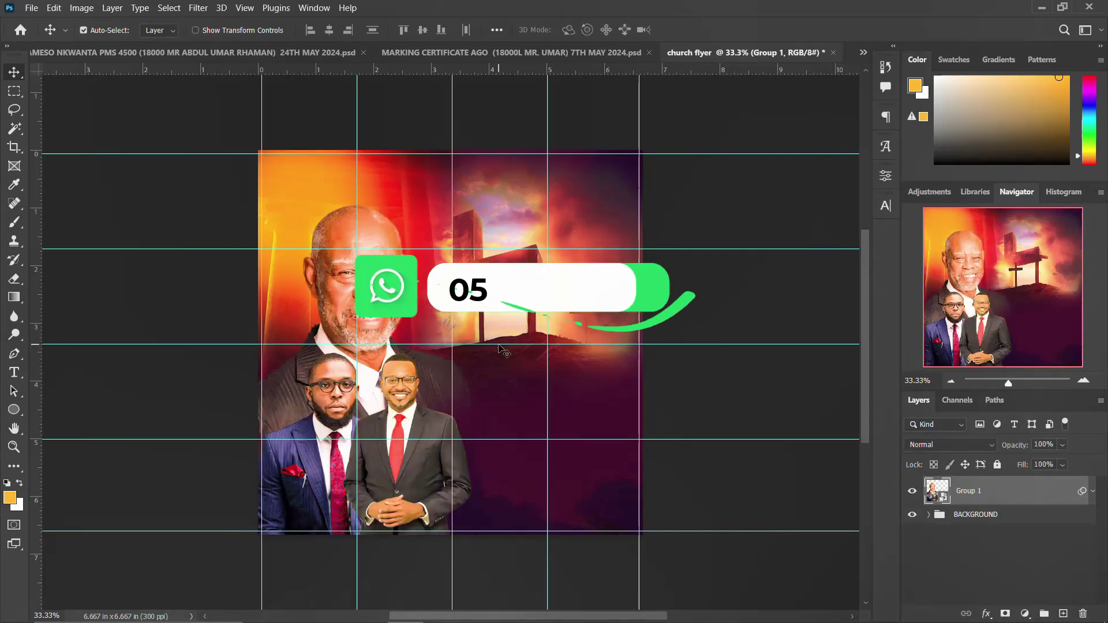
Step: Copy 'host' from the event notes and start a text line beside the main speaker's face
click(514, 609)
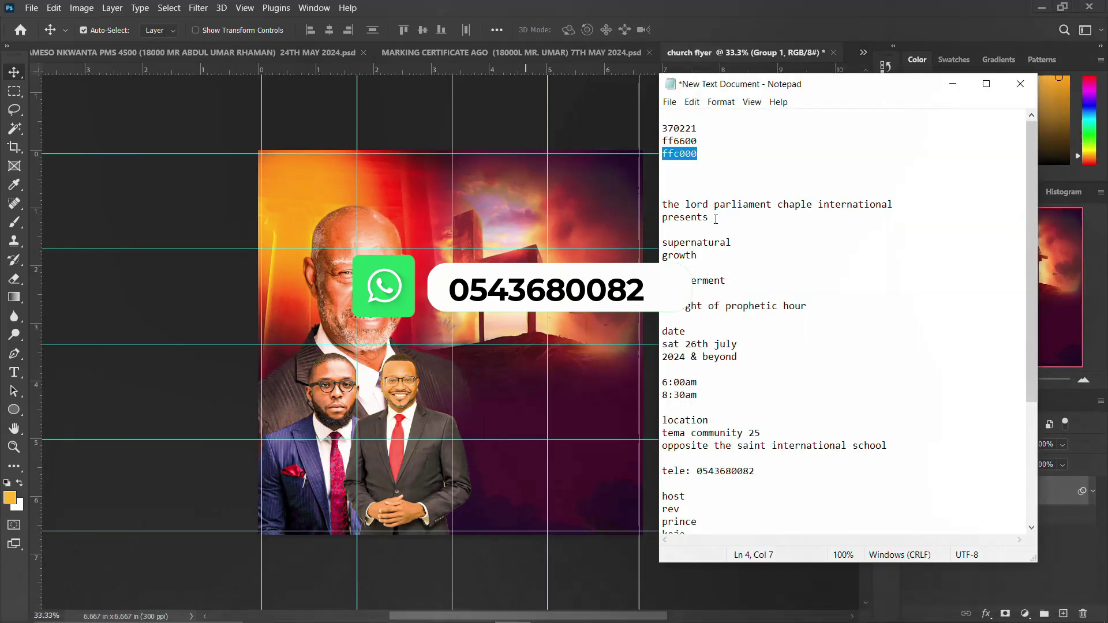
scroll(722, 486, down, 1)
drag(685, 458, 640, 459)
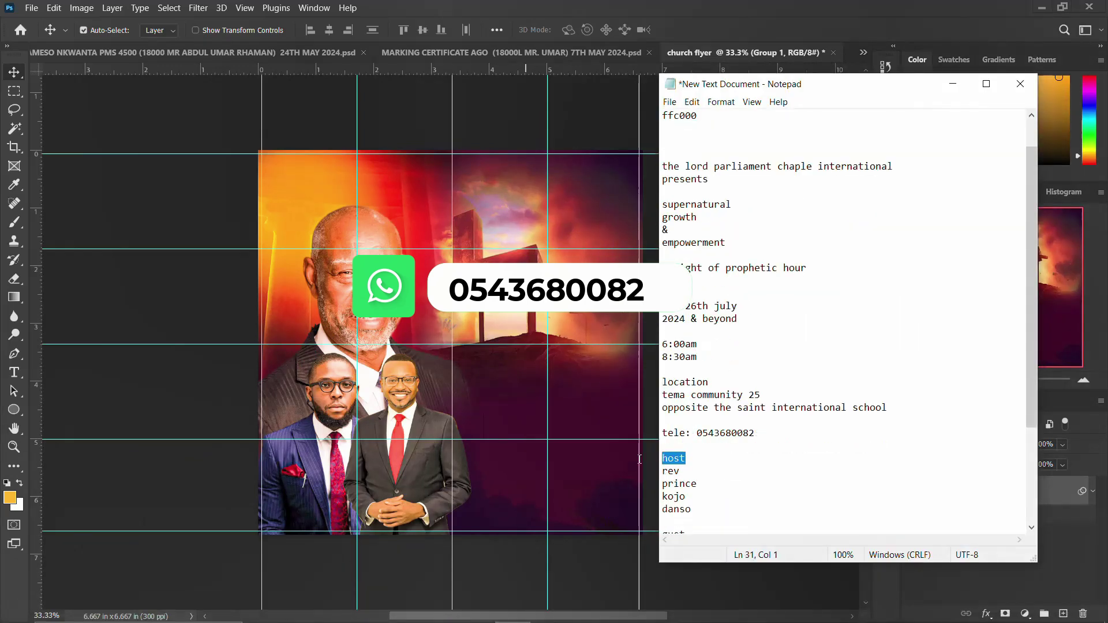
click(639, 459)
key(t)
click(427, 284)
Step: Paste the word 'host' onto the flyer and set its font to Alako-Bold
key(ctrl+v)
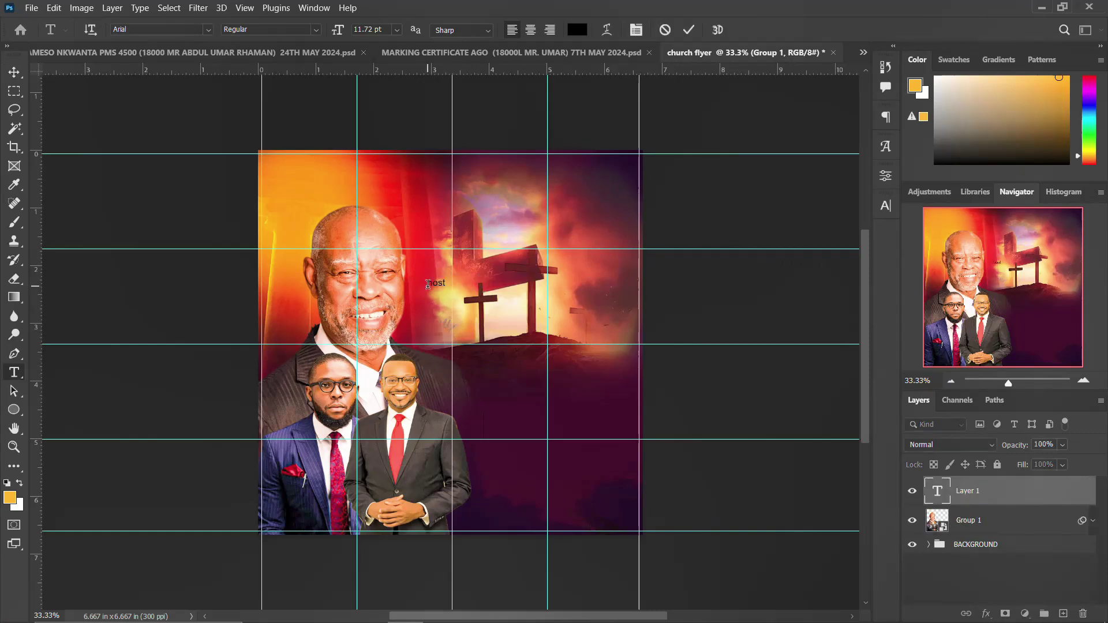
click(688, 30)
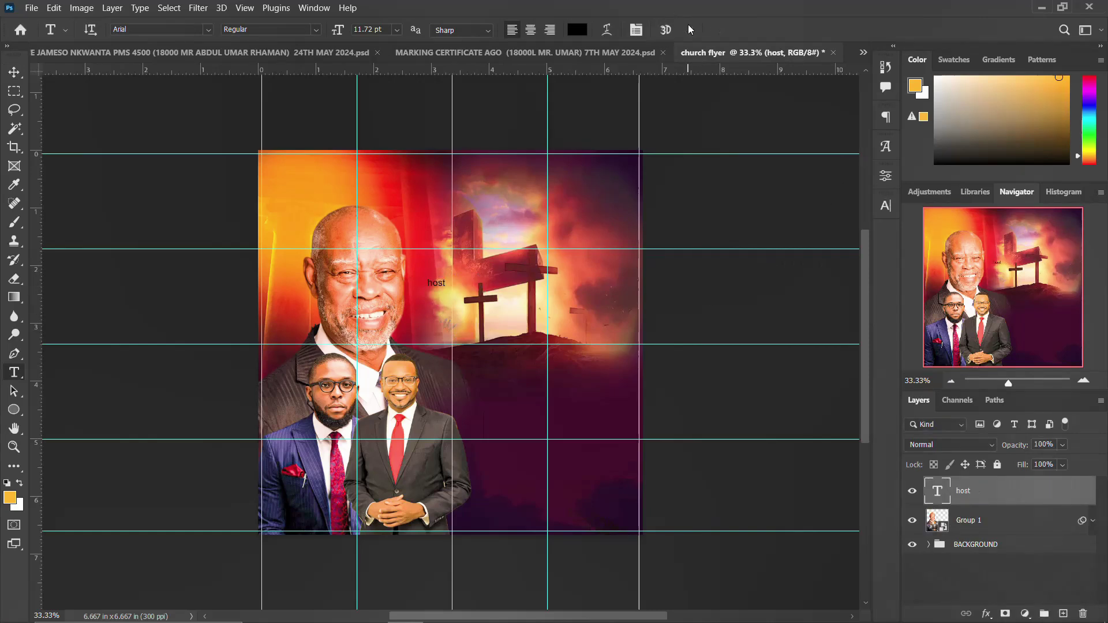
click(886, 208)
click(800, 226)
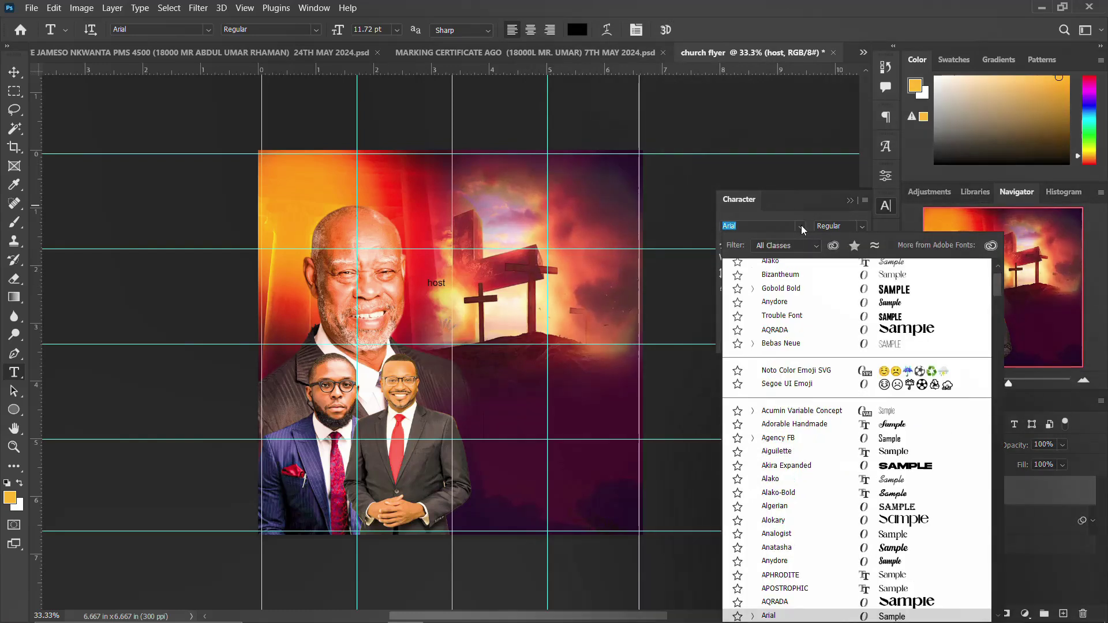
scroll(1000, 262, up, 3)
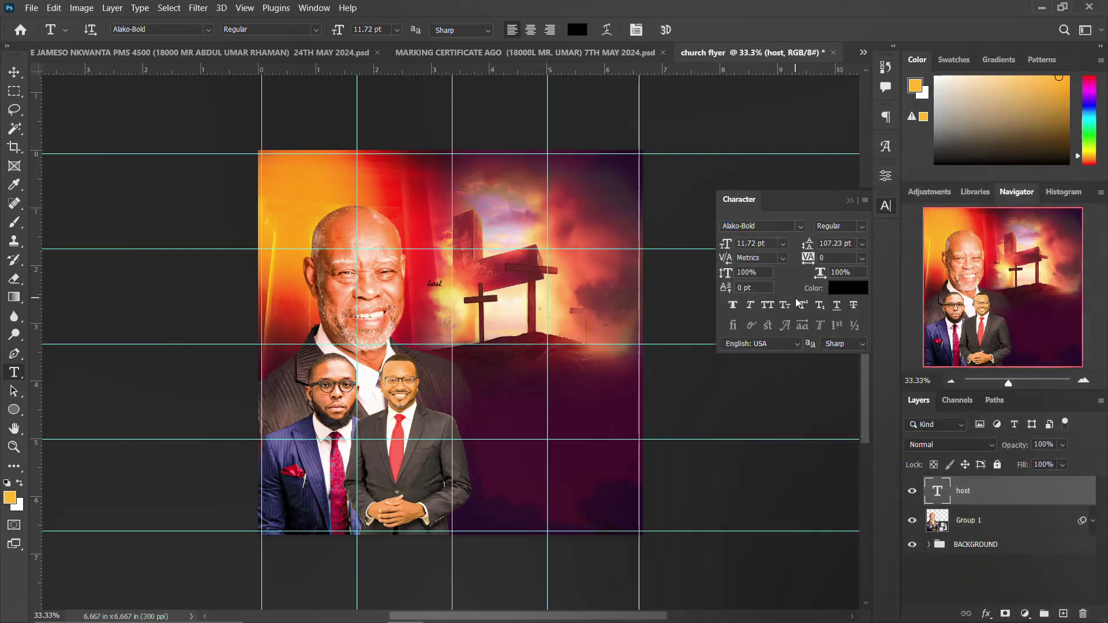
click(797, 298)
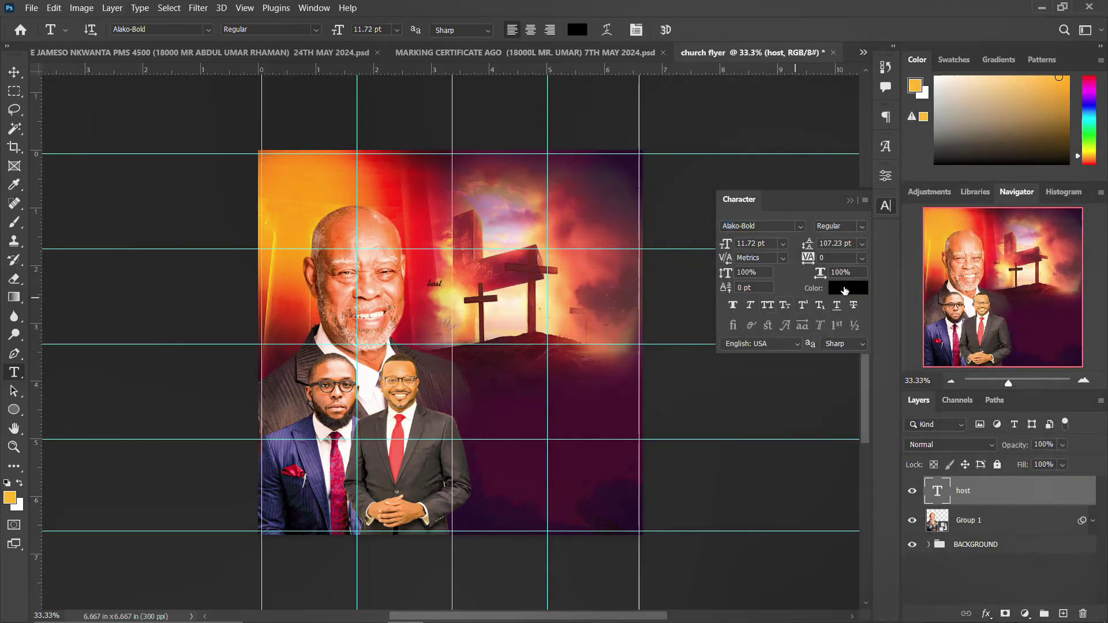
Step: Set the host text colour to ff6600, copied from the event notes
click(845, 288)
click(421, 184)
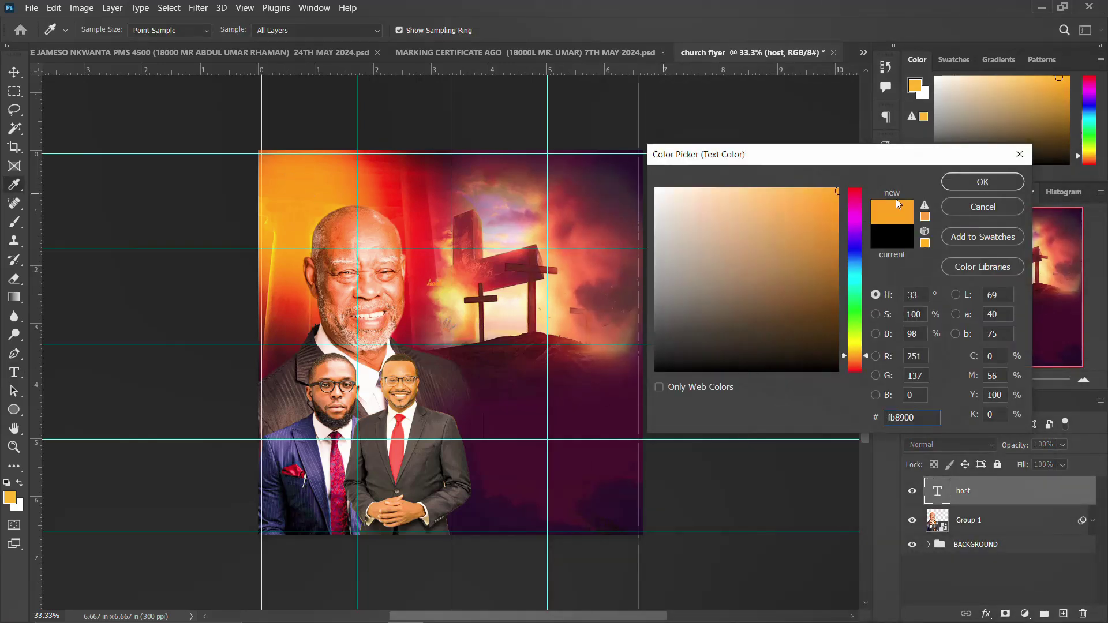
click(513, 609)
scroll(676, 124, up, 1)
double_click(679, 140)
key(ctrl+c)
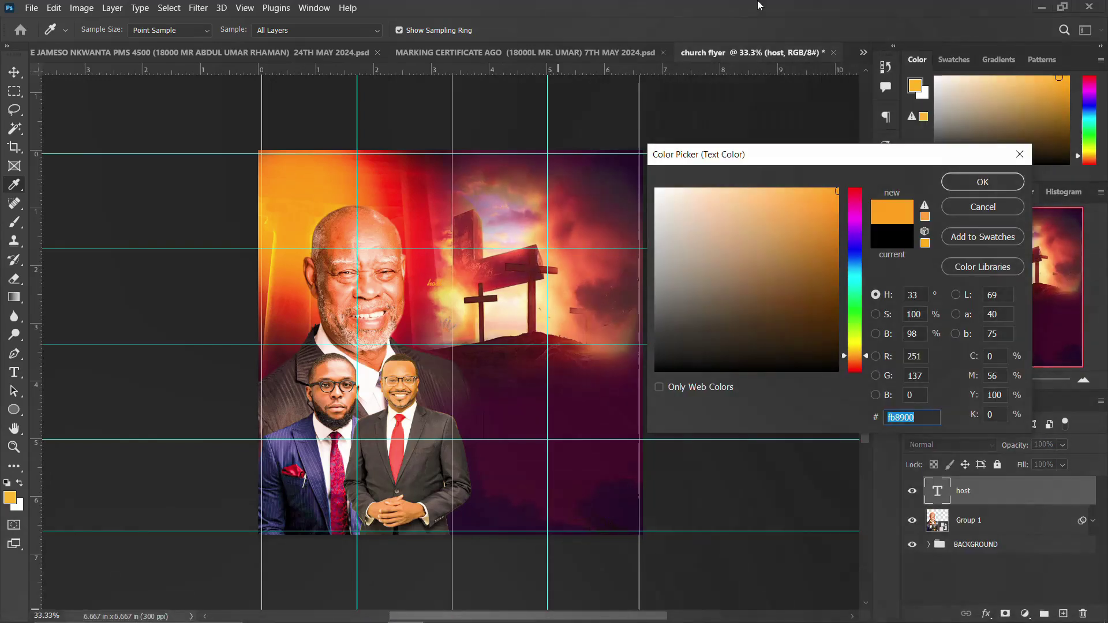
key(alt+Tab)
key(ctrl+v)
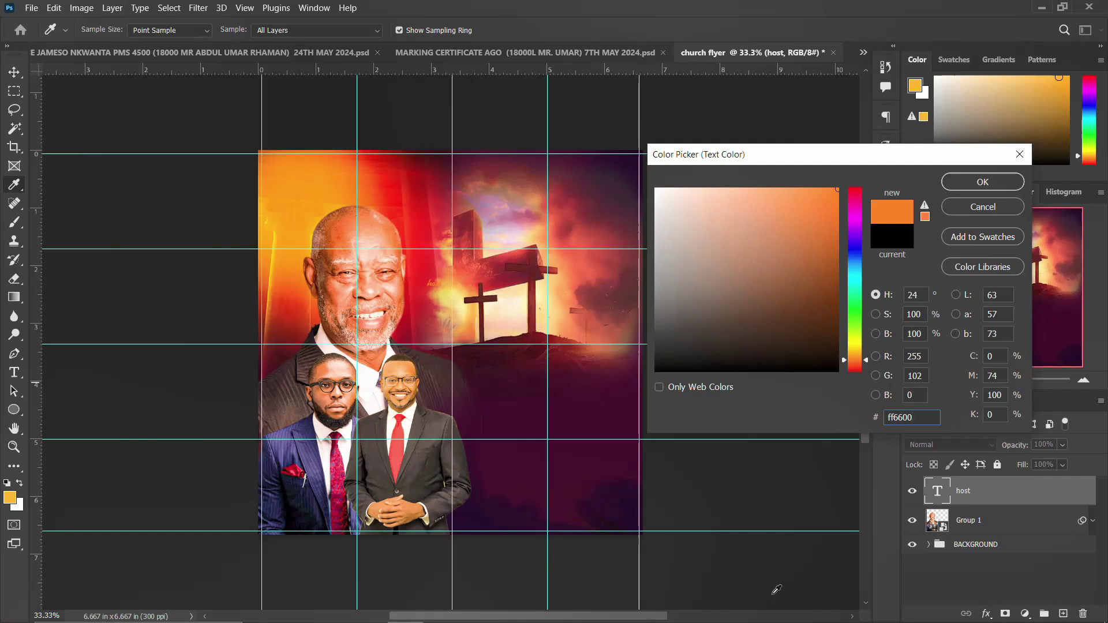
Step: Change the host text colour to yellow ffc000 from the notes
click(513, 608)
double_click(679, 153)
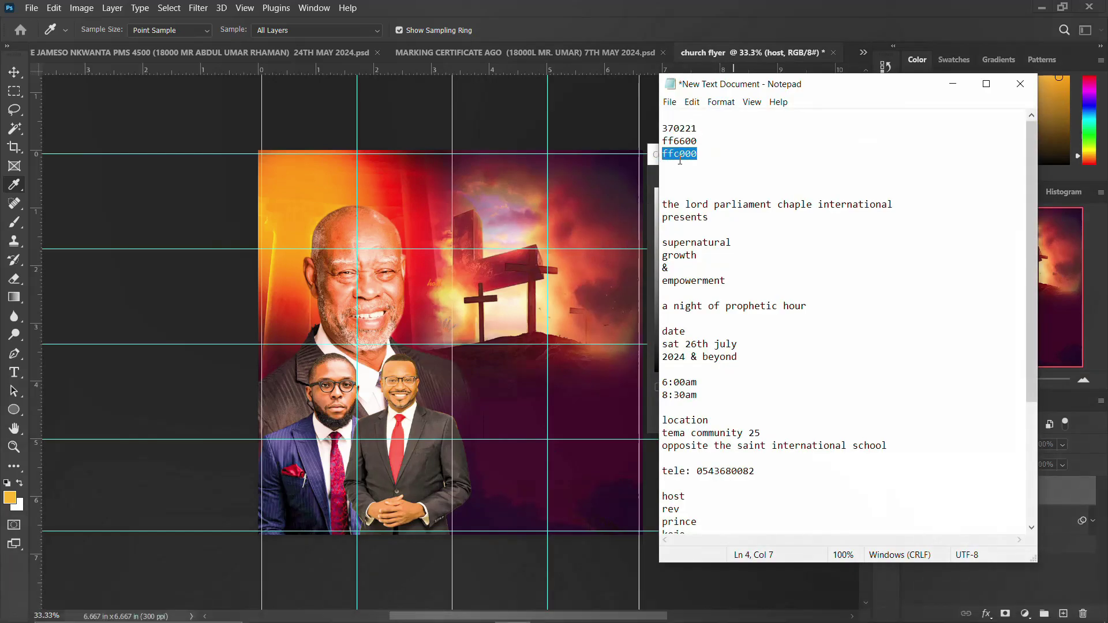
key(ctrl+c)
key(alt+Tab)
key(ctrl+v)
key(Return)
Step: Set the host text to 20 pt and capitalise it to 'Host'
double_click(753, 244)
text(20)
key(Return)
drag(427, 282, 442, 283)
key(ctrl+Return)
click(885, 205)
click(9, 74)
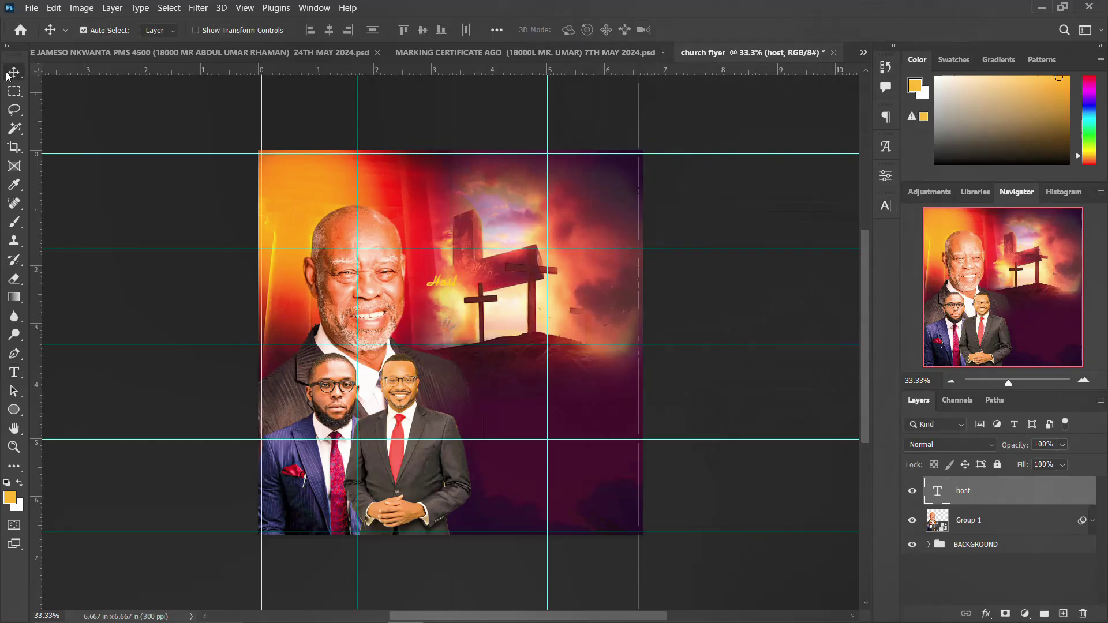
Step: Duplicate the Host label and replace the copy's text with 'rev' from the notes
drag(441, 283, 437, 311)
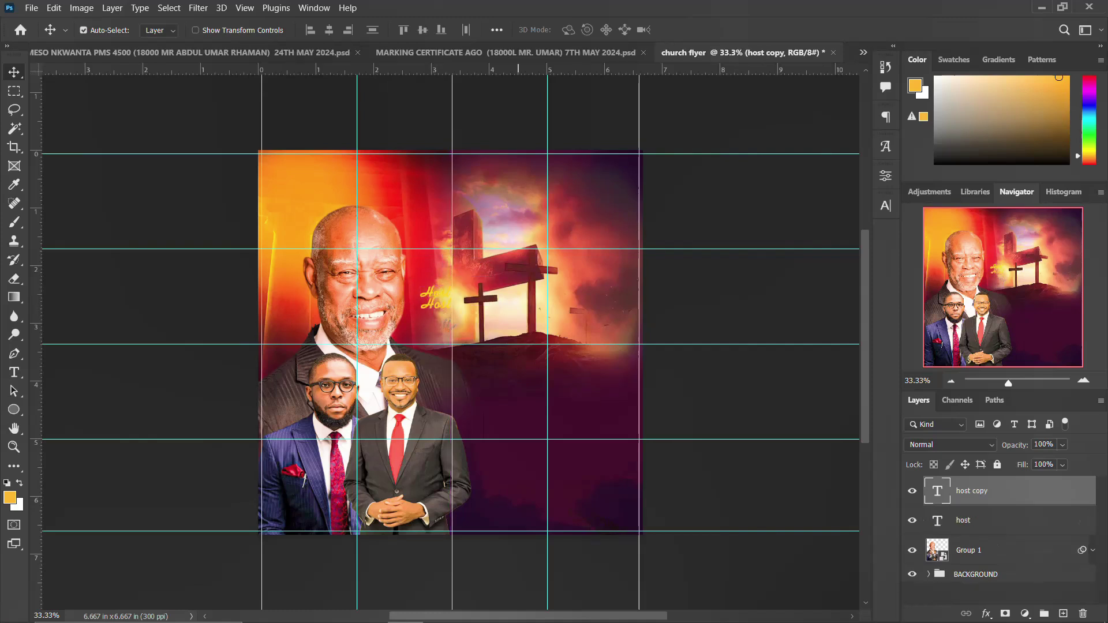
click(511, 613)
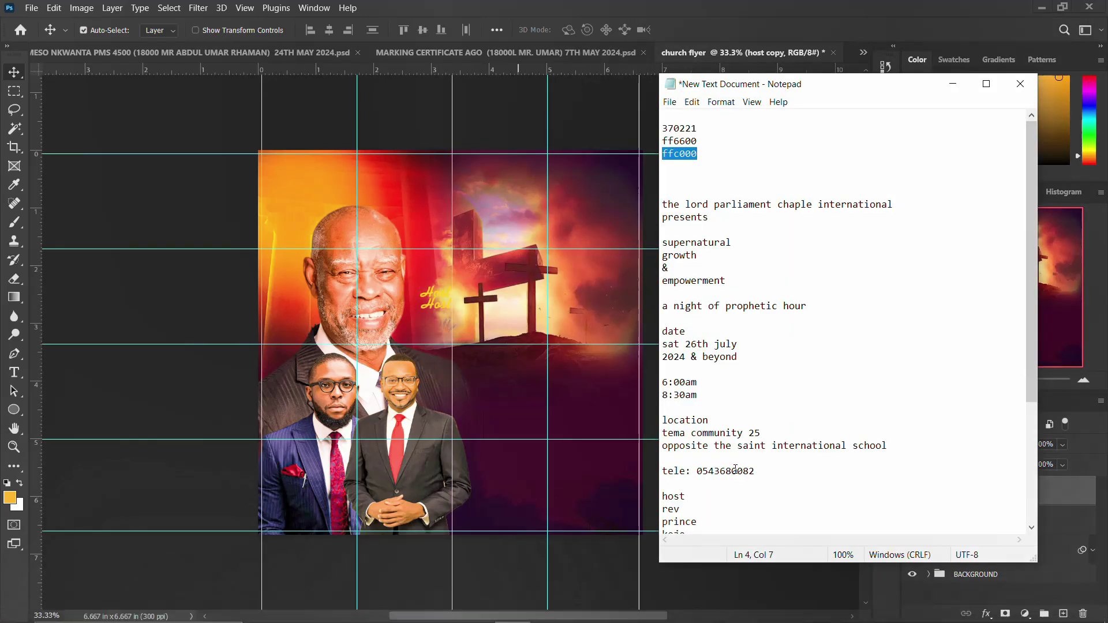
drag(691, 512, 650, 511)
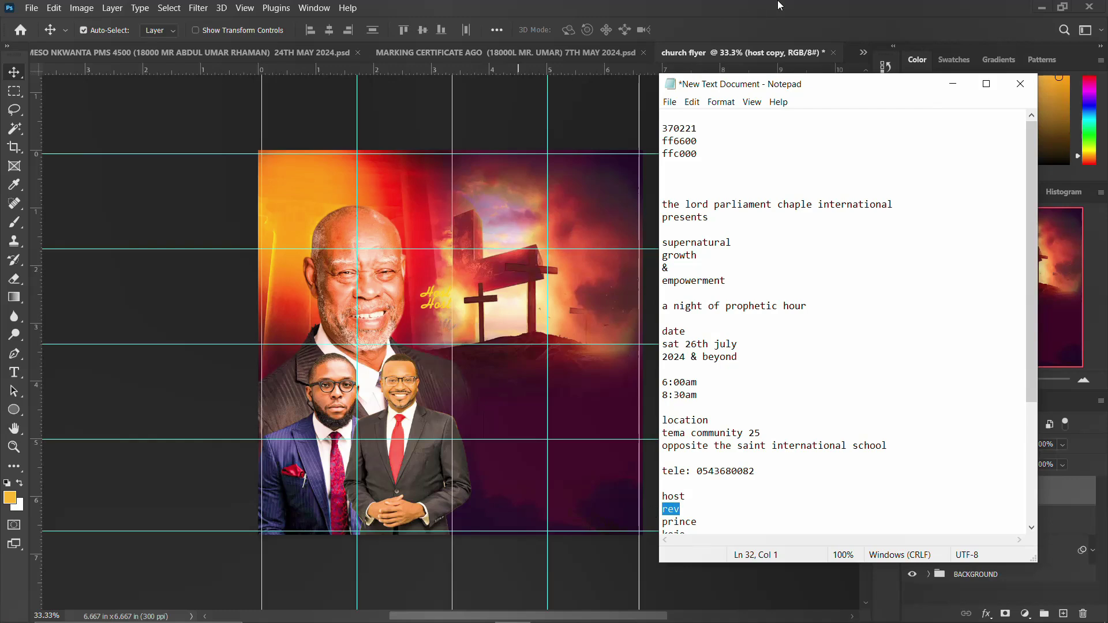
click(777, 6)
double_click(442, 304)
key(ctrl+v)
key(ctrl+Return)
key(v)
Step: Set REV to Humane Bold and enlarge it to about 358%
click(885, 206)
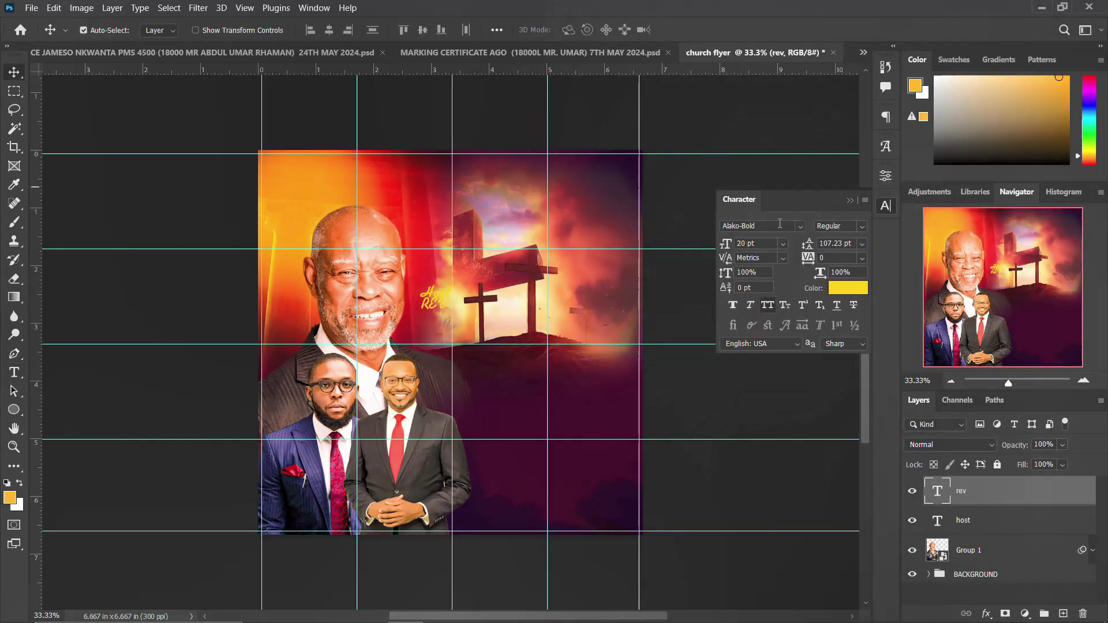
click(800, 226)
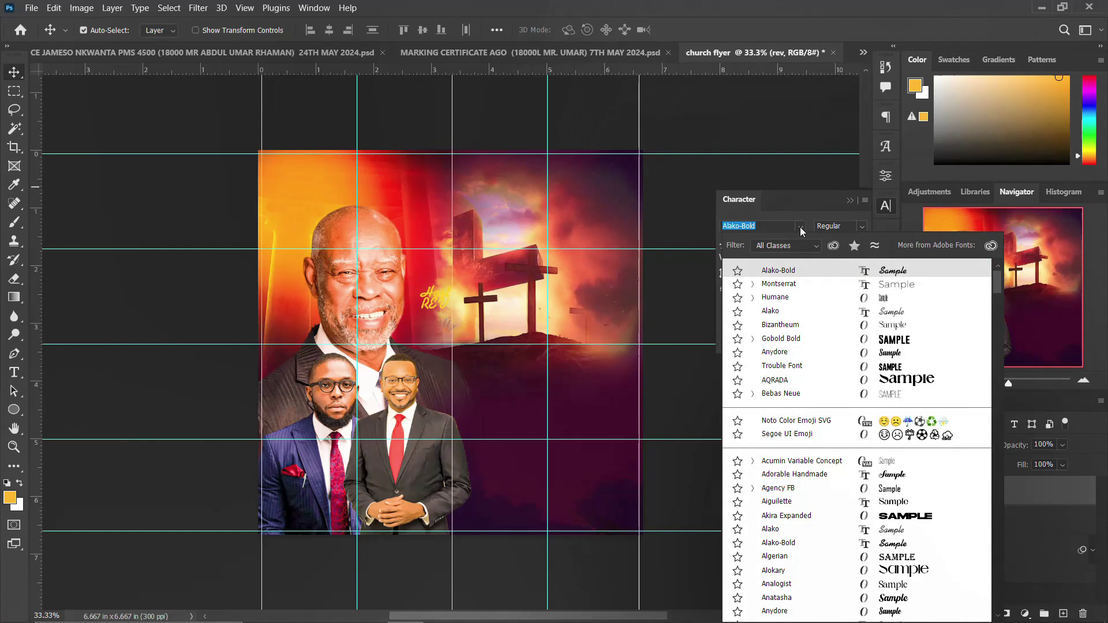
click(781, 300)
click(860, 226)
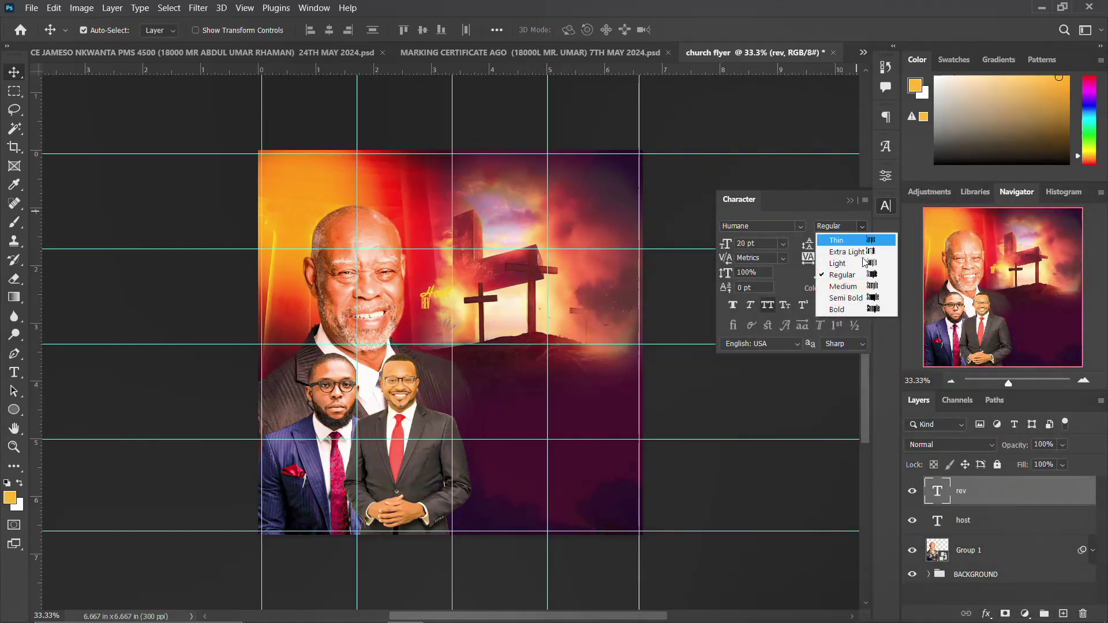
click(846, 310)
key(ctrl+t)
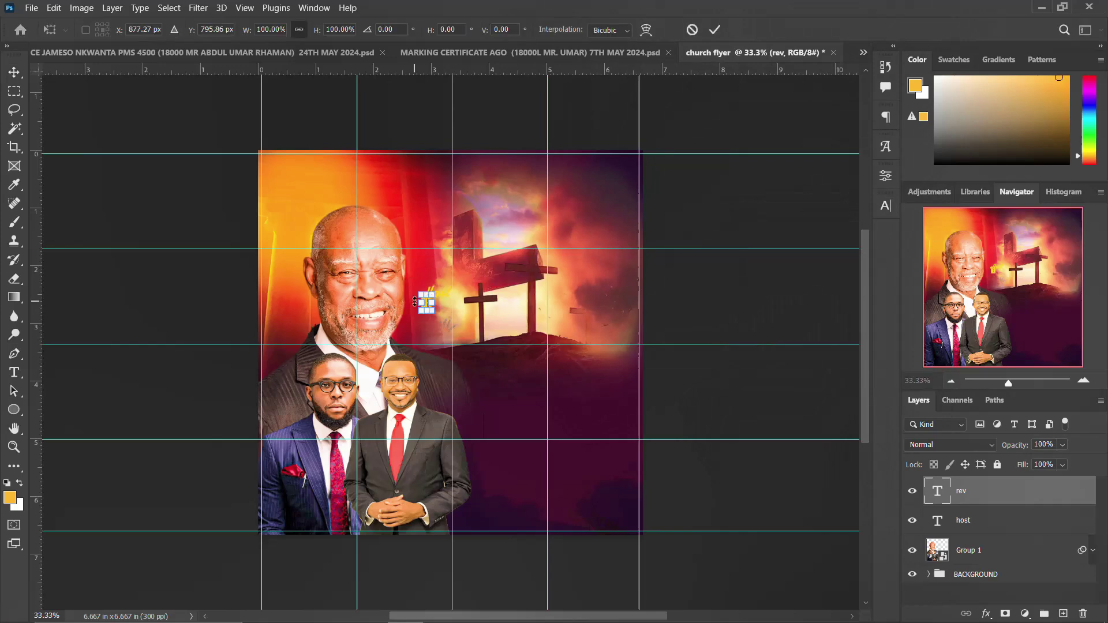
drag(437, 315, 442, 325)
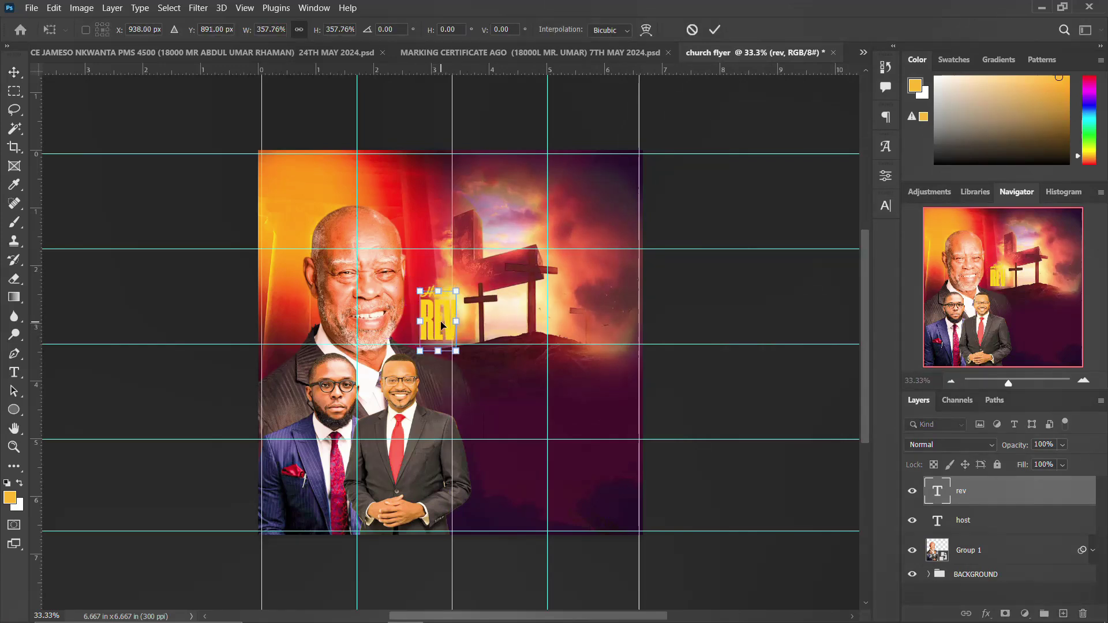
key(Return)
Step: Change the Host label's colour to white ffffff
click(440, 299)
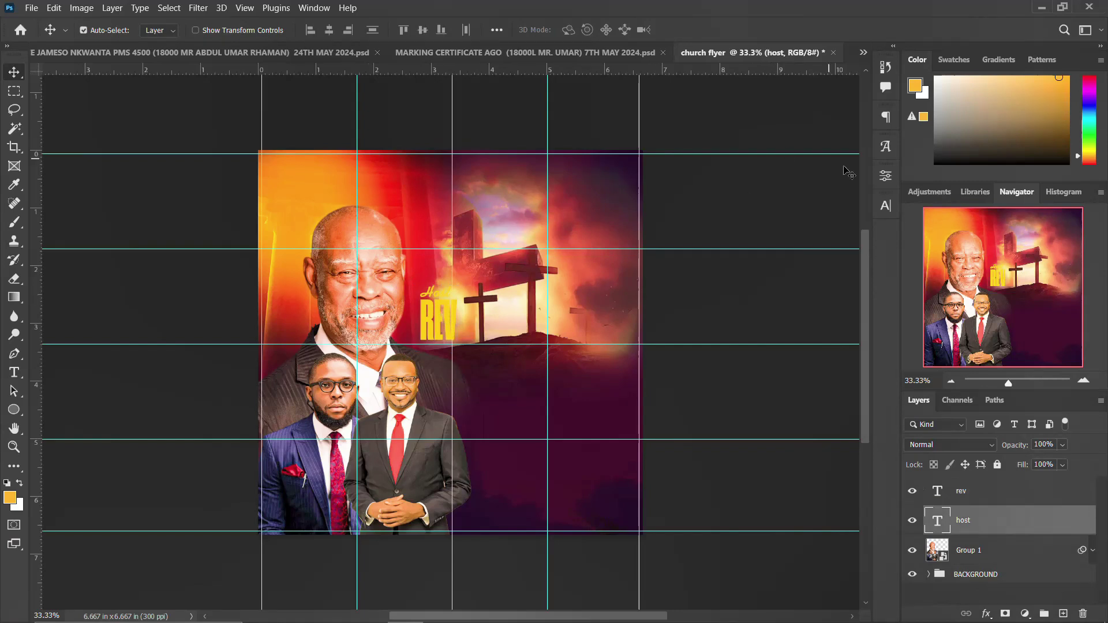
click(888, 210)
click(854, 292)
text(ffffff)
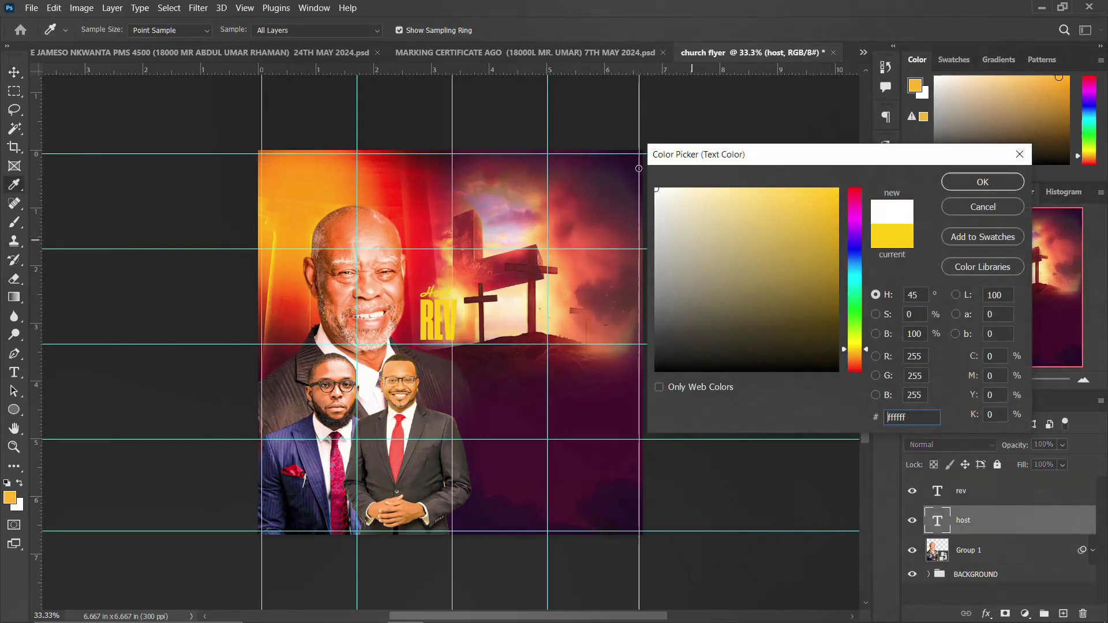
click(982, 180)
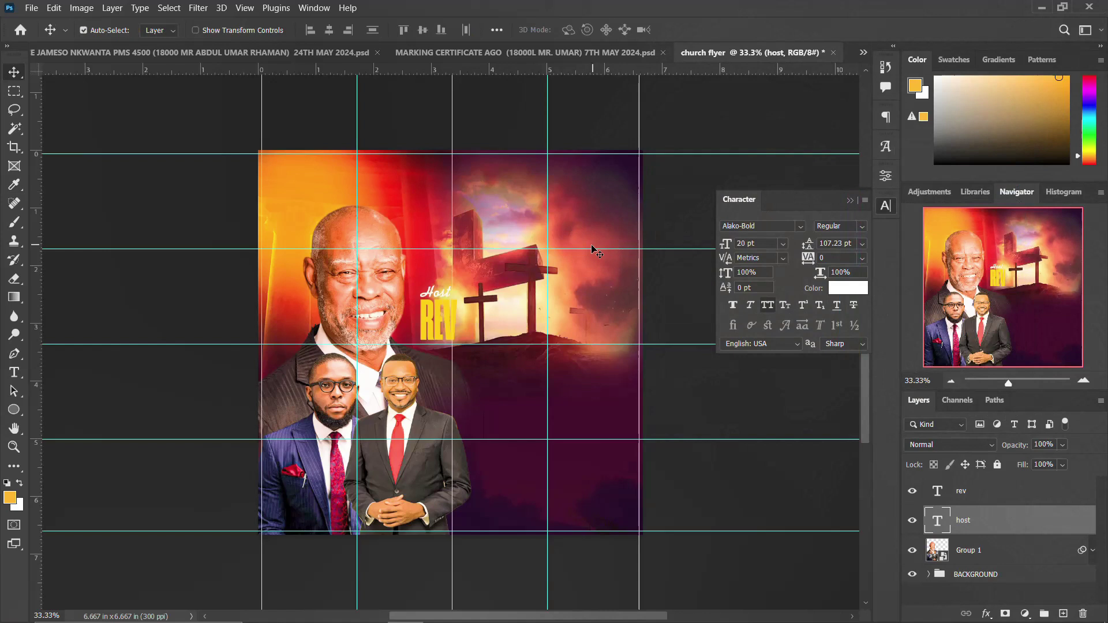
click(885, 206)
Step: Select the host's full name in the notes and move REV under the Host label
click(513, 609)
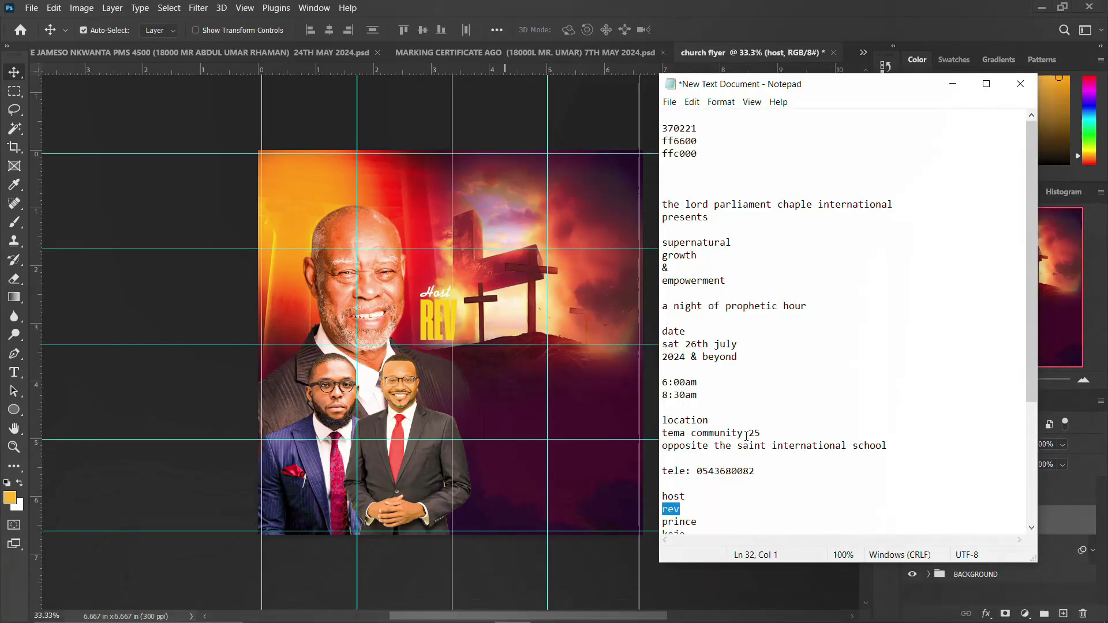
scroll(746, 436, down, 1)
drag(694, 510, 644, 480)
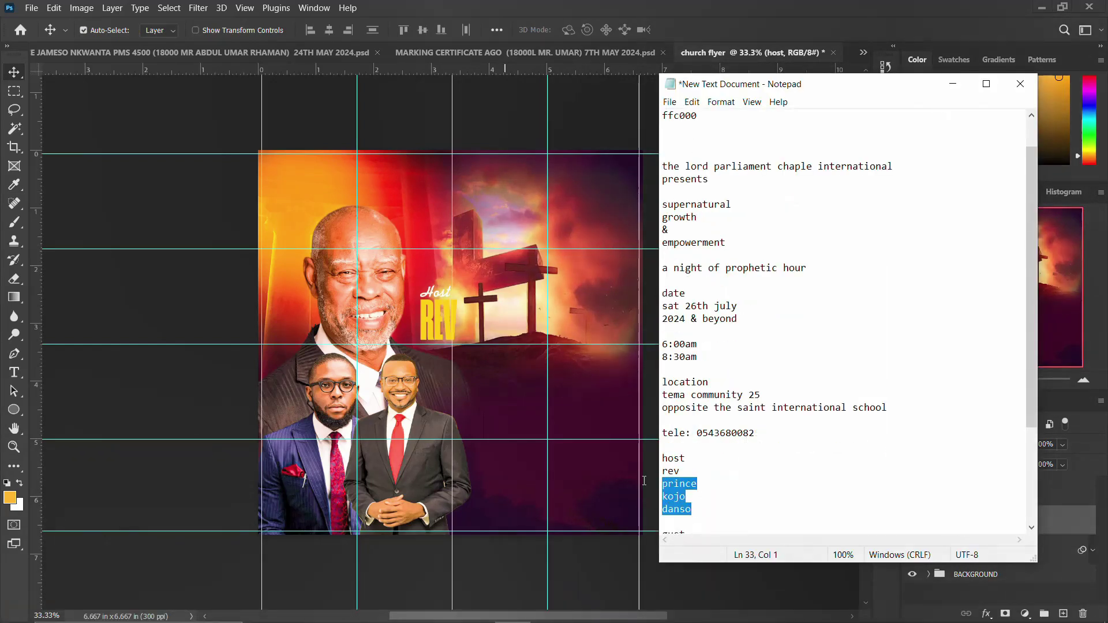
click(644, 480)
drag(432, 335, 433, 359)
Step: Duplicate REV, replace its text with the host's name, and set it to Montserrat Medium
double_click(433, 360)
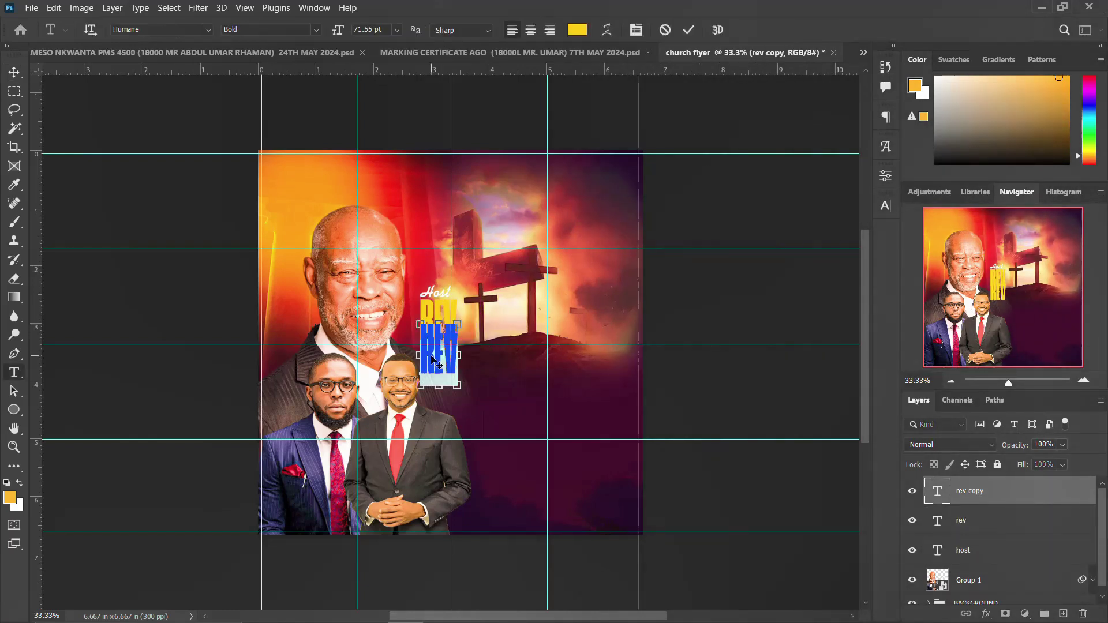
key(ctrl+v)
key(ctrl+Return)
key(v)
click(885, 205)
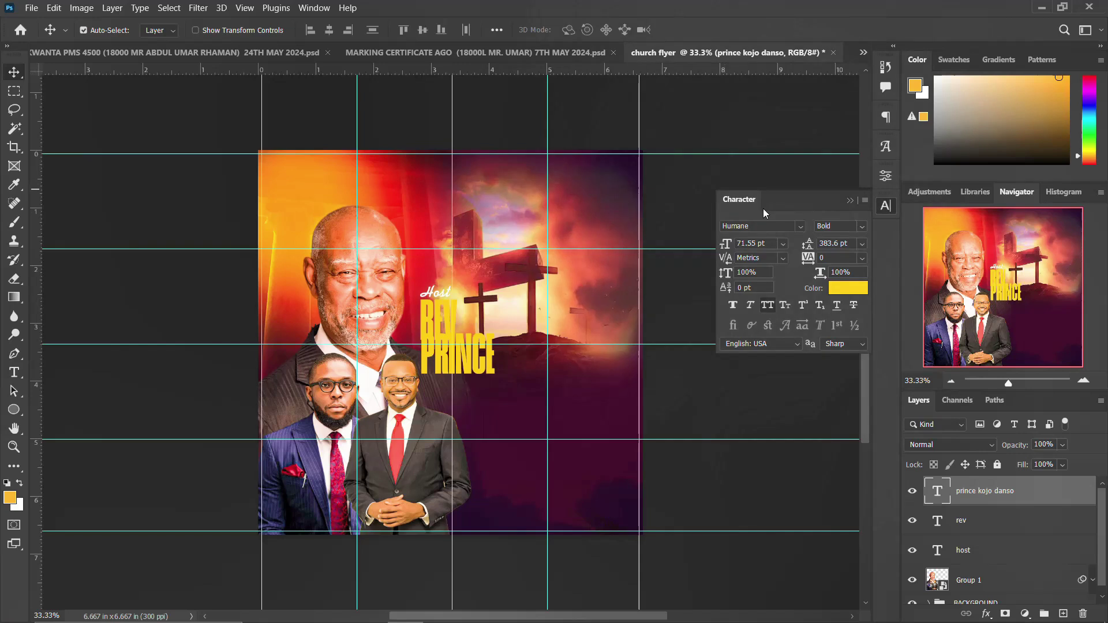
click(800, 226)
click(795, 298)
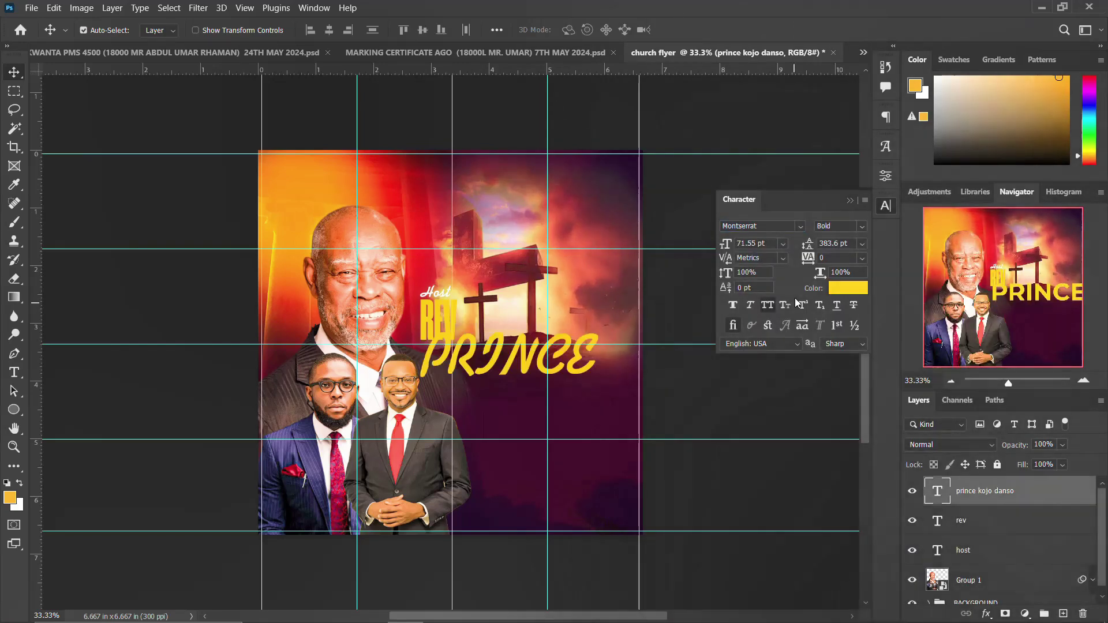
click(770, 309)
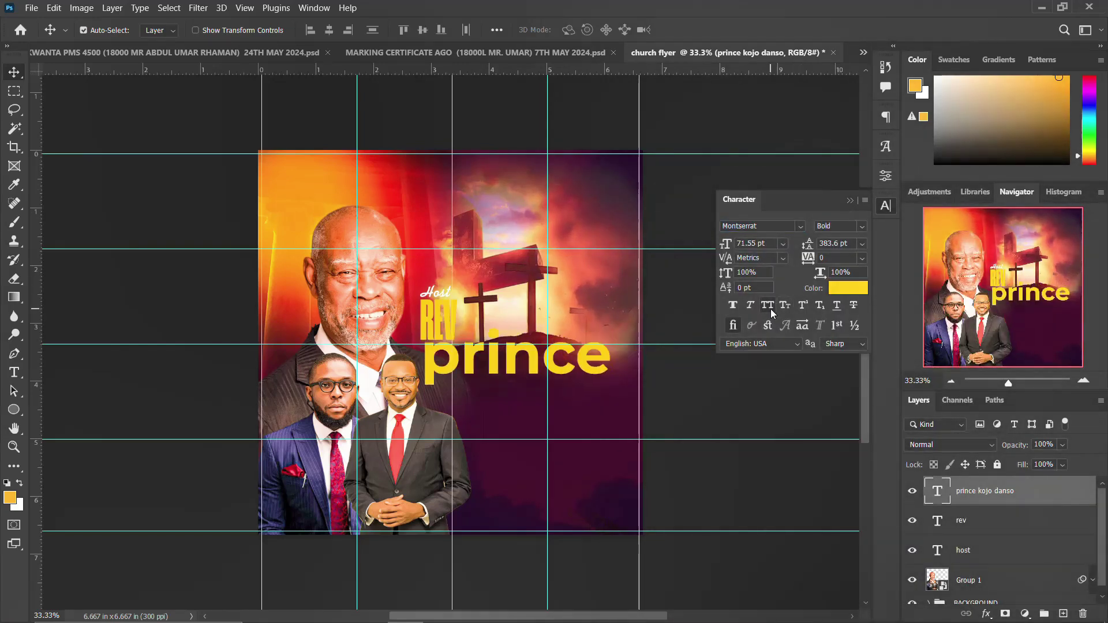
click(770, 309)
click(862, 226)
click(843, 332)
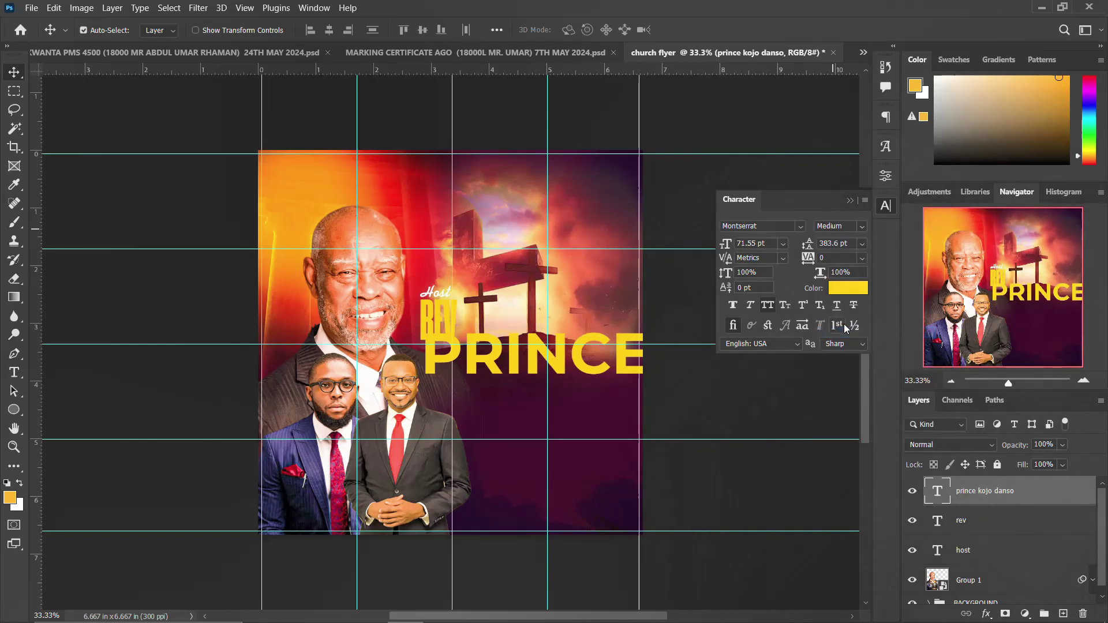
Step: Give the name 13 pt leading and 10 pt size, and move it up under REV
click(832, 243)
text(10)
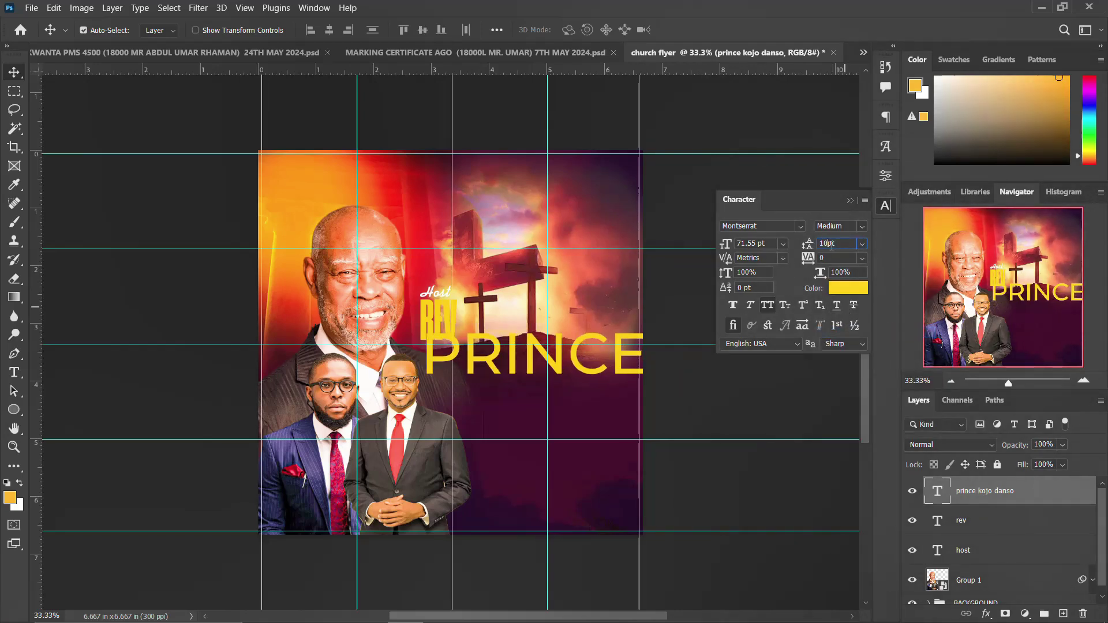
key(Return)
text(13)
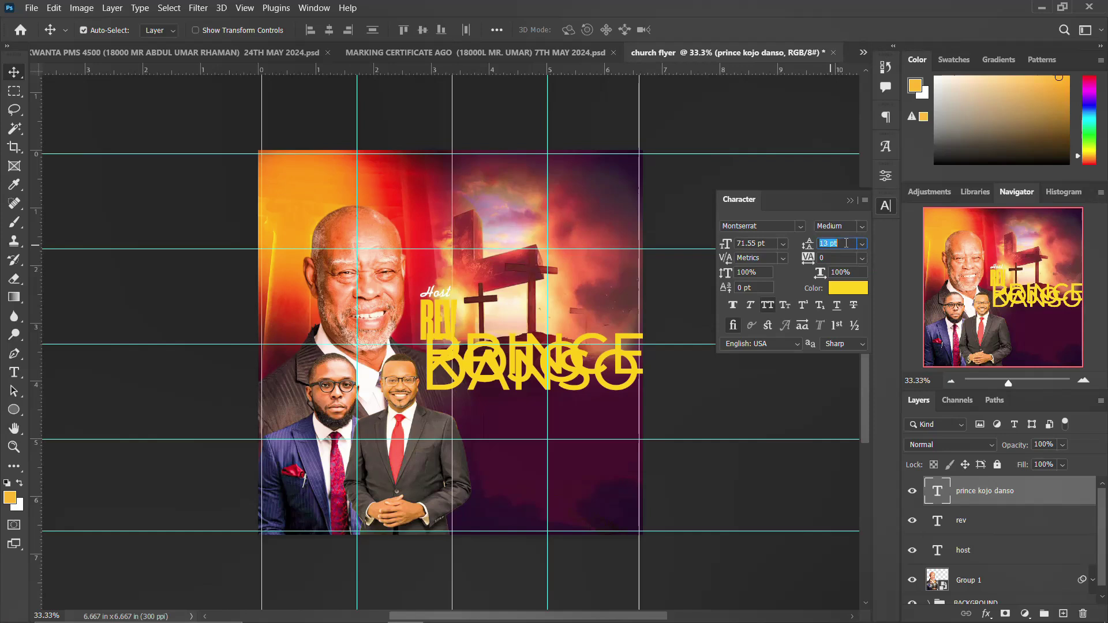
key(Return)
click(749, 243)
text(10)
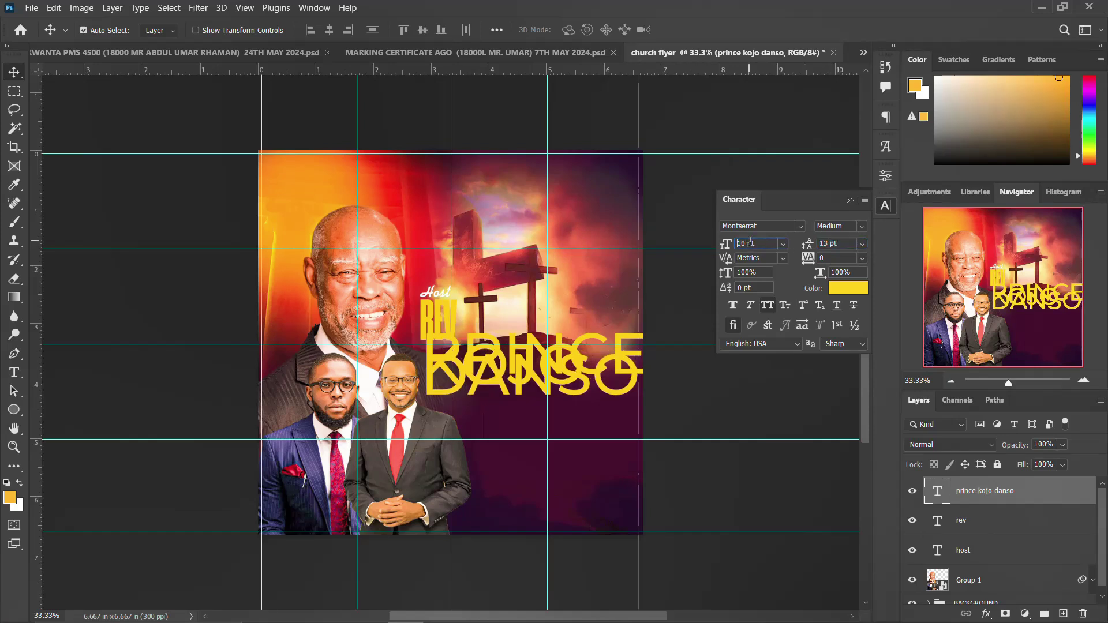
key(Return)
click(886, 214)
drag(442, 382, 447, 359)
Step: Set the name's leading to 10 pt and its colour to white ffffff
click(886, 206)
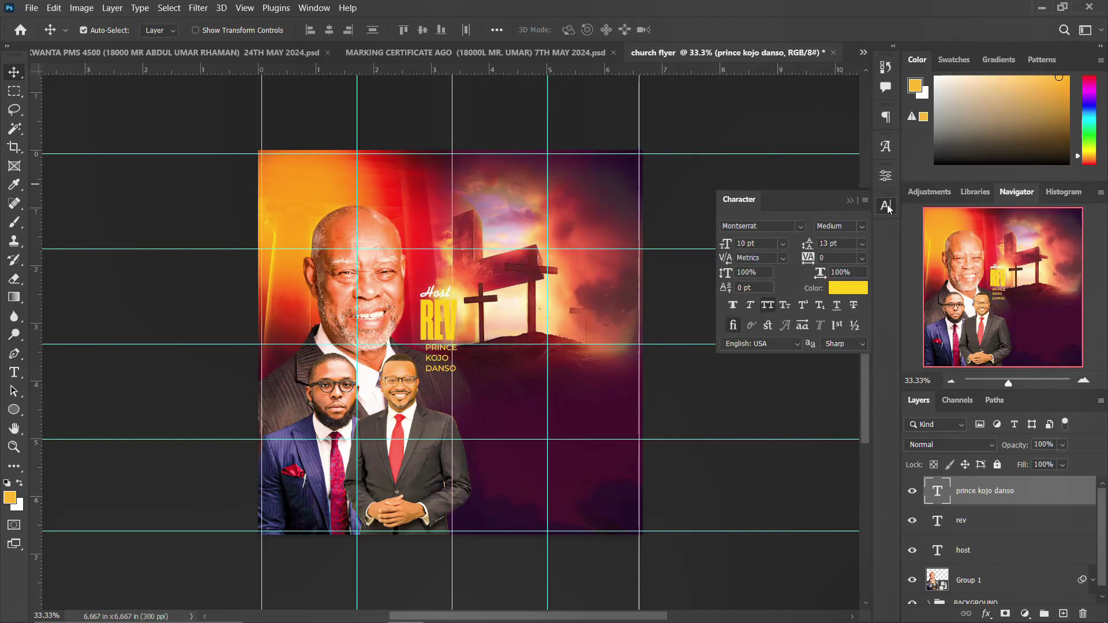
key(Down)
key(Down)
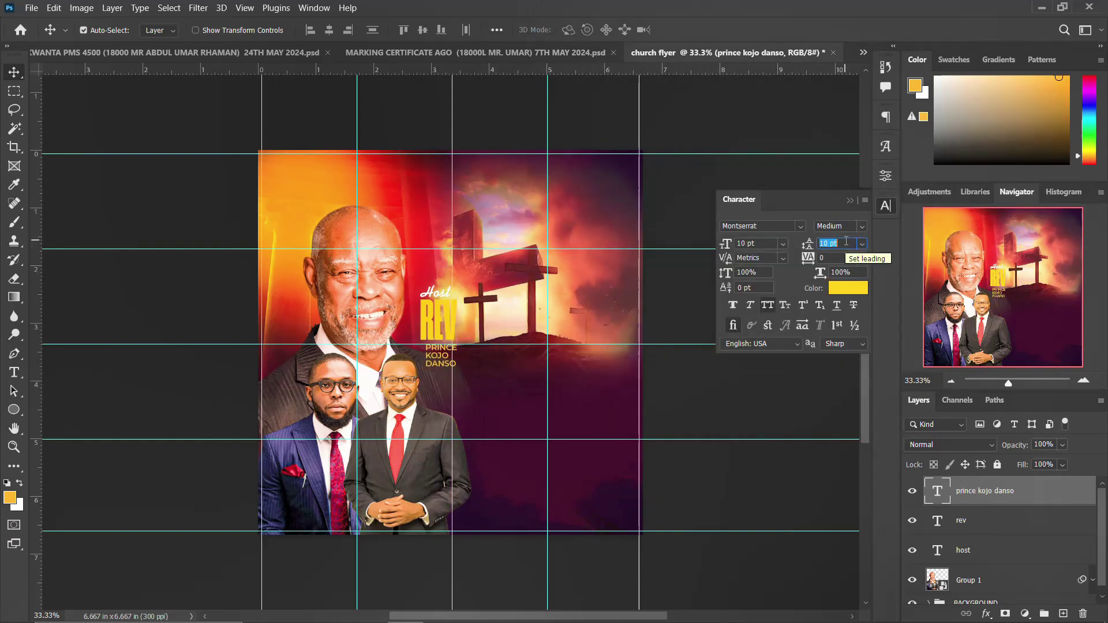
click(848, 287)
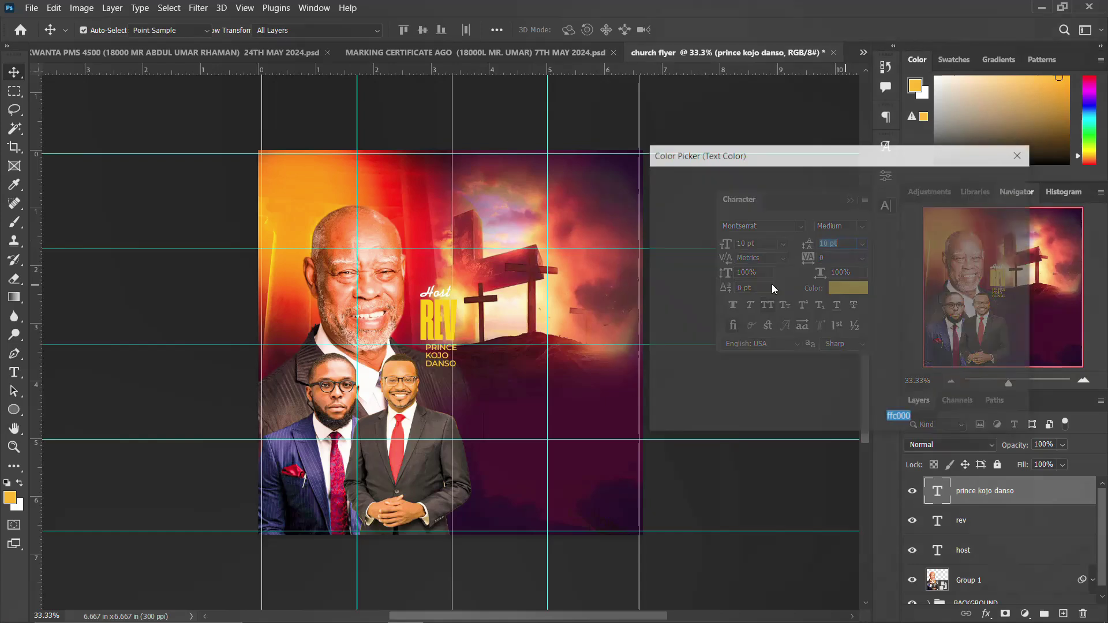
text(ffffff)
click(983, 182)
key(v)
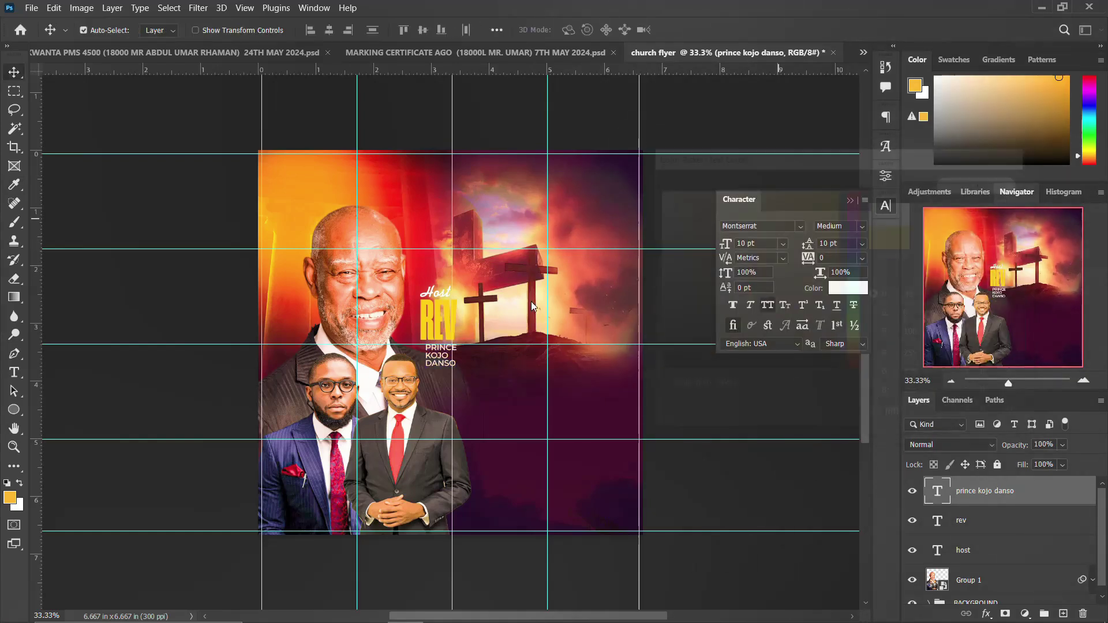
click(447, 298)
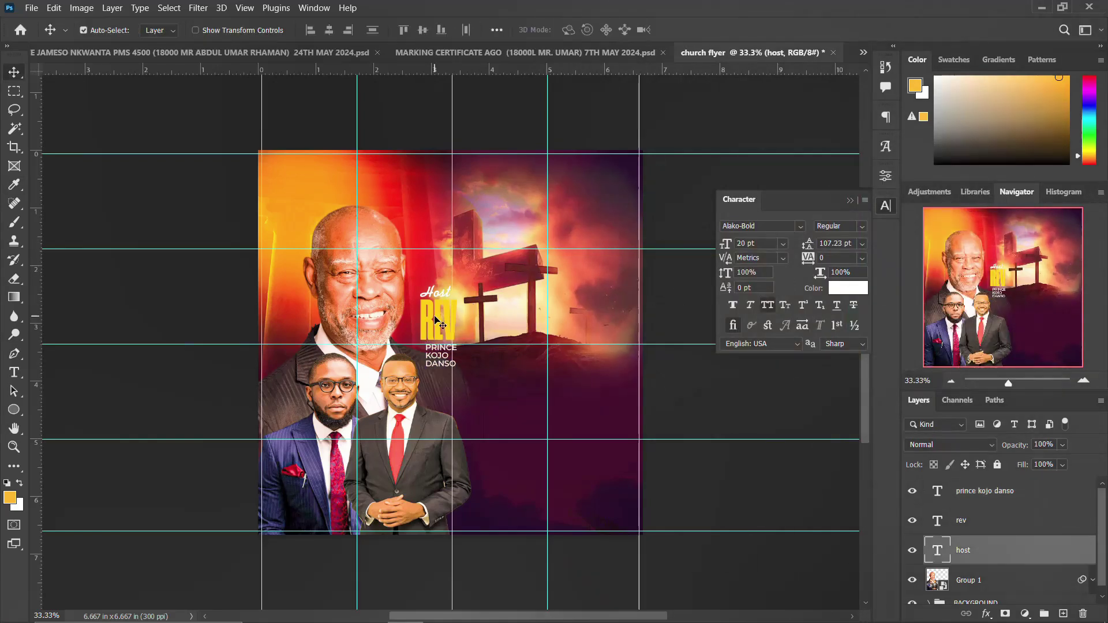
click(439, 320)
Step: Colour the REV text orange using hex ff6600 copied from the notes
click(512, 608)
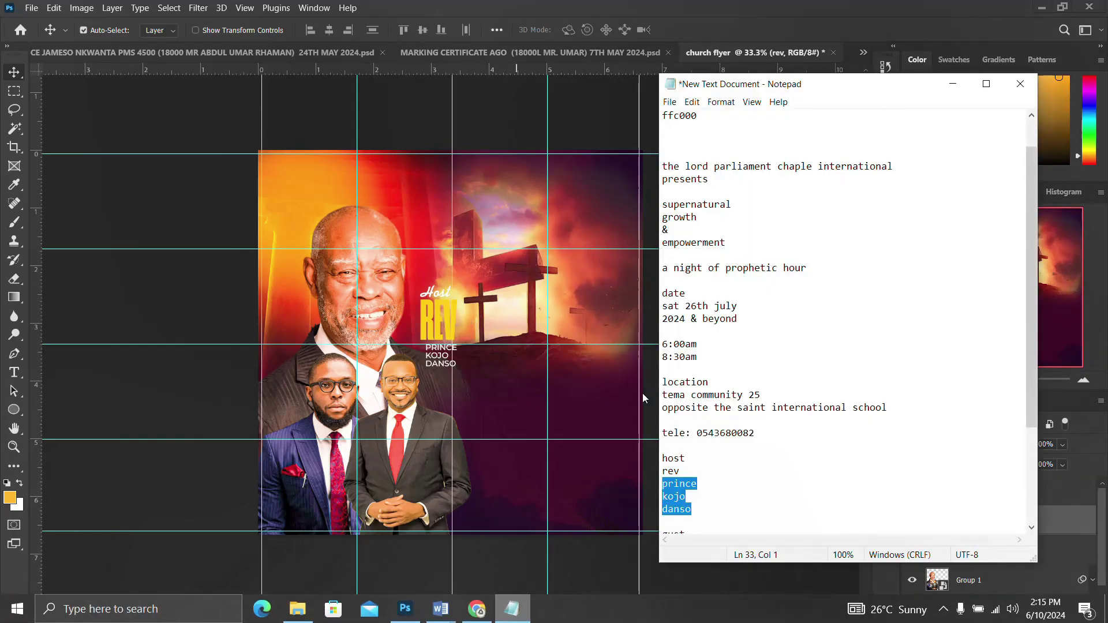
double_click(683, 144)
key(ctrl+c)
click(441, 325)
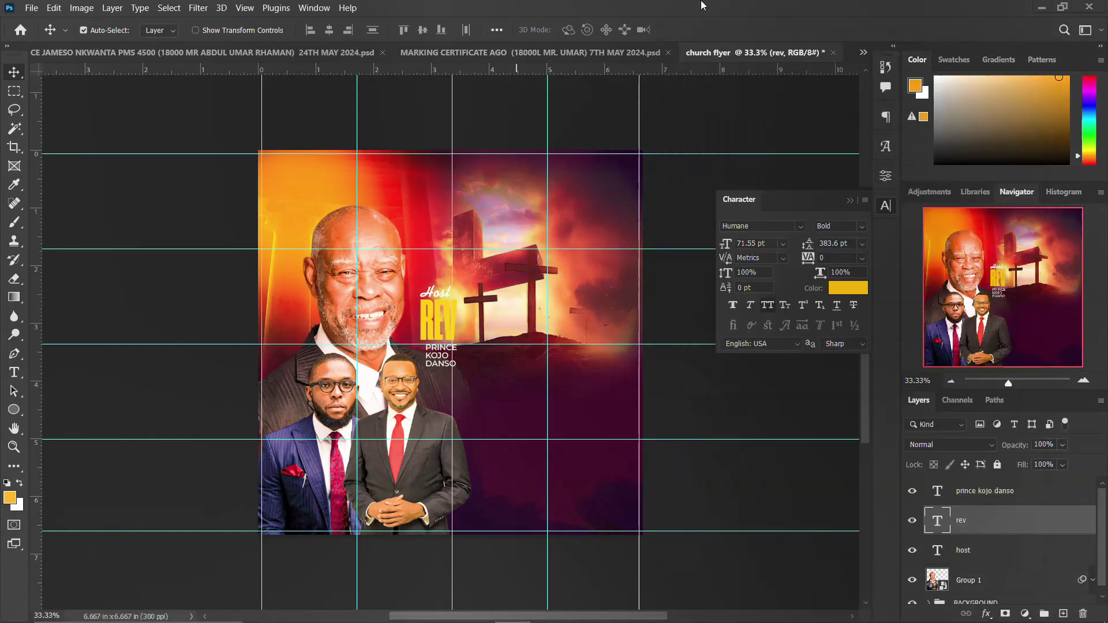
click(856, 288)
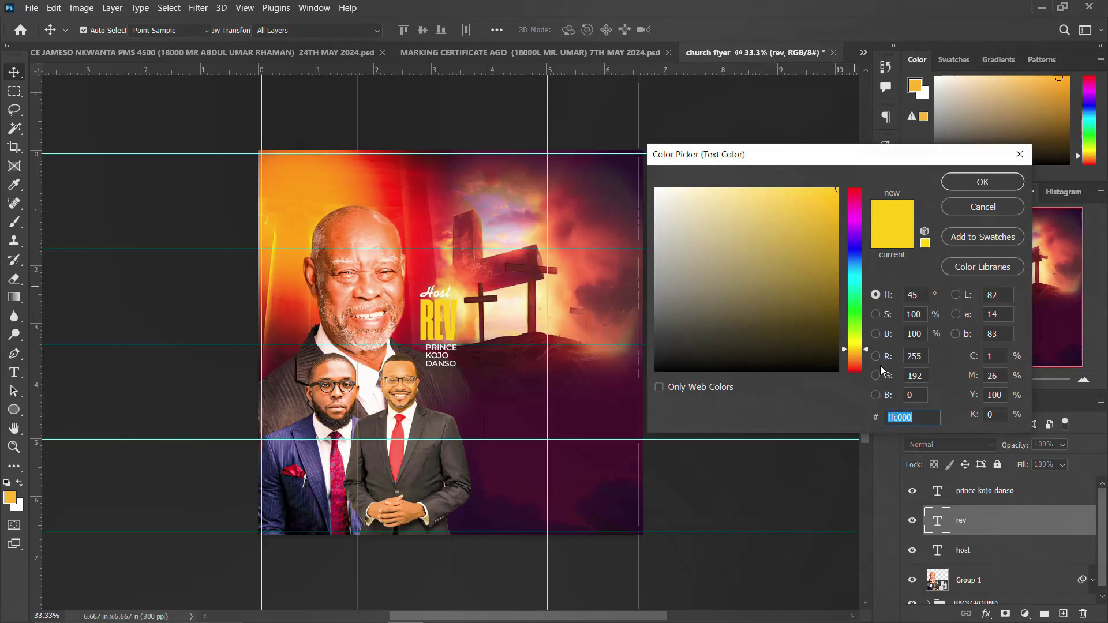
key(ctrl+v)
click(984, 192)
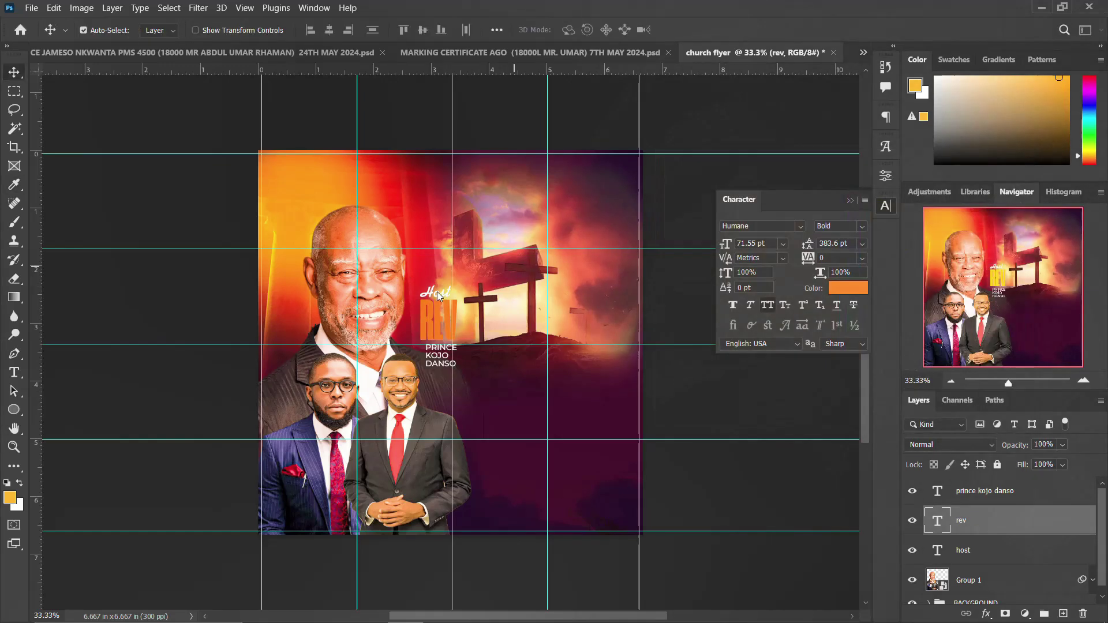
Step: Colour the Host text yellow using hex ffc000 copied from the notes
click(963, 550)
click(513, 608)
double_click(681, 154)
key(ctrl+c)
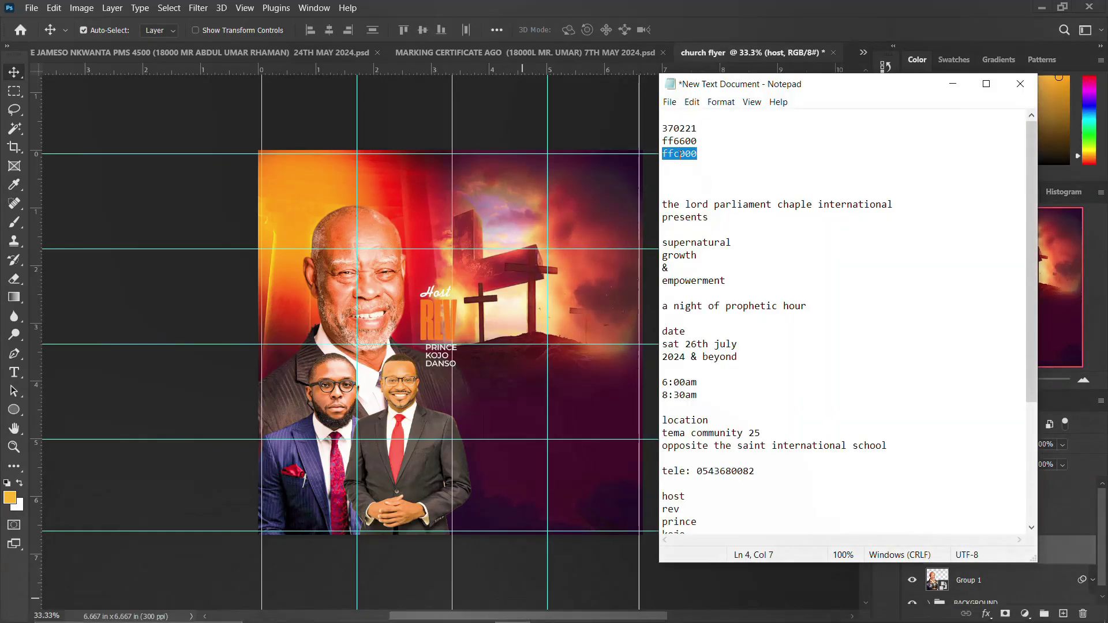
key(alt+Tab)
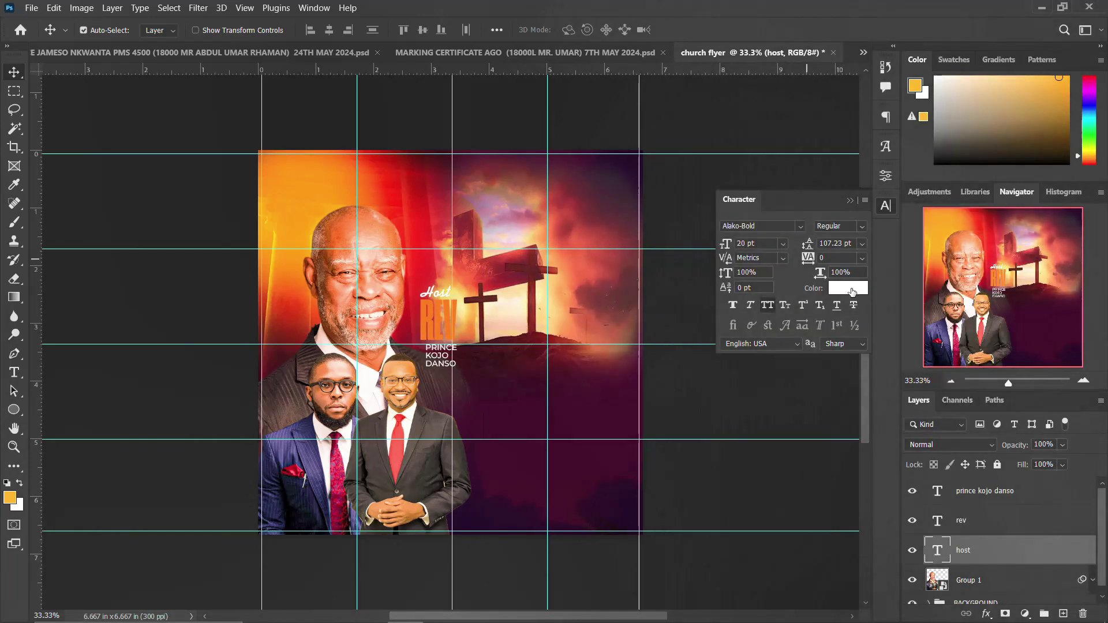
click(851, 290)
key(ctrl+v)
click(962, 175)
Step: Shift the name, REV and Host text lines together slightly right and down
click(460, 360)
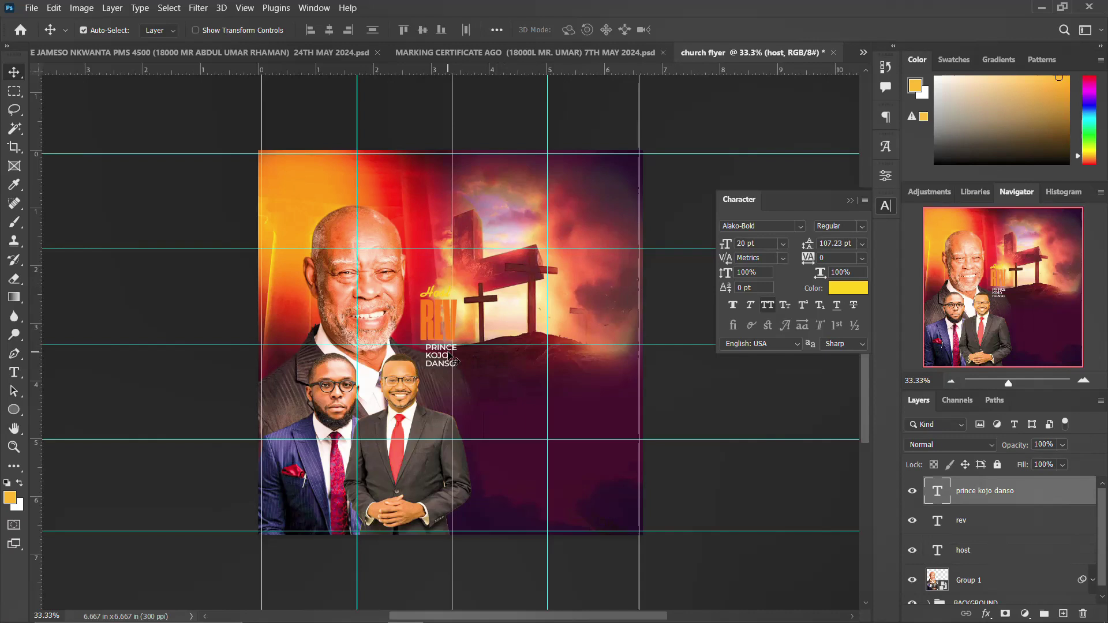
click(885, 206)
shift+click(963, 548)
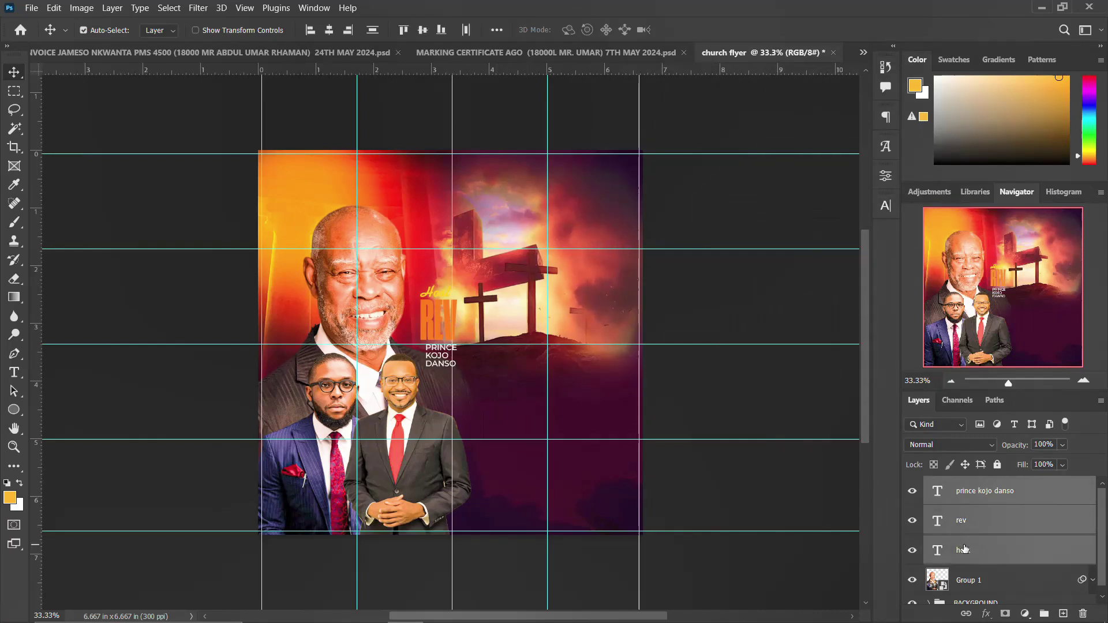
key(ctrl+t)
drag(436, 327, 443, 330)
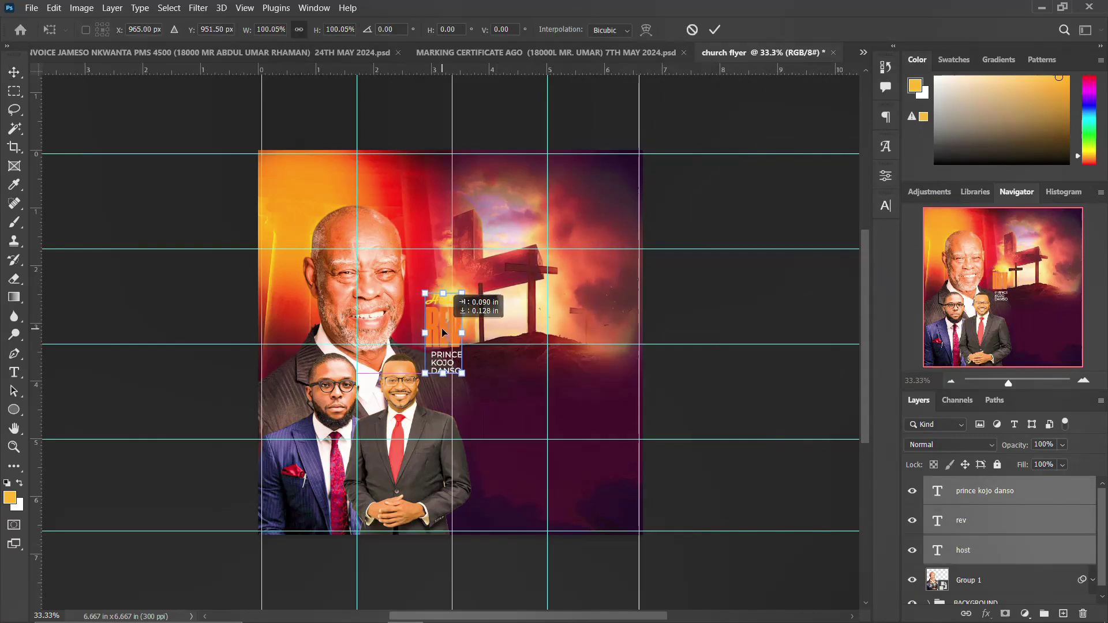
key(Return)
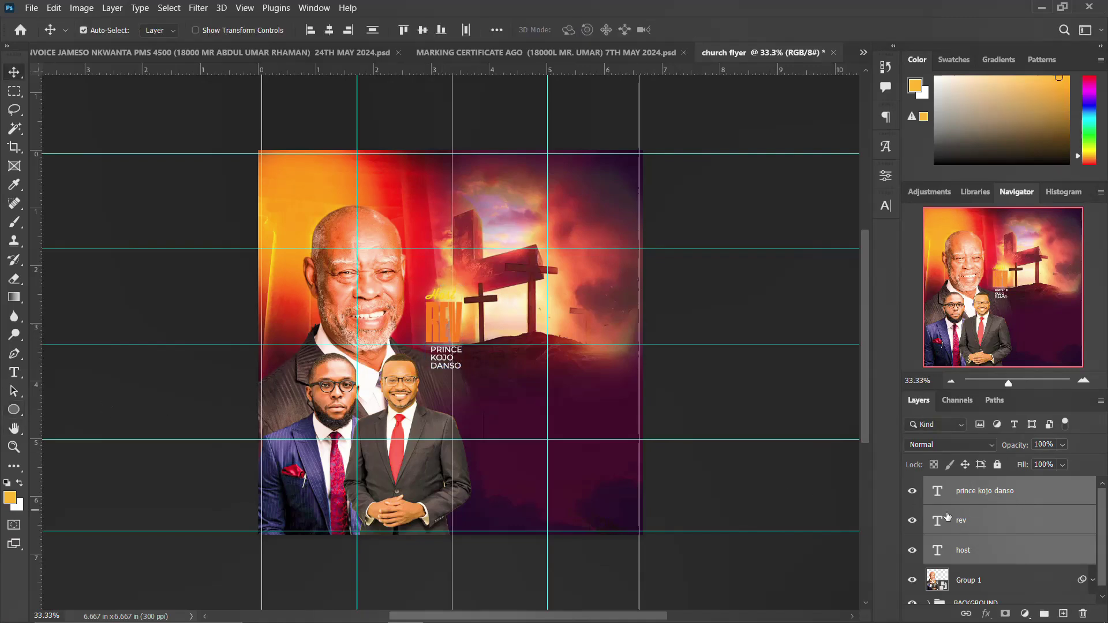
click(675, 472)
Step: Draw a yellow-filled circle over the left speaker's lower body
key(u)
drag(289, 463, 357, 531)
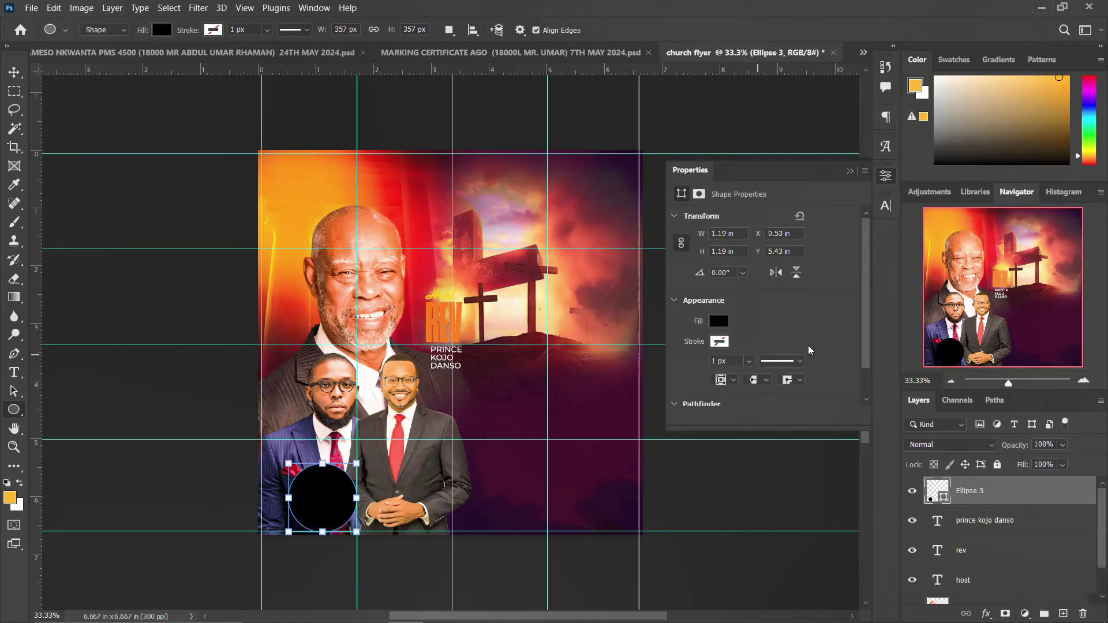
click(726, 328)
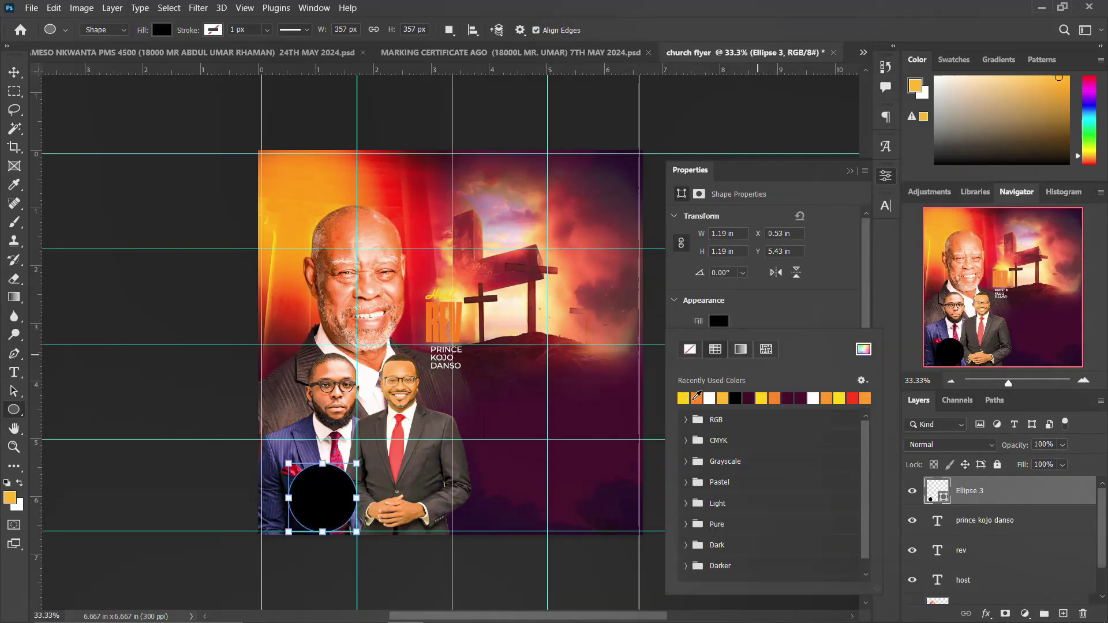
click(687, 396)
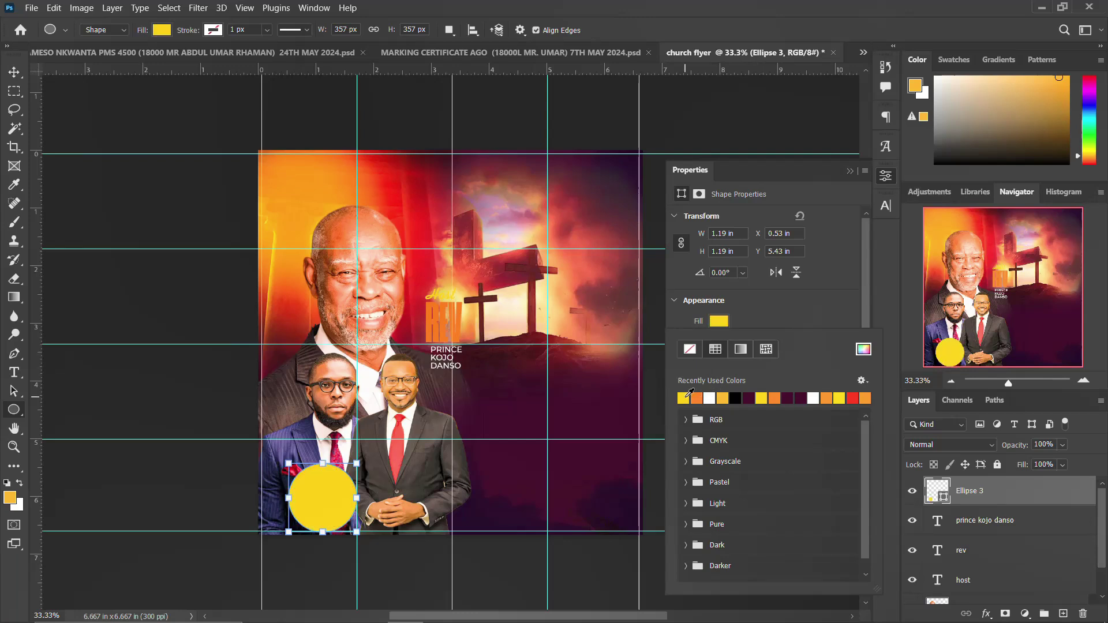
click(596, 218)
Step: Duplicate the yellow circle and remove the fill from the original circle
click(14, 72)
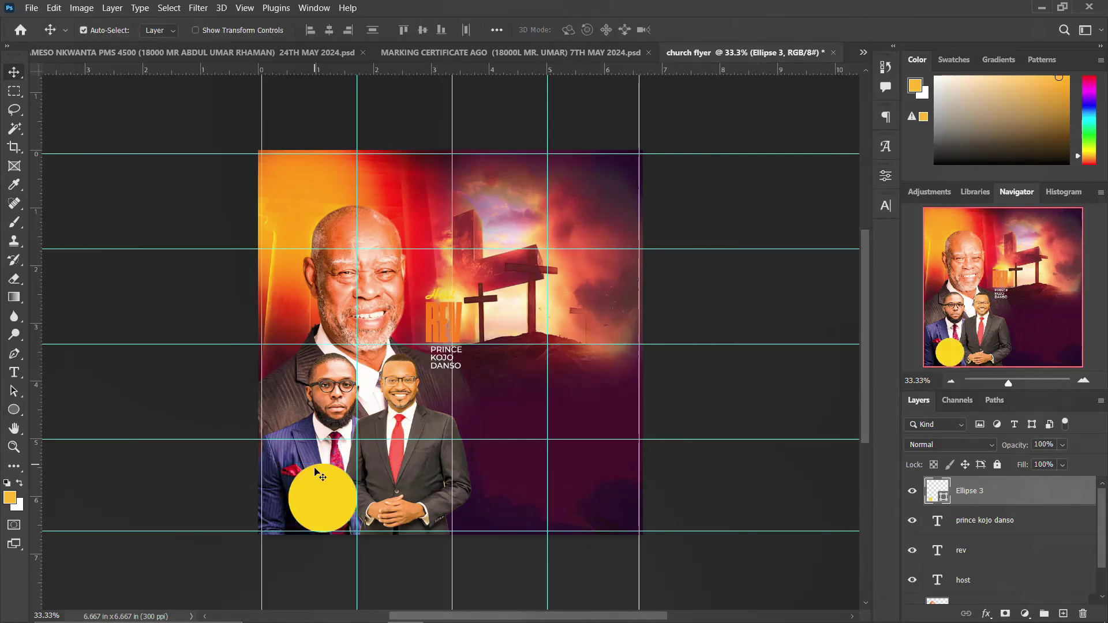
drag(315, 501, 310, 492)
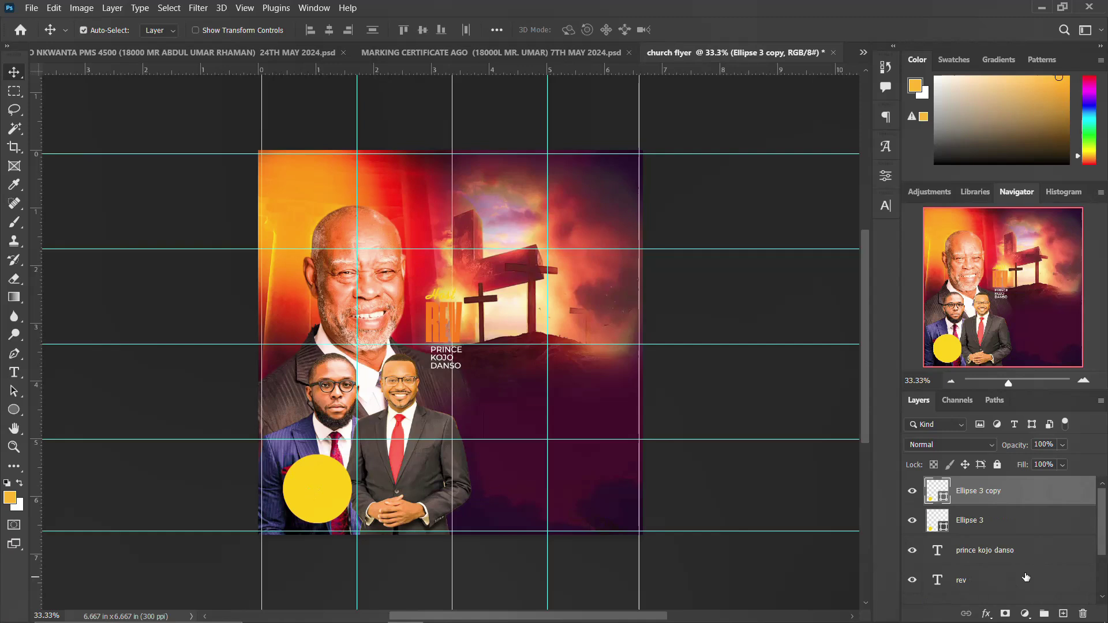
click(1000, 520)
click(885, 181)
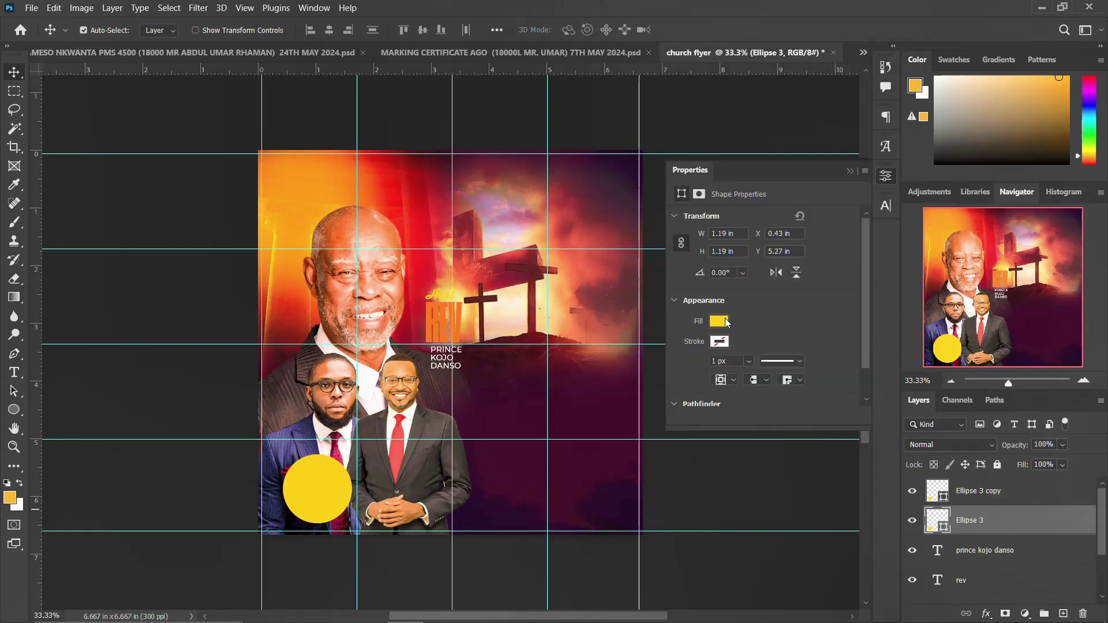
click(725, 322)
click(688, 351)
Step: Give the original circle a white 5 px outline
click(709, 418)
click(804, 320)
double_click(718, 361)
text(2)
key(BackSpace)
key(Return)
click(870, 312)
Step: Enlarge the white outlined circle slightly so it rings the yellow copy
key(ctrl+t)
drag(356, 448, 361, 447)
key(Return)
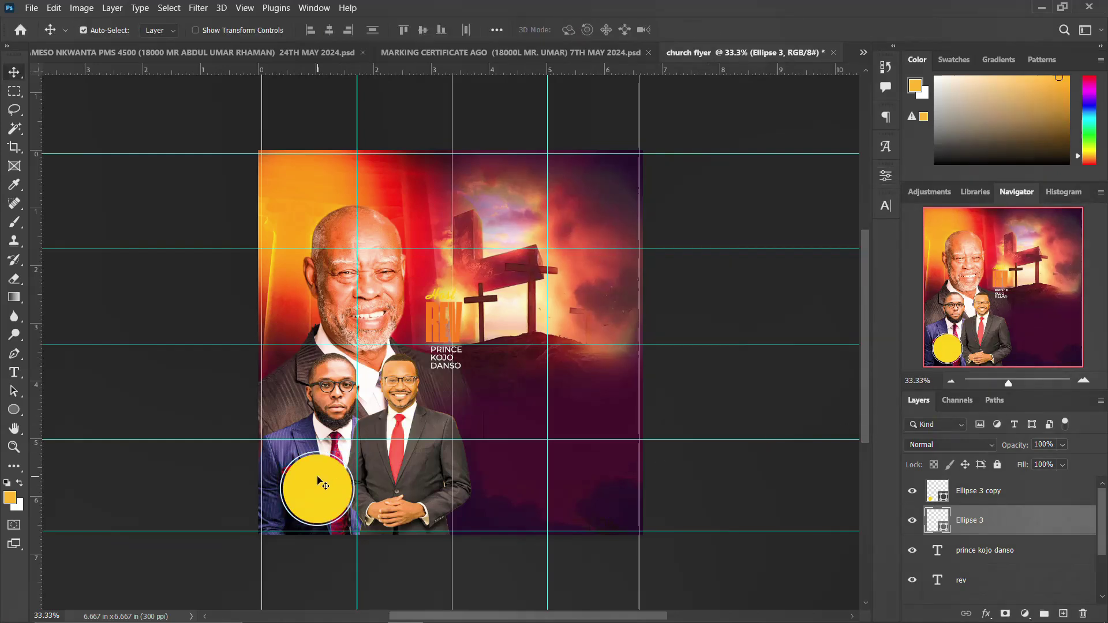
click(322, 484)
click(513, 608)
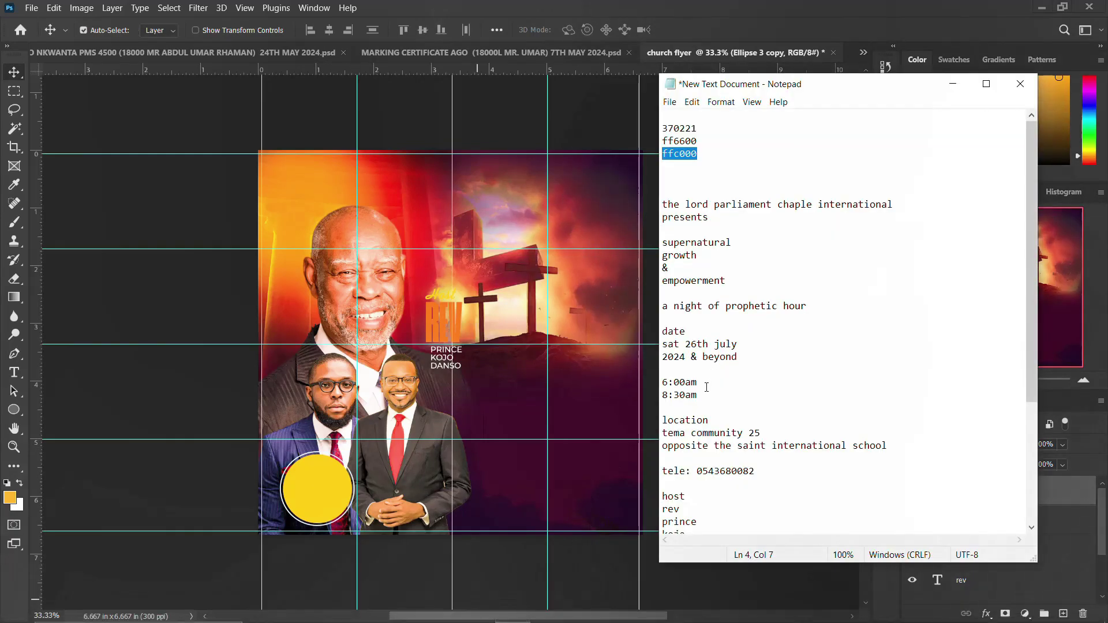
Step: Add a 'gust' text layer on the flyer using text copied from the notes
scroll(702, 506, down, 2)
drag(686, 496, 645, 497)
key(ctrl+c)
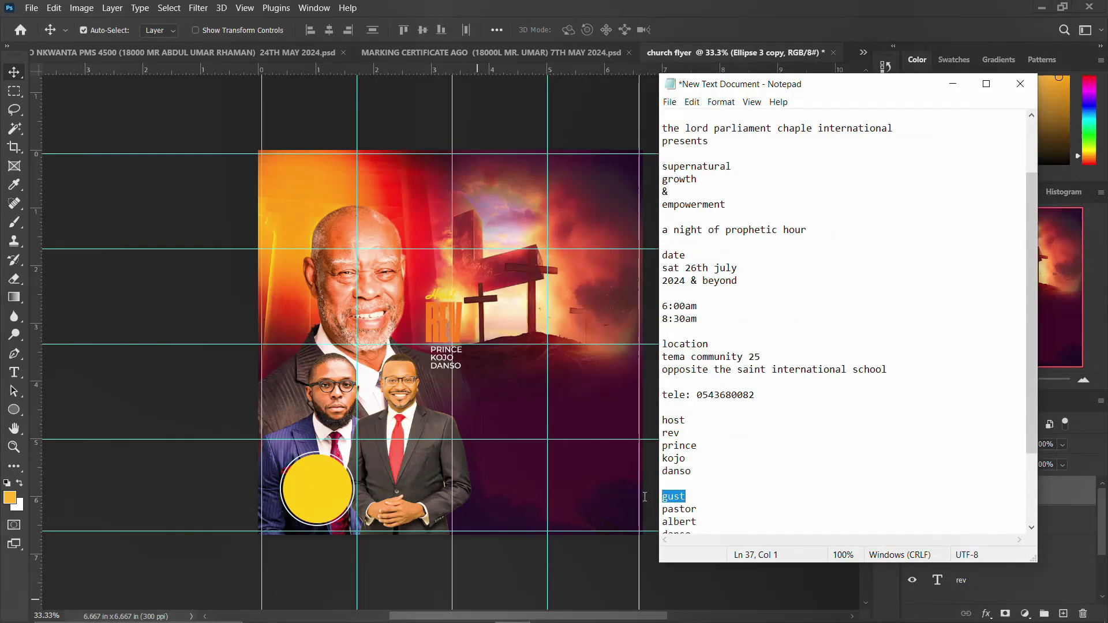
click(686, 6)
key(t)
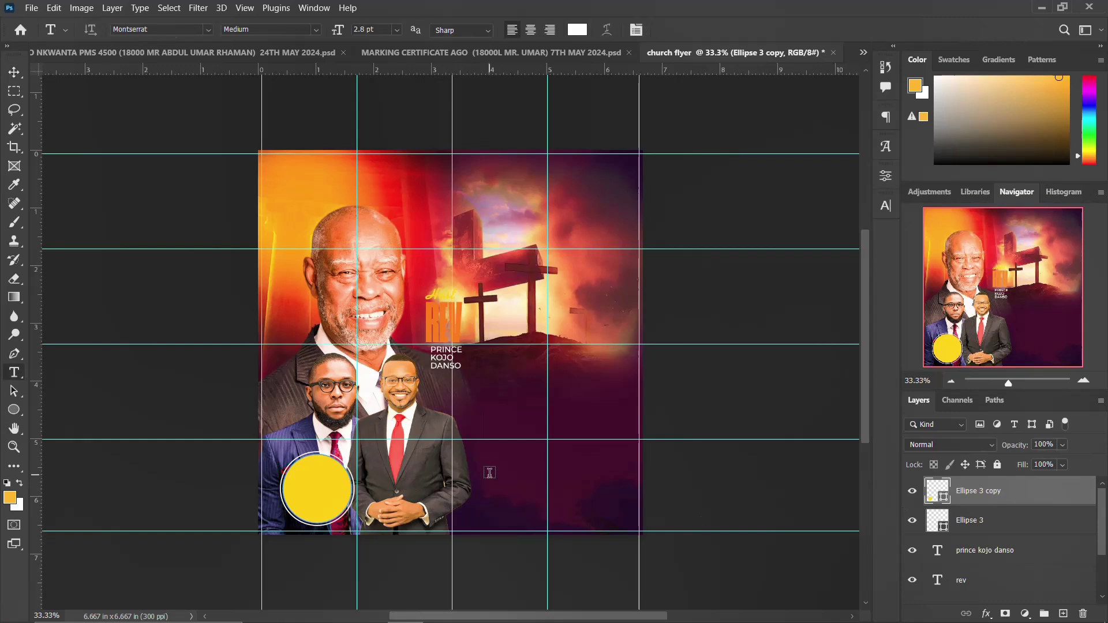
click(489, 473)
key(ctrl+v)
key(ctrl+Return)
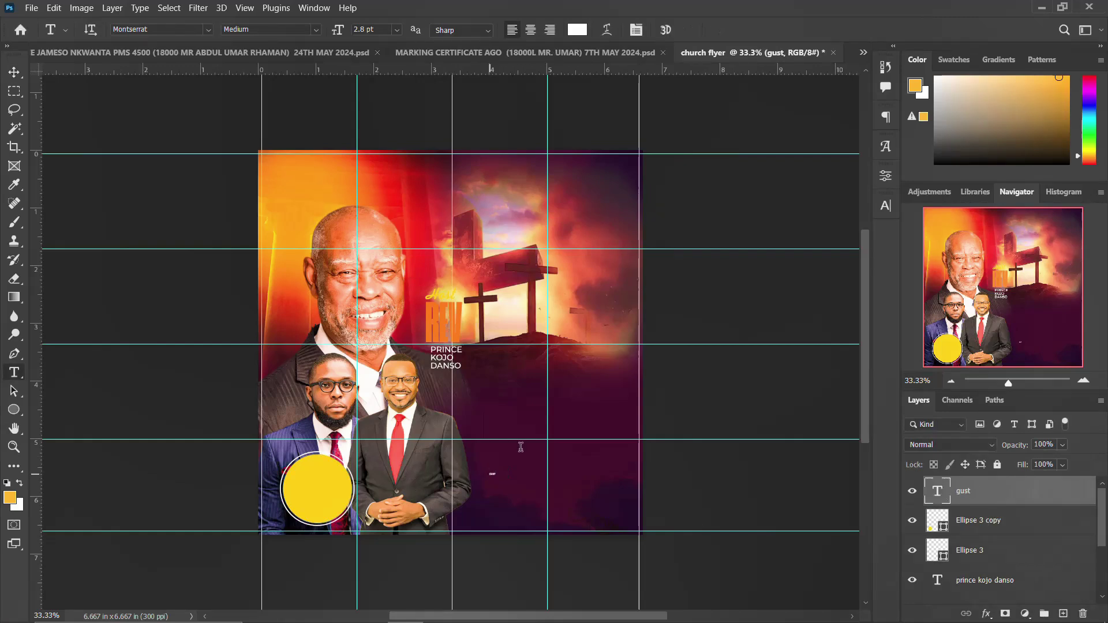
Step: Set the gust text to Alako-Bold with all-caps turned off
click(885, 206)
click(799, 225)
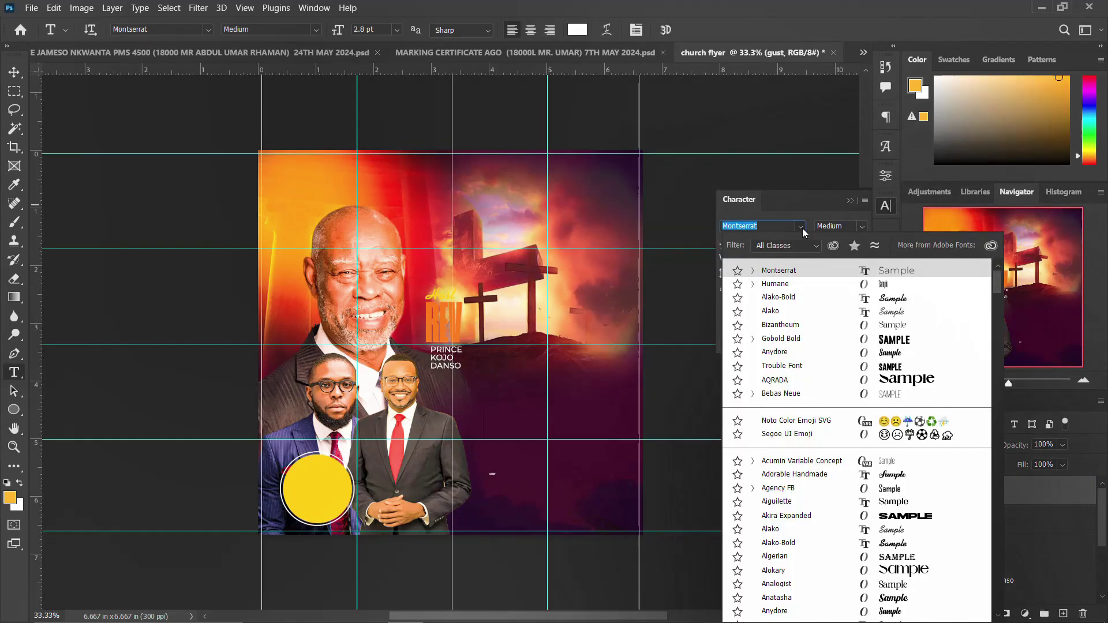
click(781, 294)
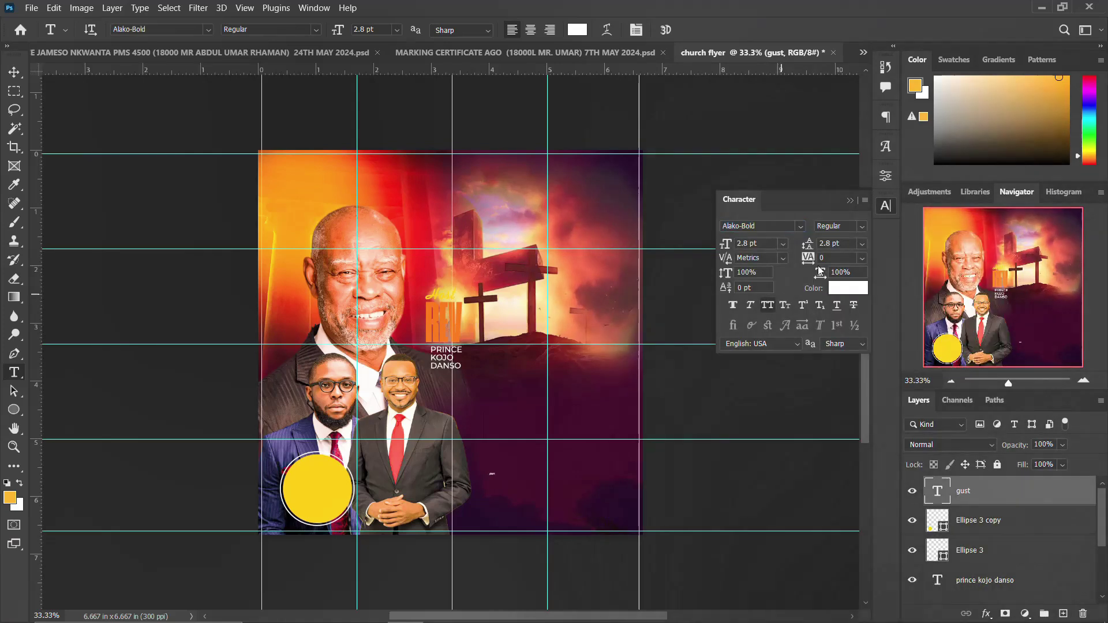
text(10)
key(Return)
click(768, 309)
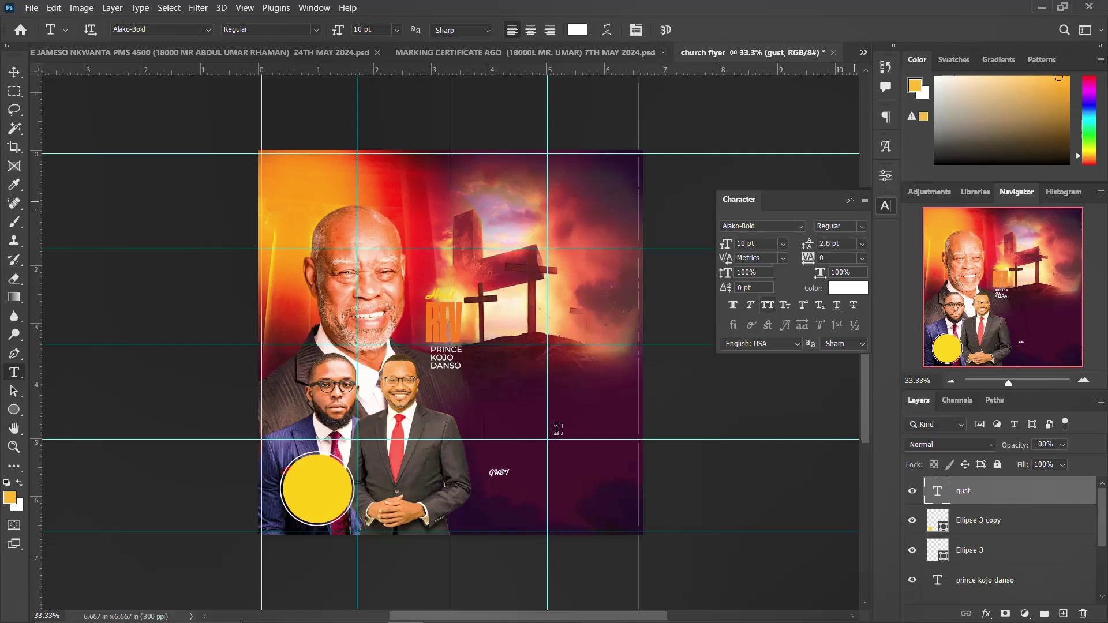
click(490, 472)
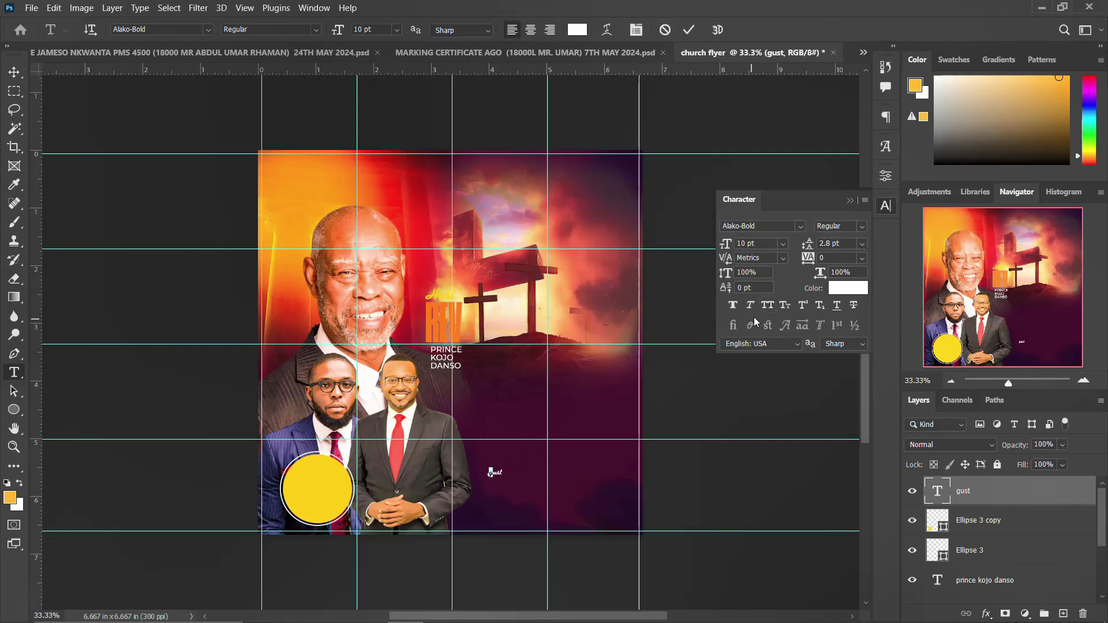
Step: Finalize gust at 15 pt and move it to the top centre of the yellow circle
click(886, 206)
click(689, 30)
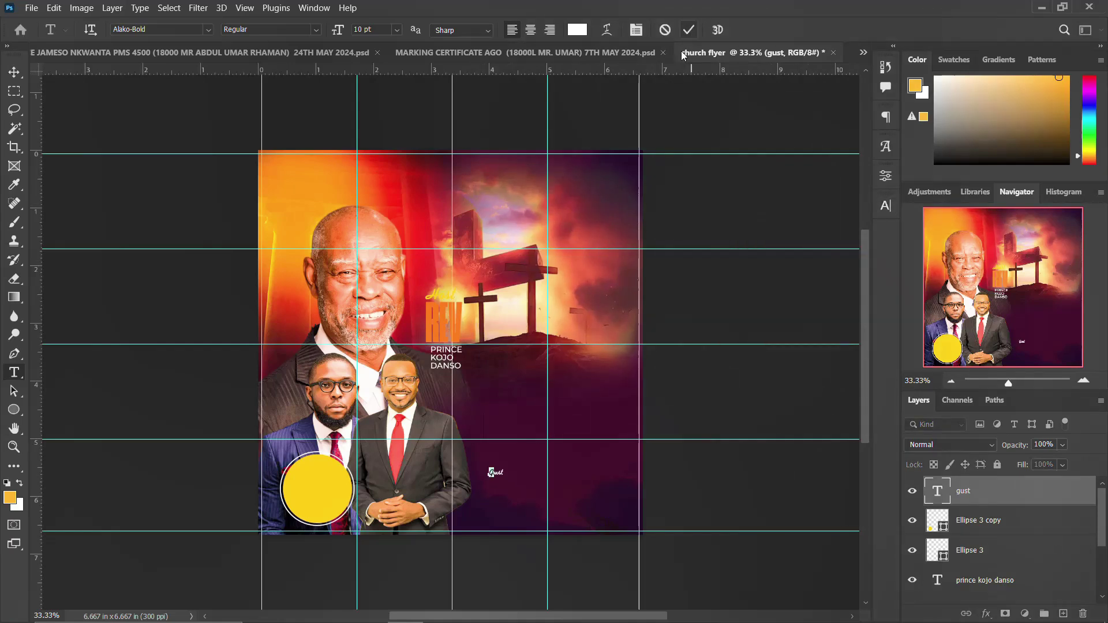
click(886, 205)
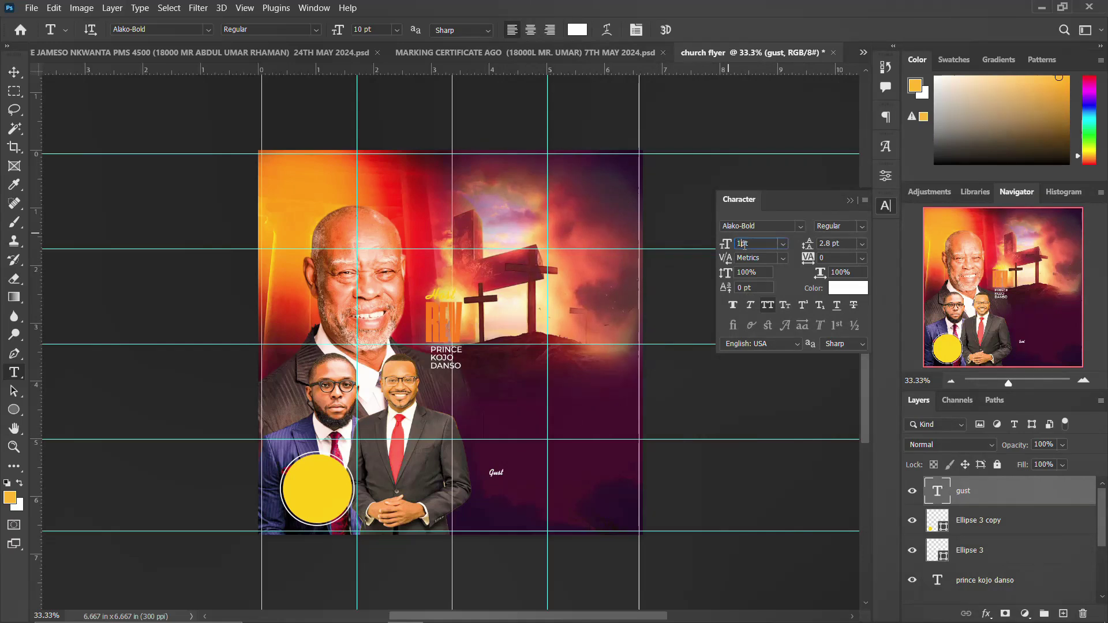
click(892, 208)
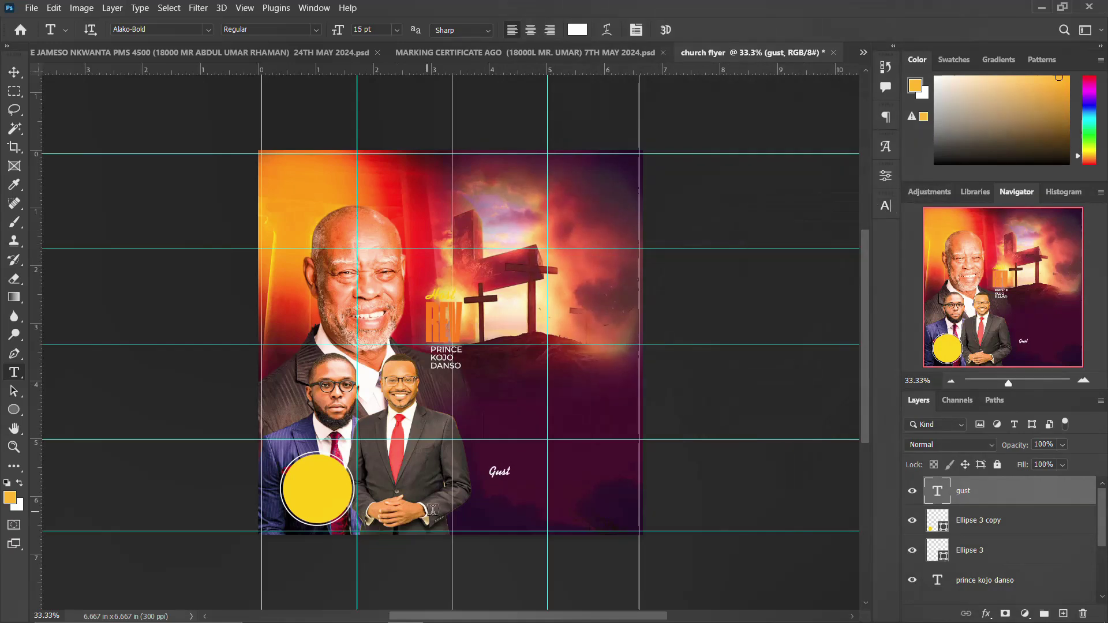
key(v)
drag(330, 482, 319, 472)
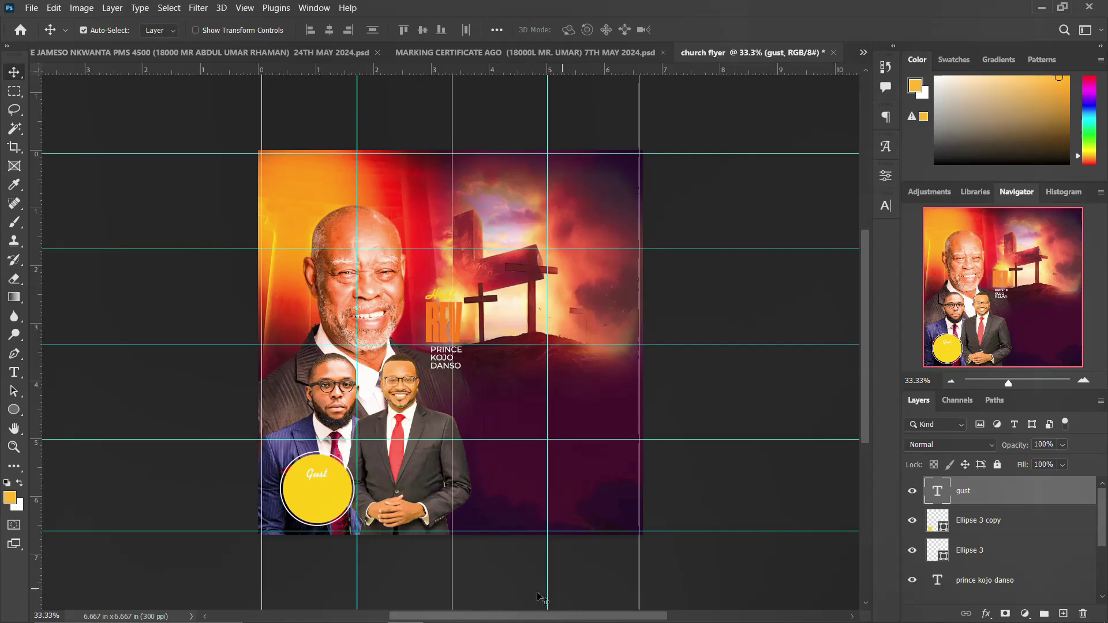
Step: Duplicate the Gust text below itself and replace it with the guest pastor's name from the notes
click(540, 610)
scroll(674, 461, down, 1)
drag(662, 471, 674, 525)
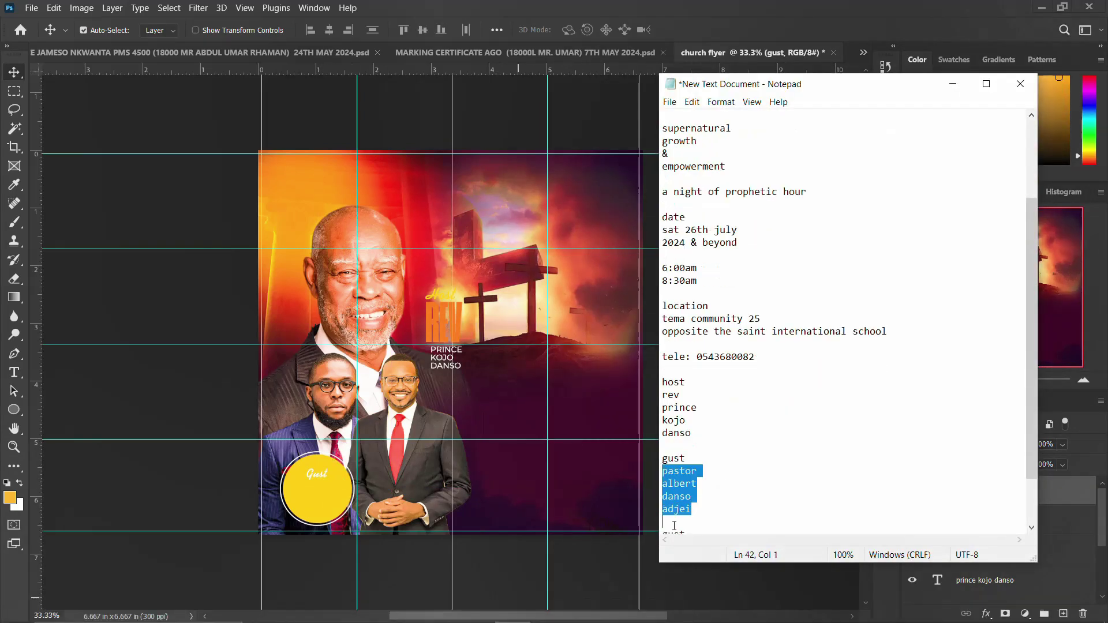
click(365, 486)
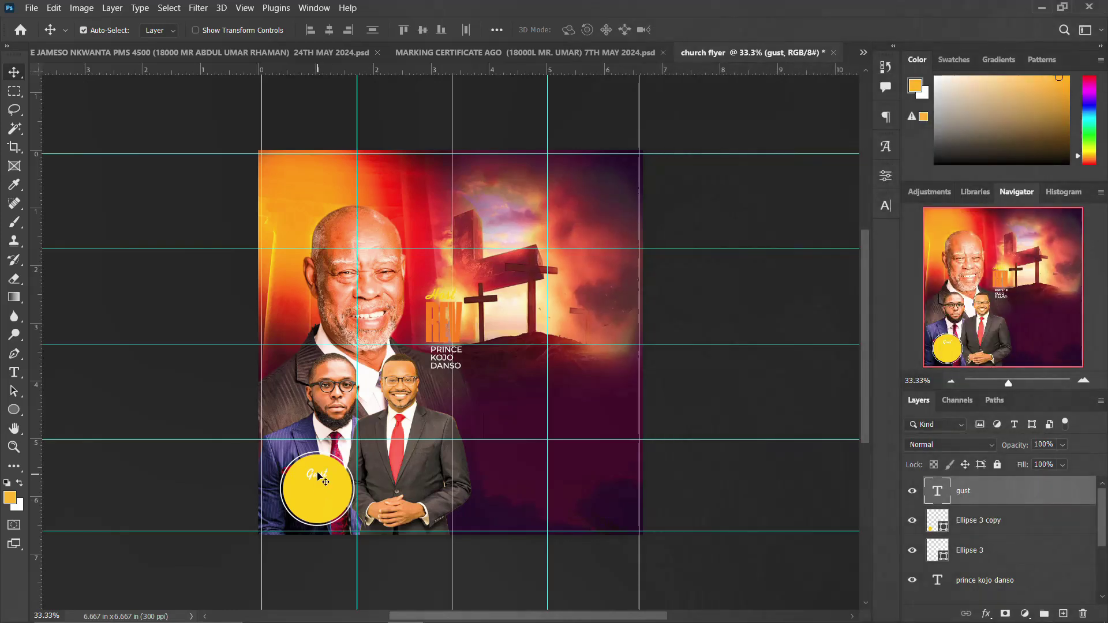
drag(318, 476, 318, 494)
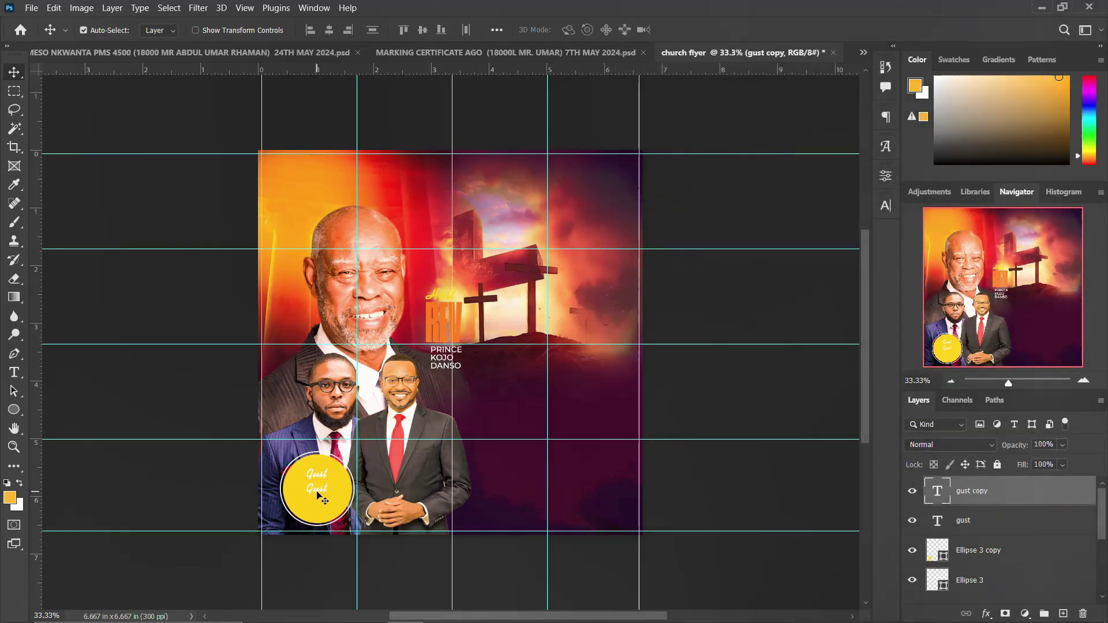
double_click(318, 490)
key(ctrl+v)
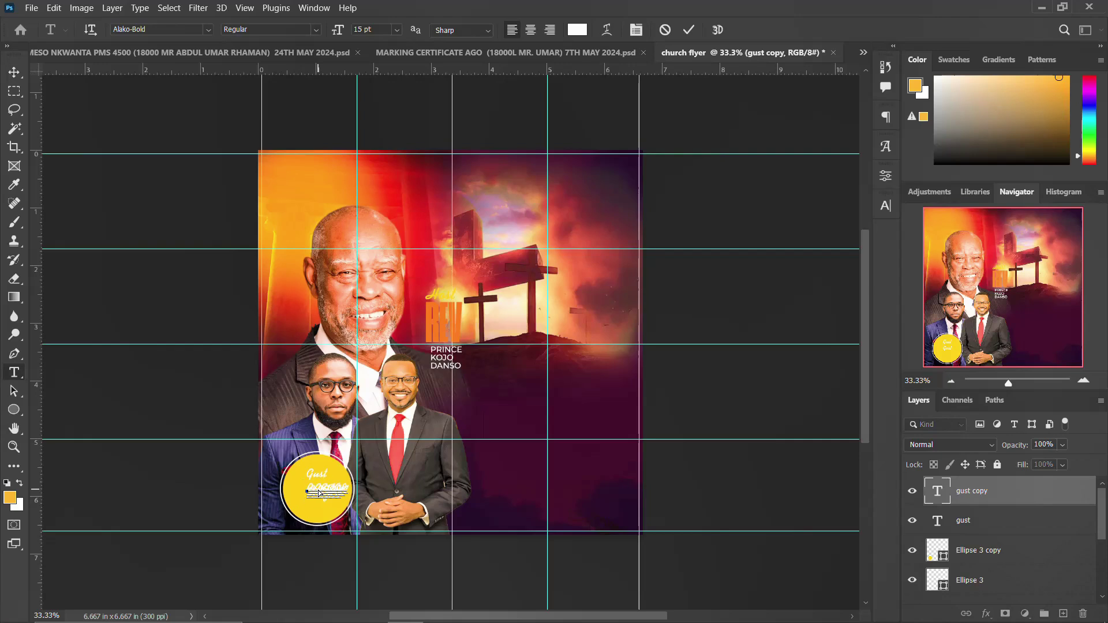
key(ctrl+Return)
Step: Set the name to Montserrat 10 pt with 9 pt leading and place it under Gust
click(885, 206)
click(800, 226)
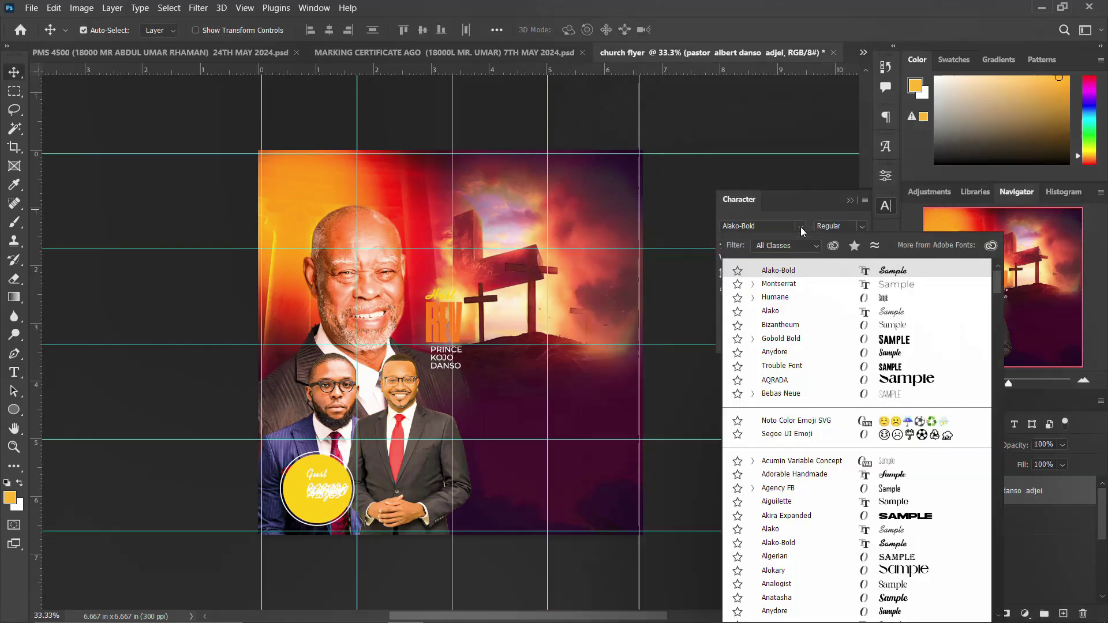
click(778, 284)
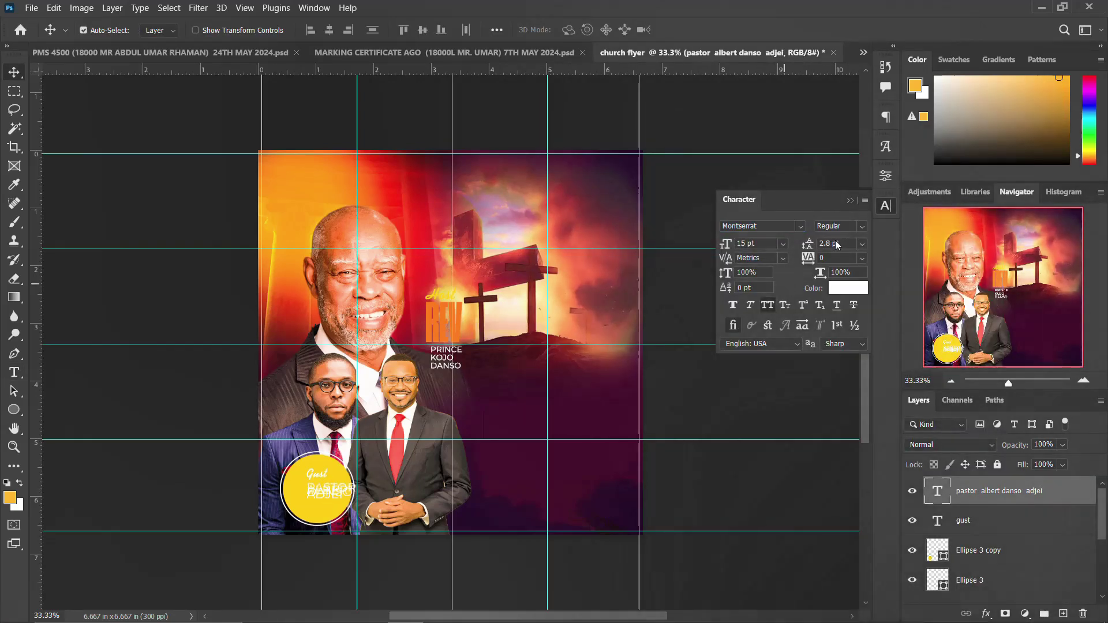
key(Up)
key(Up)
key(Up)
key(Up)
click(759, 243)
key(Down)
key(Down)
key(Down)
key(Down)
key(Down)
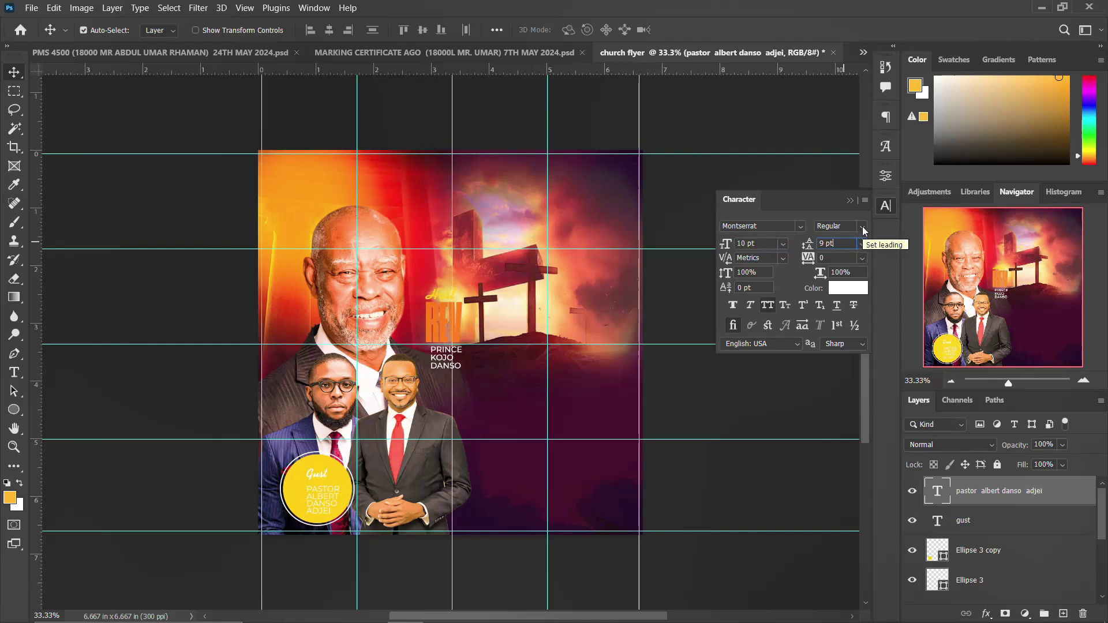
click(592, 328)
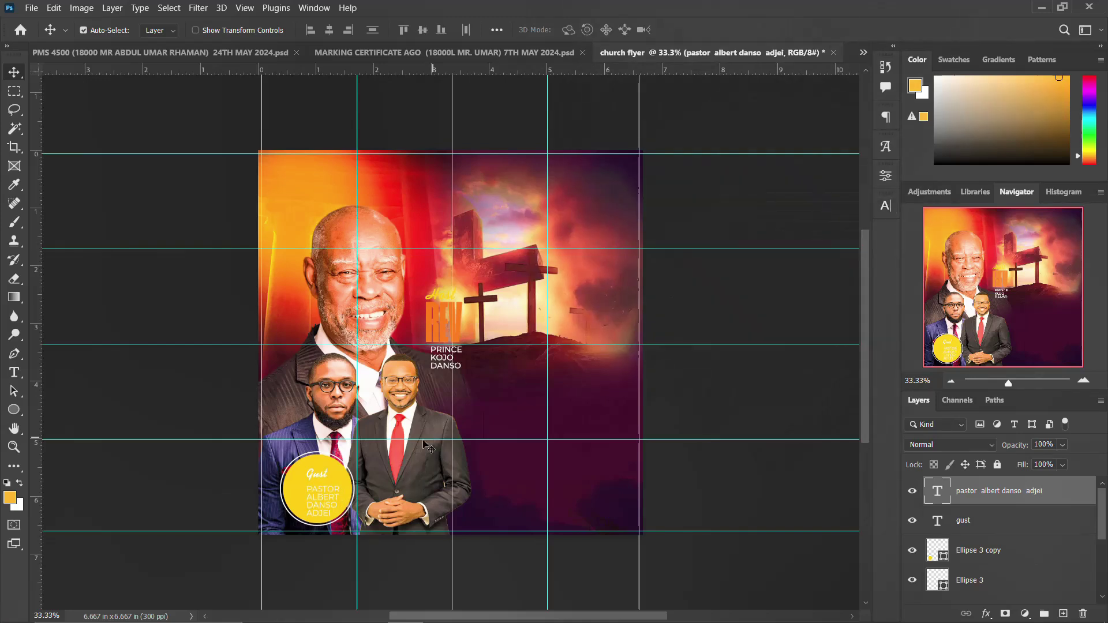
drag(327, 505, 323, 500)
Step: Colour the name dark maroon sampled from the background and make it SemiBold
click(890, 208)
click(830, 292)
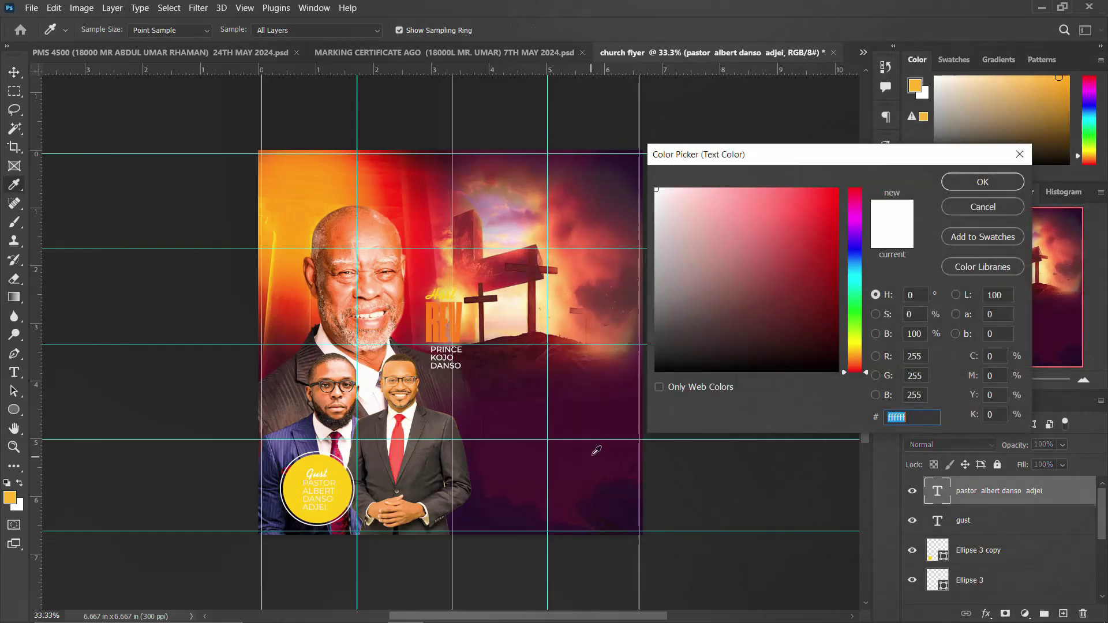
click(610, 409)
click(982, 181)
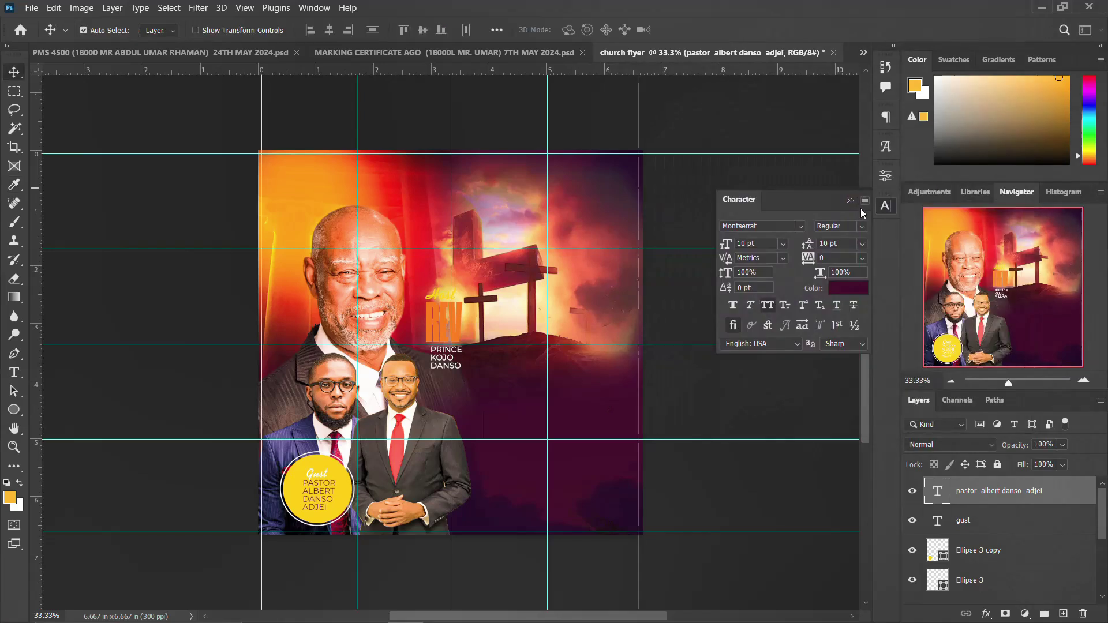
click(861, 225)
click(843, 356)
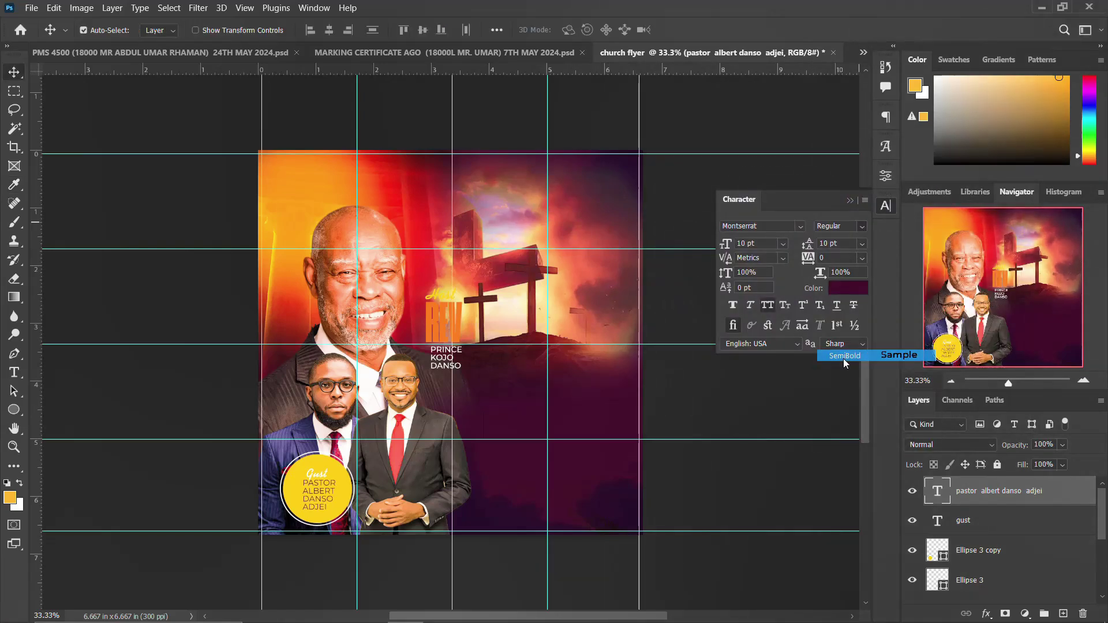
click(888, 201)
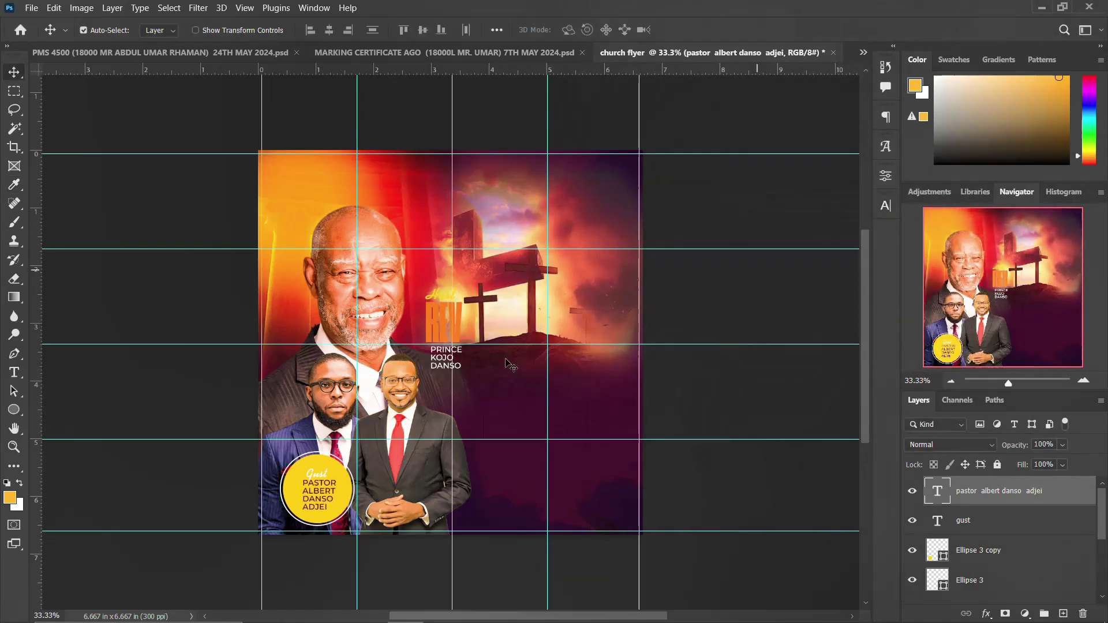
click(326, 479)
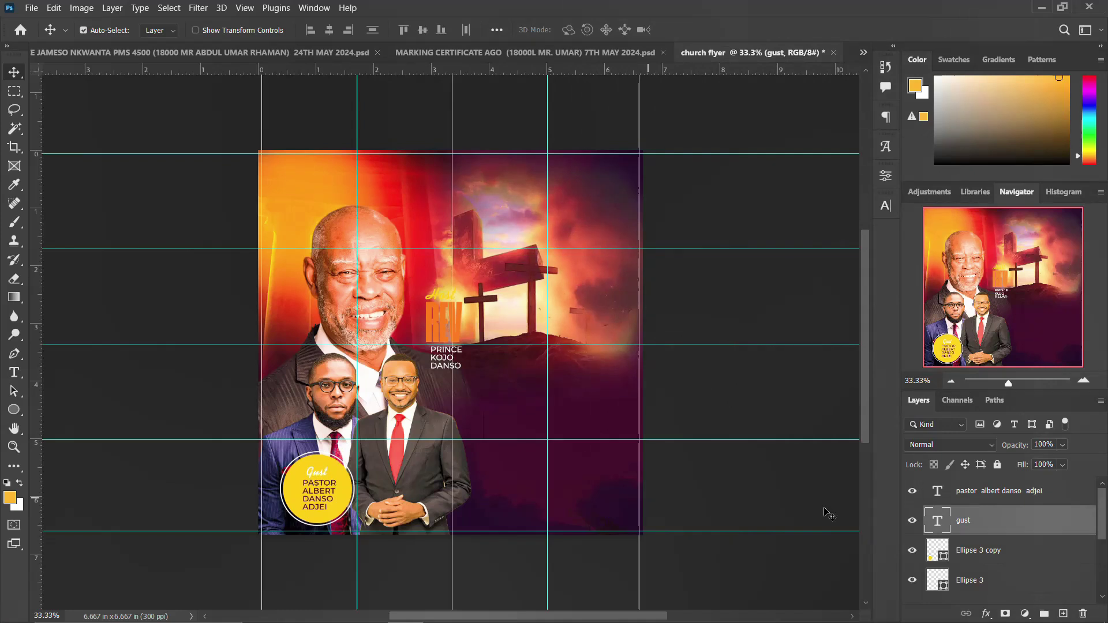
Step: Scale the four guest badge layers down to about 85%
click(968, 581)
shift+click(991, 498)
key(ctrl+t)
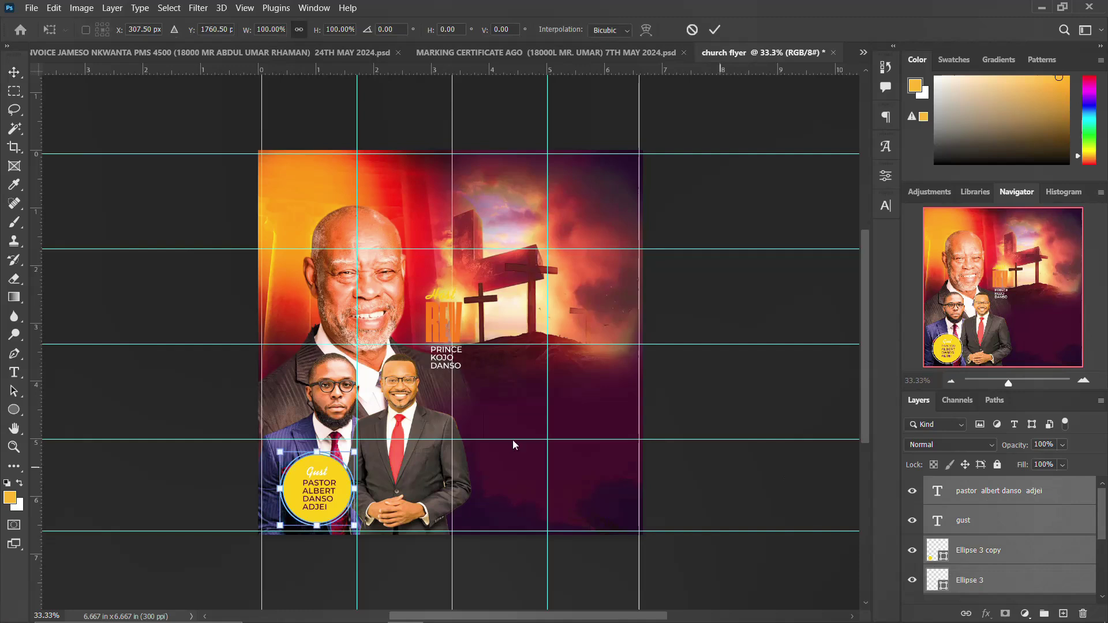
drag(352, 452, 344, 457)
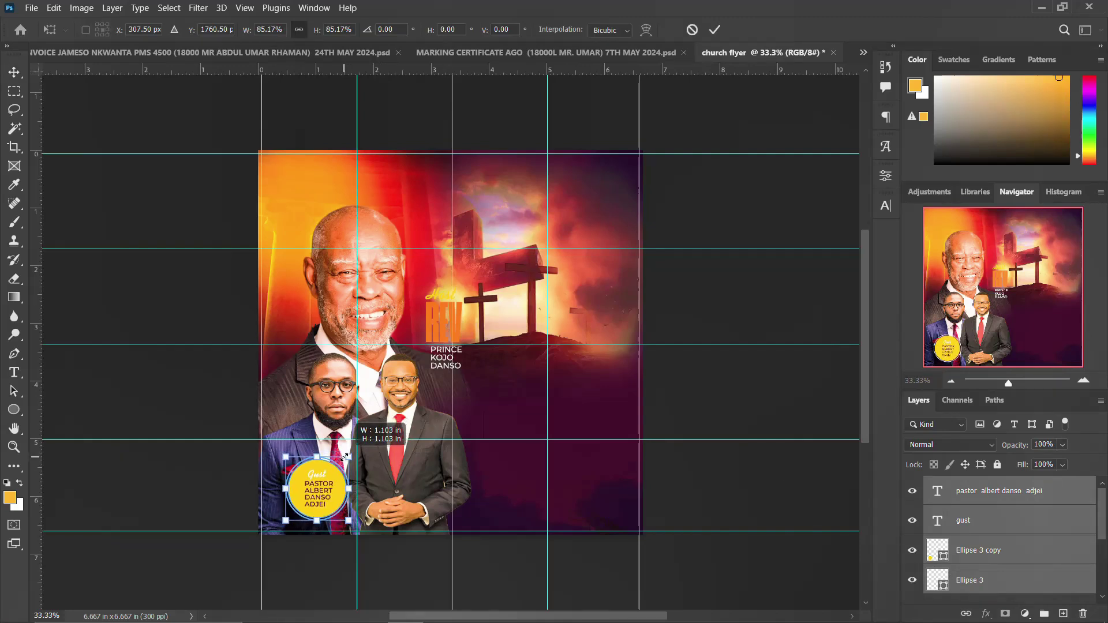
key(Return)
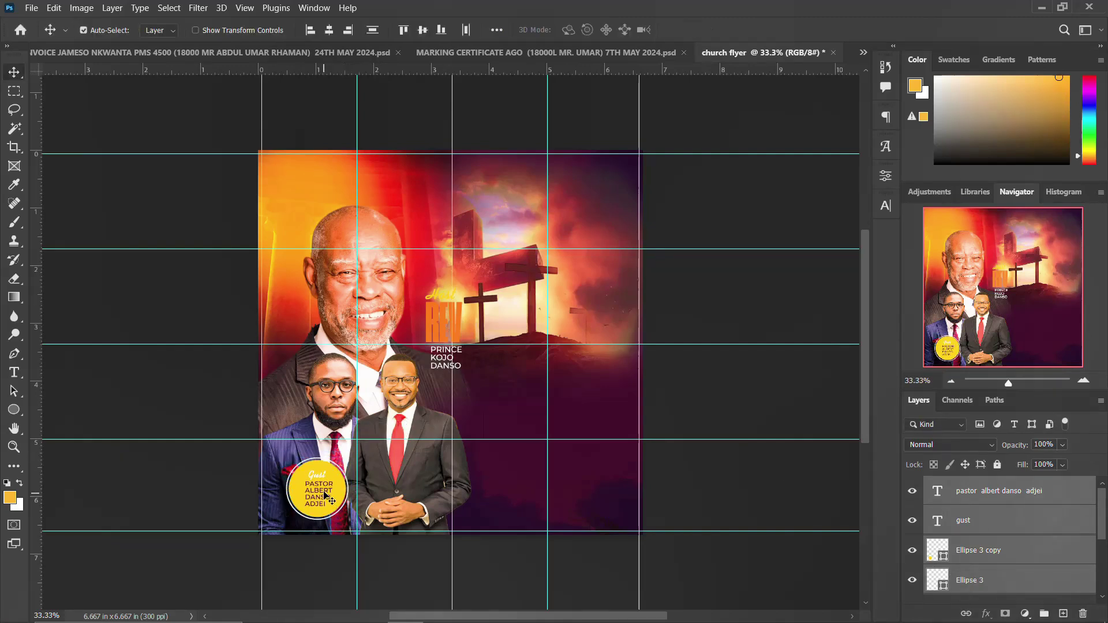
Step: Duplicate all four guest badge layers
click(318, 492)
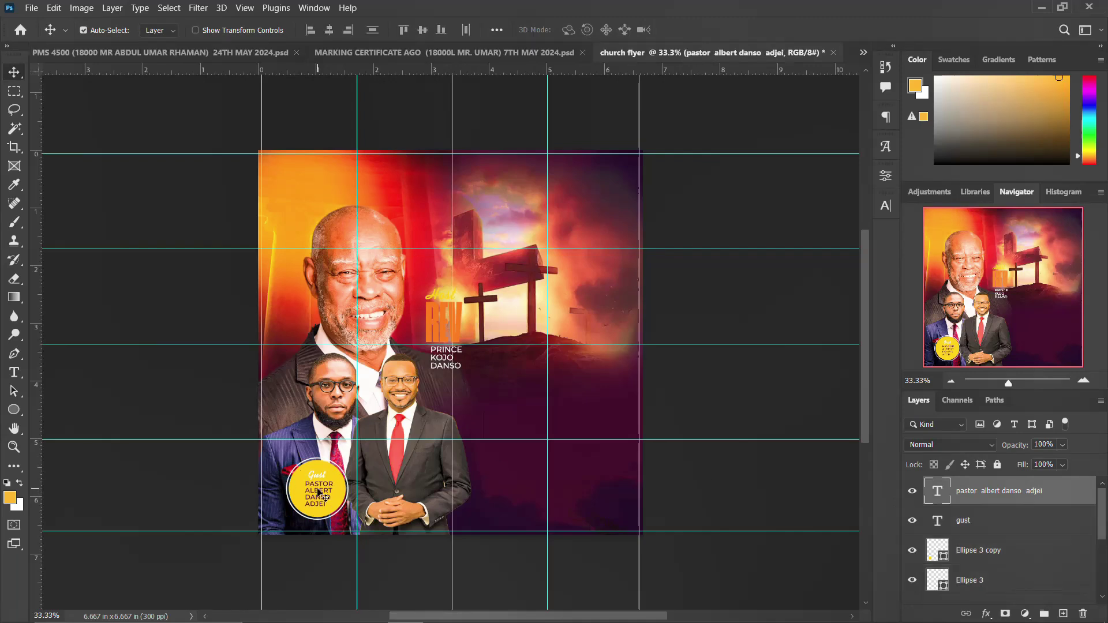
shift+click(984, 580)
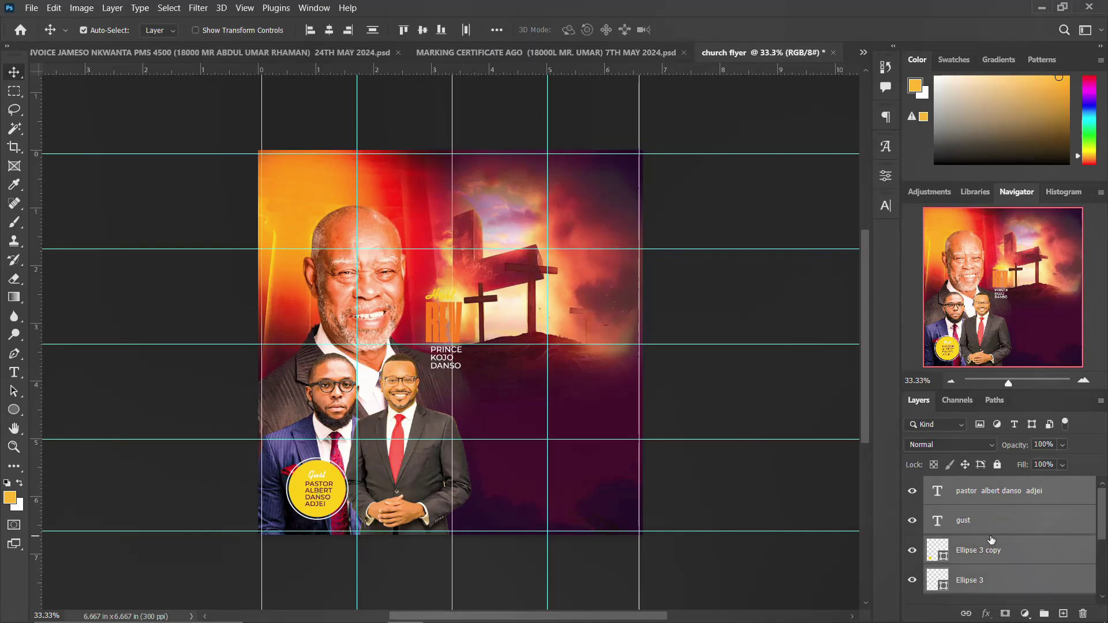
key(ctrl+j)
Step: Move the badge copy onto the right speaker and paste the second guest's name into it
drag(326, 492, 425, 472)
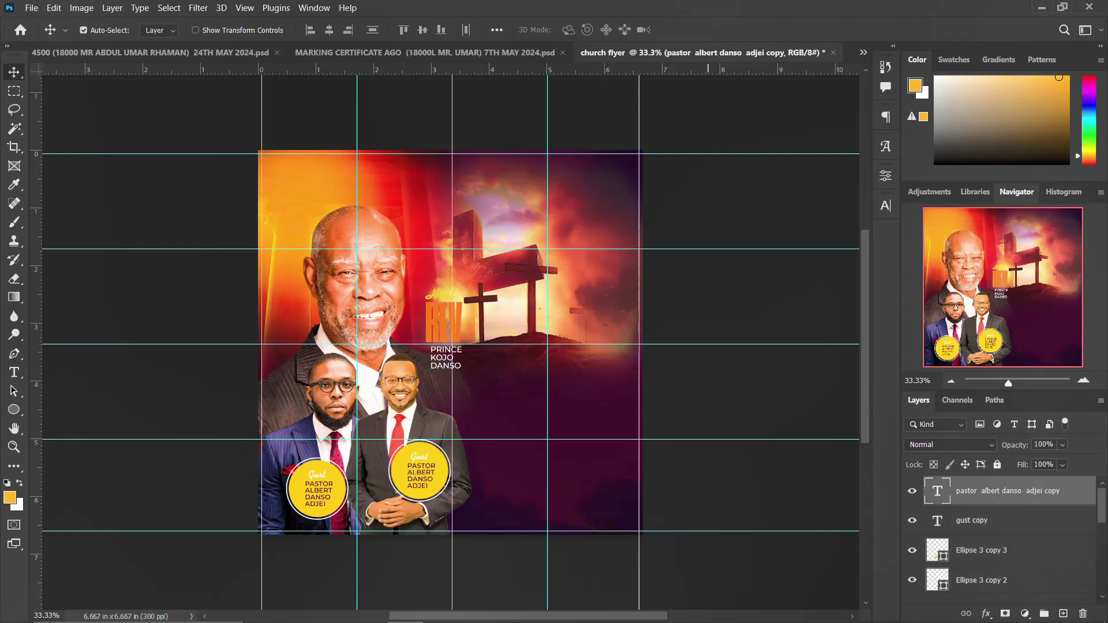
click(513, 609)
scroll(705, 430, down, 2)
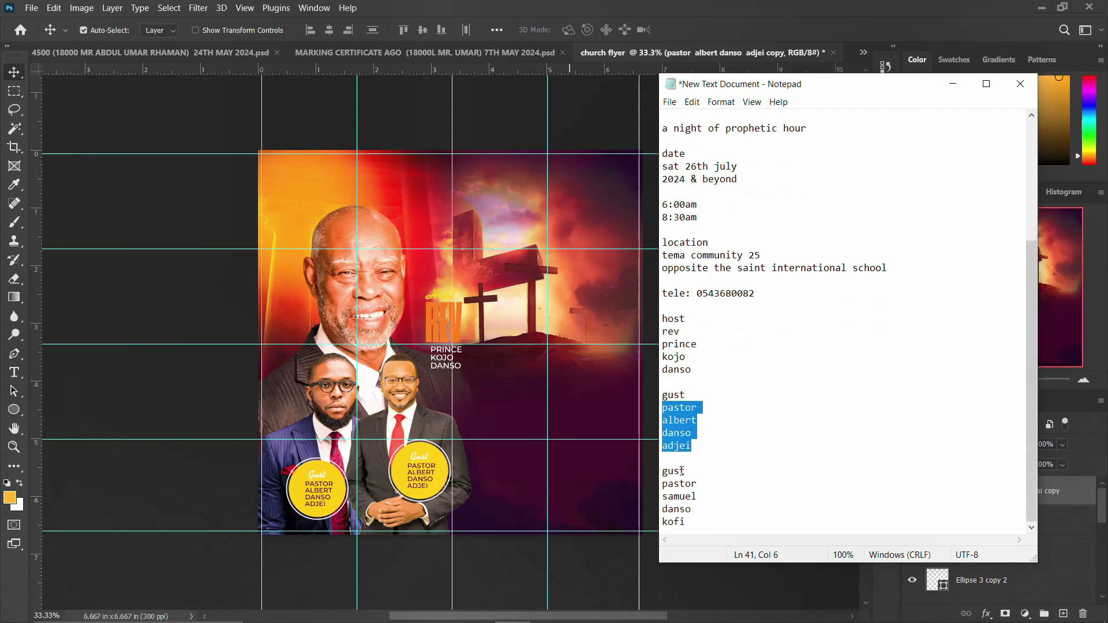
drag(663, 484, 692, 525)
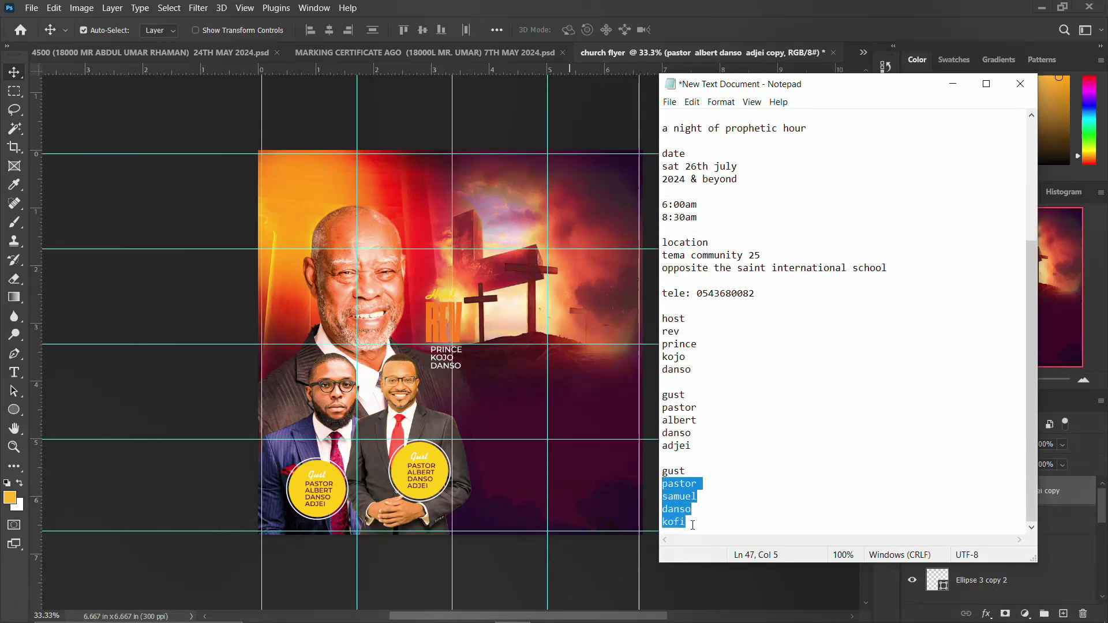
click(625, 134)
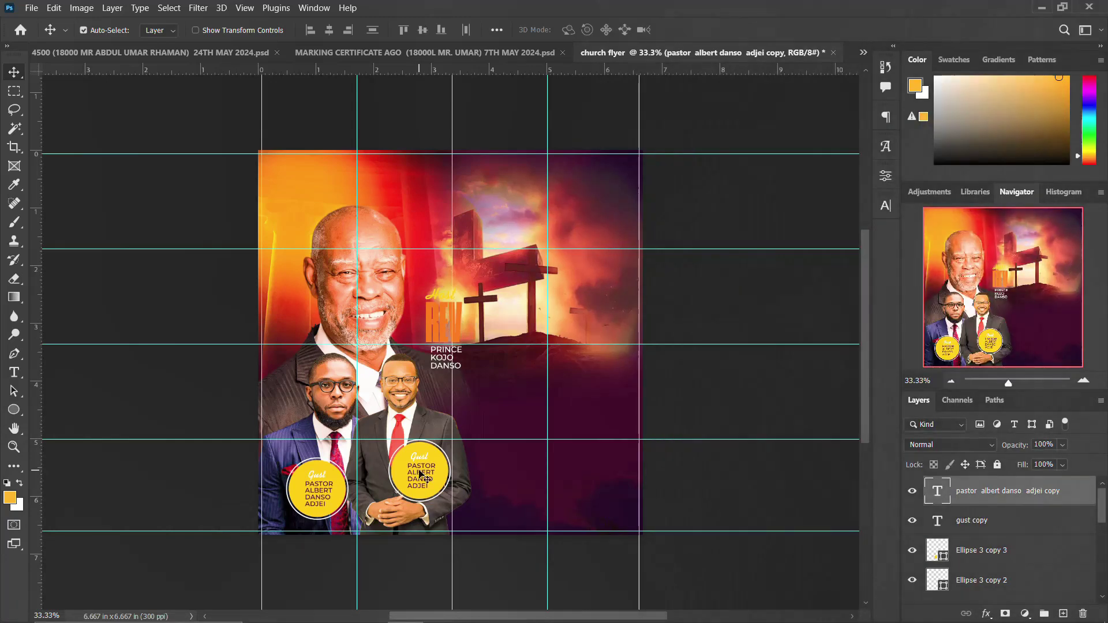
double_click(421, 475)
key(ctrl+v)
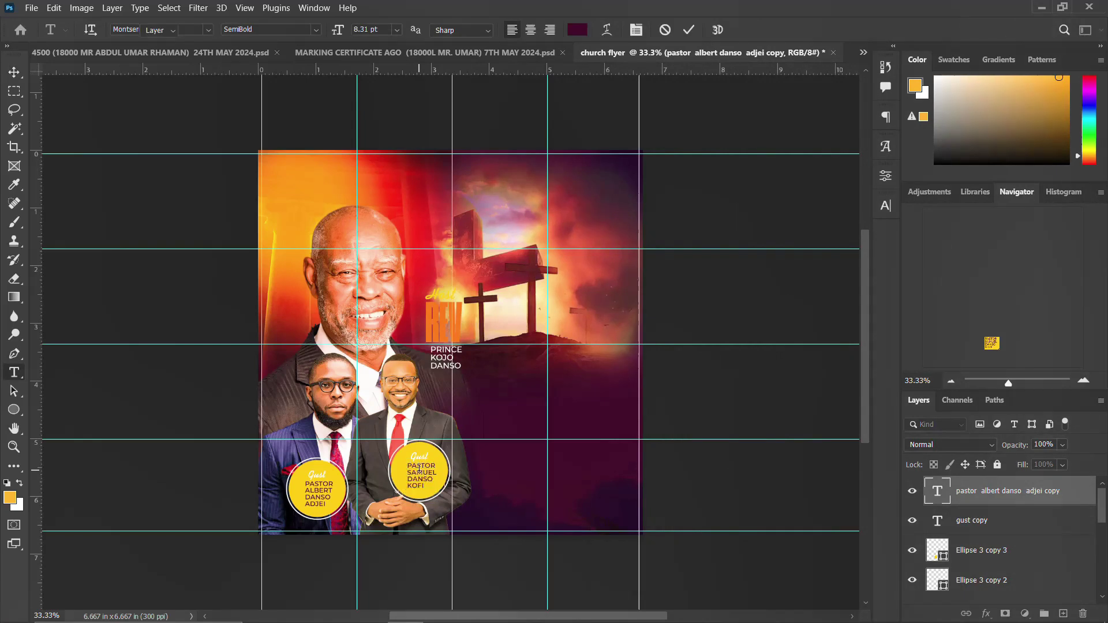
key(ctrl+Return)
Step: Shrink the right badge to about 86% and nudge it up
key(v)
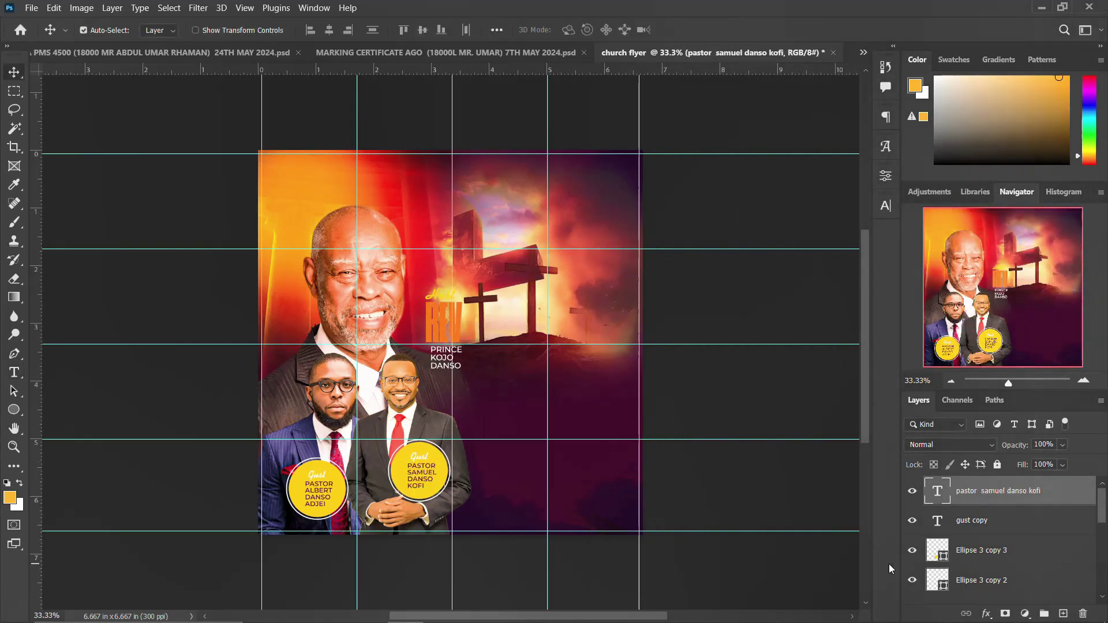
shift+click(983, 580)
key(ctrl+t)
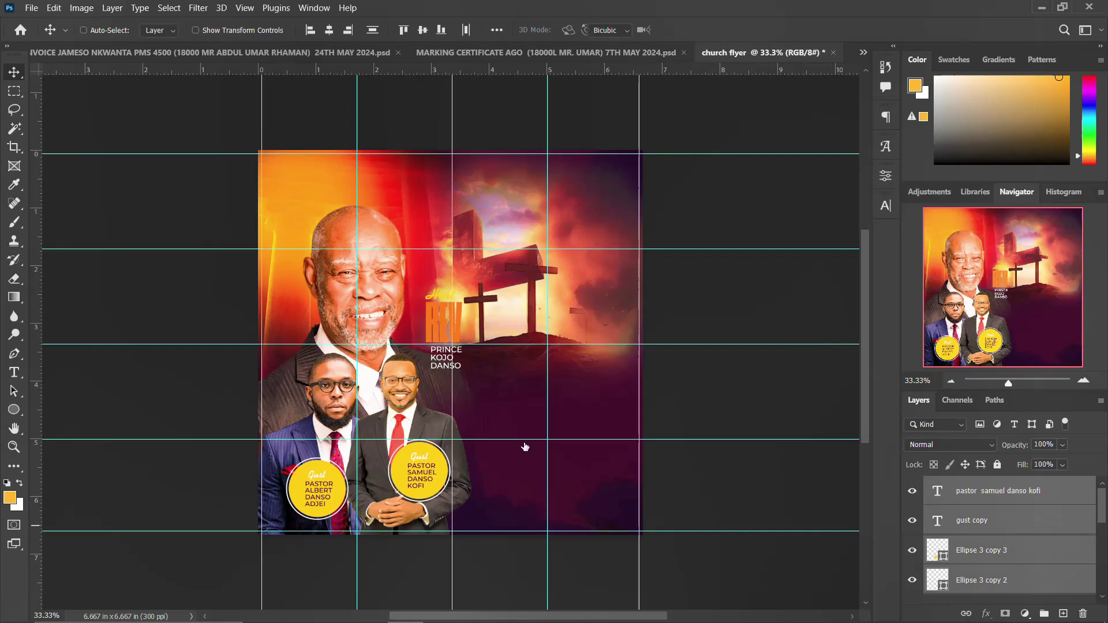
drag(450, 439, 445, 444)
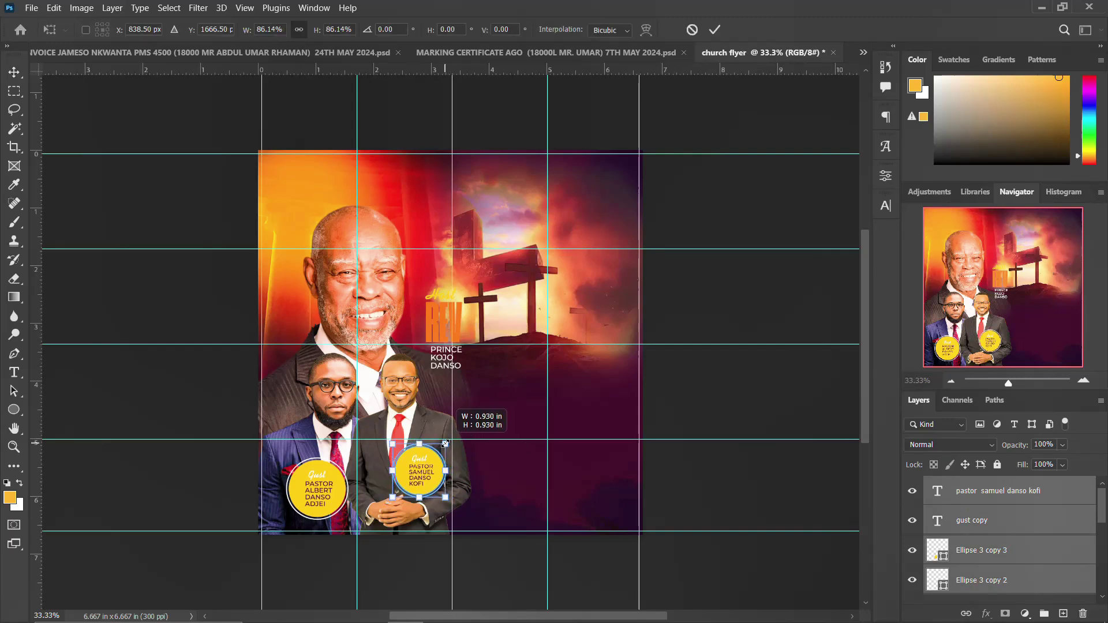
key(Return)
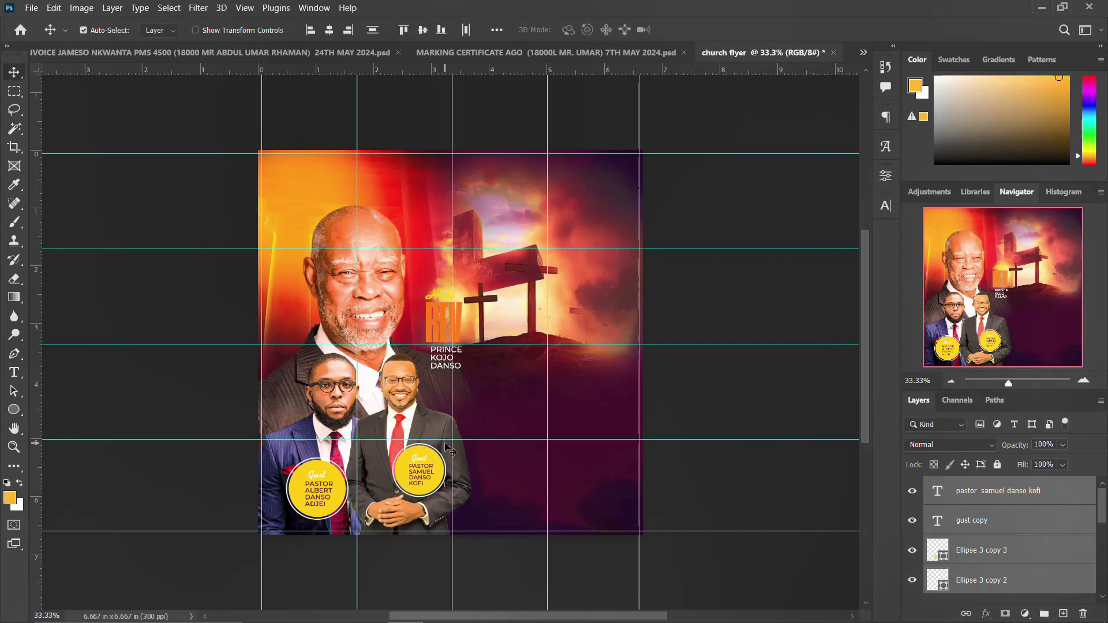
key(shift+Up)
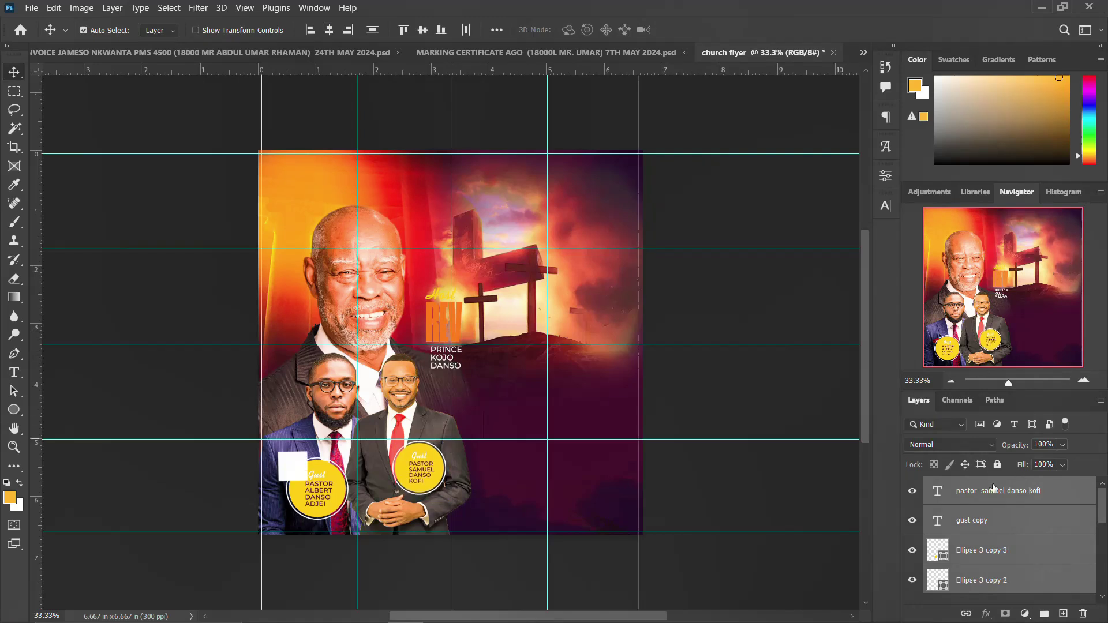
Step: Group the speaker photo, name and badge layers into a group named IMAGES & NAMES
scroll(1037, 508, down, 2)
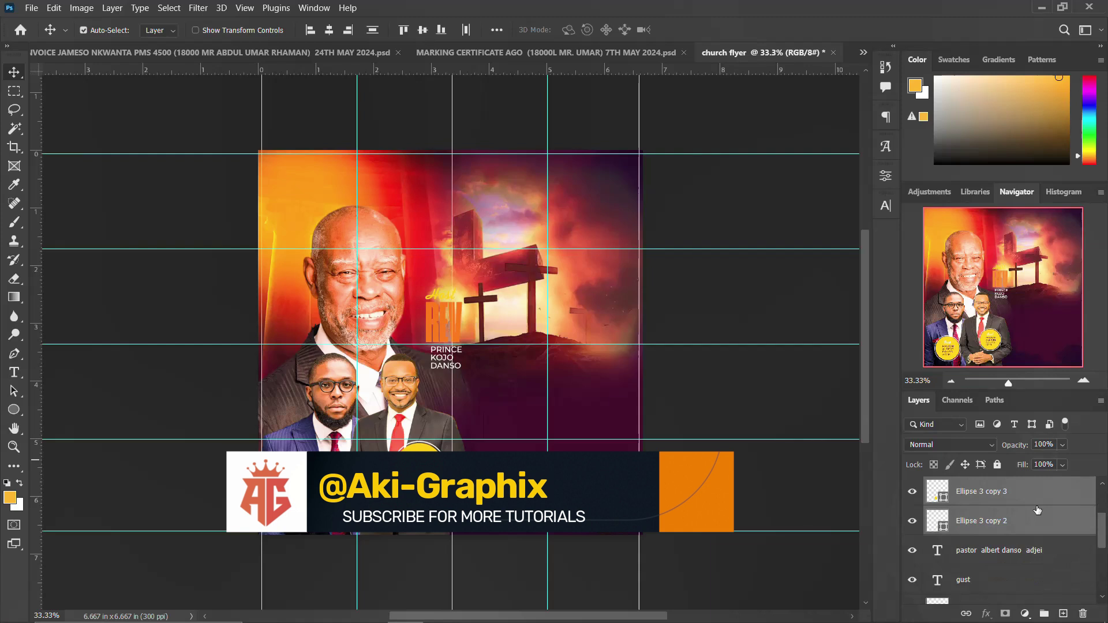
scroll(1037, 509, down, 3)
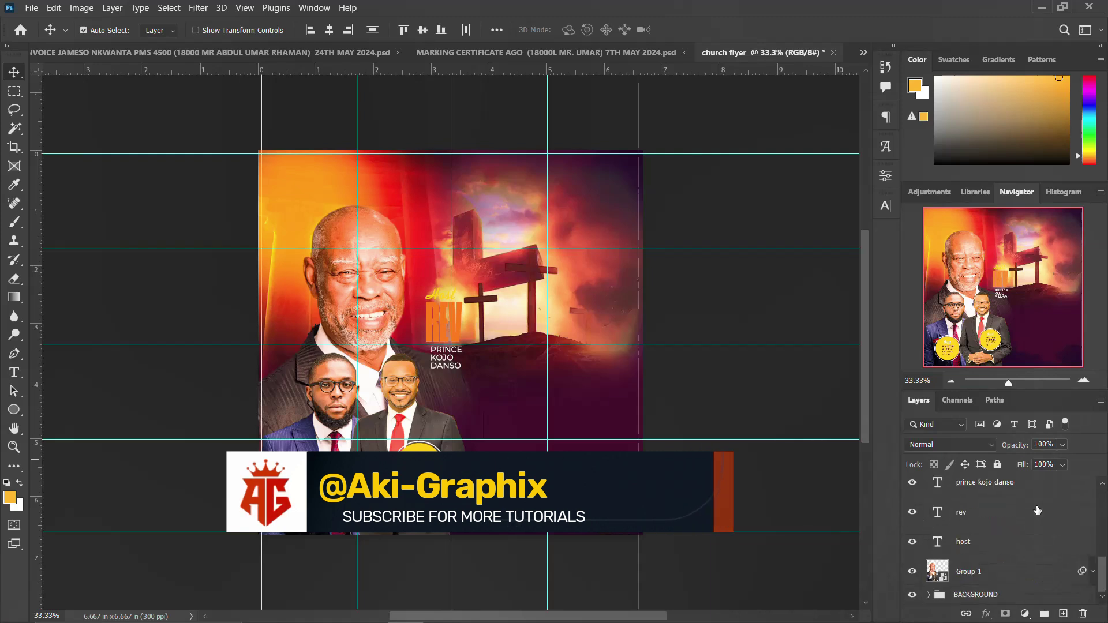
shift+click(997, 572)
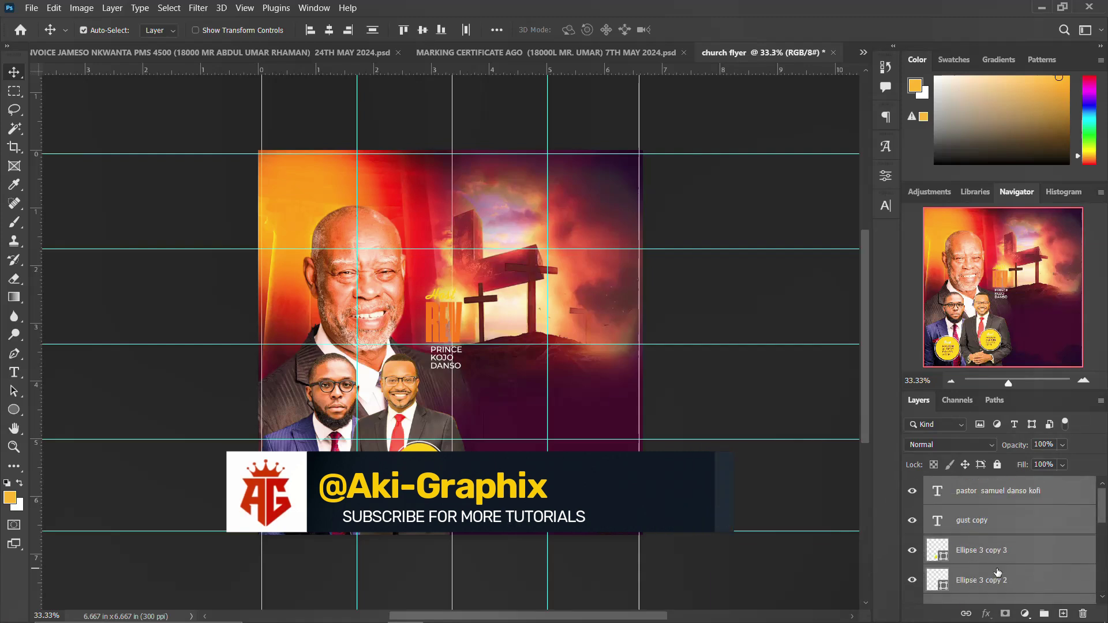
key(ctrl+g)
click(912, 485)
double_click(962, 486)
text(IMAGES & NAMES)
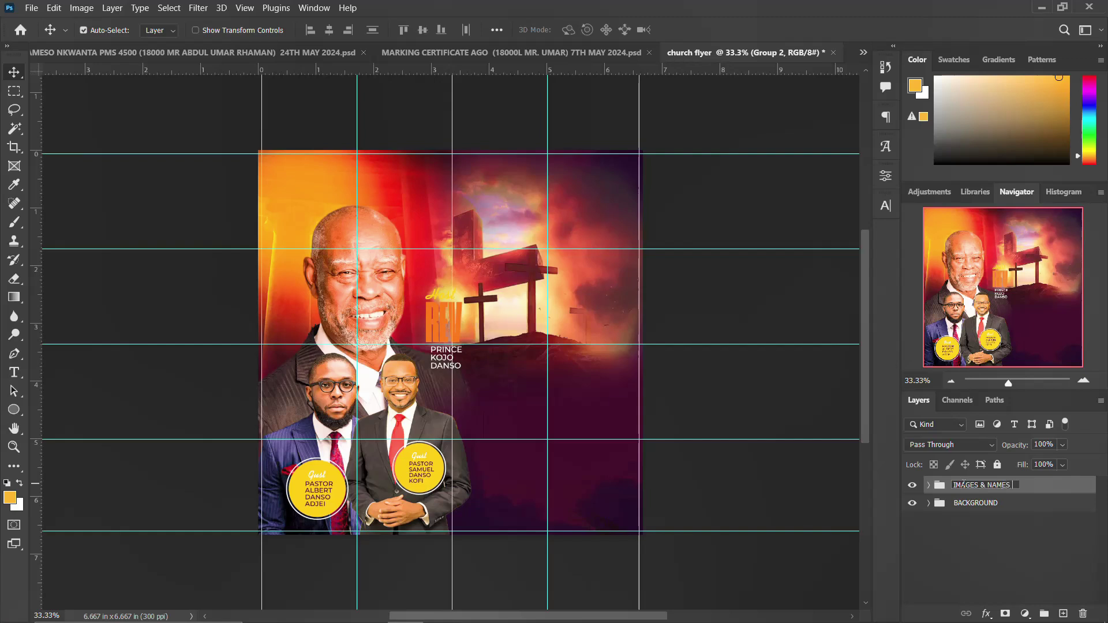
key(Return)
click(912, 485)
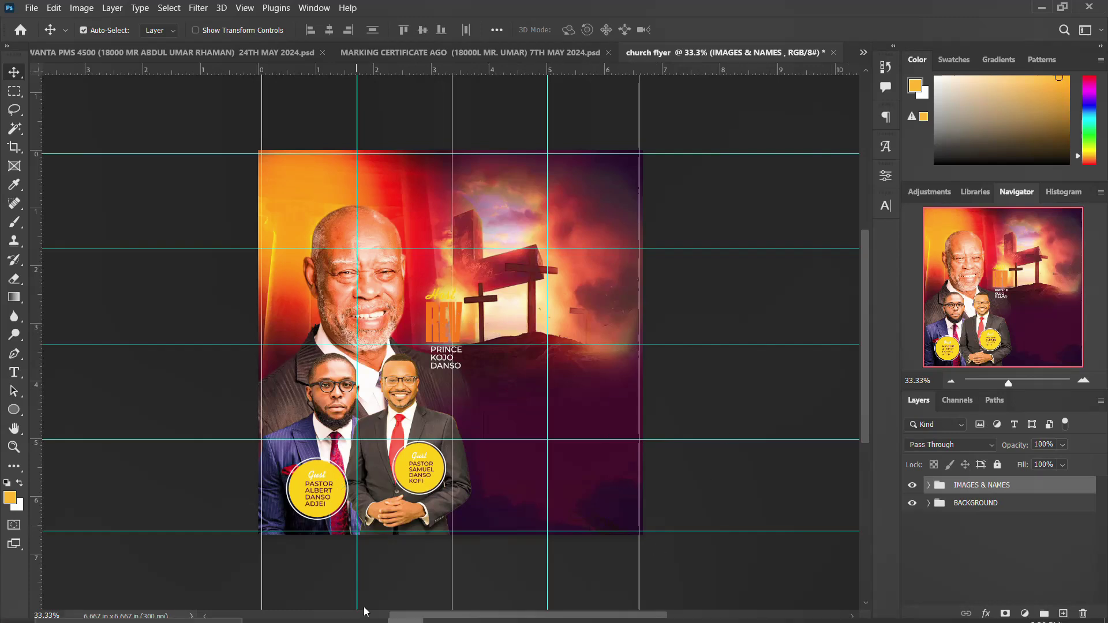
Step: Add a 'supernatural' text layer using the word copied from the notes
click(514, 609)
scroll(711, 295, up, 4)
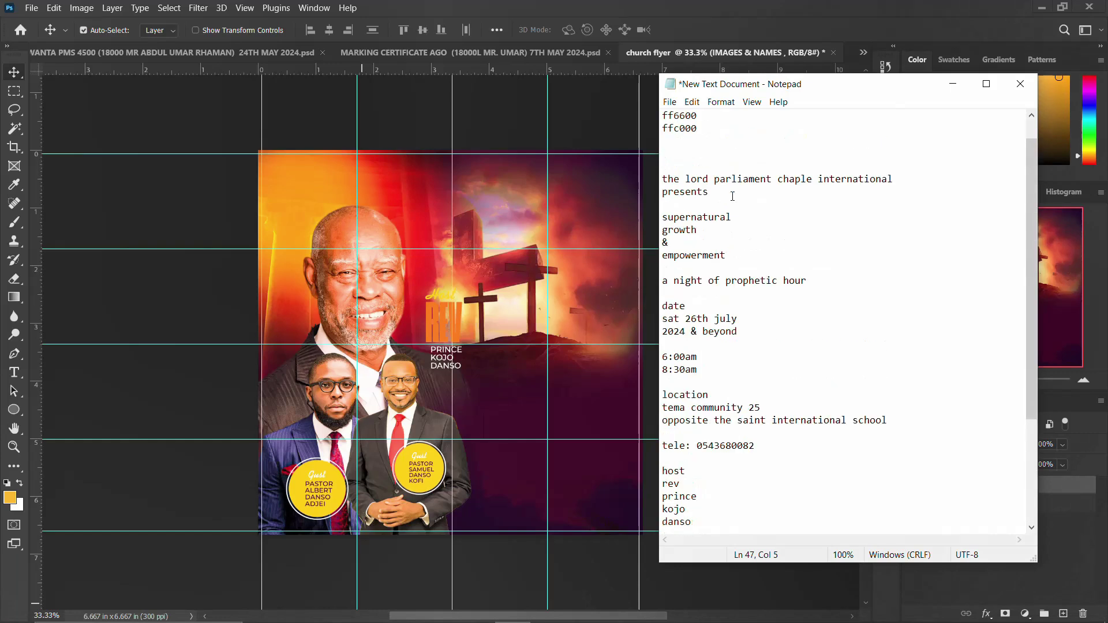
drag(736, 216, 633, 217)
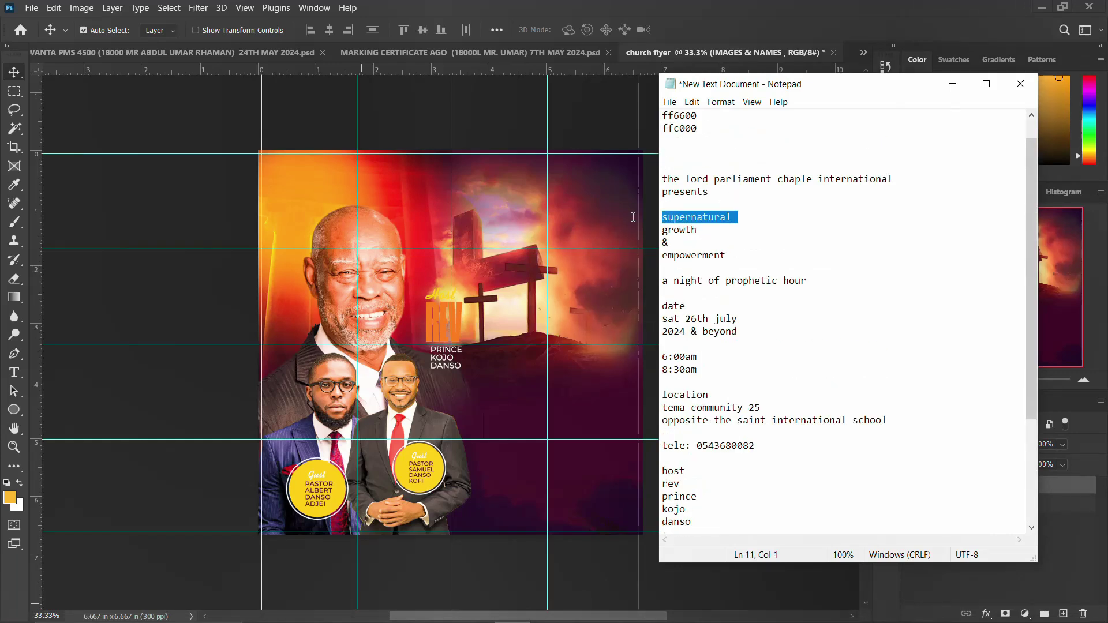
click(633, 217)
key(t)
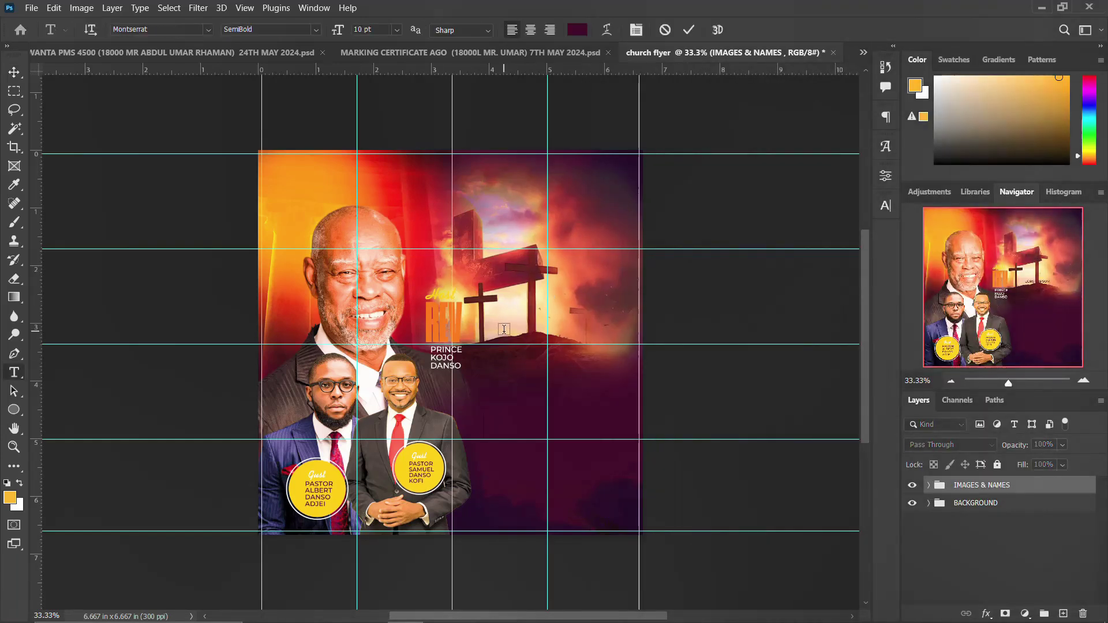
click(504, 329)
key(ctrl+v)
key(ctrl+Return)
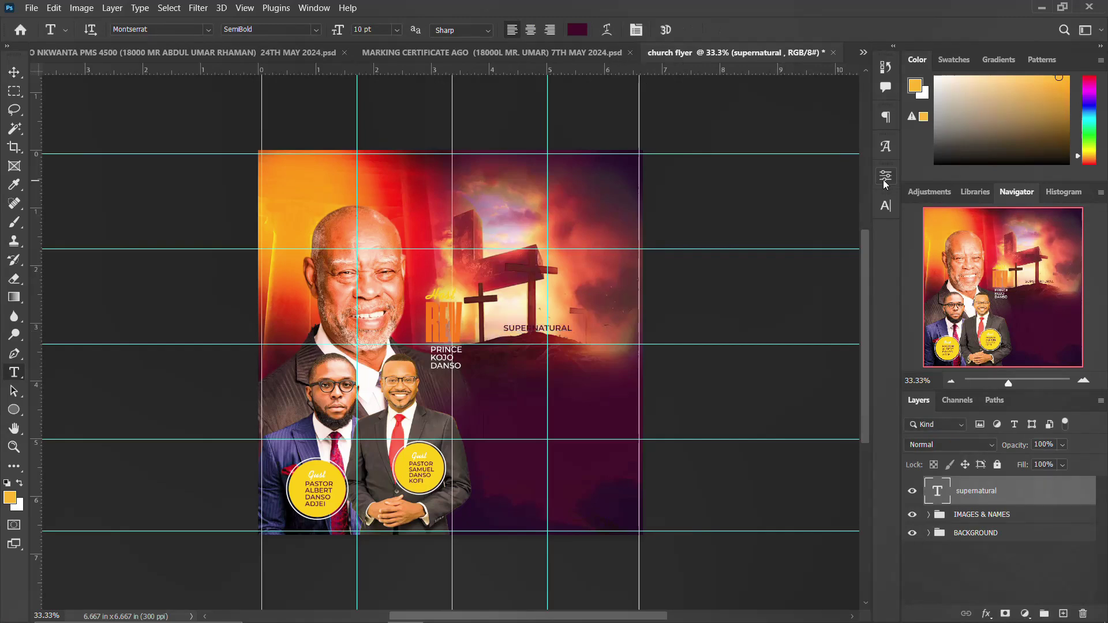
Step: Make the SUPERNATURAL text Bold in the badge yellow (ffc000)
click(886, 206)
click(839, 294)
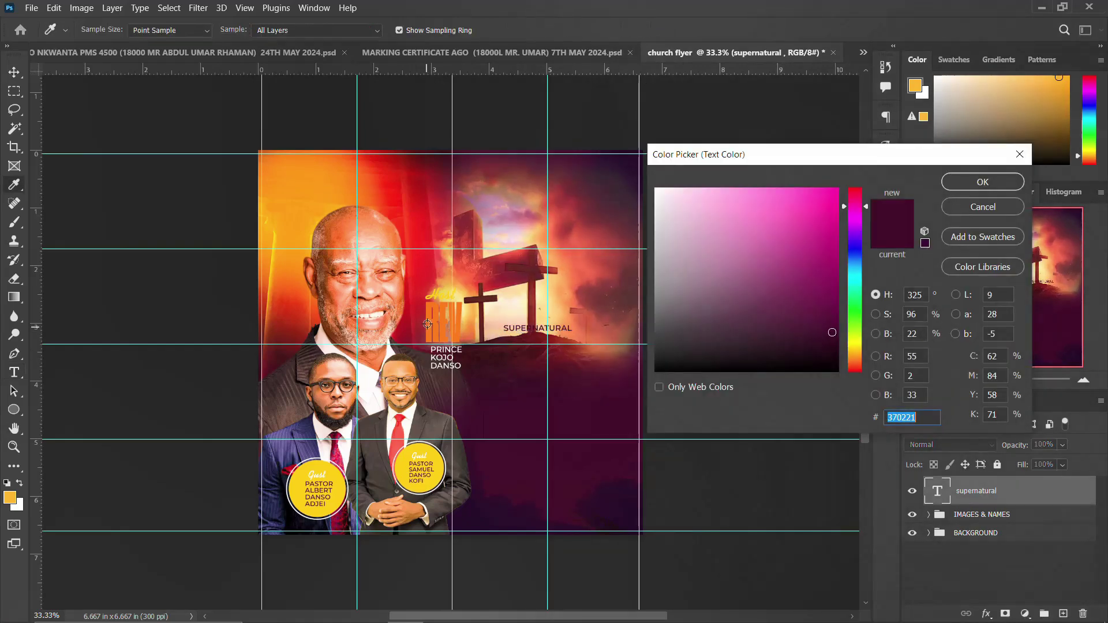
click(297, 482)
click(989, 182)
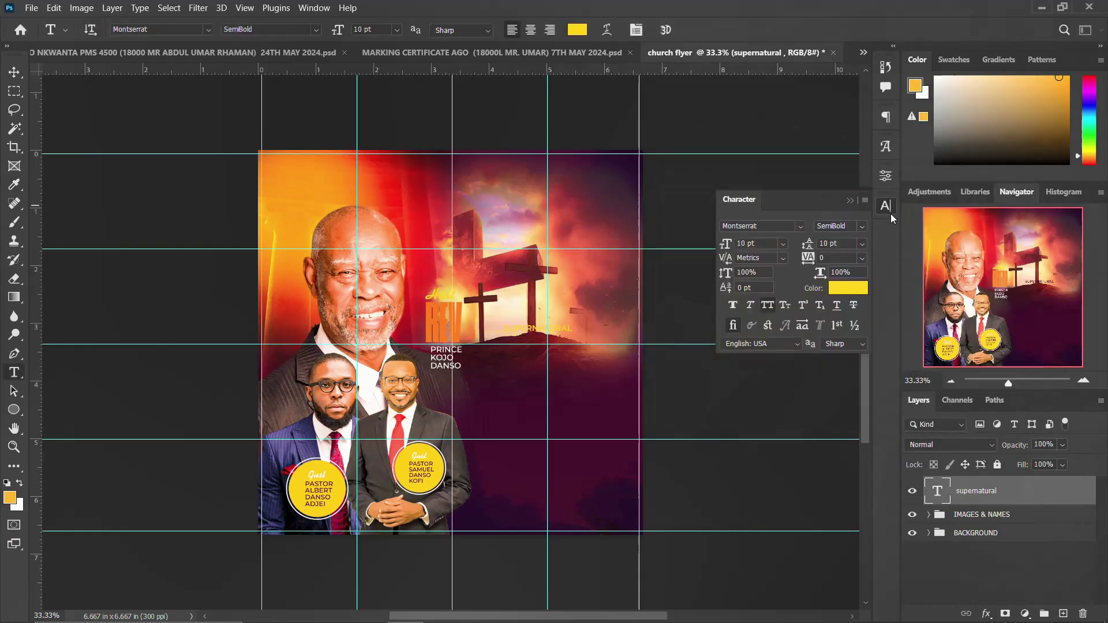
click(859, 226)
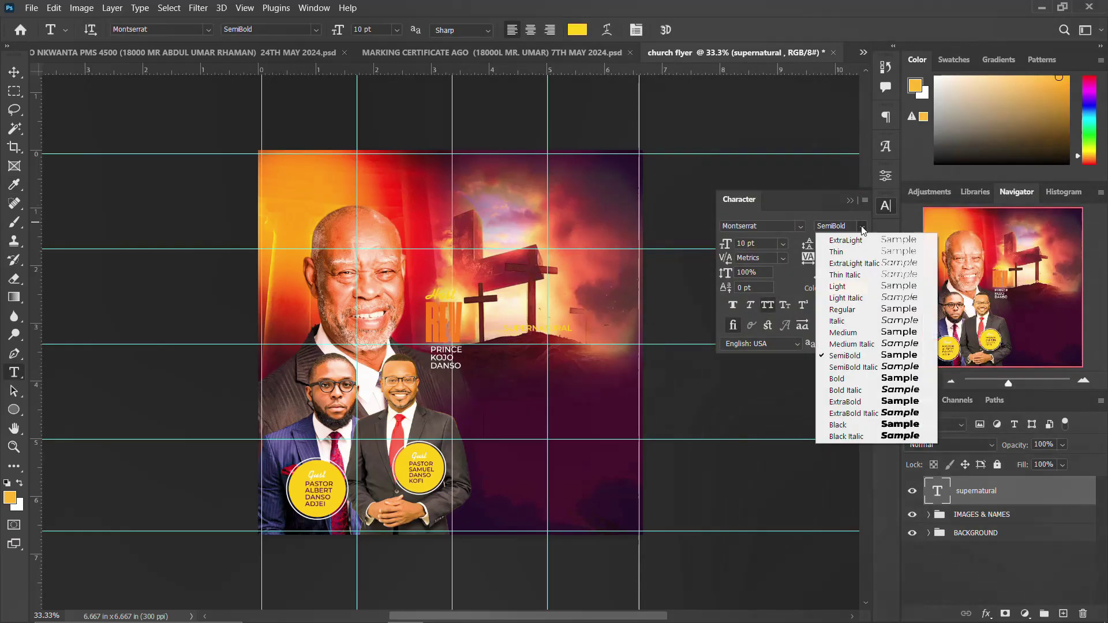
click(858, 380)
click(888, 208)
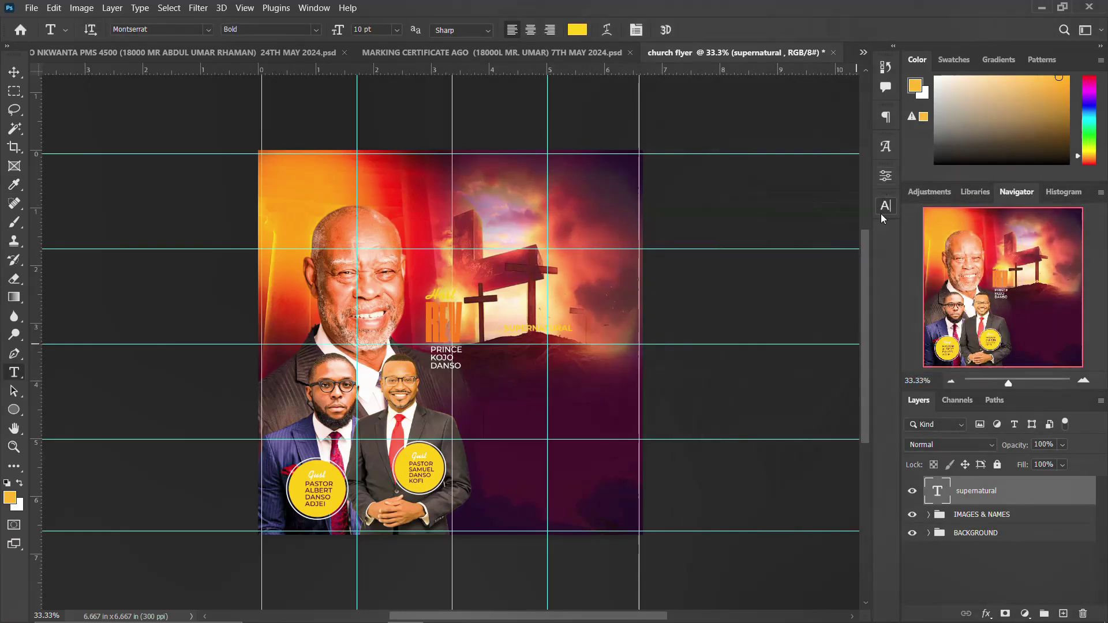
Step: Enlarge SUPERNATURAL to about 23.23 pt and place it below the host's name
key(ctrl+t)
mouse_move(574, 333)
mouse_down()
mouse_move(668, 342)
mouse_move(581, 380)
mouse_up()
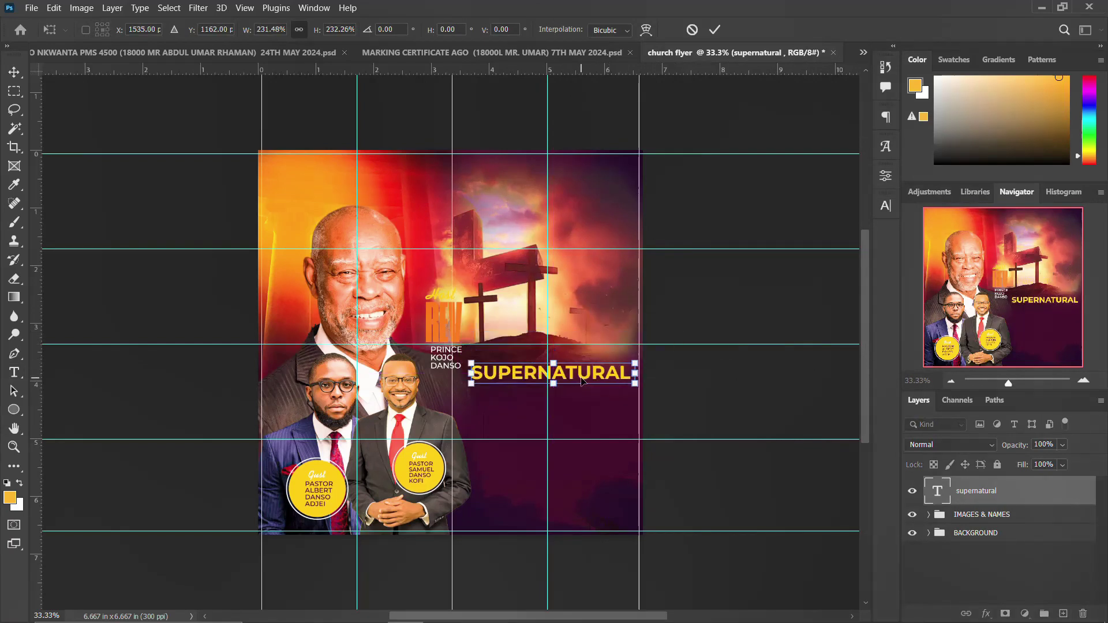
key(Left)
key(Left)
key(Left)
key(Left)
key(Left)
key(Left)
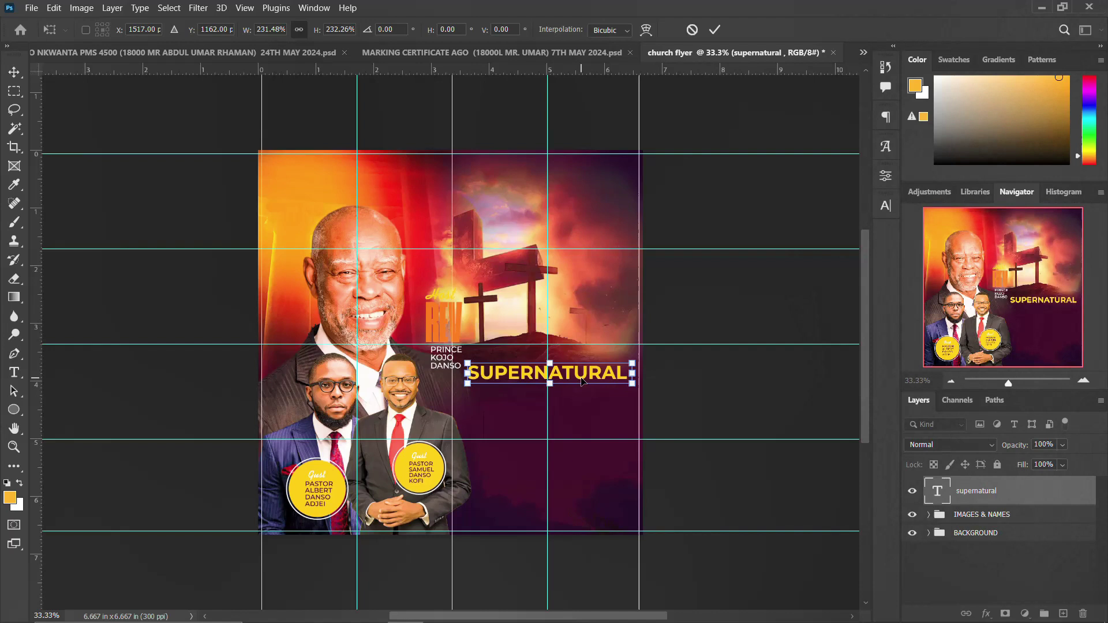
key(Return)
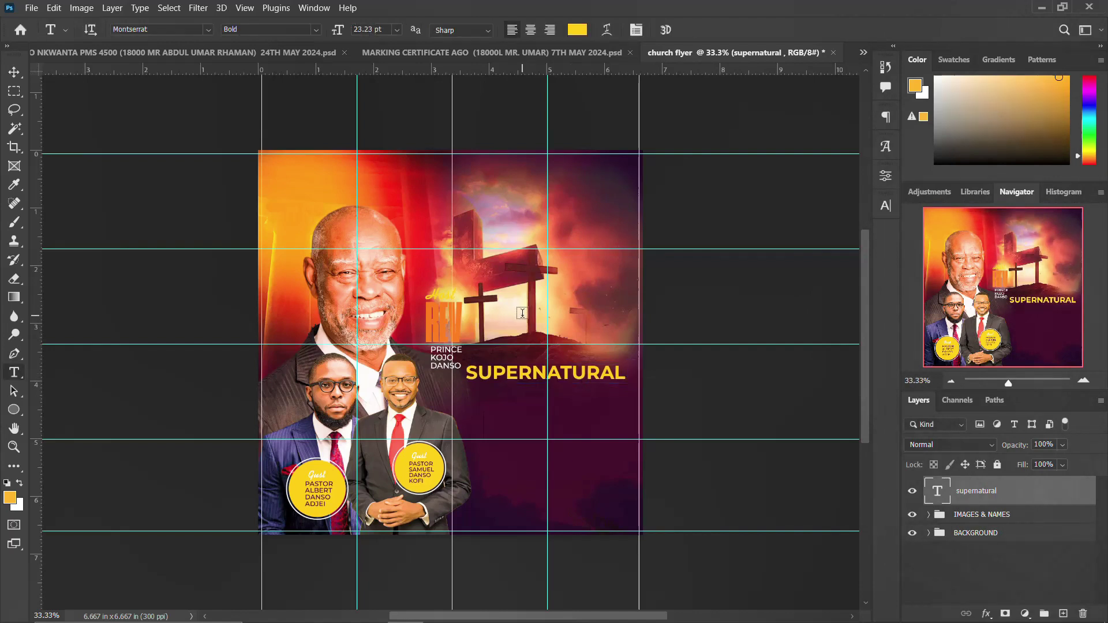
Step: Nudge the CROSS IMAGE background layer upward
key(v)
click(523, 309)
click(1007, 587)
scroll(1007, 588, down, 1)
scroll(1007, 589, down, 2)
scroll(1007, 589, down, 1)
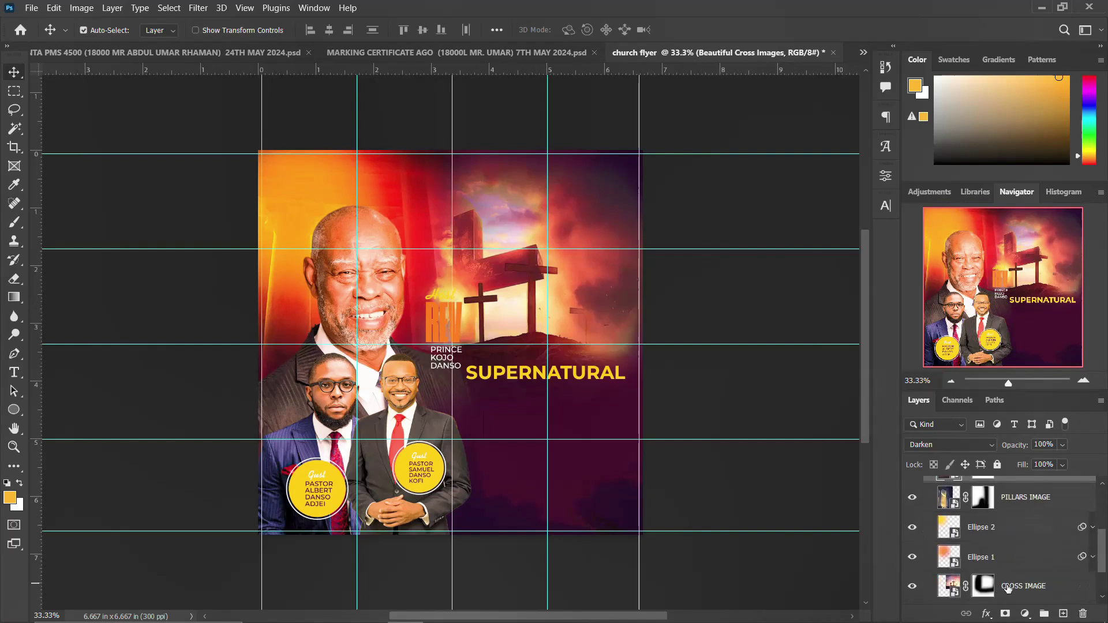
click(1010, 587)
key(shift+Up)
key(shift+Up)
key(shift+Up)
key(shift+Up)
key(shift+Up)
key(shift+Up)
key(shift+Up)
key(shift+Up)
key(shift+Up)
key(shift+Up)
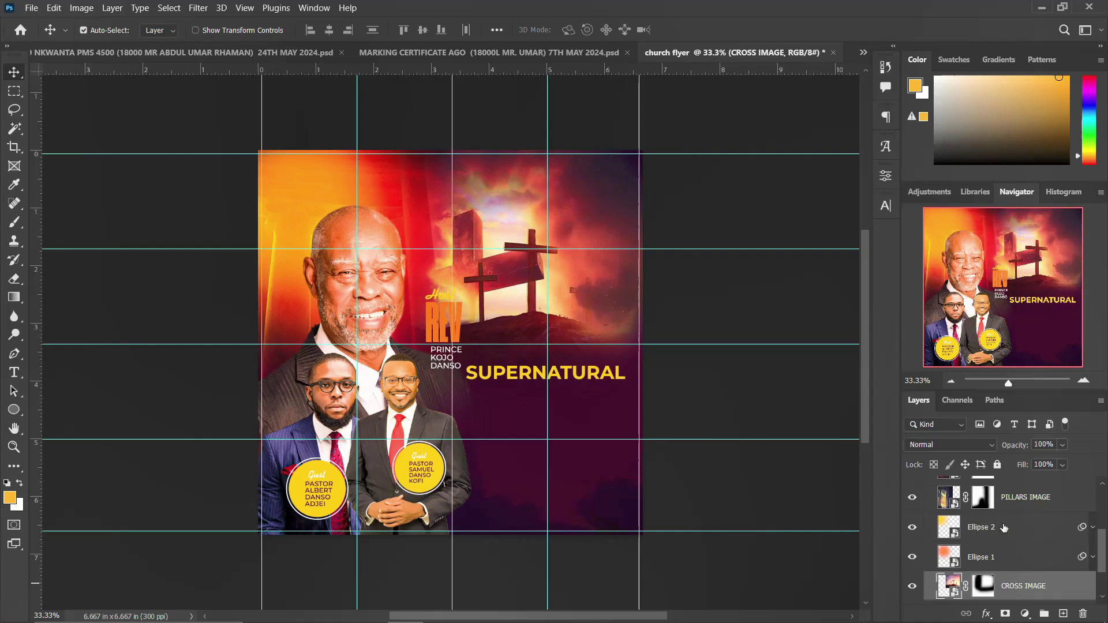
Step: Nudge the Beautiful Cross Images layer up and raise the SUPERNATURAL heading slightly
scroll(1007, 507, up, 2)
click(1022, 525)
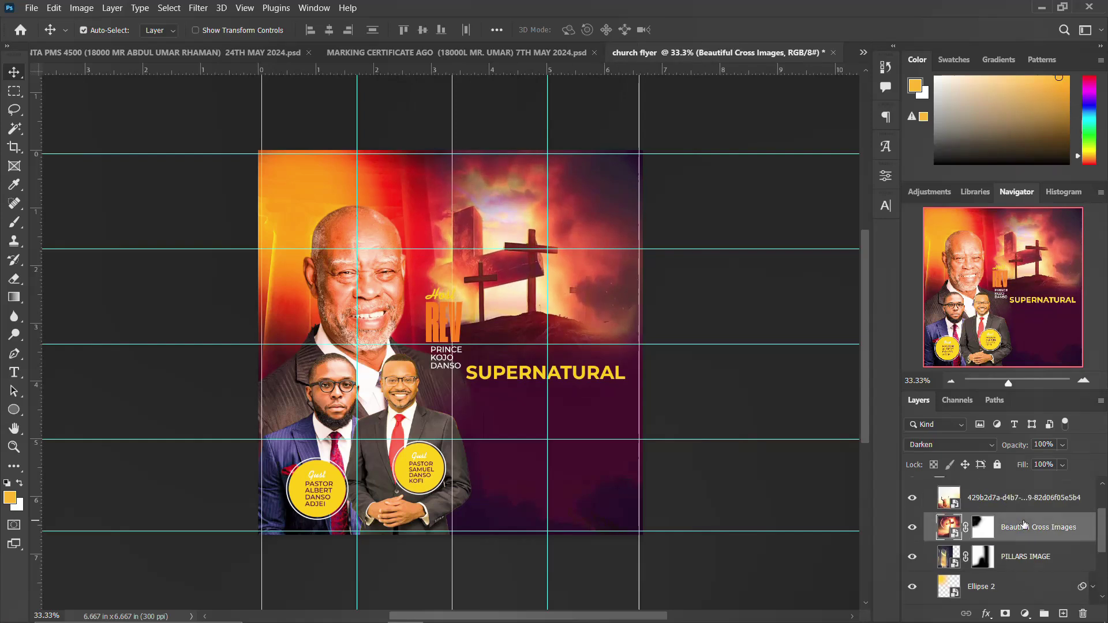
key(shift+Up)
key(shift+Up)
key(shift+Up)
key(shift+Up)
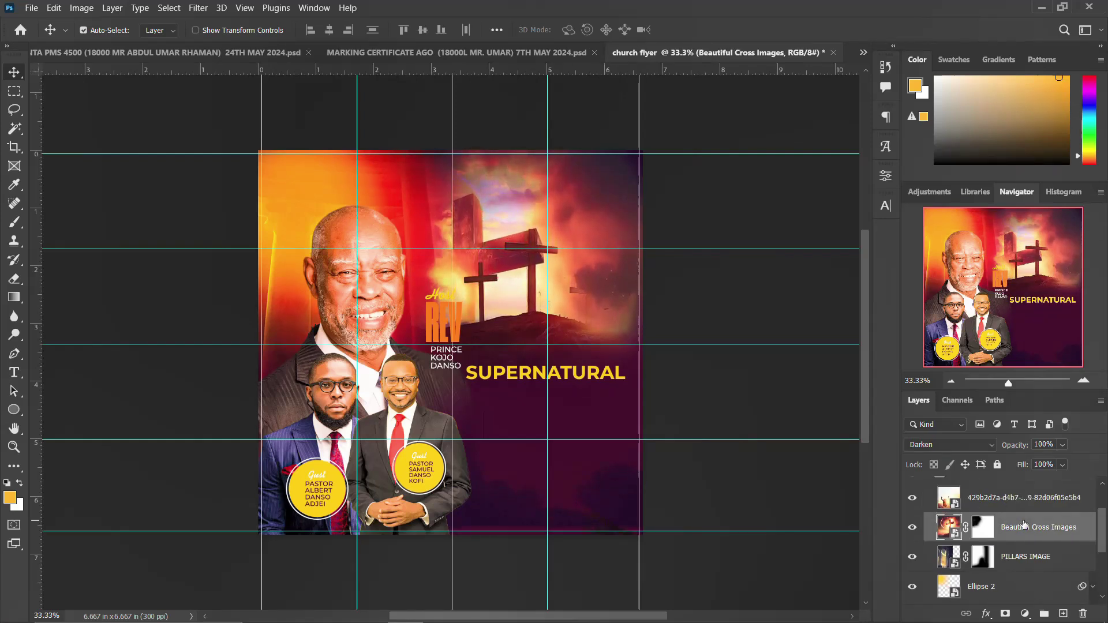
key(shift+Up)
key(shift+Up)
key(shift+Up)
key(shift+Up)
key(shift+Up)
key(shift+Up)
key(shift+Up)
key(shift+Up)
key(shift+Up)
key(shift+Up)
key(shift+Up)
key(shift+Up)
key(shift+Up)
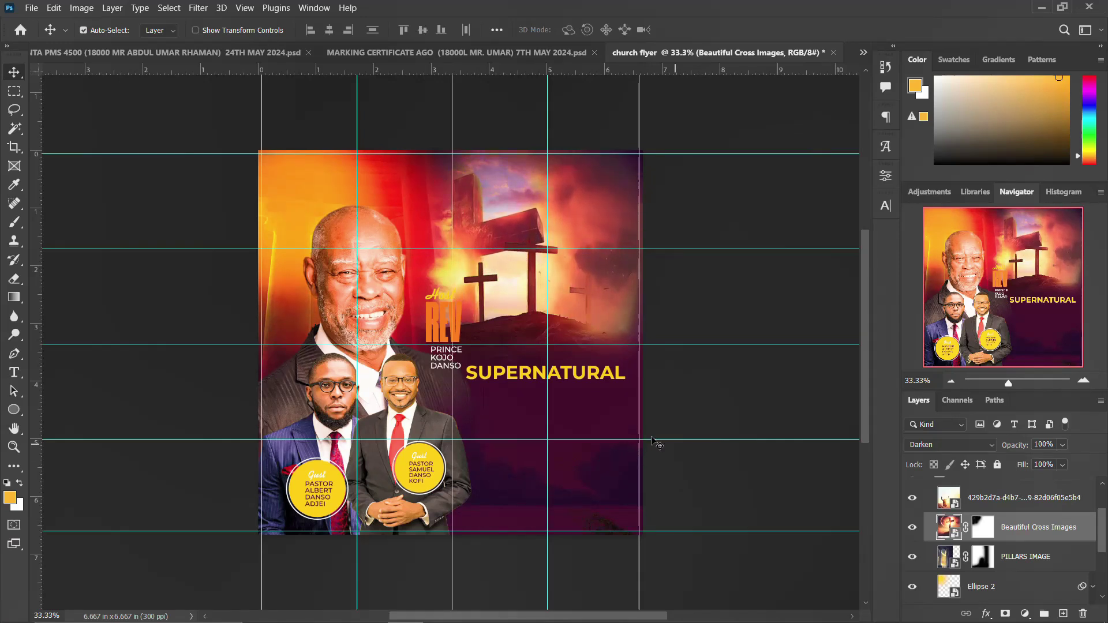
drag(535, 380, 535, 359)
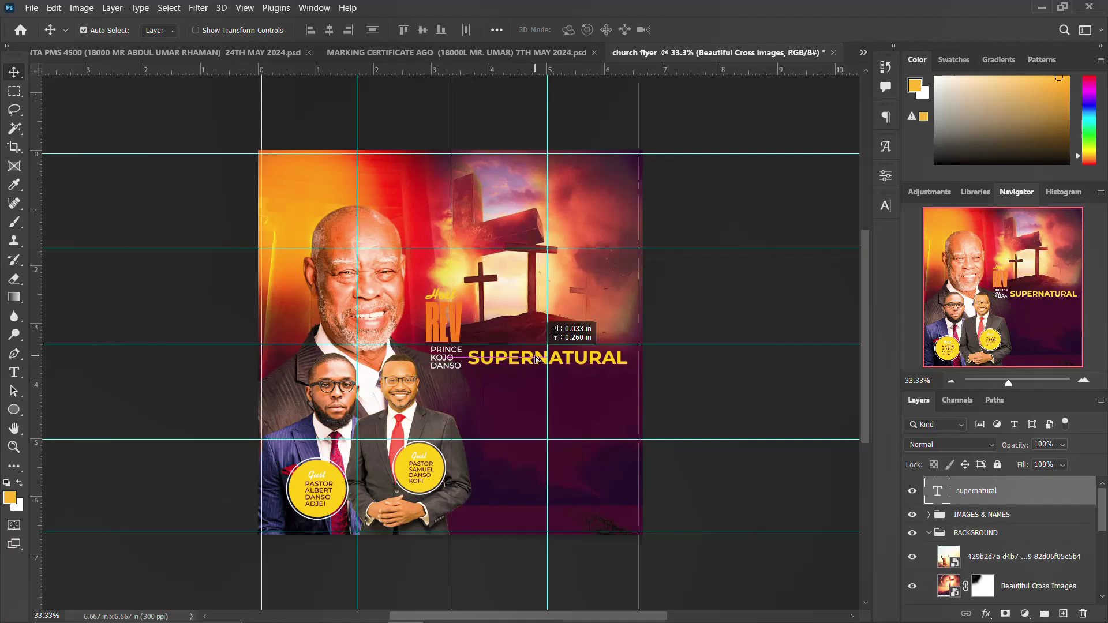
Step: Copy 'growth' from the notes into a duplicate of SUPERNATURAL placed just below it
click(512, 609)
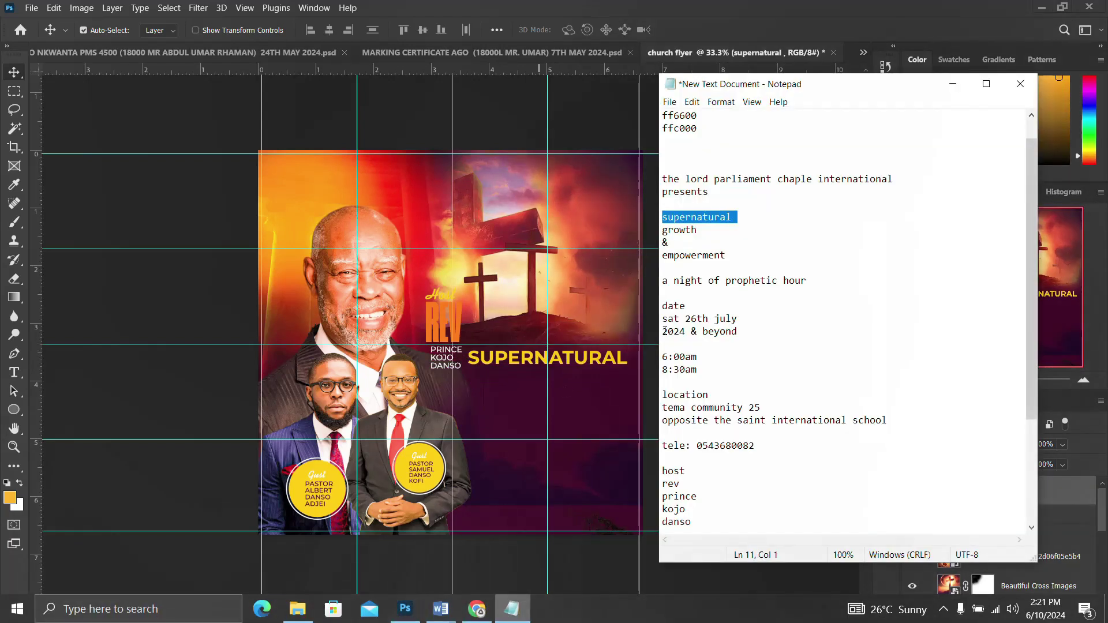
drag(698, 230, 653, 231)
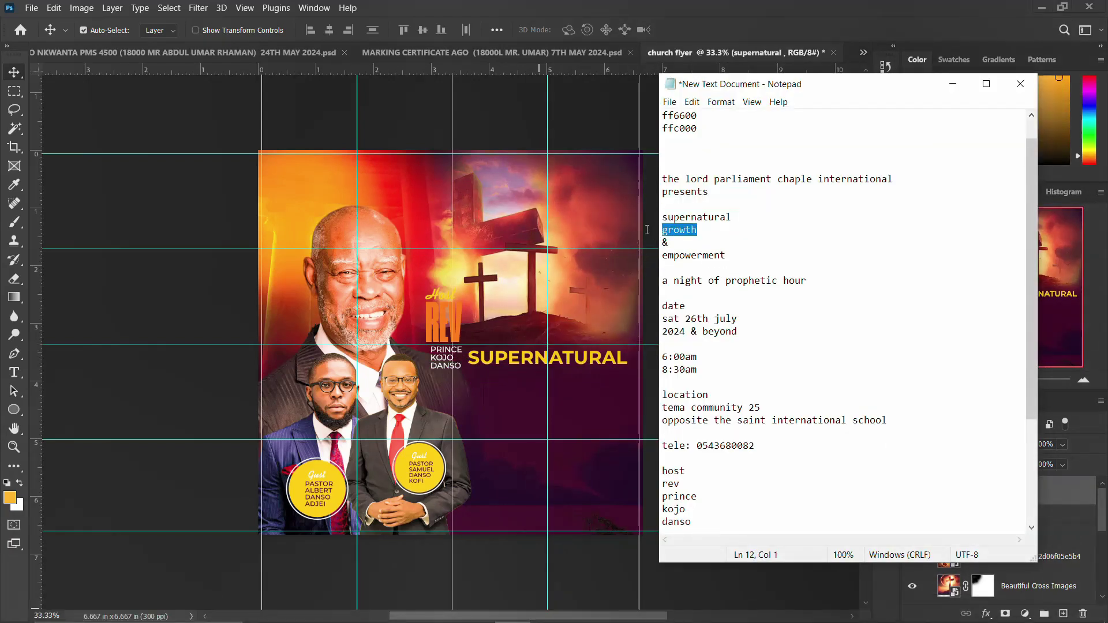
click(647, 230)
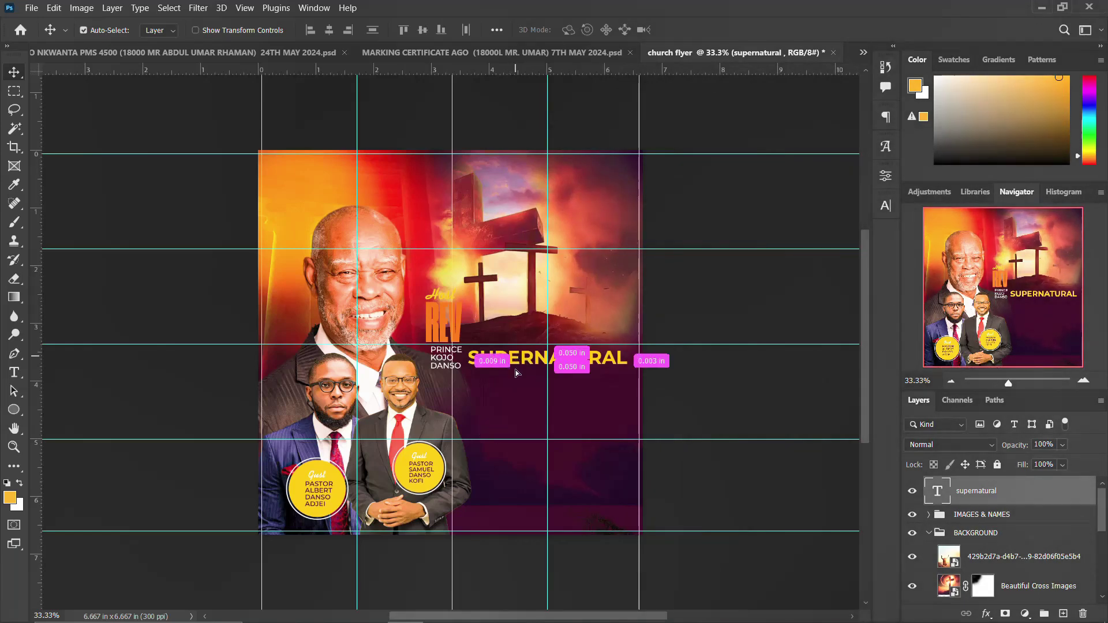
drag(521, 363, 521, 379)
double_click(521, 377)
key(ctrl+v)
key(ctrl+Return)
key(v)
Step: Set the GROWTH text font to Humane Bold
click(886, 206)
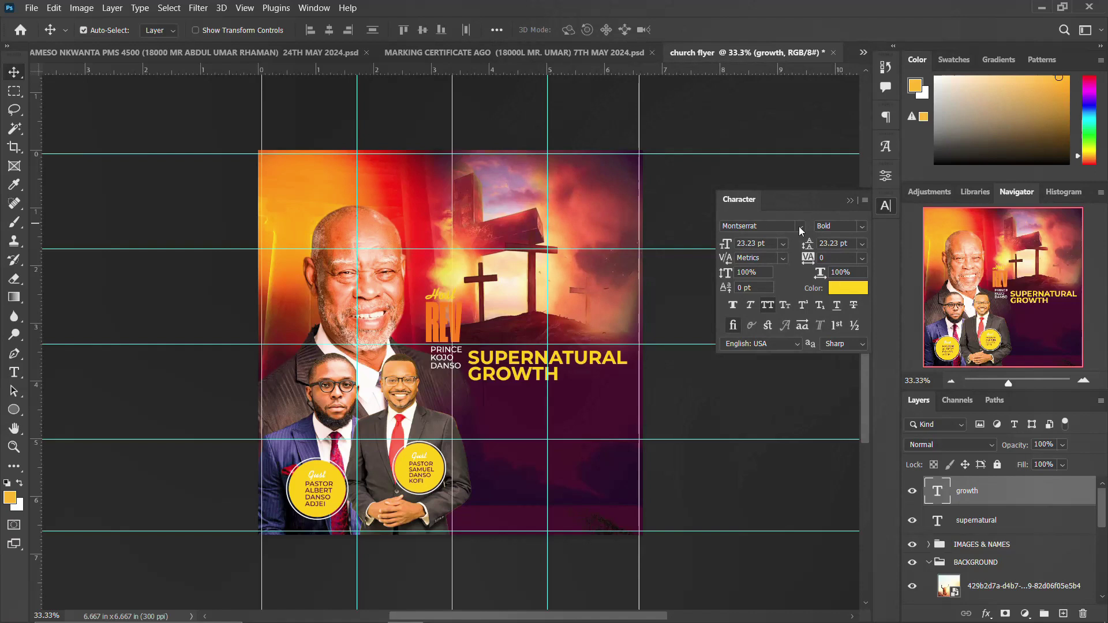
click(800, 226)
click(784, 299)
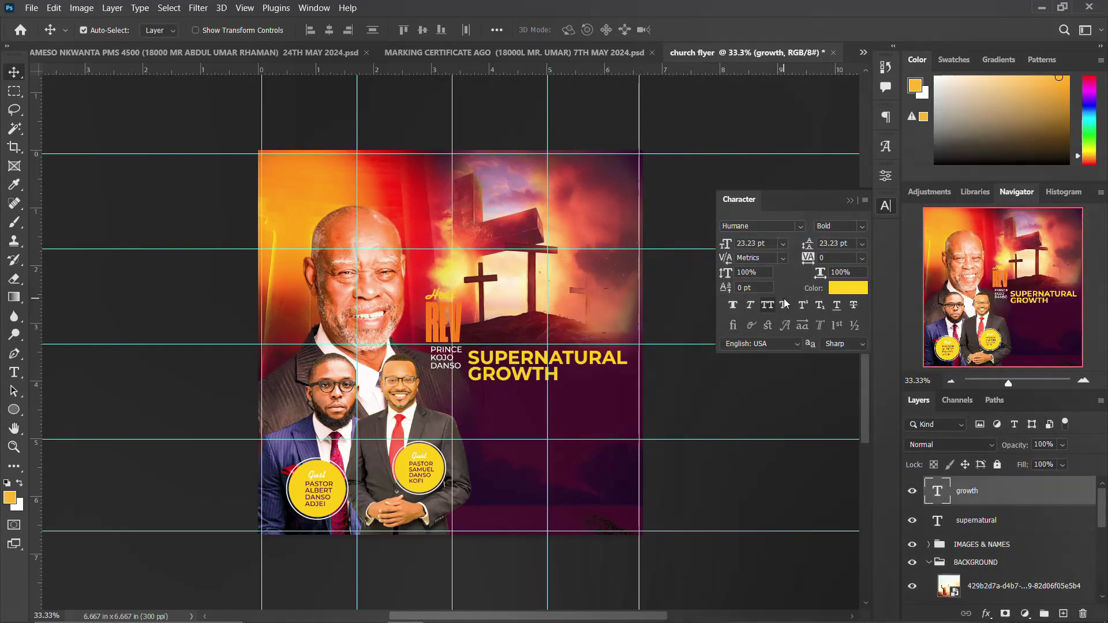
click(861, 226)
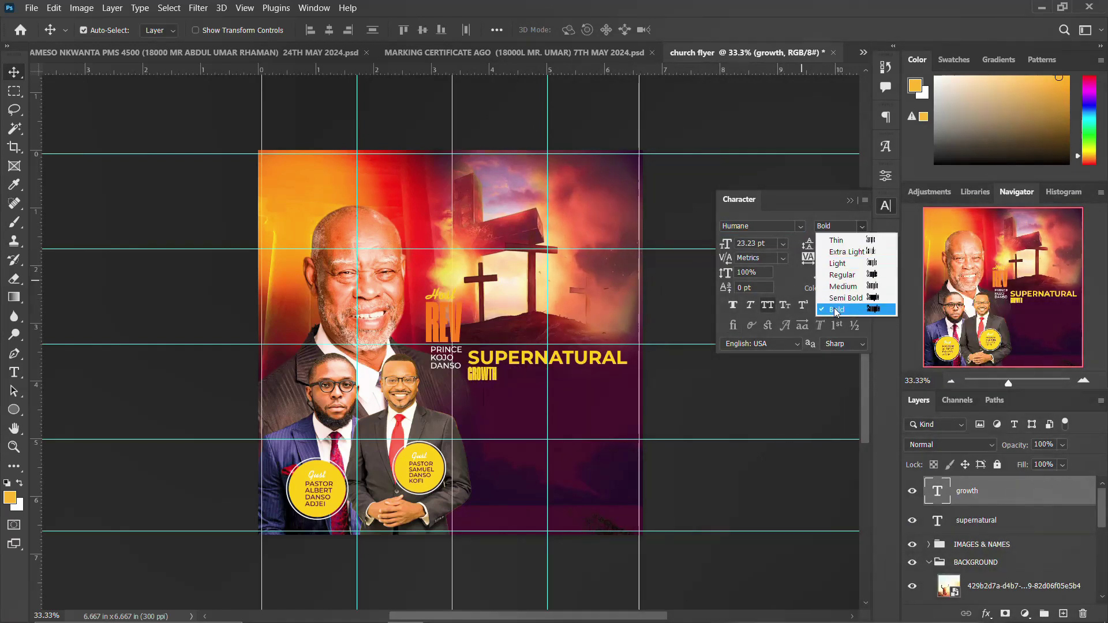
click(835, 310)
click(881, 210)
Step: Enlarge GROWTH several times and position it directly under SUPERNATURAL
key(ctrl+t)
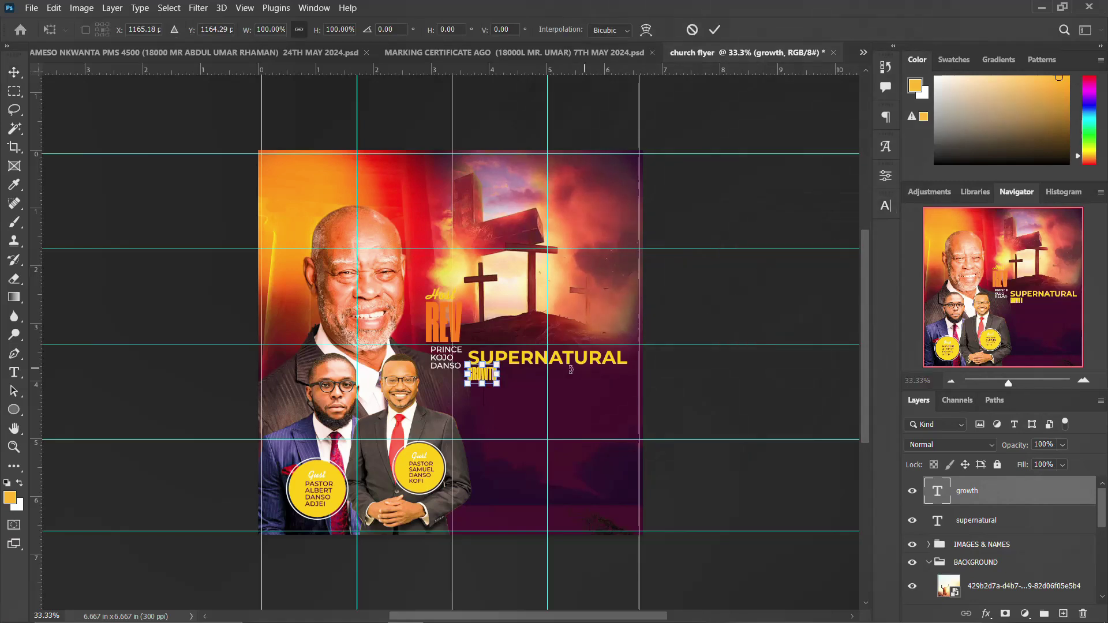
drag(496, 383, 559, 425)
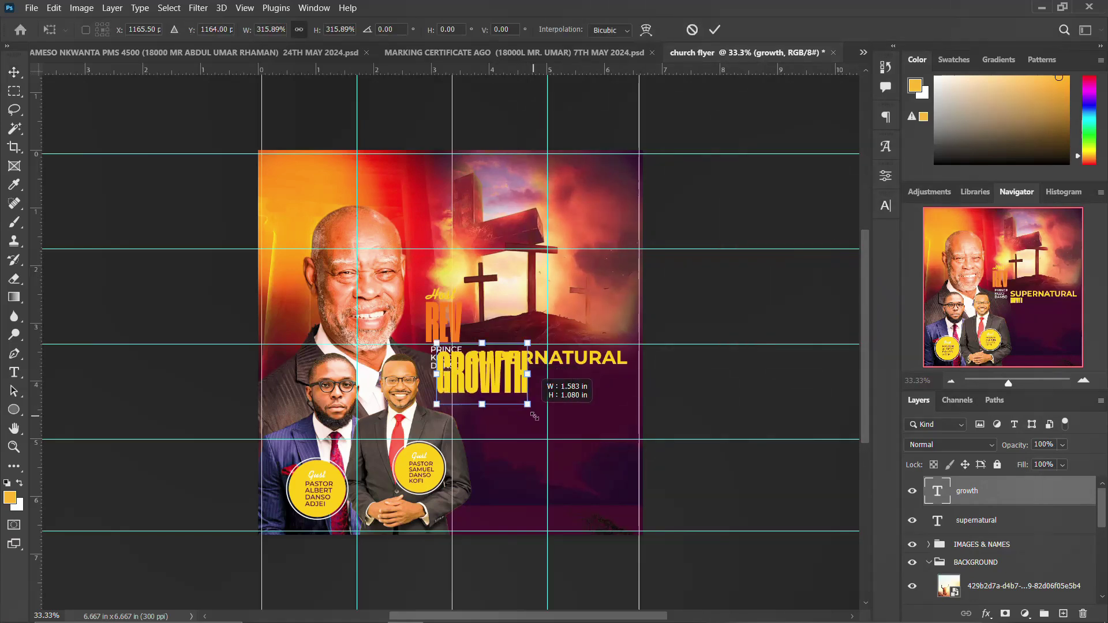
drag(515, 375, 579, 409)
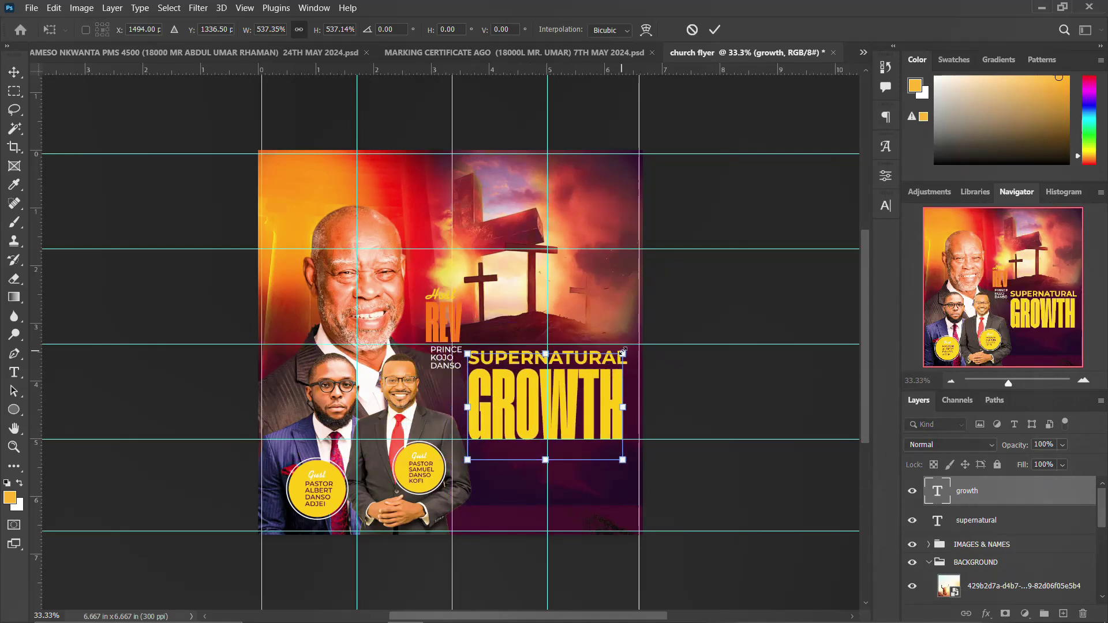
drag(627, 349, 627, 352)
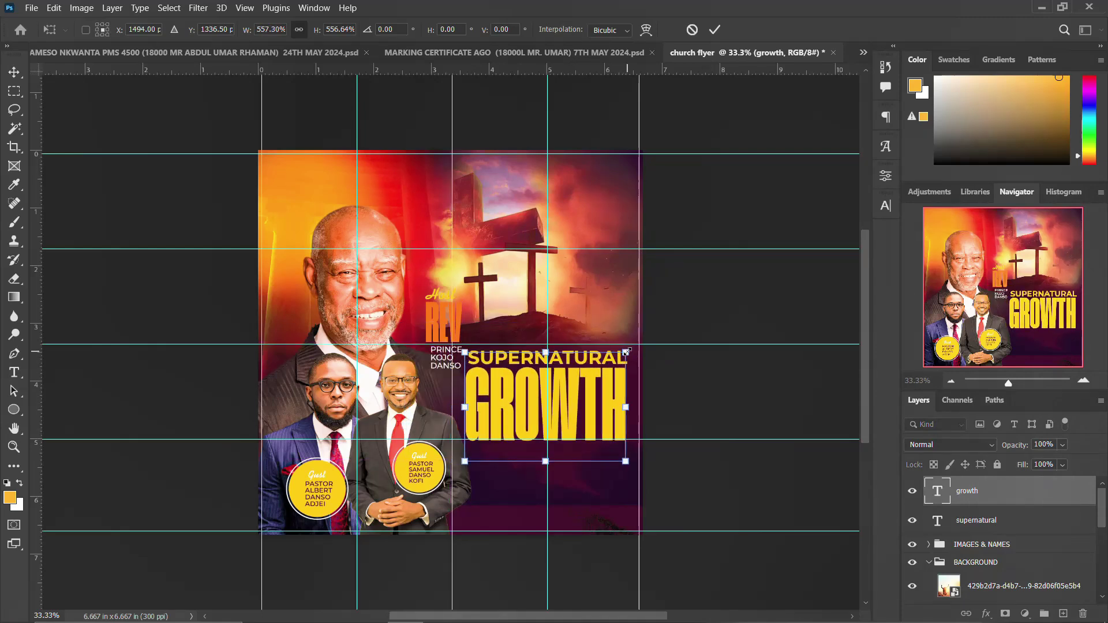
key(Return)
Step: Change the GROWTH text colour to white (ffffff)
click(891, 182)
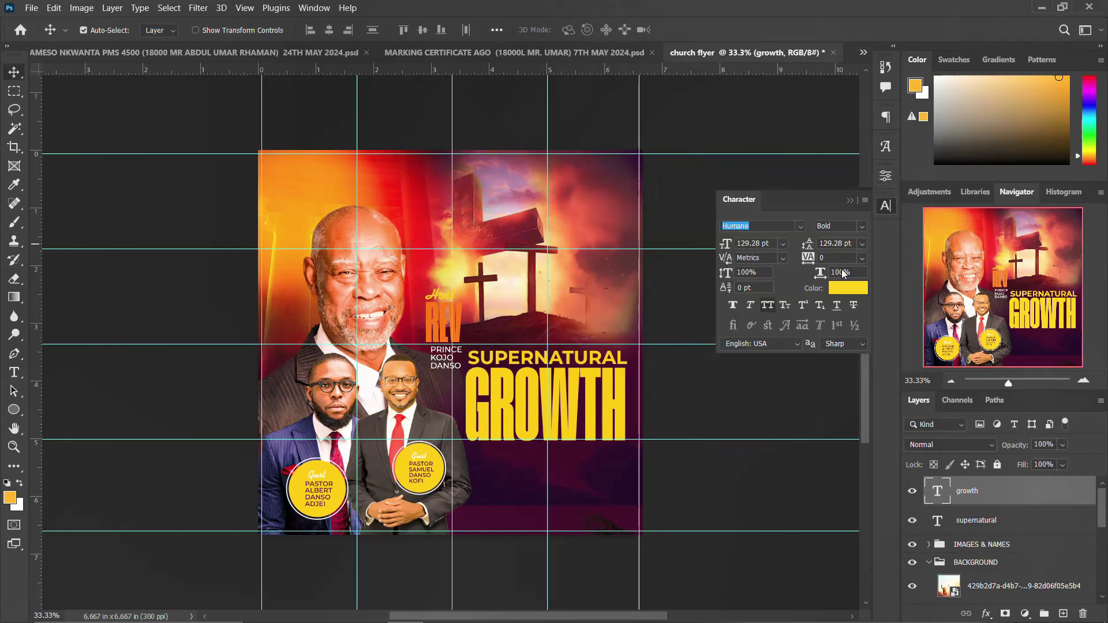
click(841, 287)
text(ffffff)
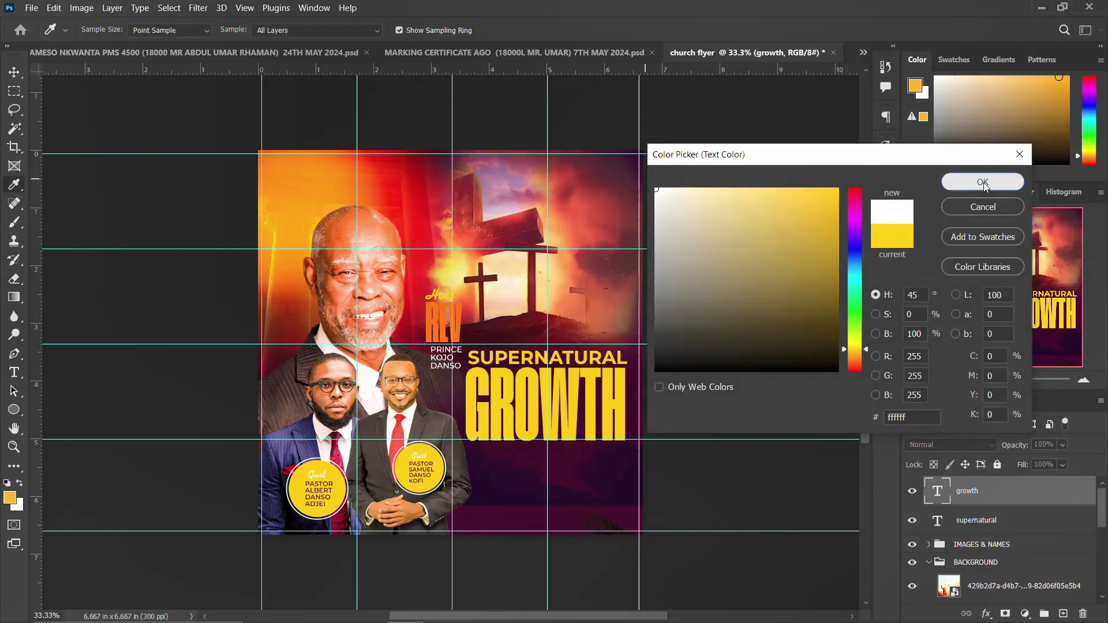
click(984, 183)
click(886, 205)
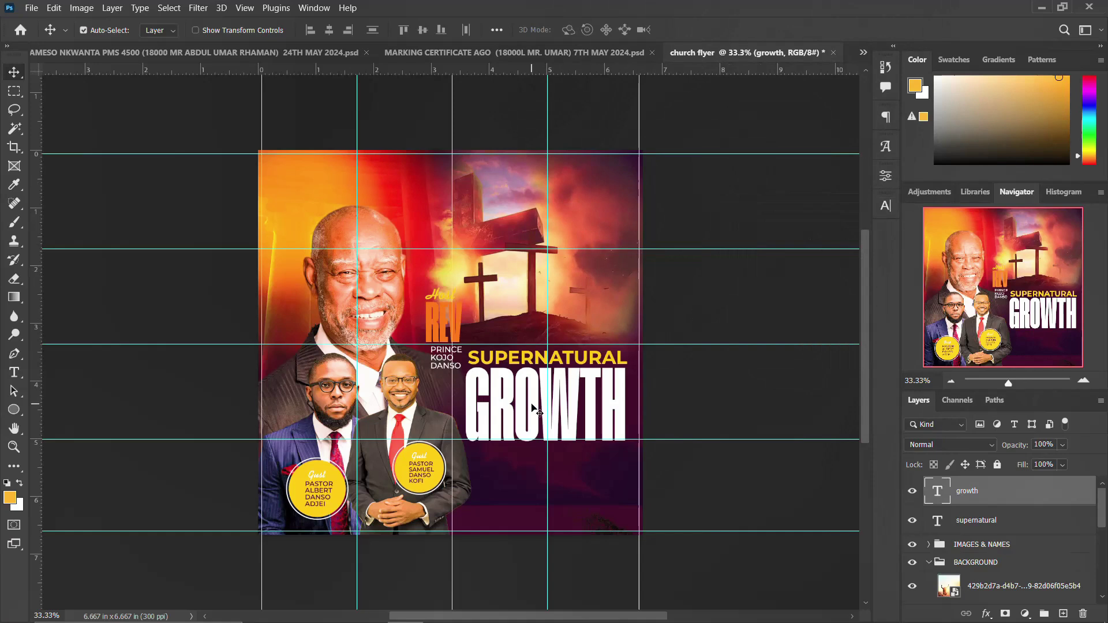
key(ctrl)
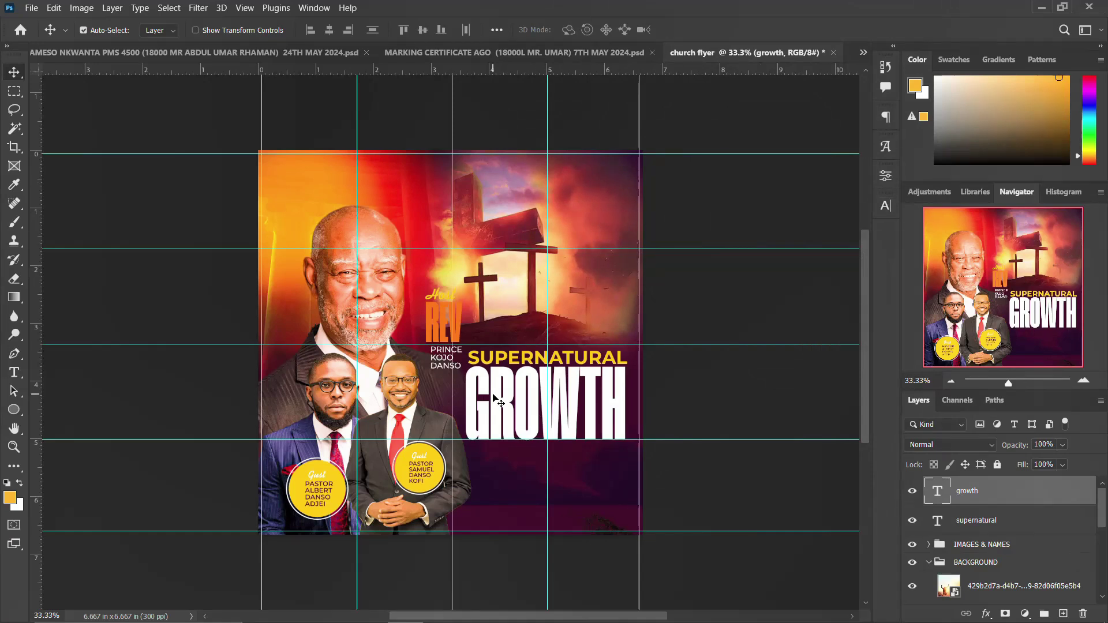
Step: Duplicate GROWTH as an '&' character and shrink it to about 29%
alt+drag(492, 434, 493, 518)
double_click(498, 485)
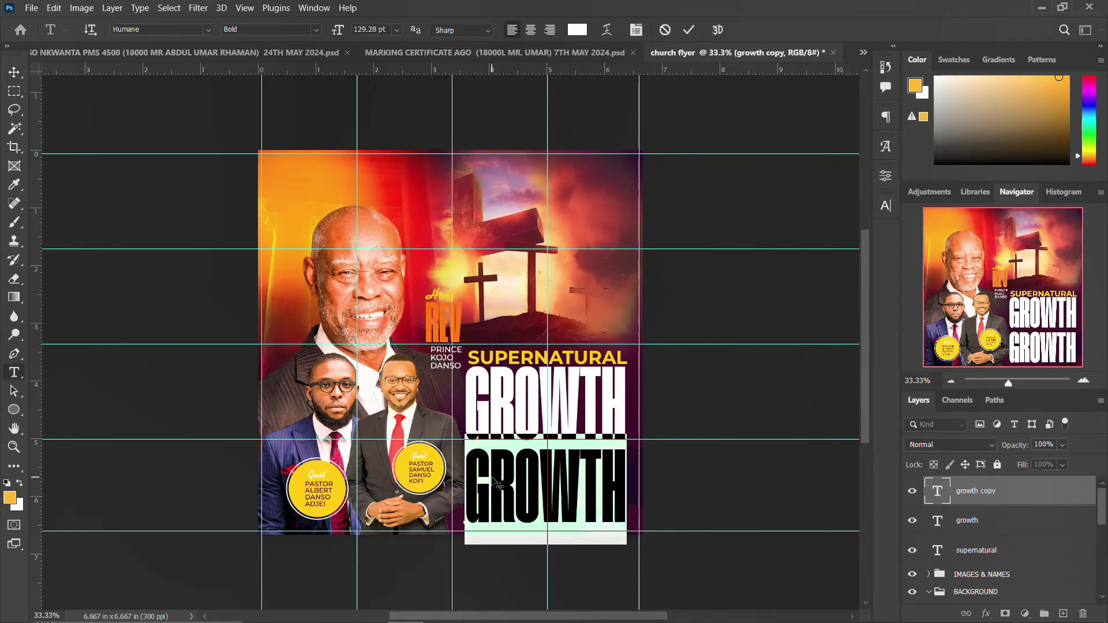
text(&)
key(ctrl+Return)
key(ctrl+t)
alt+drag(494, 472, 480, 469)
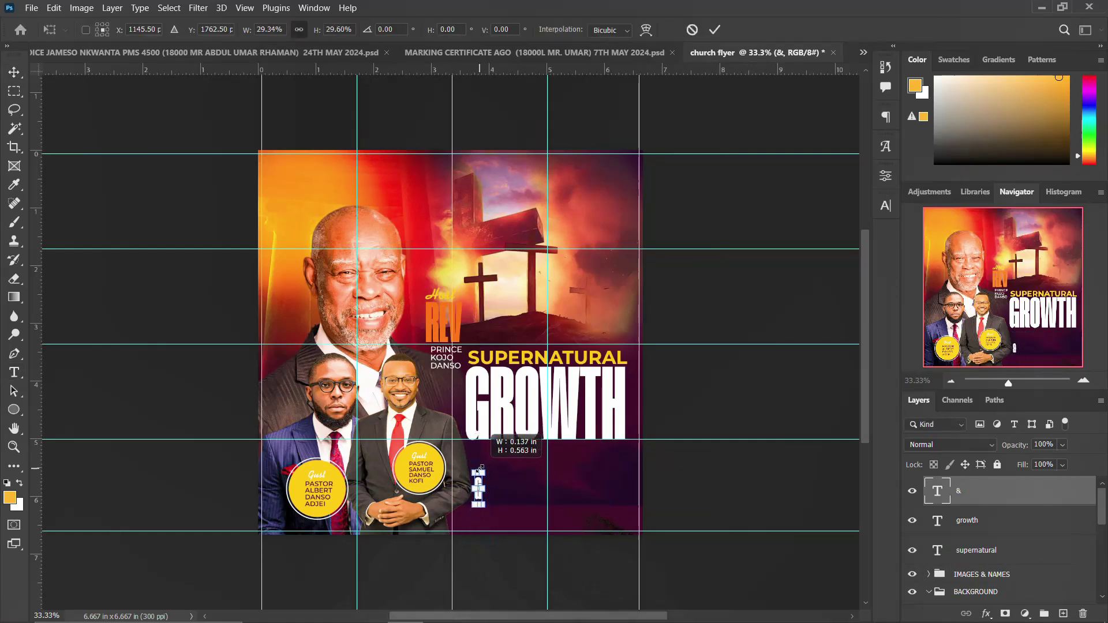
key(Return)
Step: Colour the '&' orange ff6600 and place it beside GROWTH
click(886, 206)
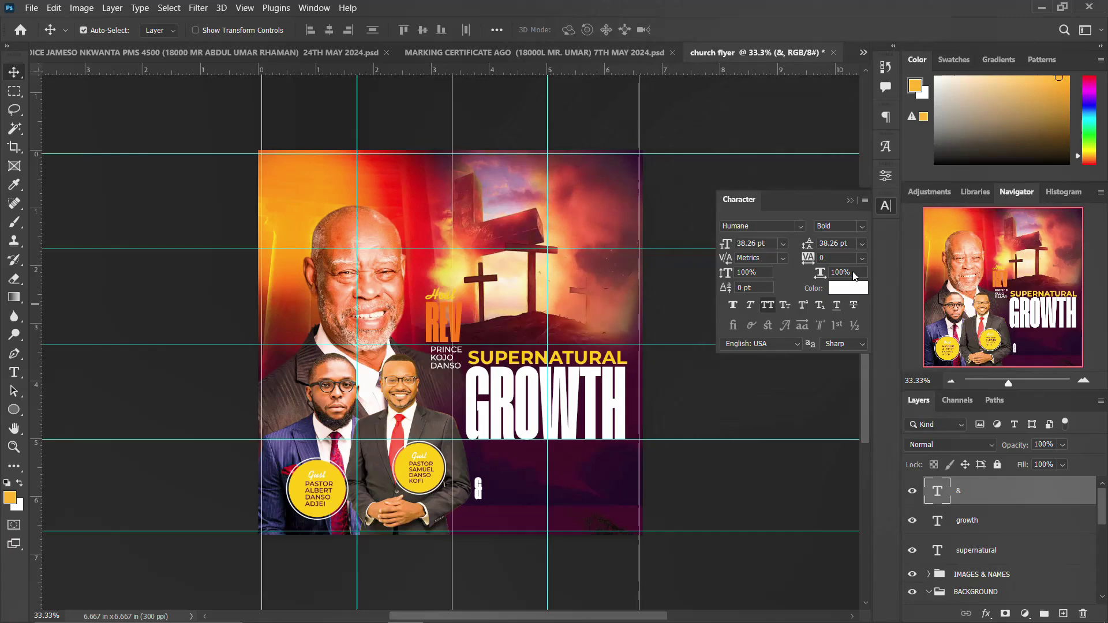
click(847, 288)
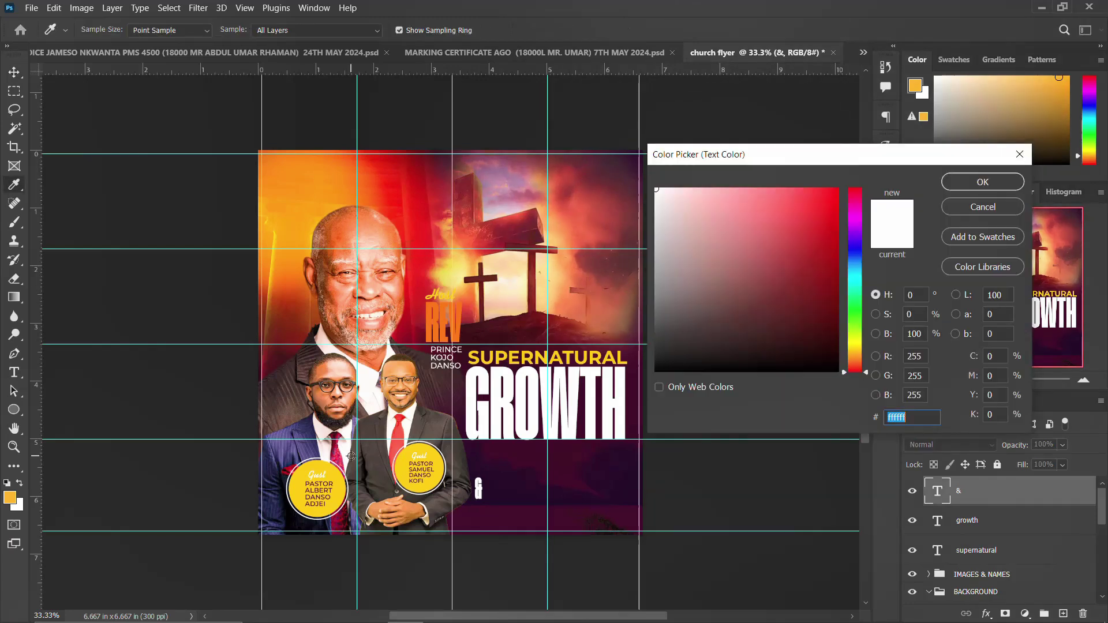
click(431, 320)
click(983, 182)
drag(478, 489, 631, 423)
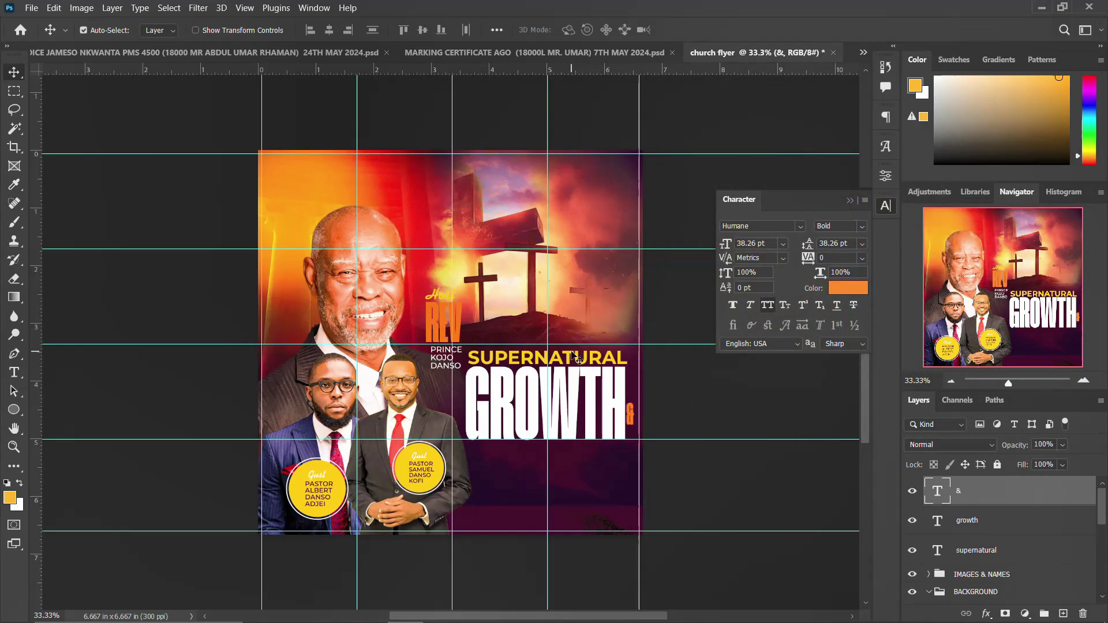
Step: Duplicate SUPERNATURAL below GROWTH and select 'empowerment' in the notes
drag(577, 358, 577, 458)
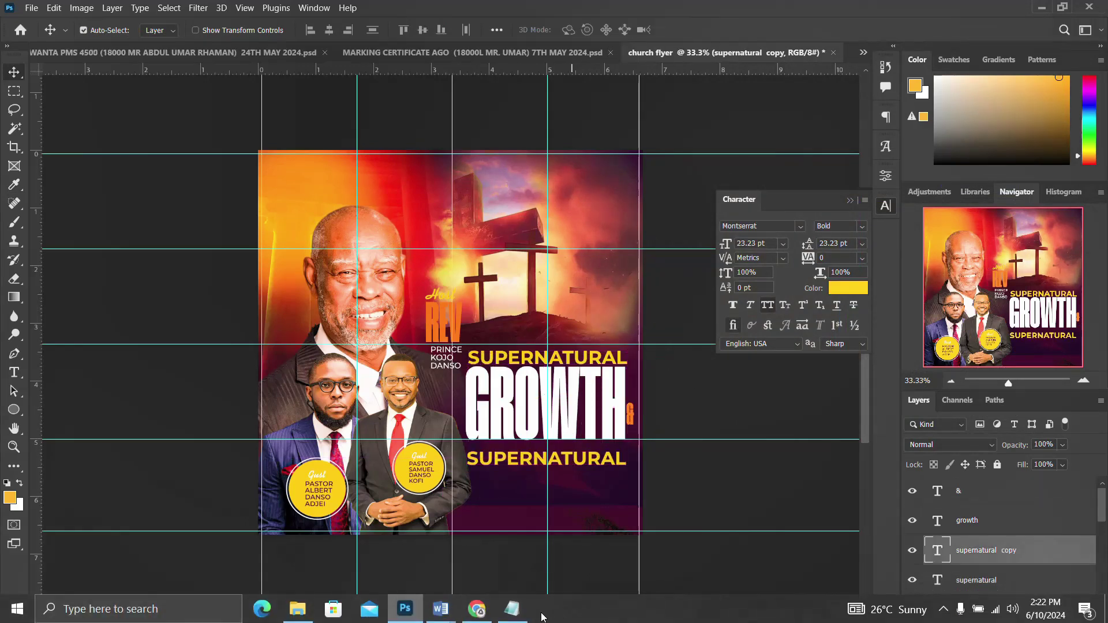
click(512, 609)
double_click(708, 255)
key(ctrl+c)
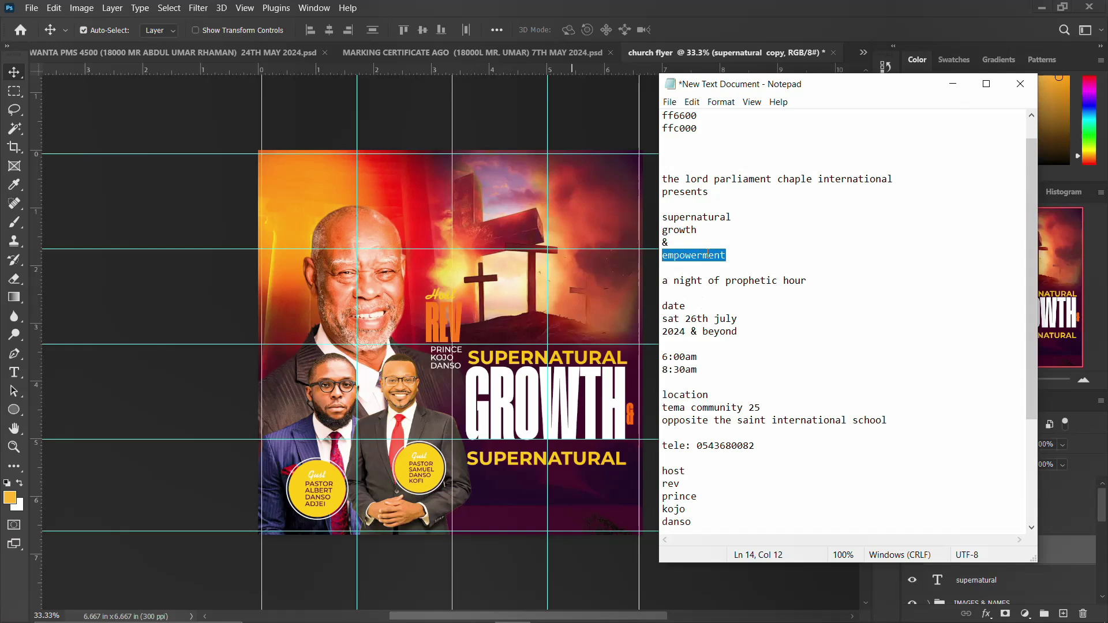
Step: Paste EMPOWERMENT into the lower SUPERNATURAL copy
key(alt+Tab)
double_click(514, 460)
key(ctrl+v)
key(ctrl+Return)
key(v)
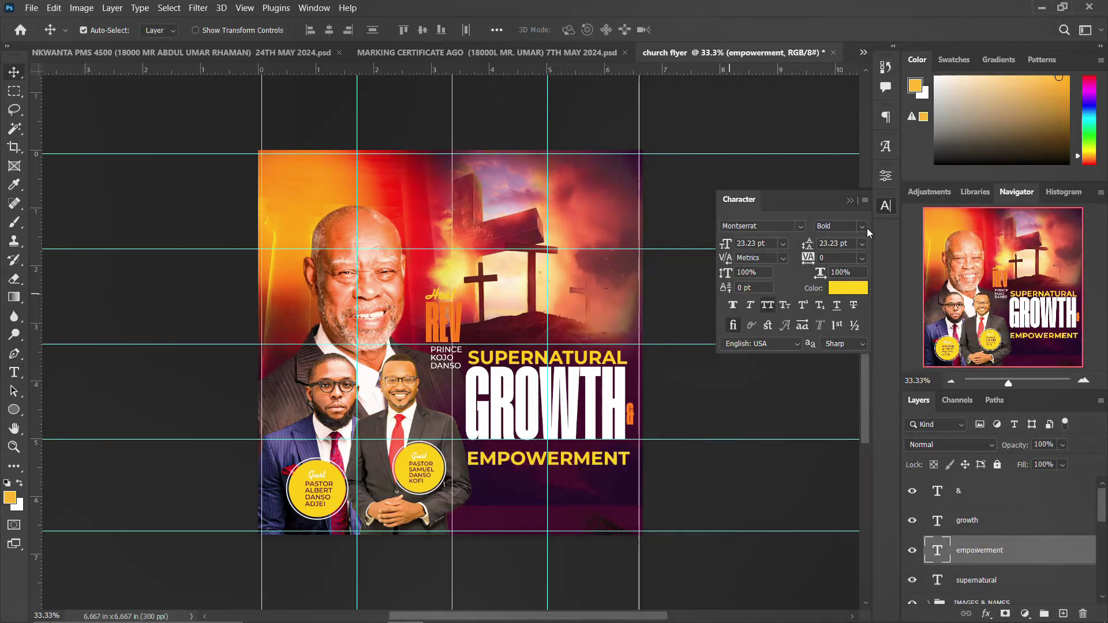
Step: Give EMPOWERMENT the Montserrat Black weight and the orange sampled from the '&'
click(866, 227)
click(856, 398)
click(862, 226)
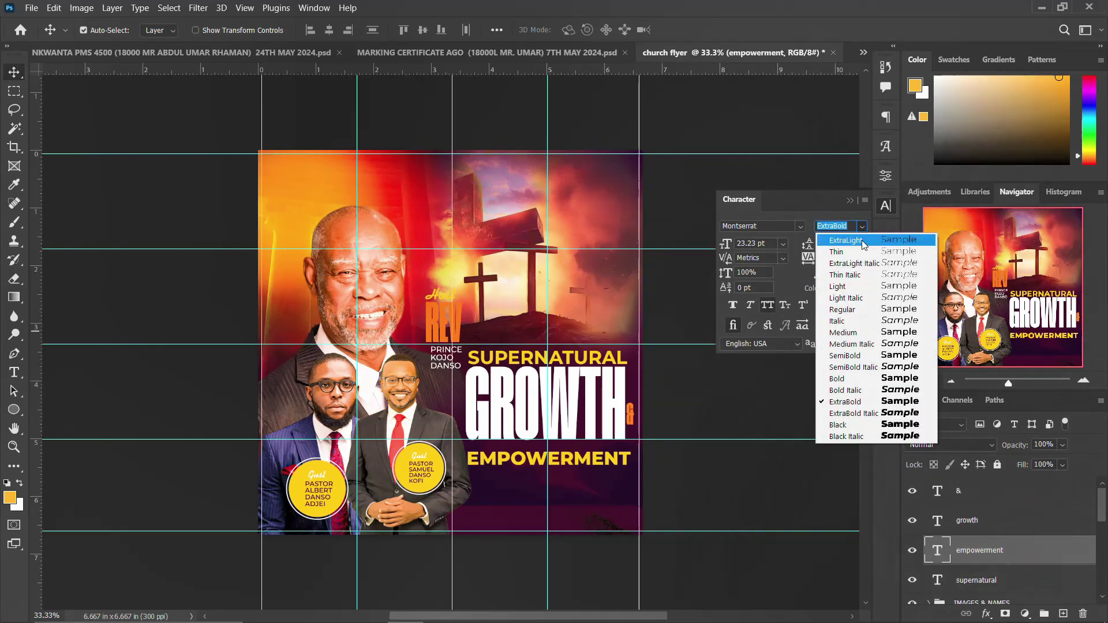
click(836, 425)
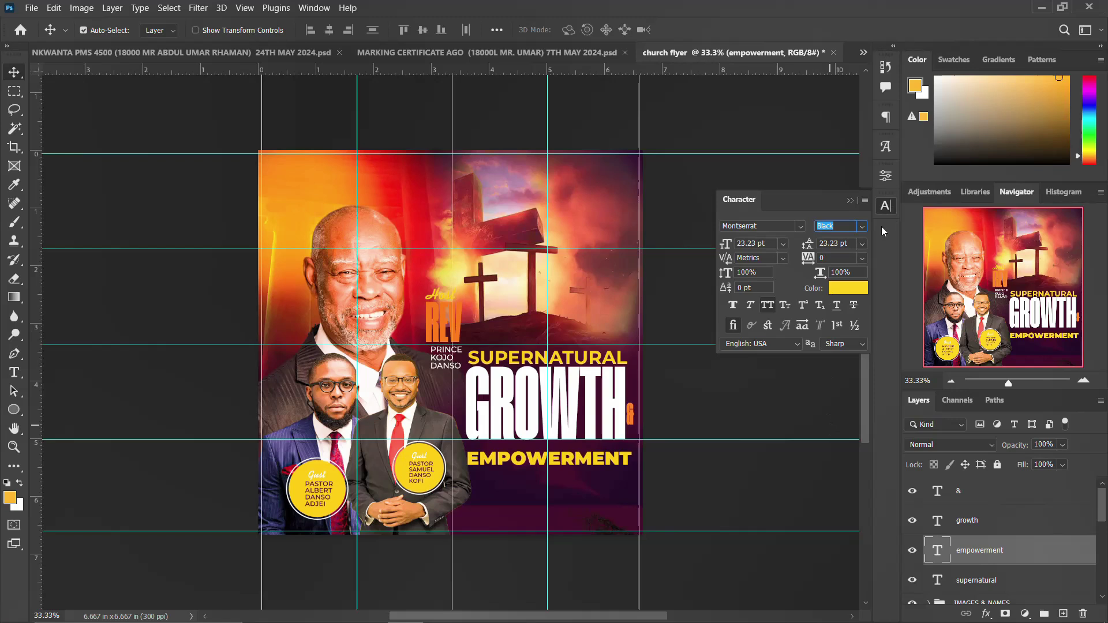
click(849, 287)
click(632, 412)
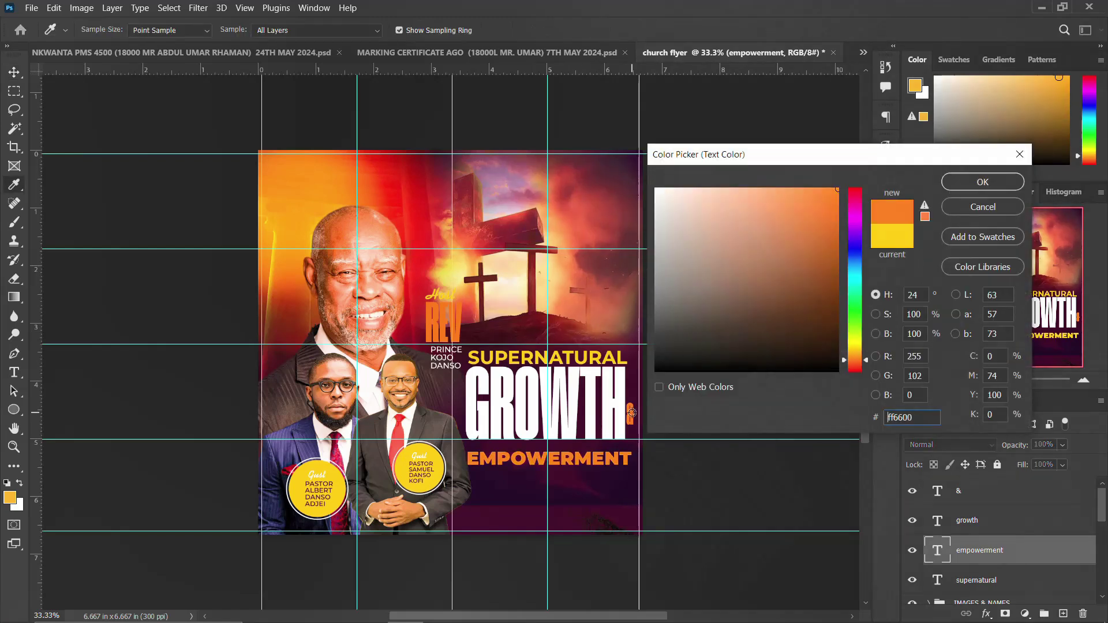
click(981, 181)
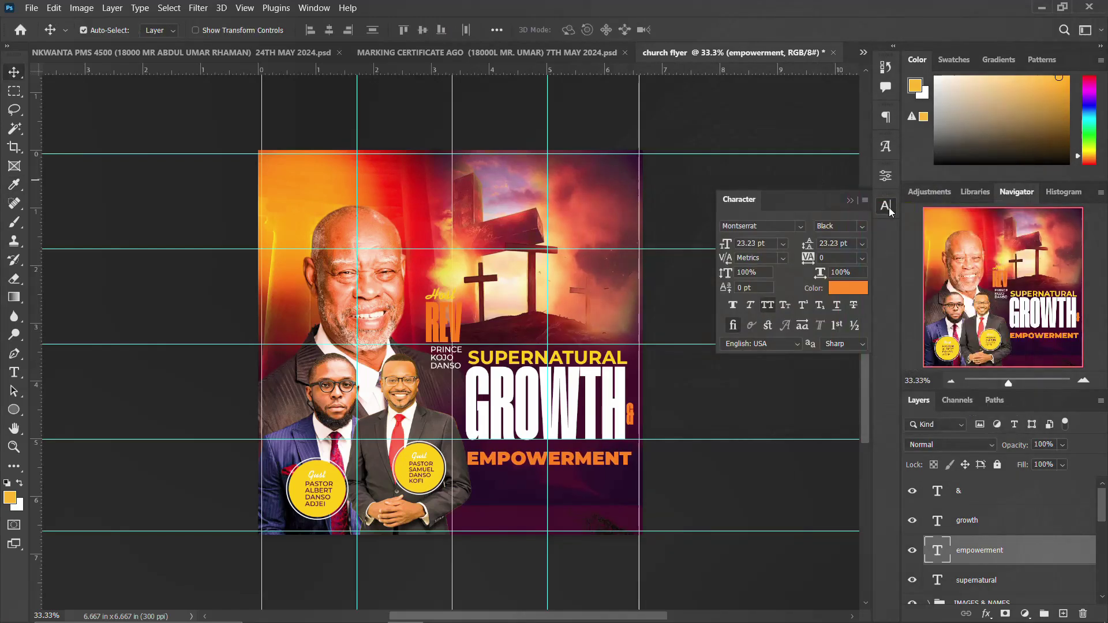
click(886, 208)
Step: Set EMPOWERMENT to 22 pt and nudge it into place under GROWTH
key(shift+Up)
key(shift+Up)
key(shift+Up)
key(shift+Up)
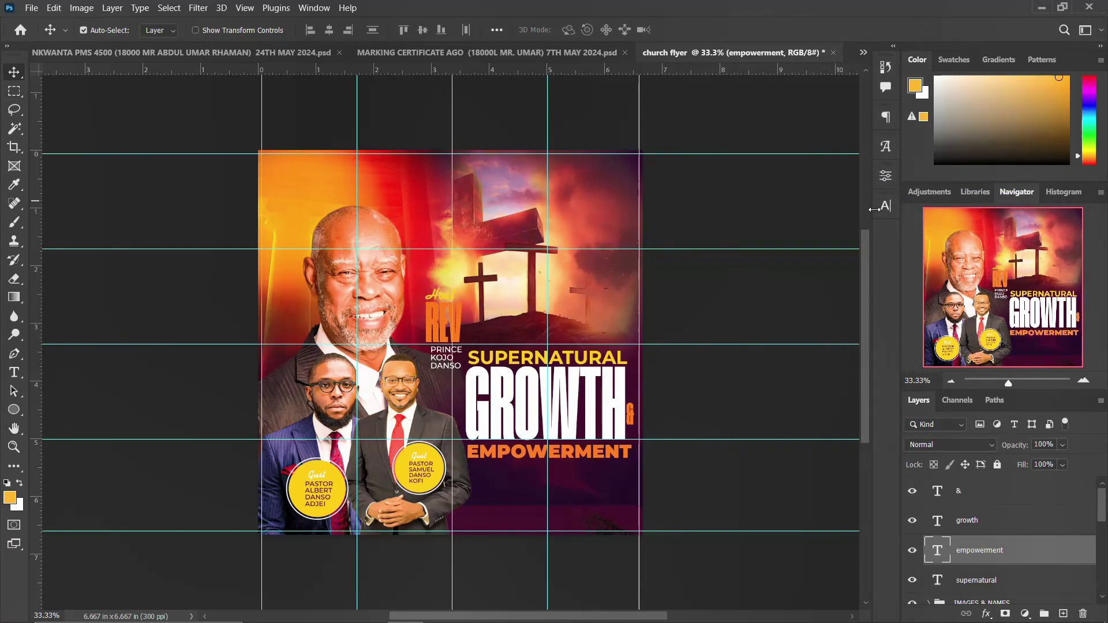
click(885, 206)
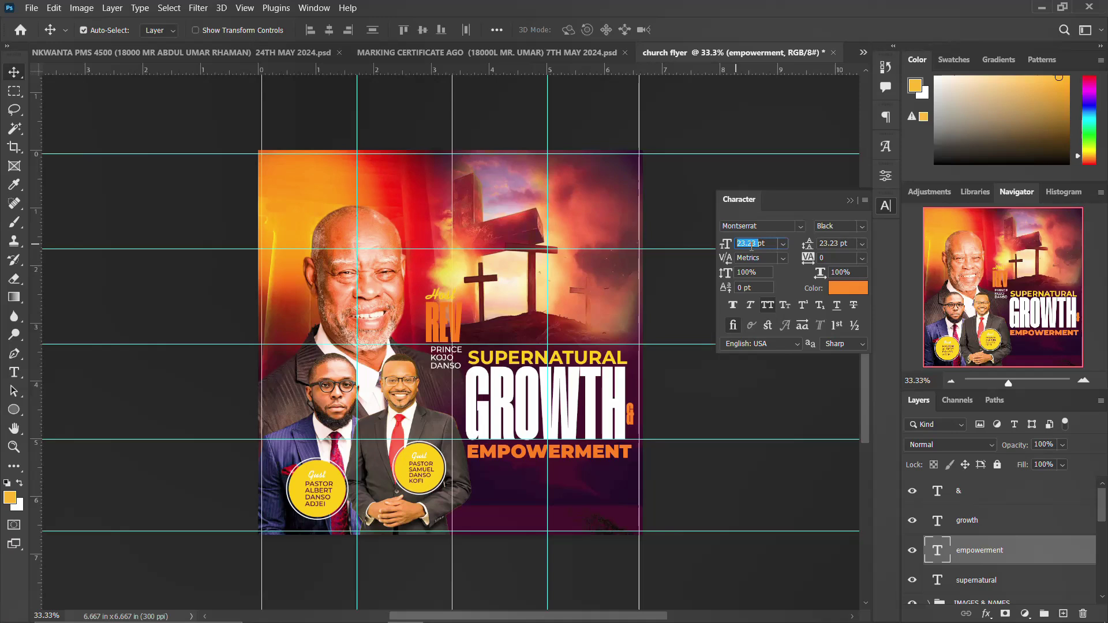
key(Return)
click(890, 208)
key(shift+Right)
key(shift+Right)
key(shift+Up)
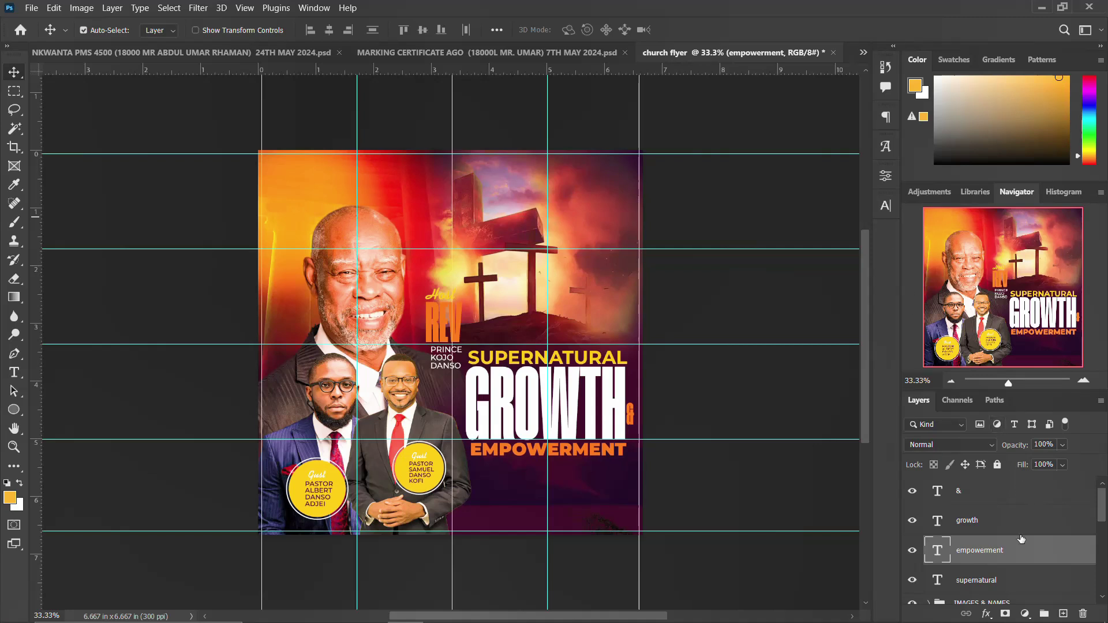
scroll(1021, 538, down, 1)
click(997, 555)
scroll(998, 556, up, 1)
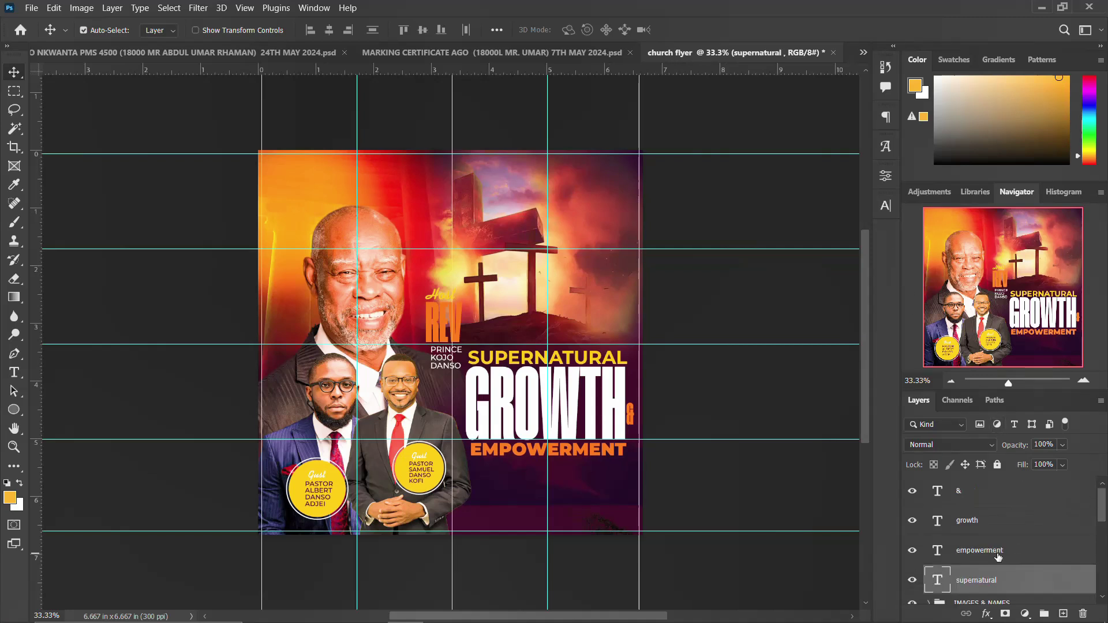
Step: Group the headline text layers into Group 2 and nudge the group upward
shift+click(983, 495)
key(ctrl+g)
click(912, 485)
key(shift+Up)
key(shift+Up)
key(shift+Up)
key(shift+Up)
key(shift+Up)
key(shift+Up)
key(shift+Up)
key(shift+Up)
key(shift+Up)
key(shift+Up)
key(shift+Up)
key(shift+Up)
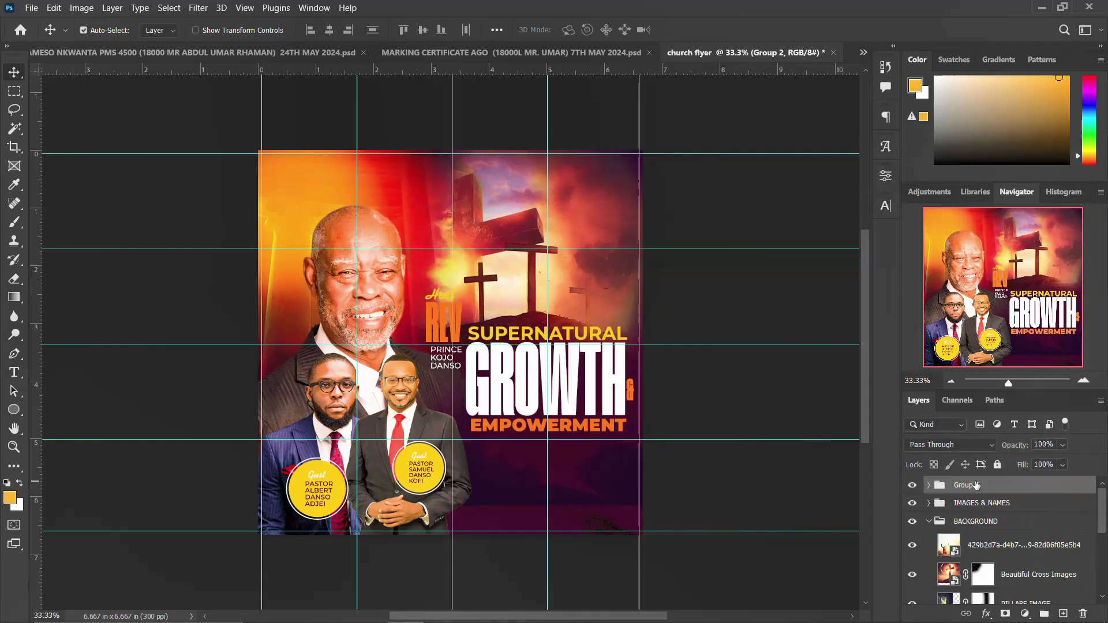
key(shift+Up)
key(shift+Up)
Step: Paint out the large top cross and building on the Beautiful Cross Images mask
click(961, 546)
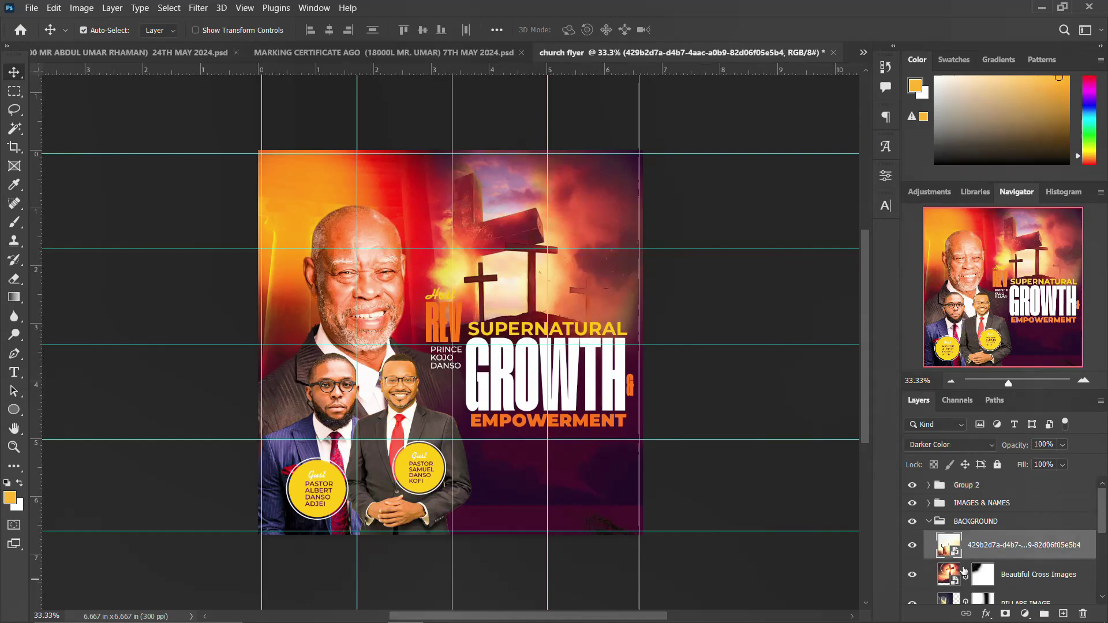
click(912, 546)
click(913, 547)
click(914, 576)
click(914, 576)
click(1016, 576)
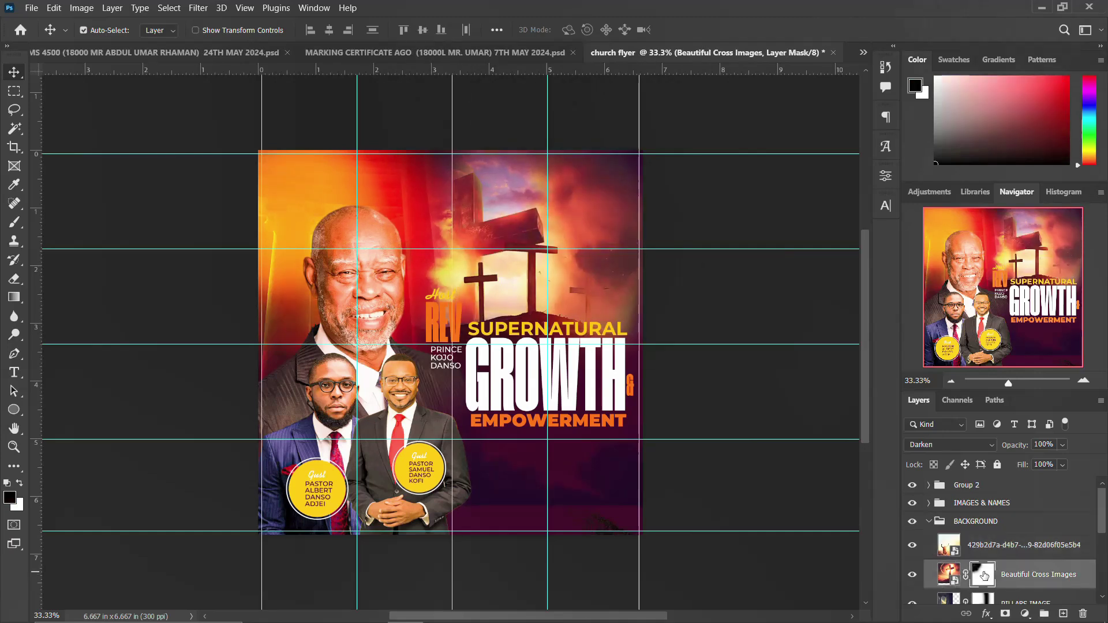
key(b)
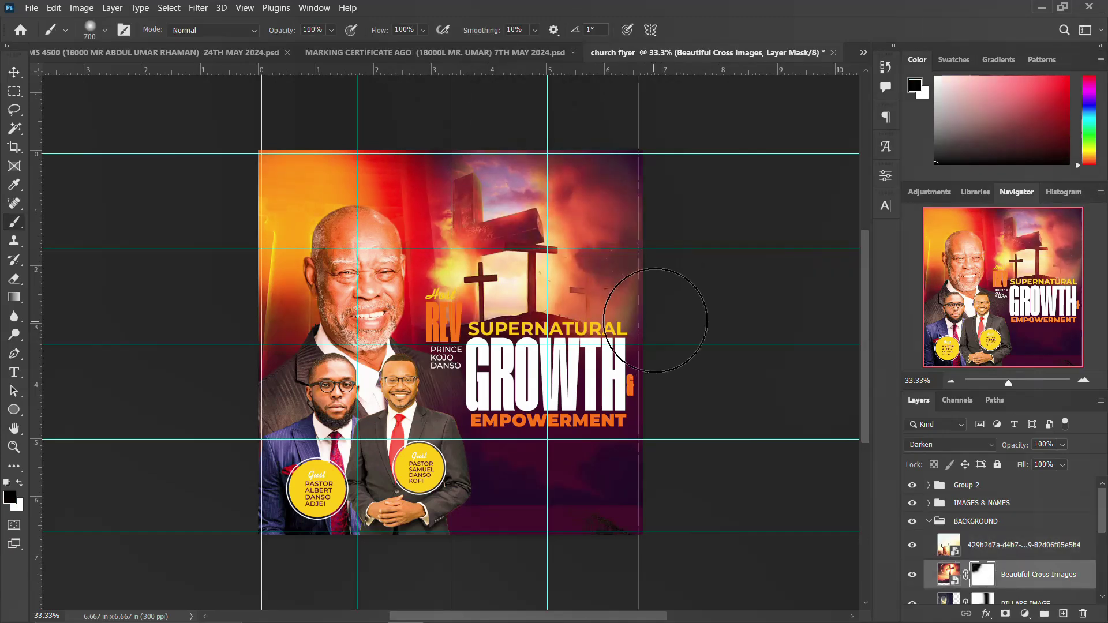
drag(655, 320, 500, 301)
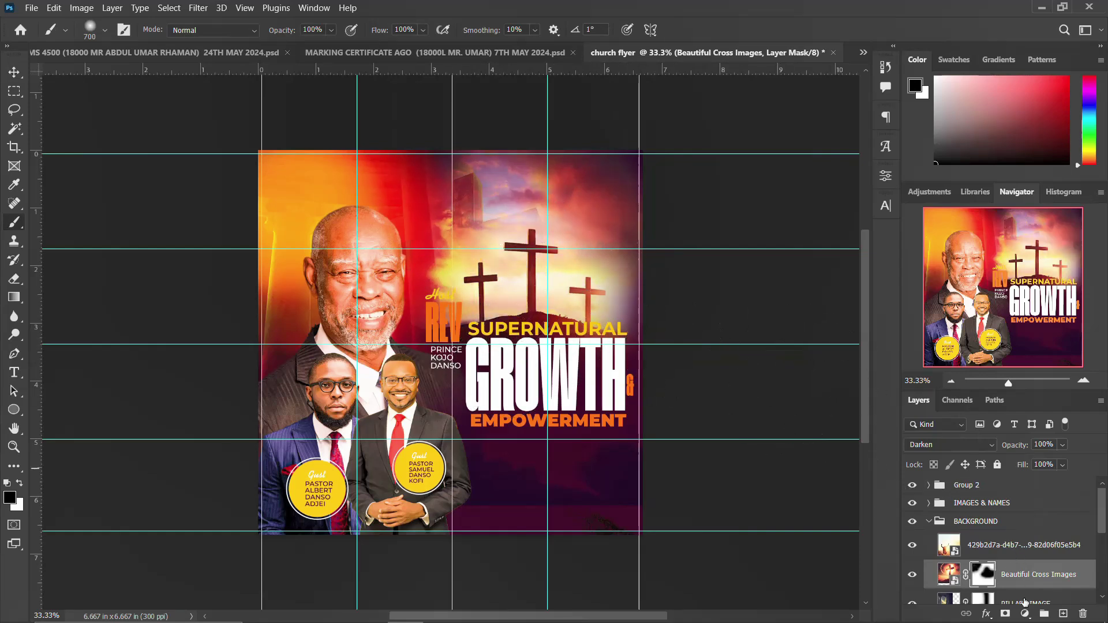
Step: Nudge the CROSS IMAGE layer up about 33 px
scroll(1022, 594, down, 2)
scroll(1019, 591, down, 1)
scroll(1012, 587, down, 1)
click(1010, 585)
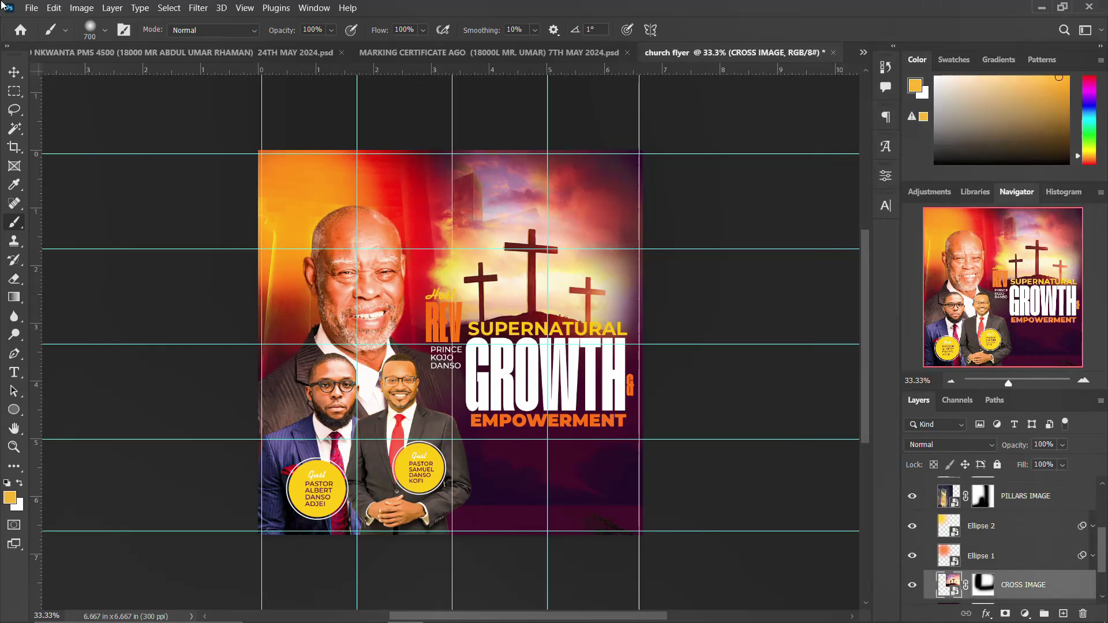
click(10, 75)
key(shift+Up)
key(shift+Up)
key(shift+Up)
key(shift+Up)
key(shift+Up)
key(shift+Up)
key(shift+Up)
key(shift+Up)
key(shift+Up)
key(shift+Up)
key(shift+Up)
key(shift+Up)
key(shift+Up)
key(shift+Up)
key(shift+Up)
key(shift+Up)
key(shift+Up)
key(shift+Up)
key(shift+Up)
key(shift+Up)
key(shift+Up)
Step: Raise the Group 2 headline about 55 px
click(929, 518)
click(931, 513)
click(969, 485)
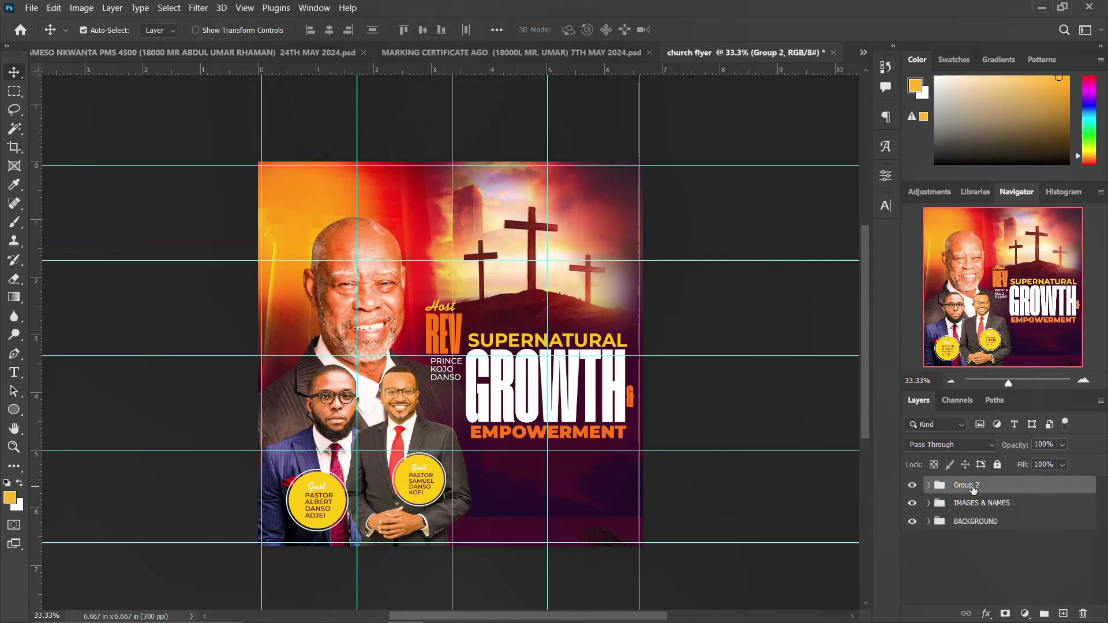
key(ctrl+t)
drag(566, 407, 570, 376)
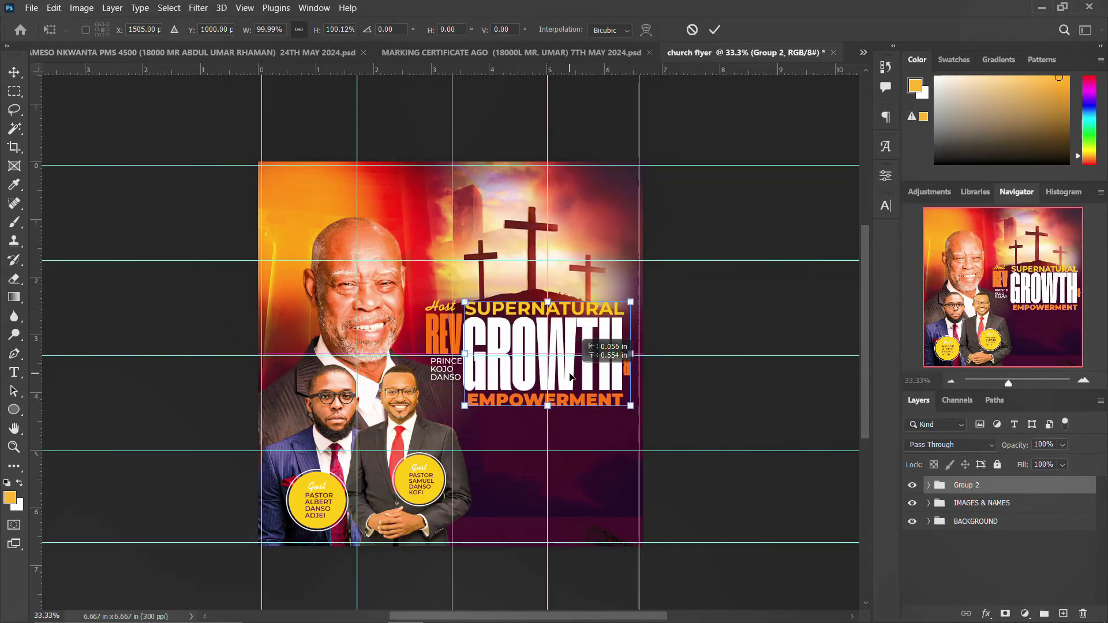
key(Return)
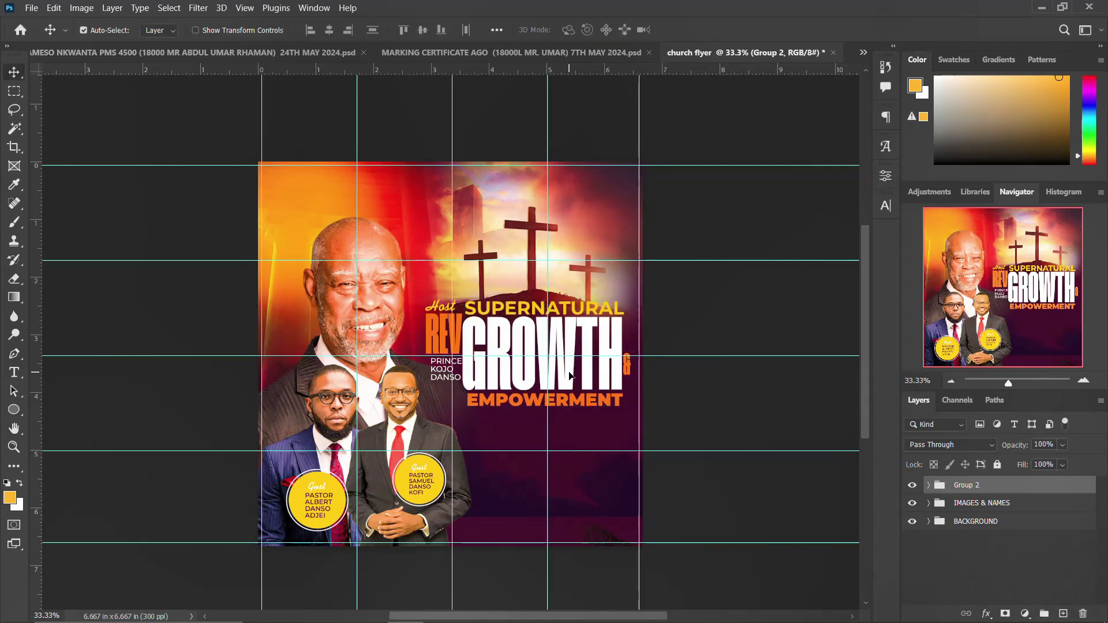
Step: Move the Host, REV and speaker-name layers left and scale them to about 90%
click(444, 339)
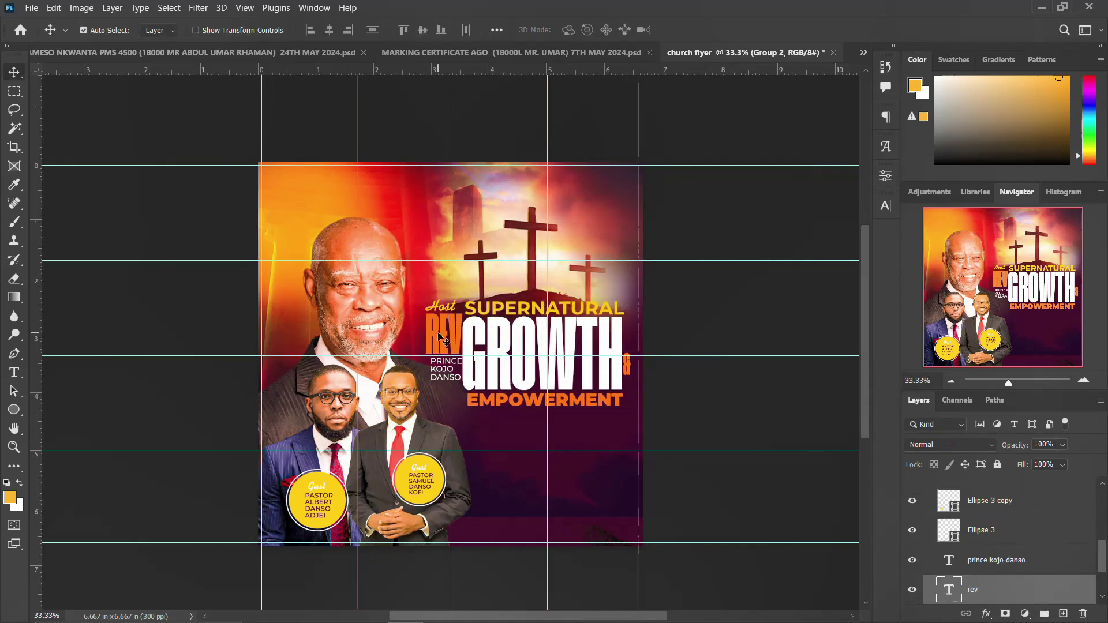
scroll(995, 578, down, 1)
scroll(994, 577, down, 1)
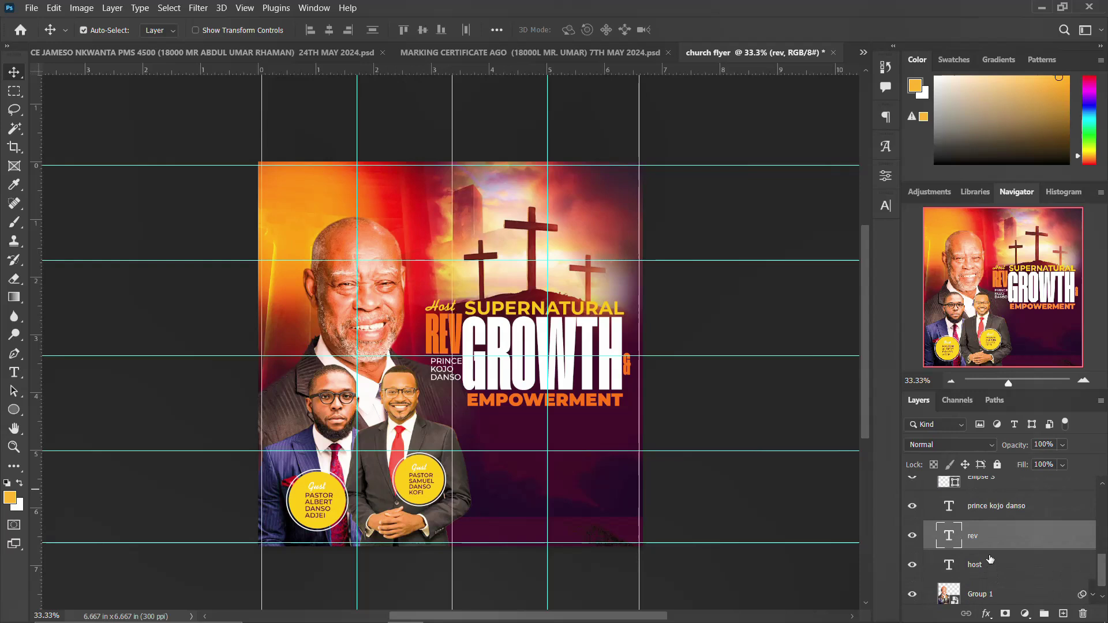
click(990, 561)
shift+click(986, 506)
key(ctrl+t)
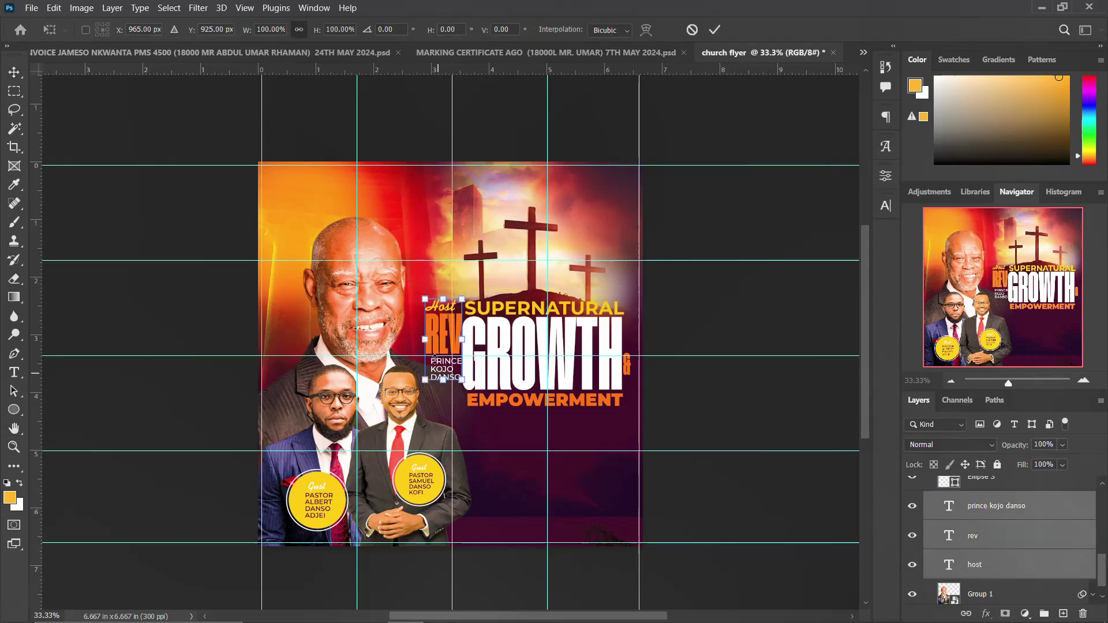
drag(439, 333, 422, 333)
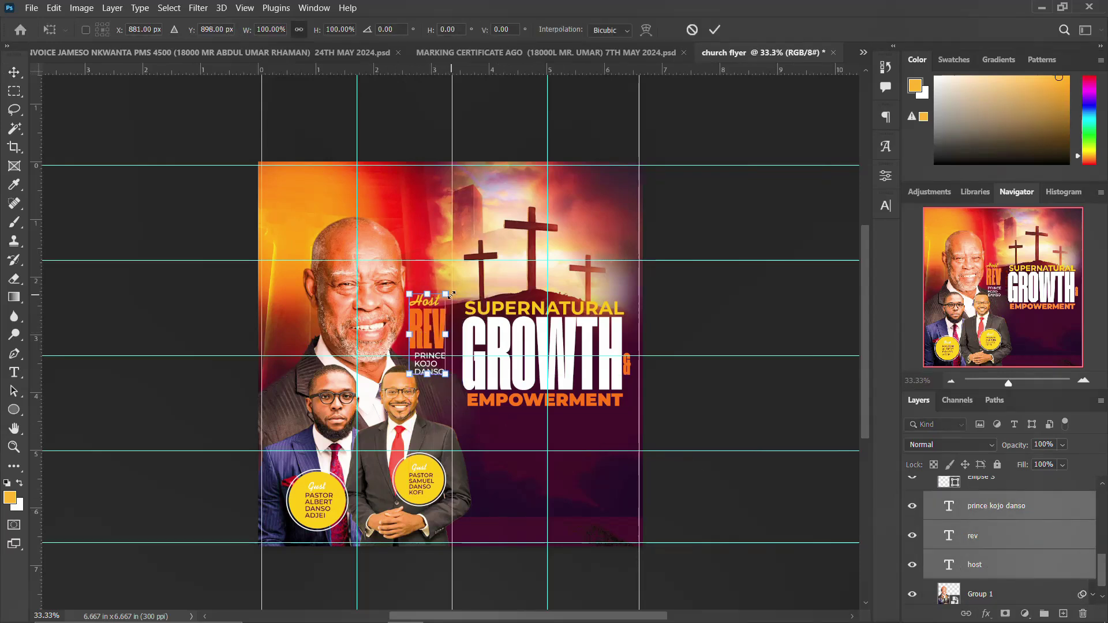
drag(446, 294, 442, 296)
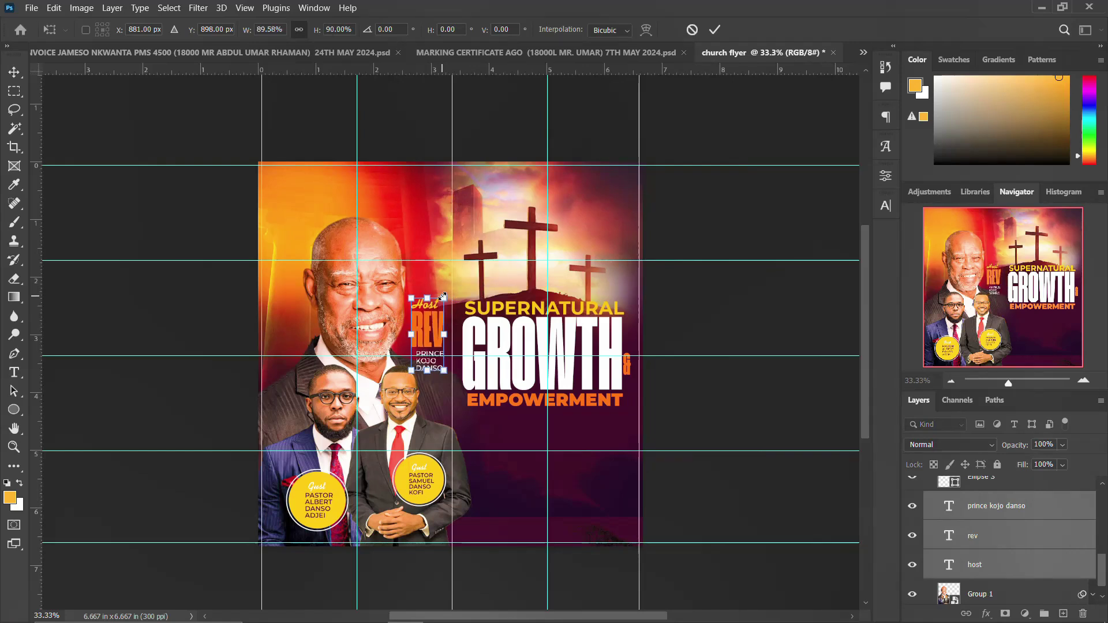
key(Return)
scroll(993, 519, up, 3)
scroll(993, 505, up, 3)
Step: Duplicate EMPOWERMENT and replace its text with 'A NIGHT OF PROPHETIC HOUR' from the notes
click(928, 497)
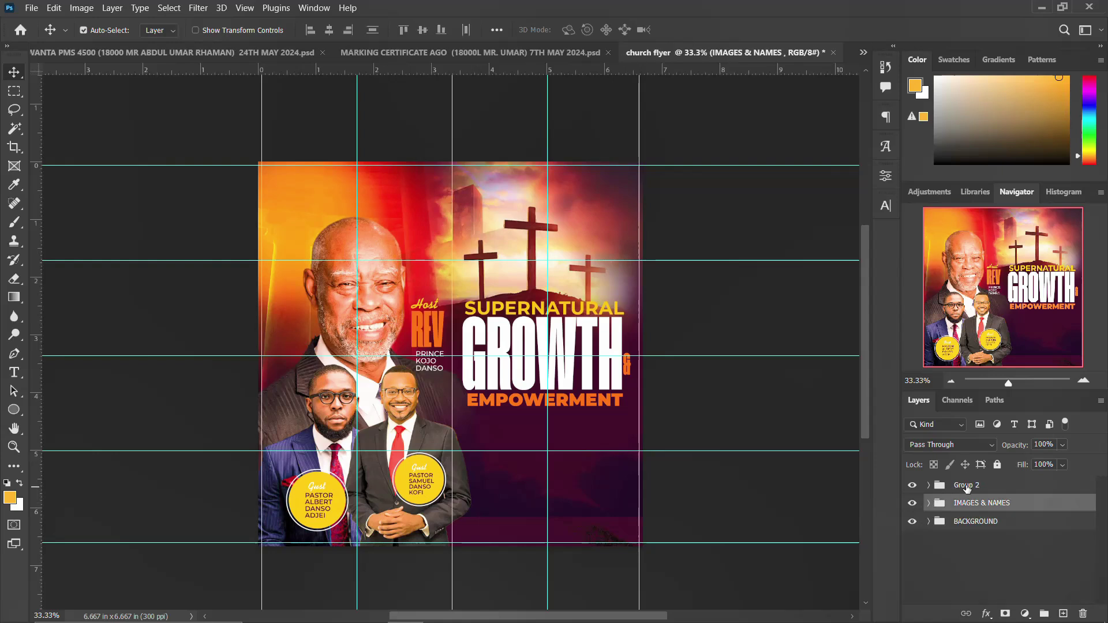
key(alt+Tab)
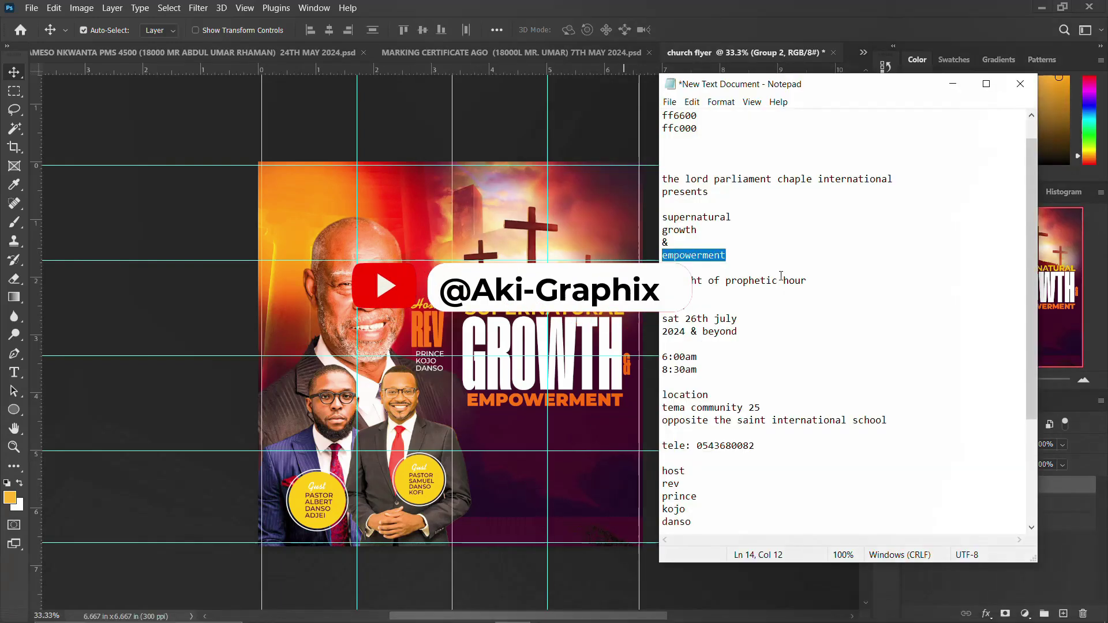
triple_click(781, 279)
key(alt+Tab)
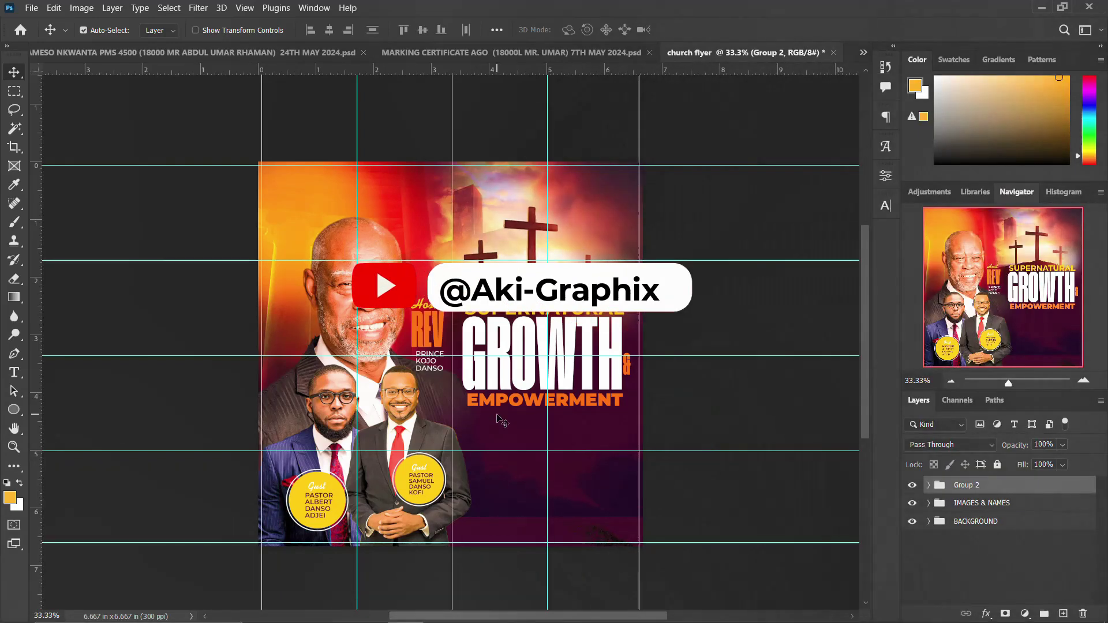
click(501, 400)
drag(499, 424, 500, 426)
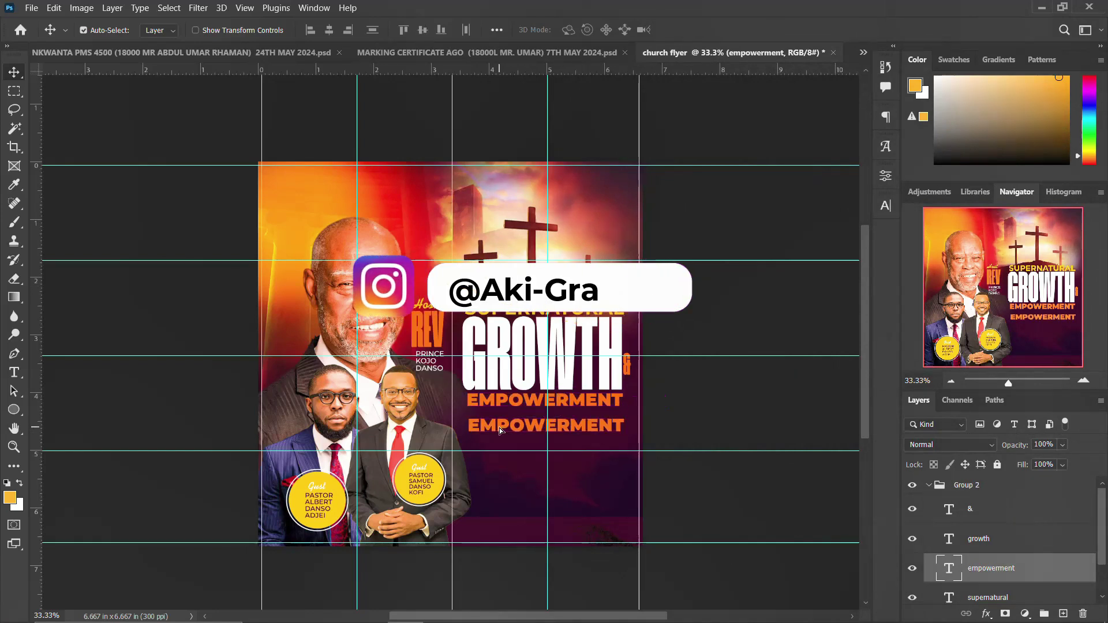
double_click(500, 426)
key(ctrl+v)
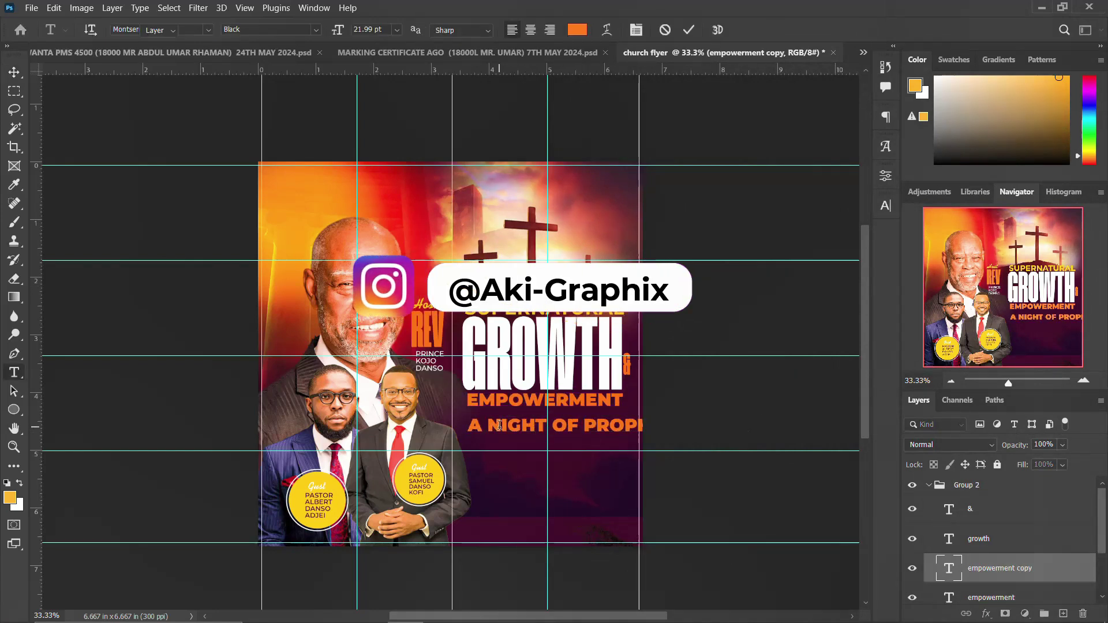
key(ctrl+Return)
Step: Set the subtitle to 13 pt and white
click(885, 205)
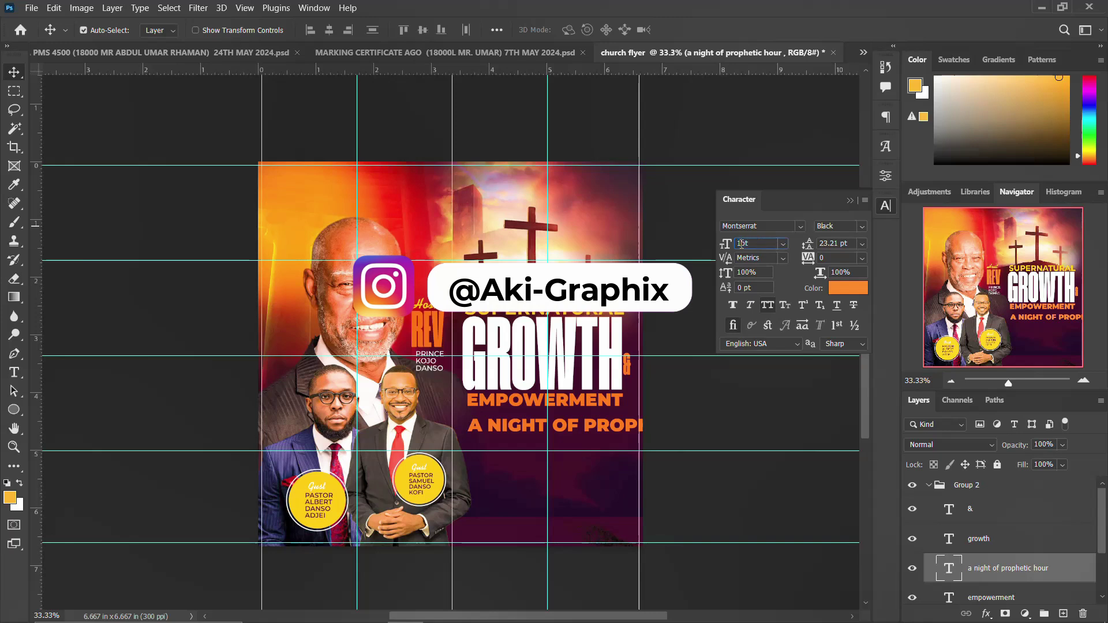
text(5)
key(Return)
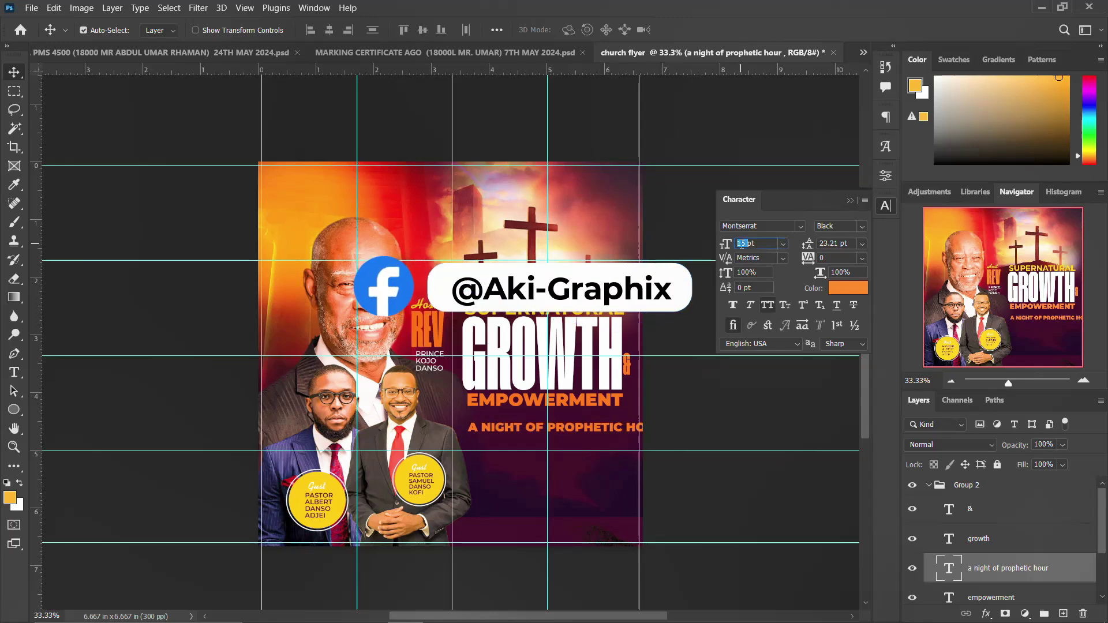
text(0)
key(Return)
text(13)
key(Return)
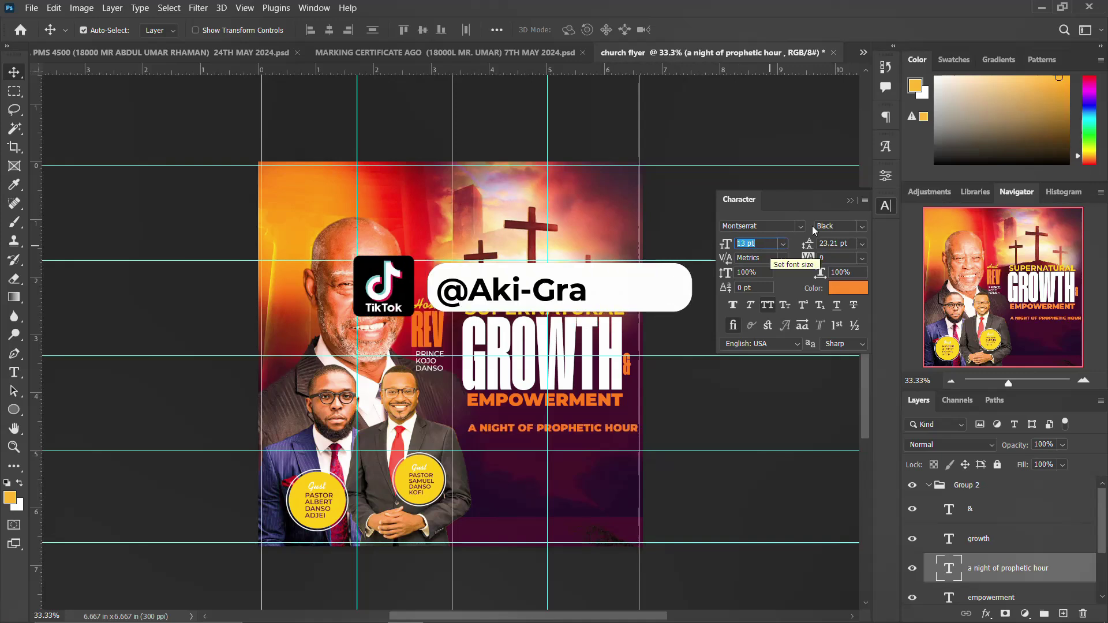
click(846, 293)
click(665, 190)
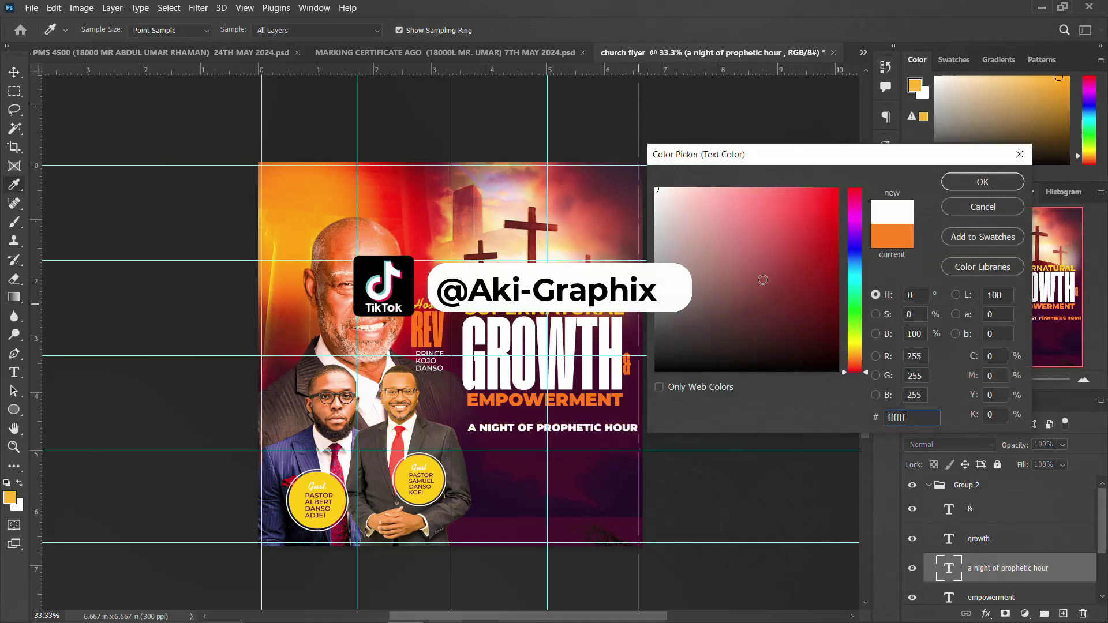
click(983, 178)
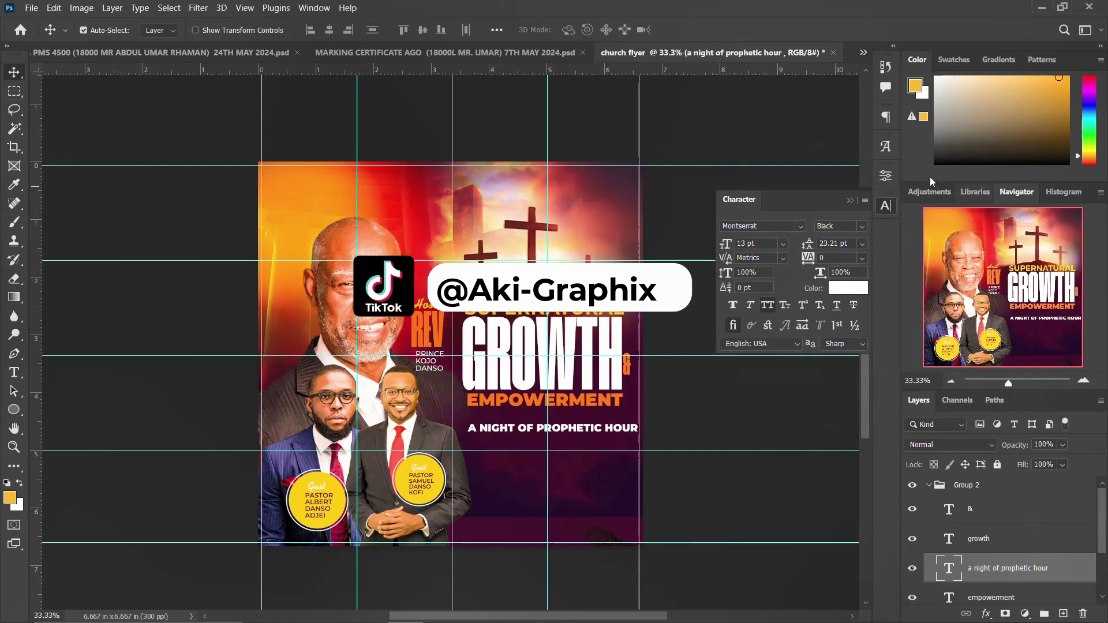
Step: Position the subtitle under EMPOWERMENT and move its layer to the top of Group 2
key(ctrl+t)
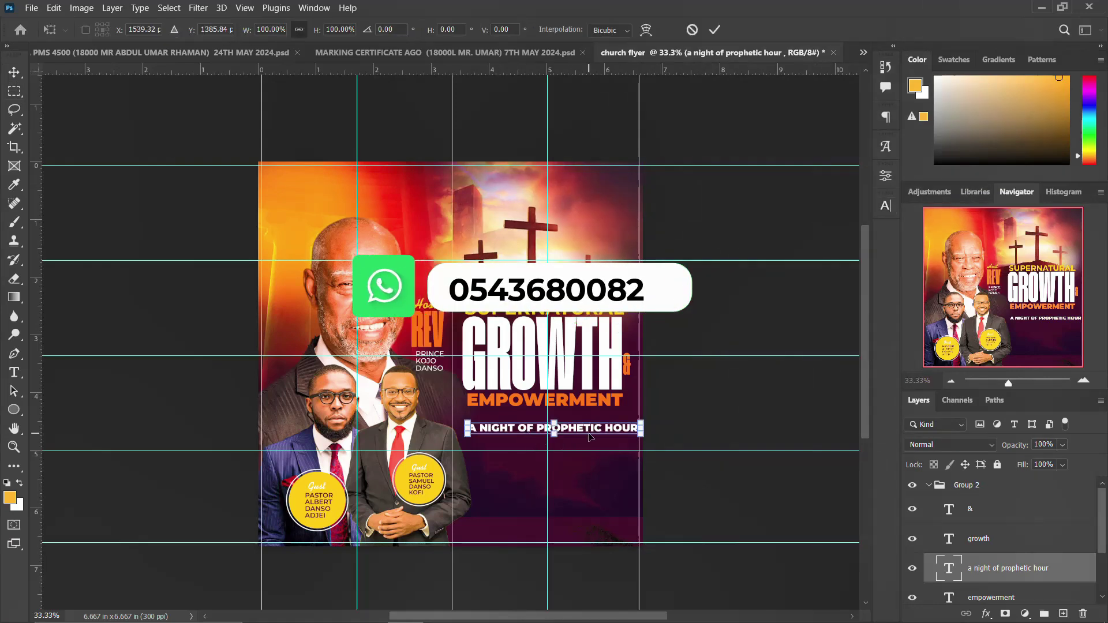
drag(590, 437, 581, 427)
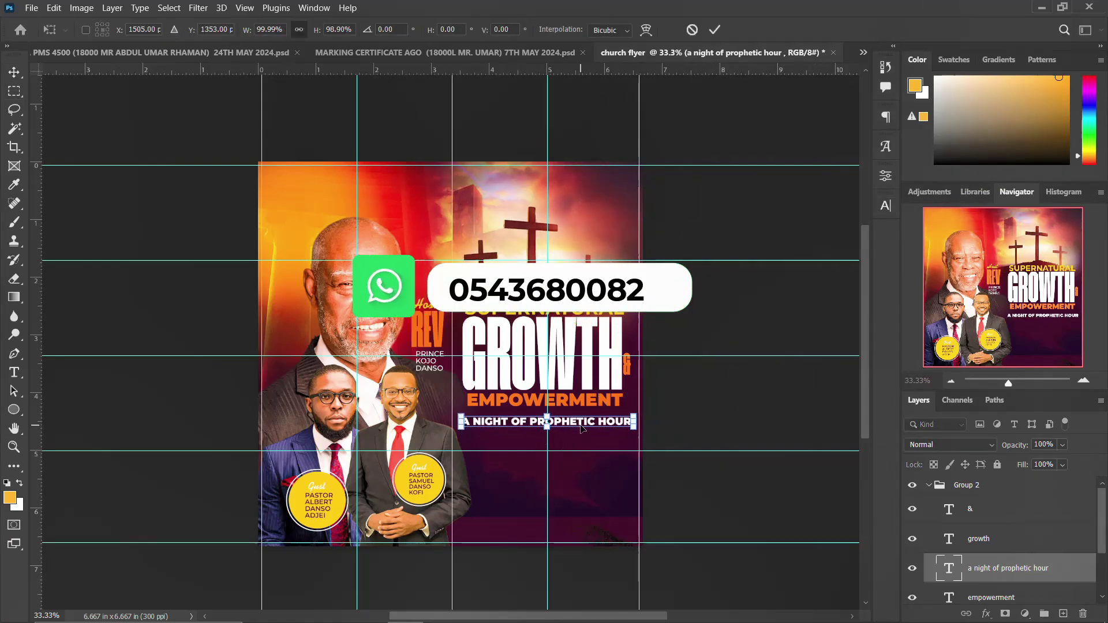
key(Return)
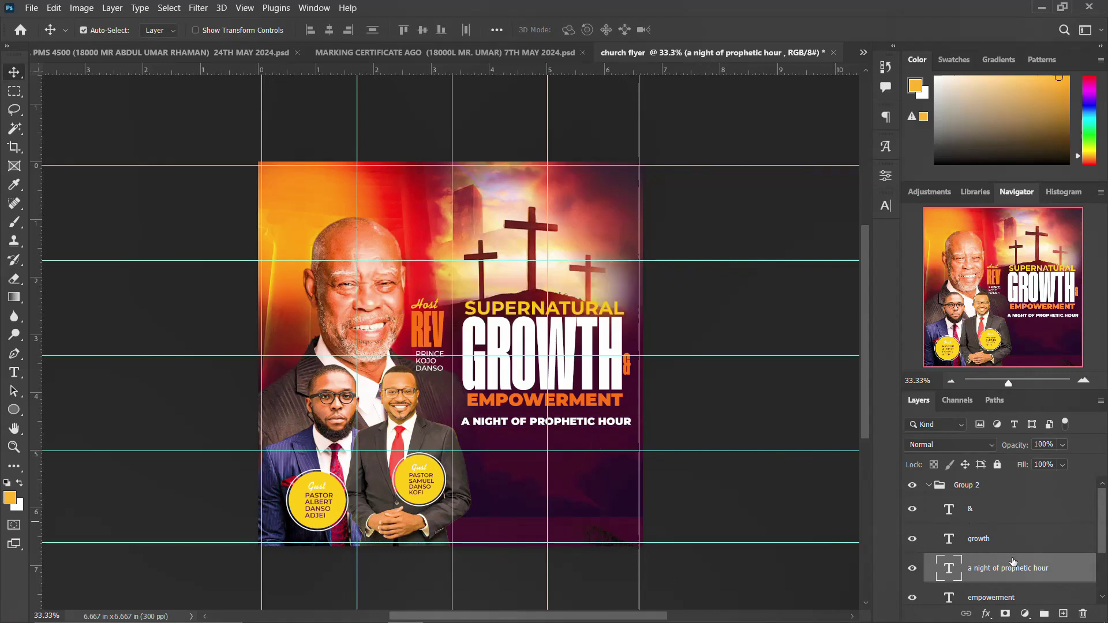
drag(1007, 570, 951, 507)
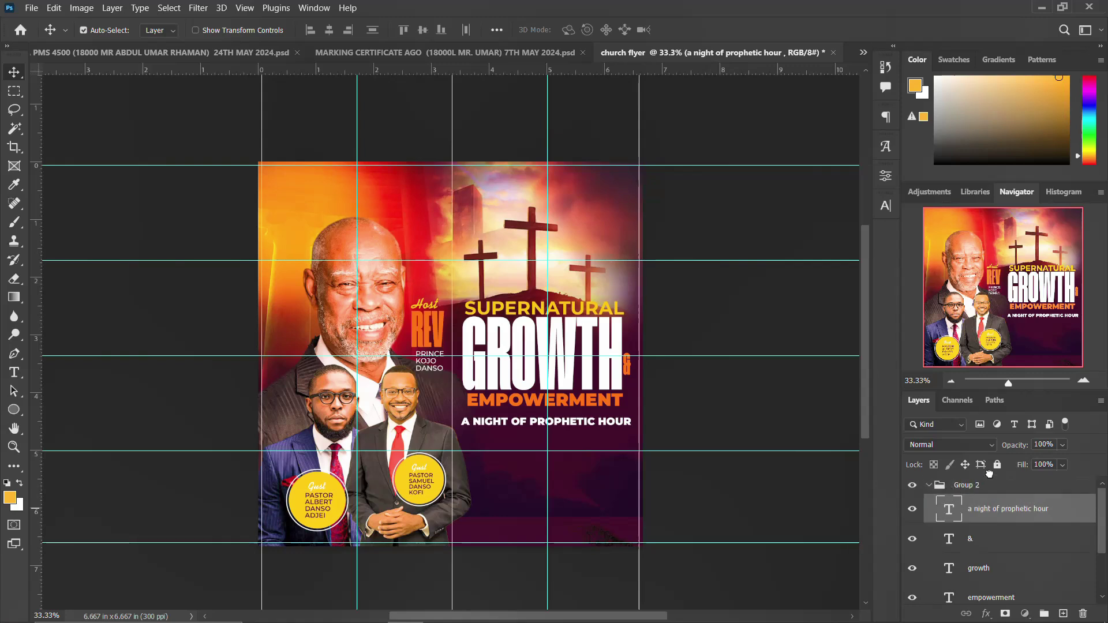
Step: Move 'A Night of Prophetic Hour' out of Group 2 and rename the group THEME
drag(990, 488, 998, 507)
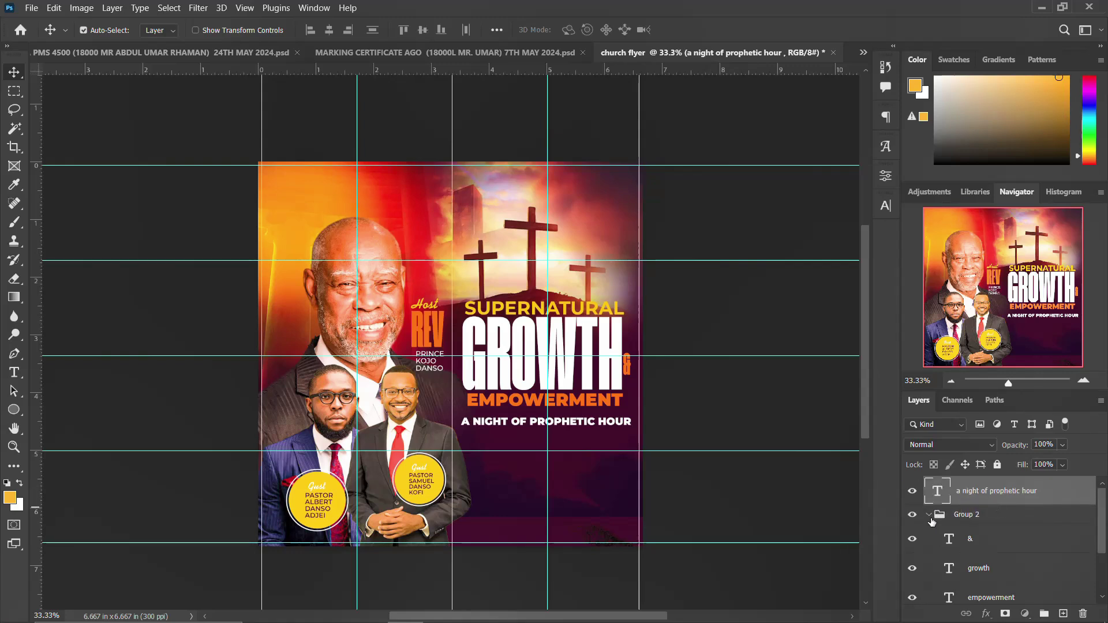
click(930, 515)
double_click(971, 516)
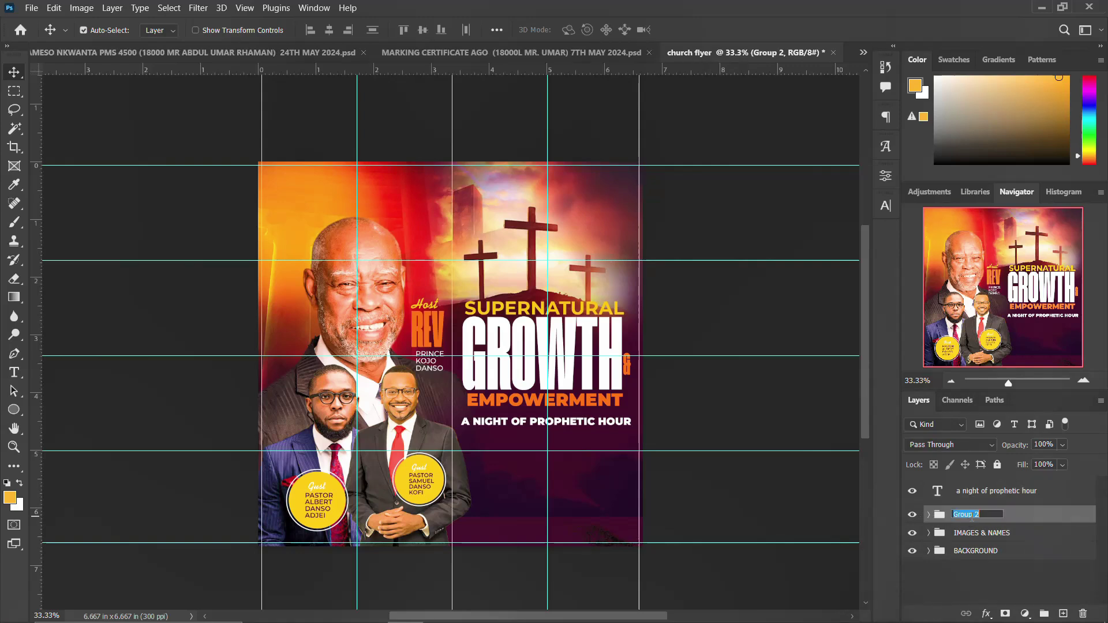
text(THEME)
key(Return)
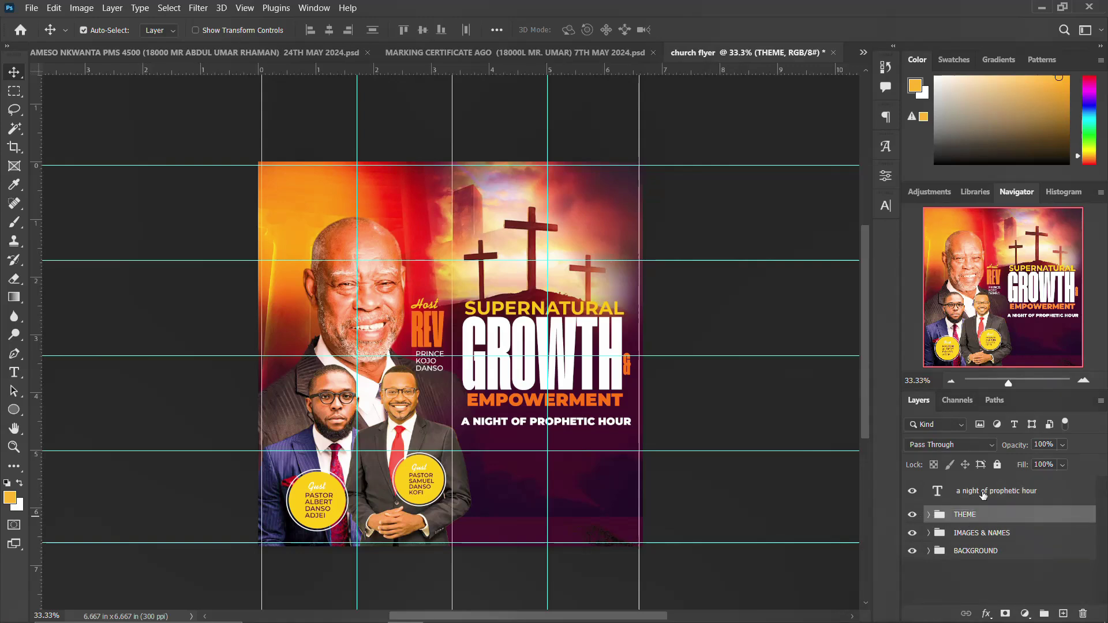
click(983, 495)
Step: Draw a white-filled rectangle beneath the subtitle text
click(14, 409)
drag(461, 443, 619, 457)
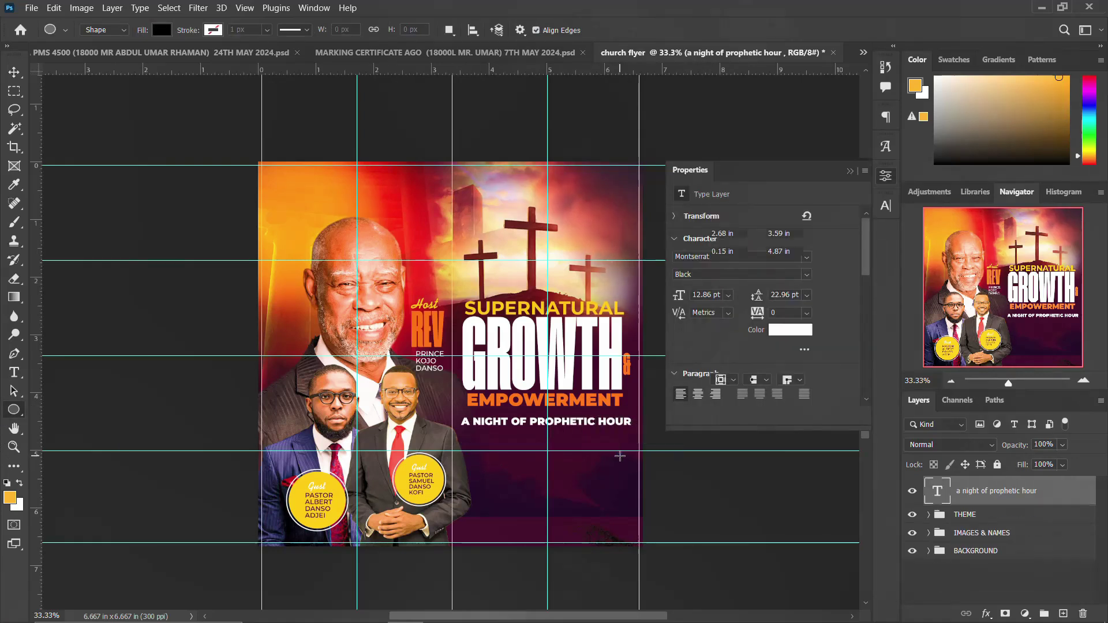
click(886, 175)
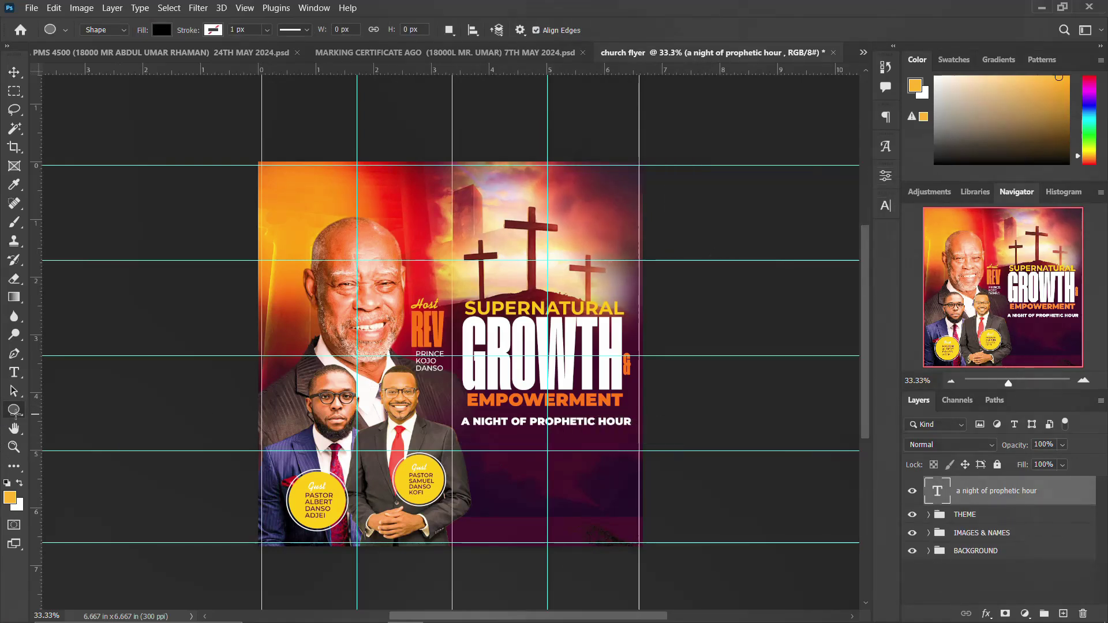
right_click(16, 412)
click(58, 409)
drag(464, 441, 635, 486)
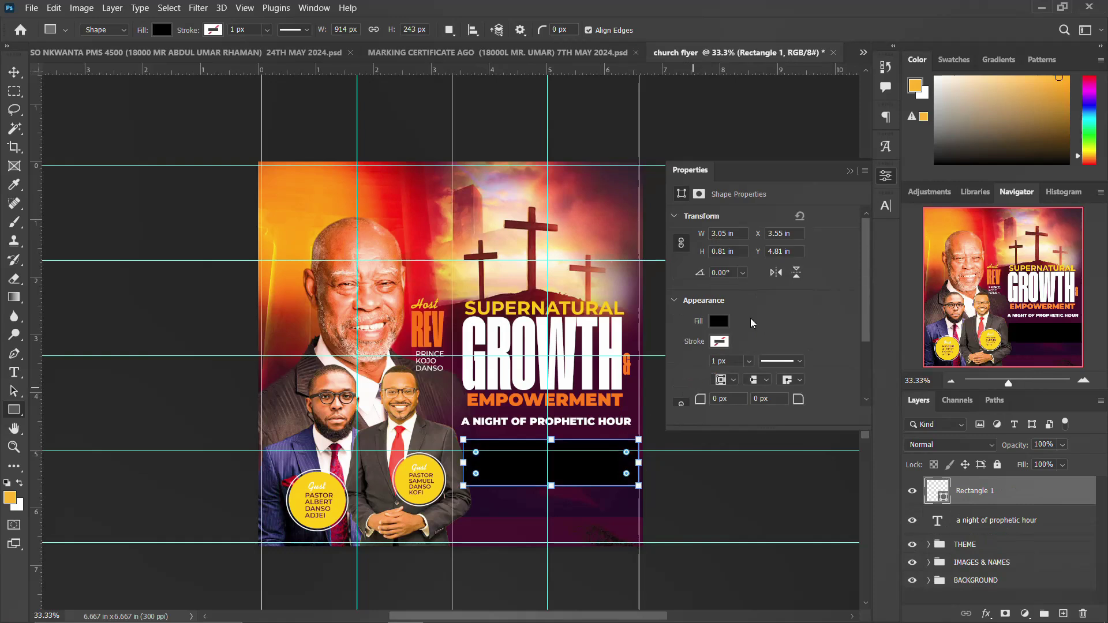
click(720, 321)
click(685, 398)
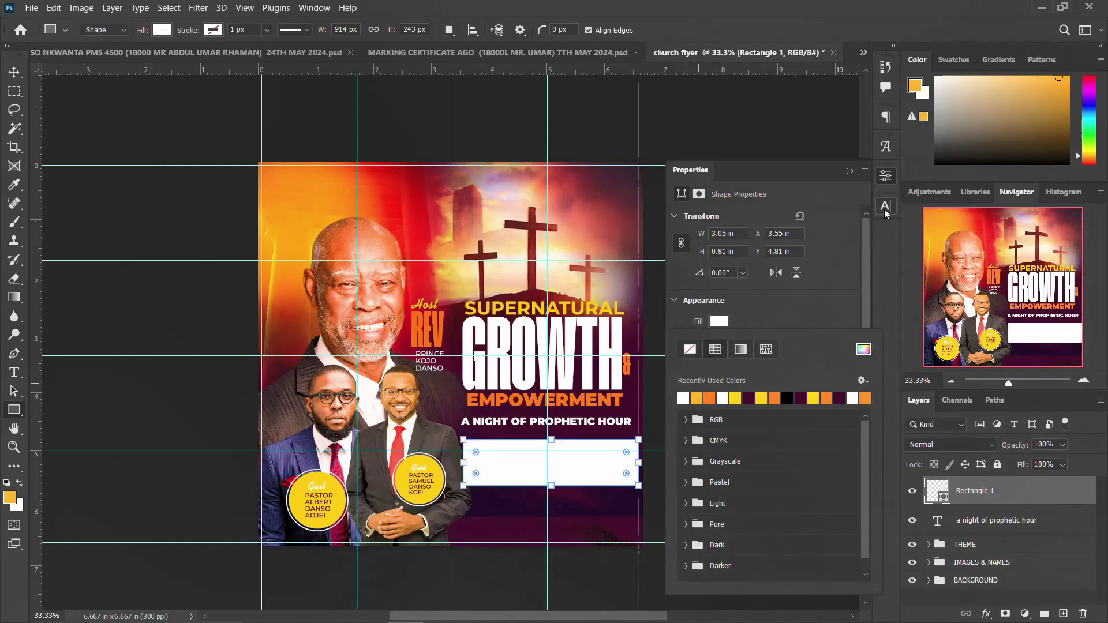
Step: Duplicate the white rectangle and narrow the copy to the bar's right part
key(v)
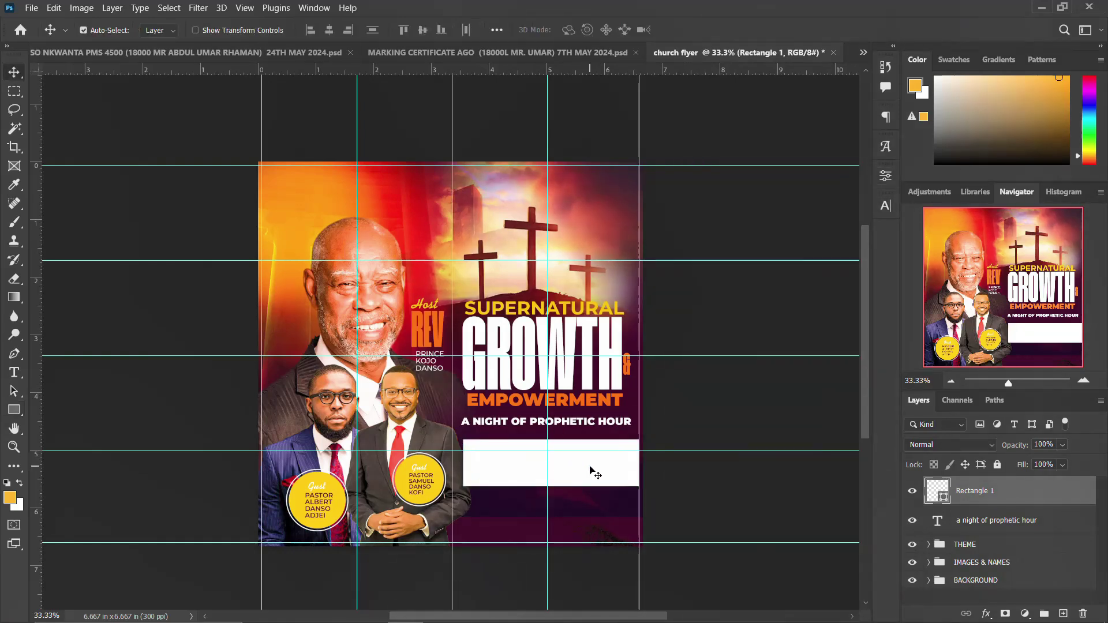
key(ctrl+j)
key(ctrl+t)
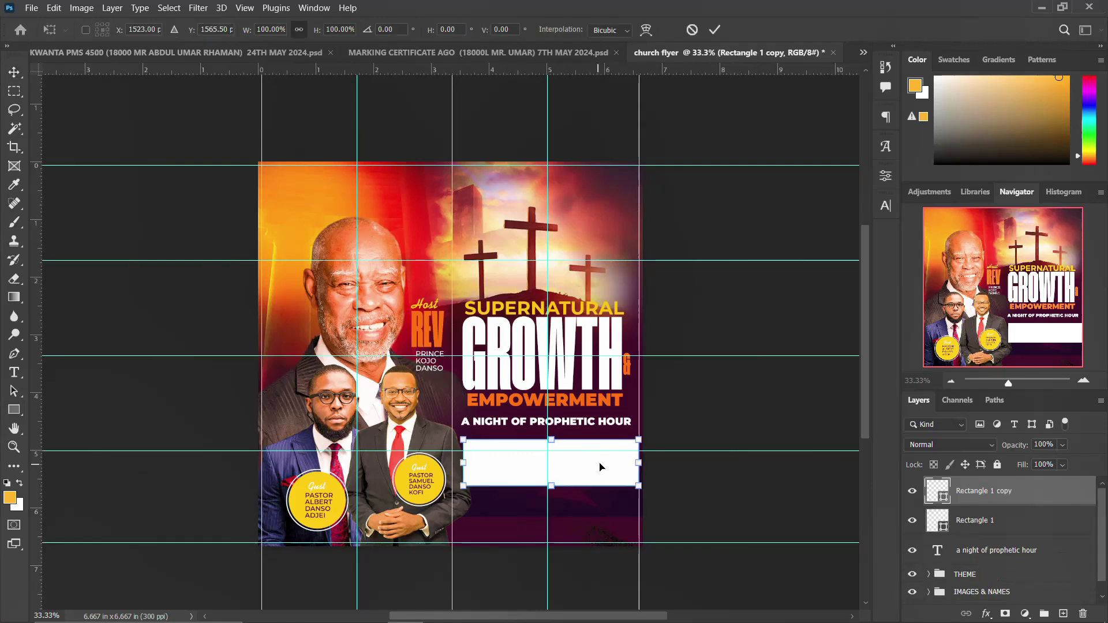
drag(466, 460, 570, 464)
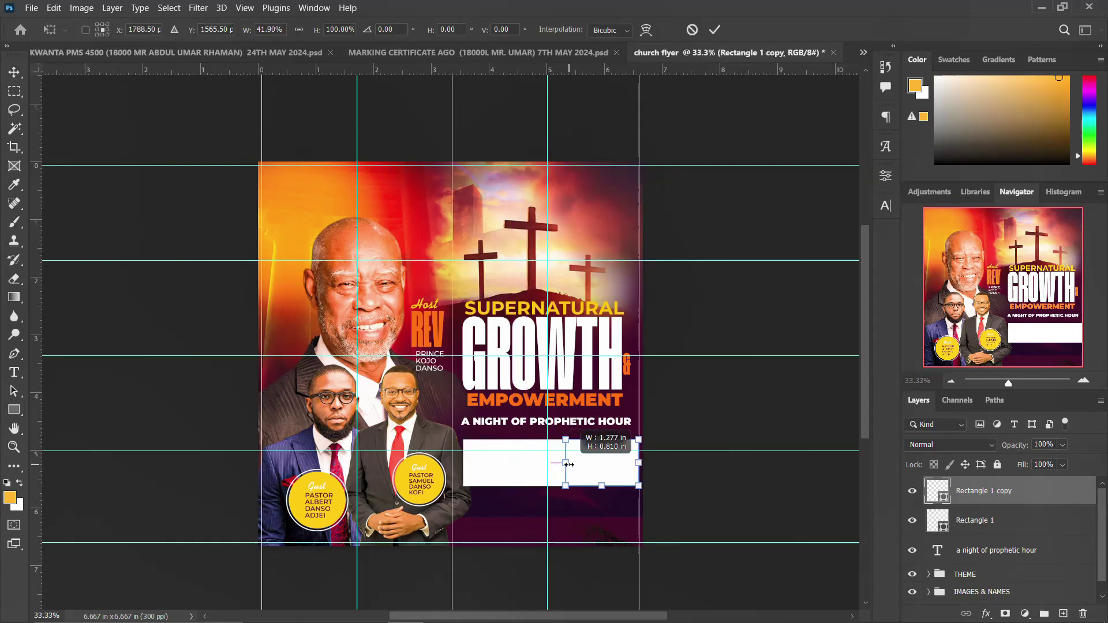
key(Return)
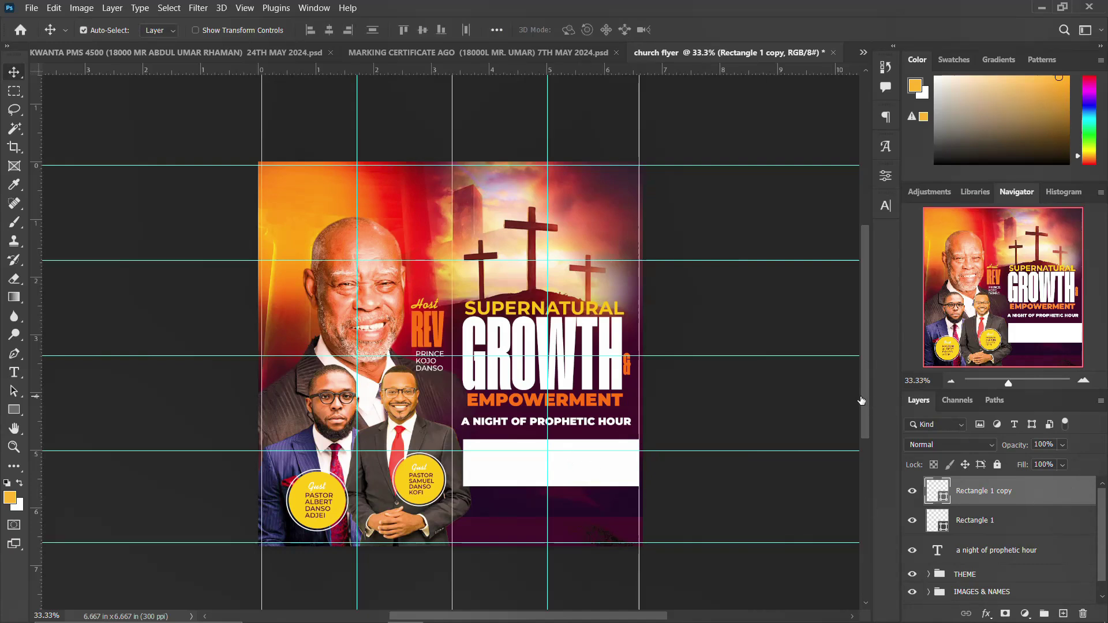
Step: Give Rectangle 1 copy a Gradient Overlay with stops ff1e00 and ffc600
double_click(1021, 490)
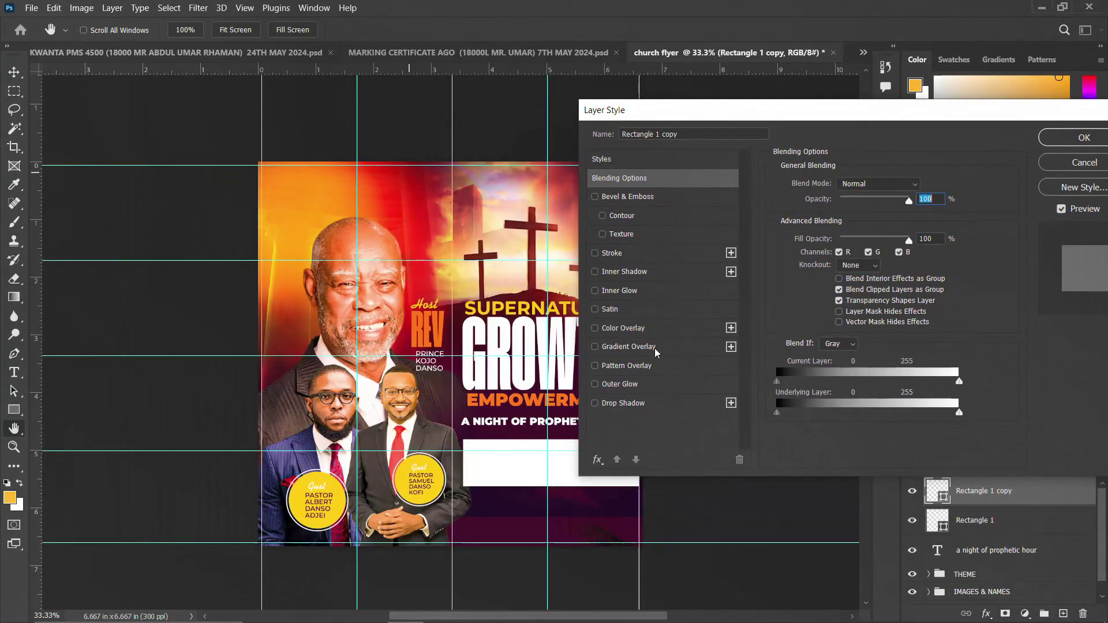
click(657, 347)
drag(898, 114, 905, 81)
click(877, 186)
click(670, 321)
click(733, 382)
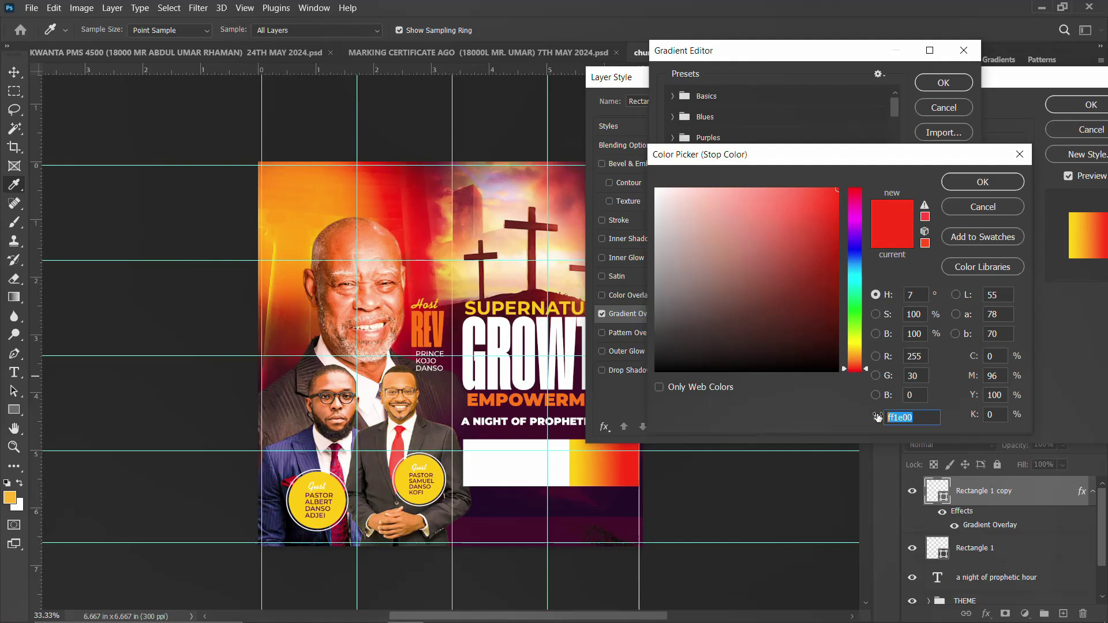
click(982, 207)
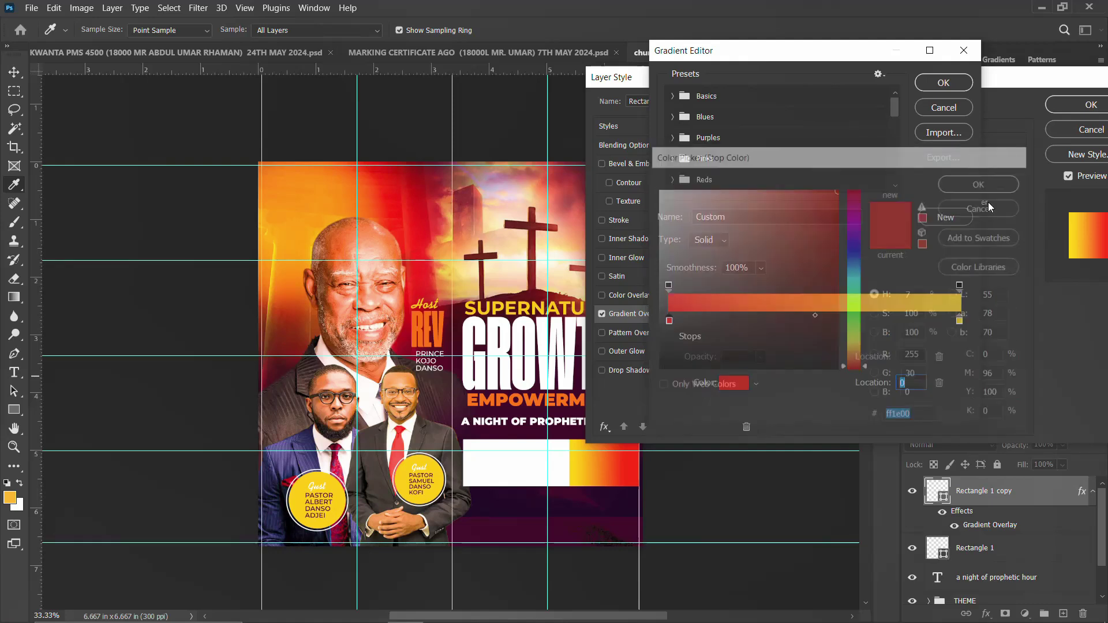
click(959, 321)
click(734, 383)
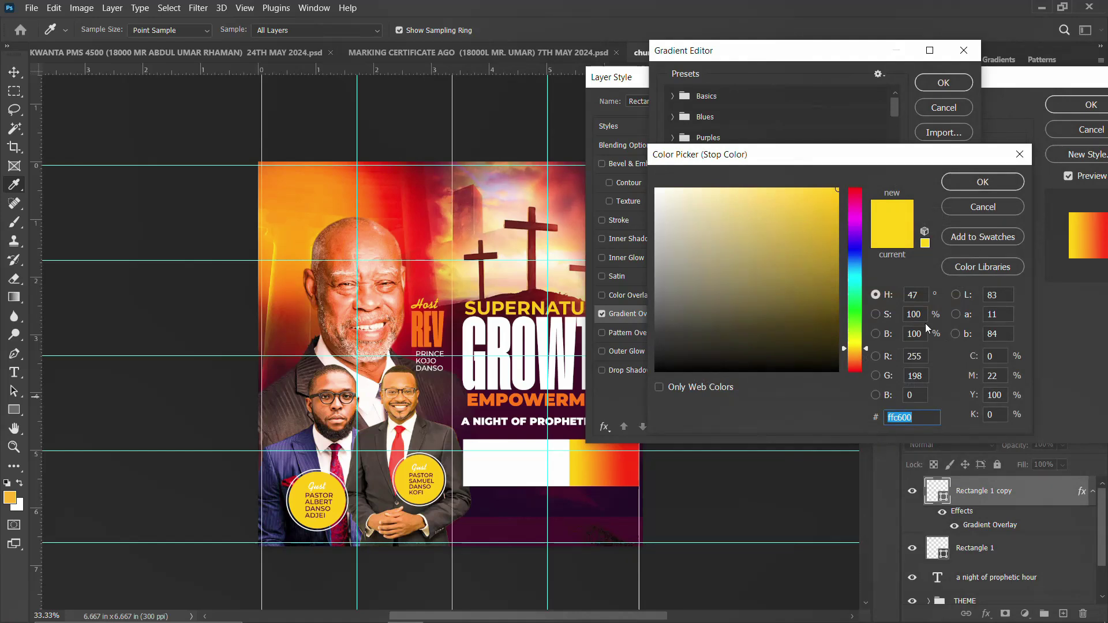
click(983, 207)
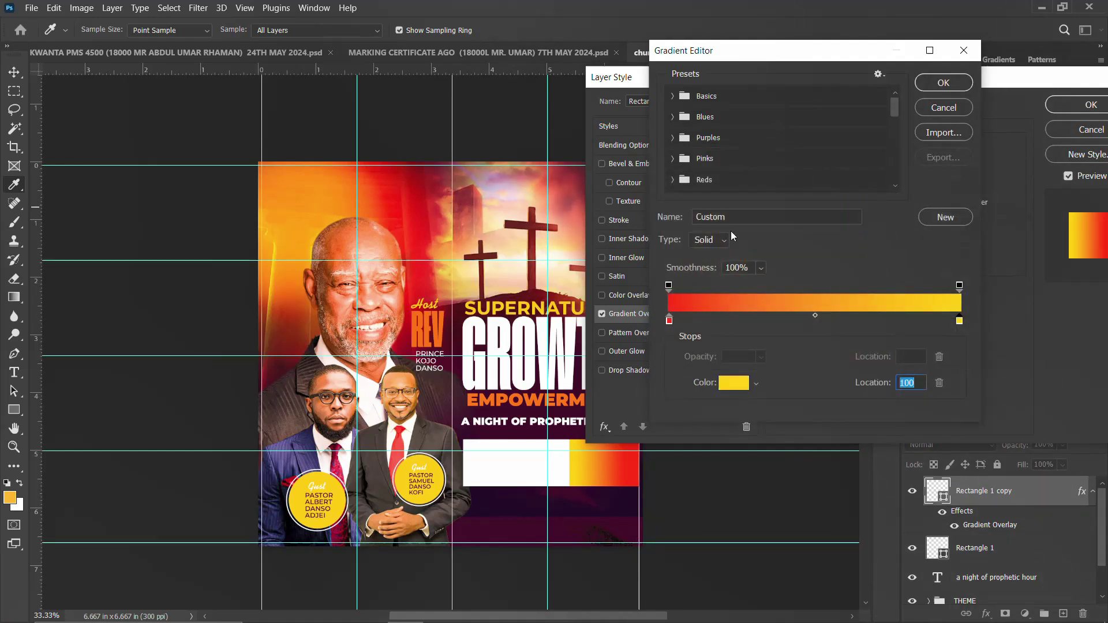
click(944, 108)
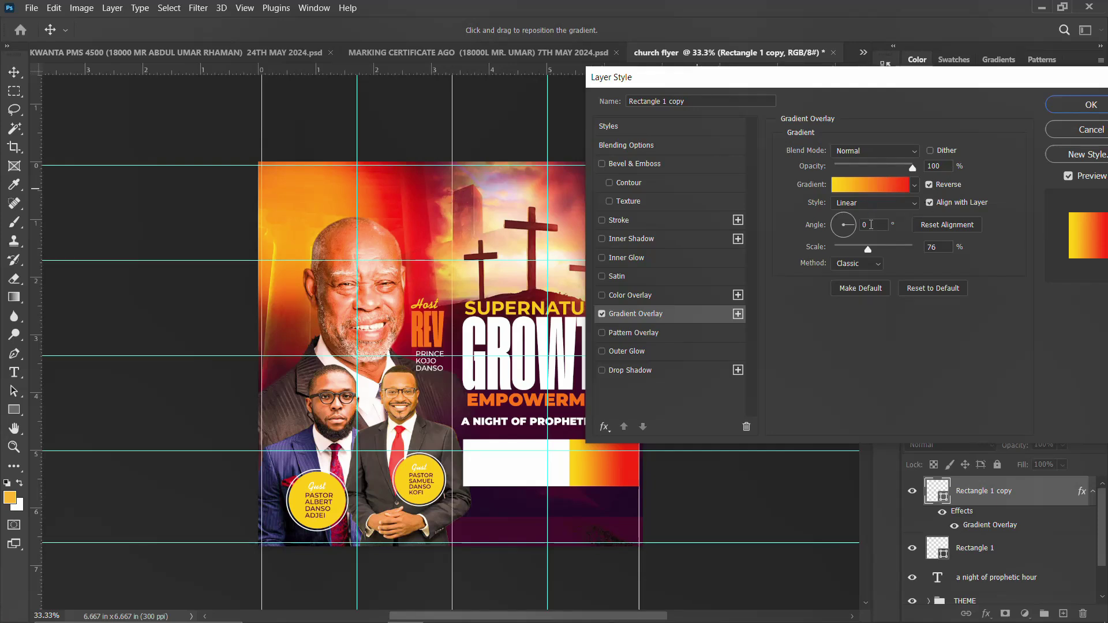
Step: Apply the yellow-red gradient style and narrow the gradient bar to the right side
drag(968, 84, 877, 85)
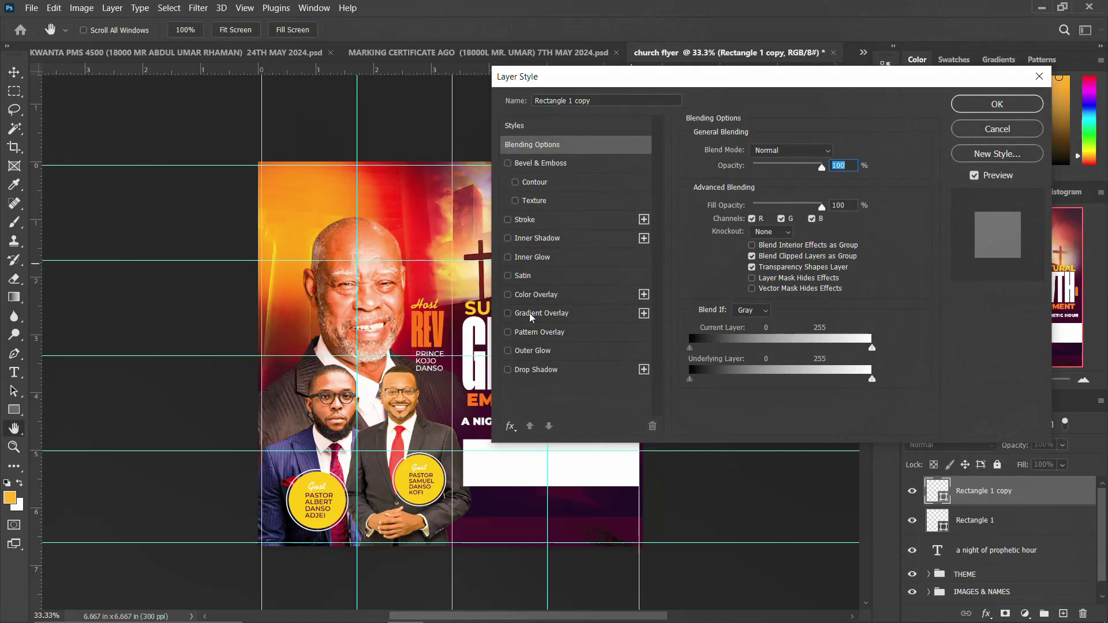
click(532, 315)
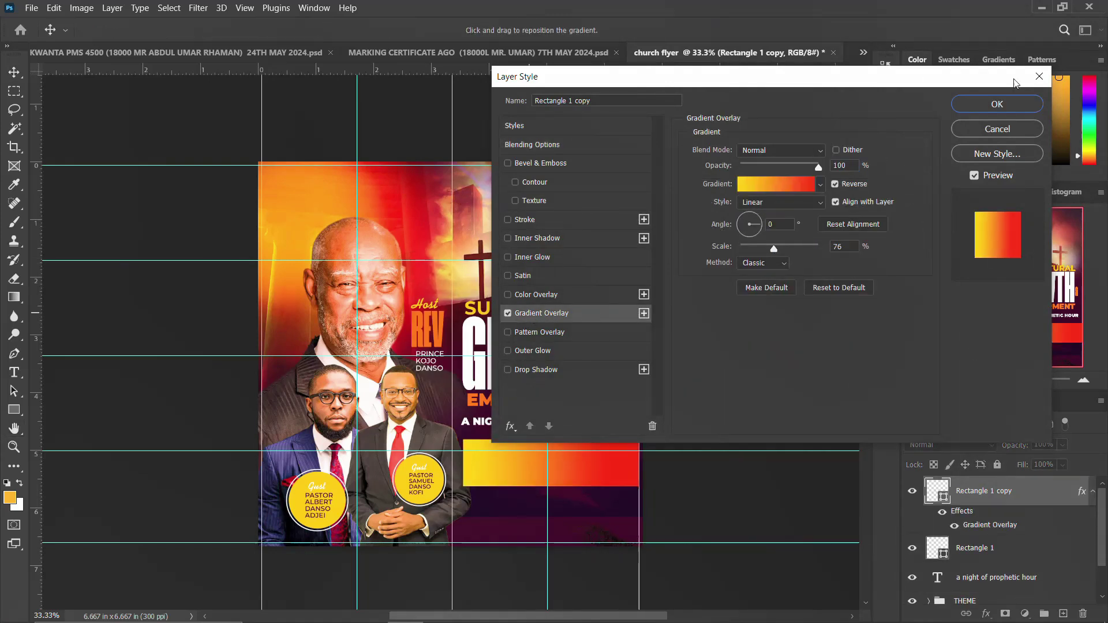
click(996, 105)
key(ctrl+t)
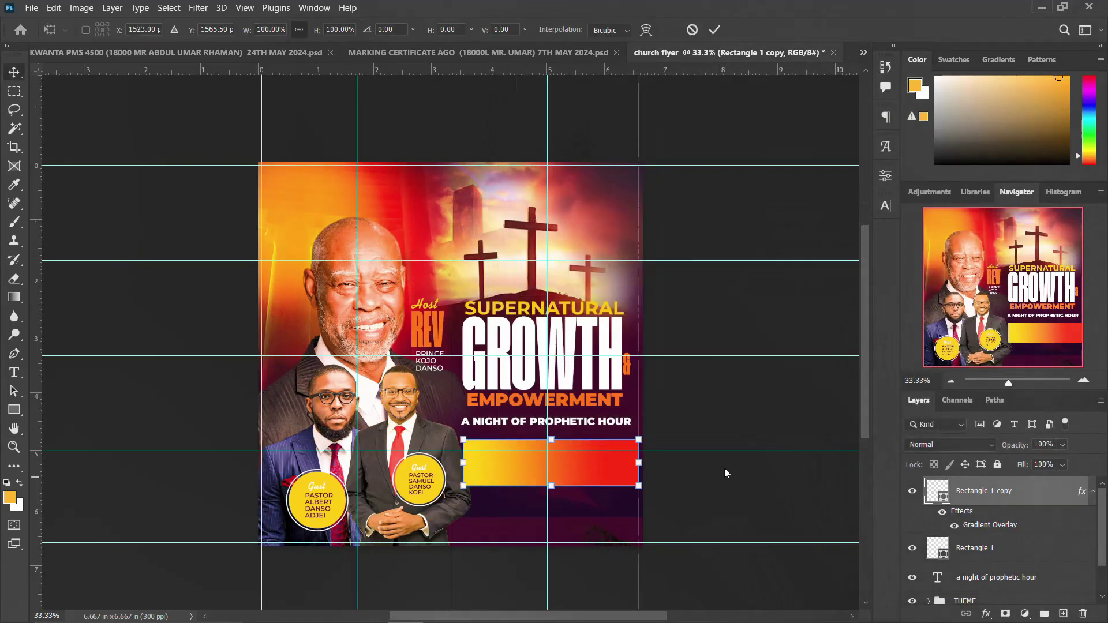
drag(464, 462, 567, 465)
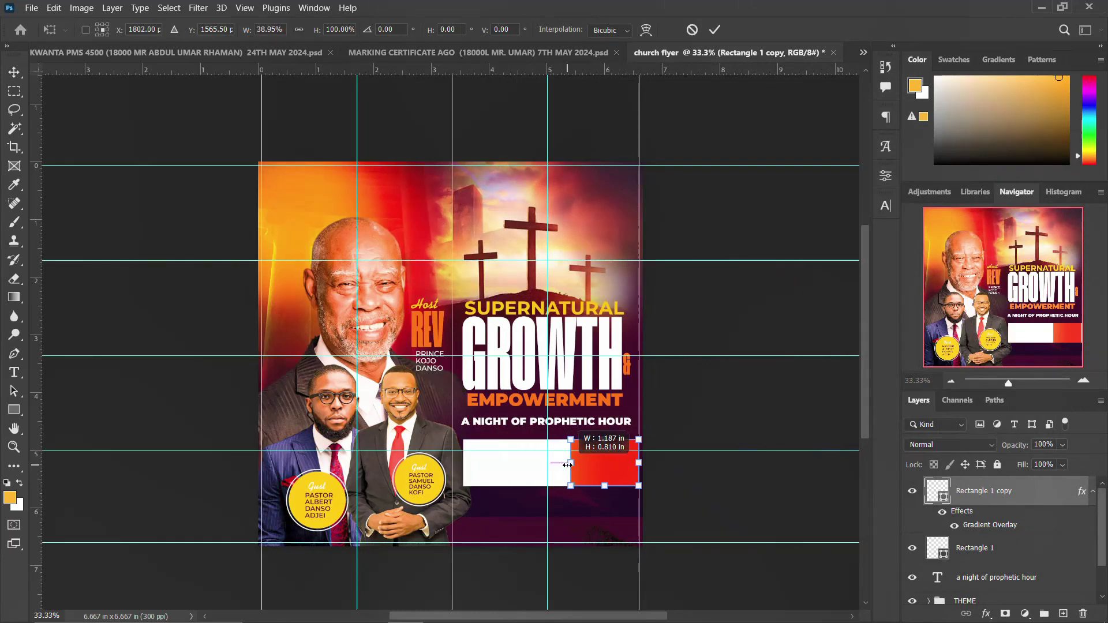
key(Return)
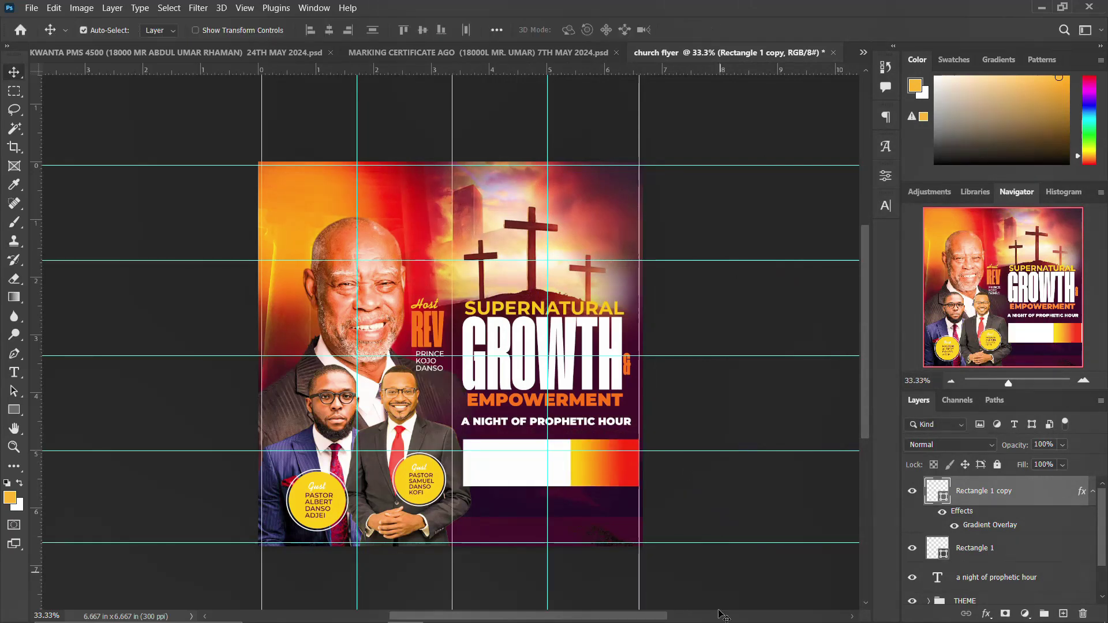
Step: Paste 'SAT 26TH JULY' from the notes into the white bar and enlarge it
click(1093, 492)
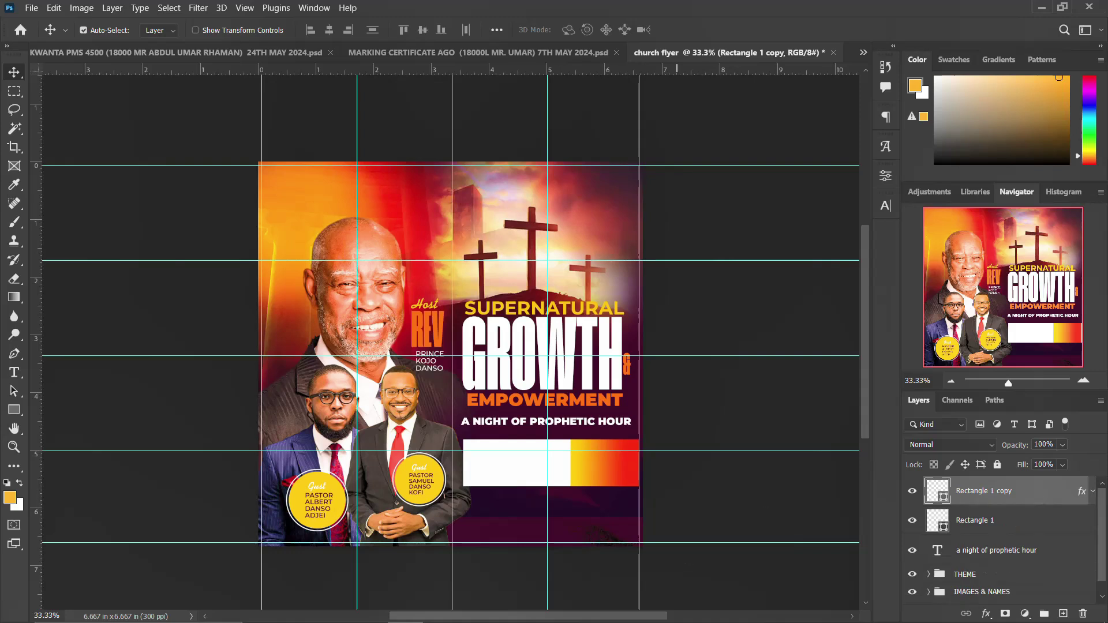
click(513, 609)
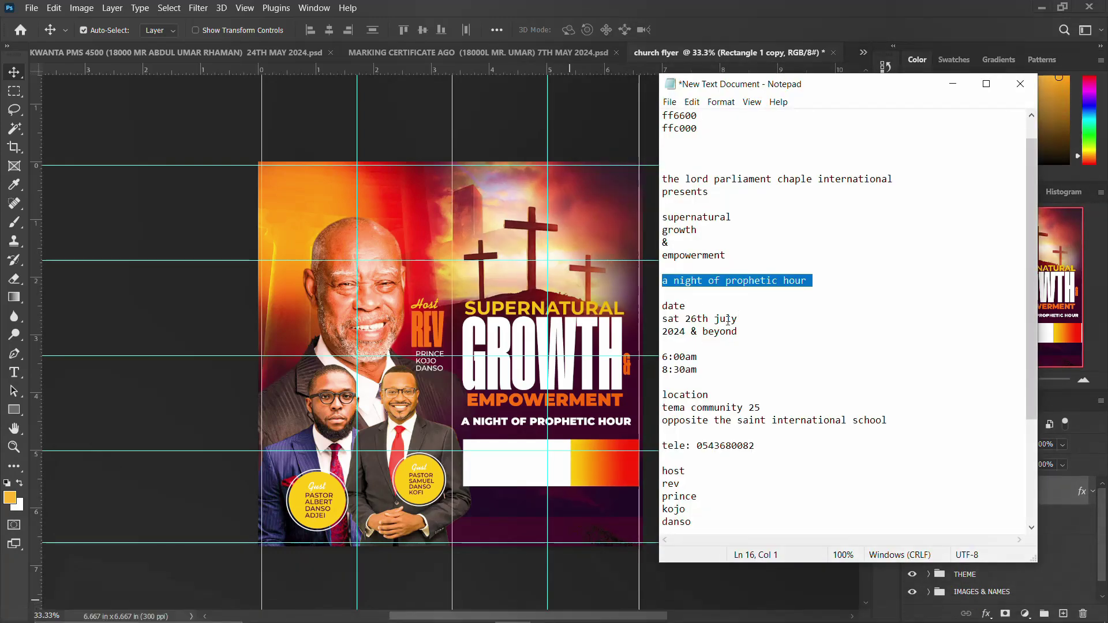
drag(738, 318, 653, 316)
key(ctrl+c)
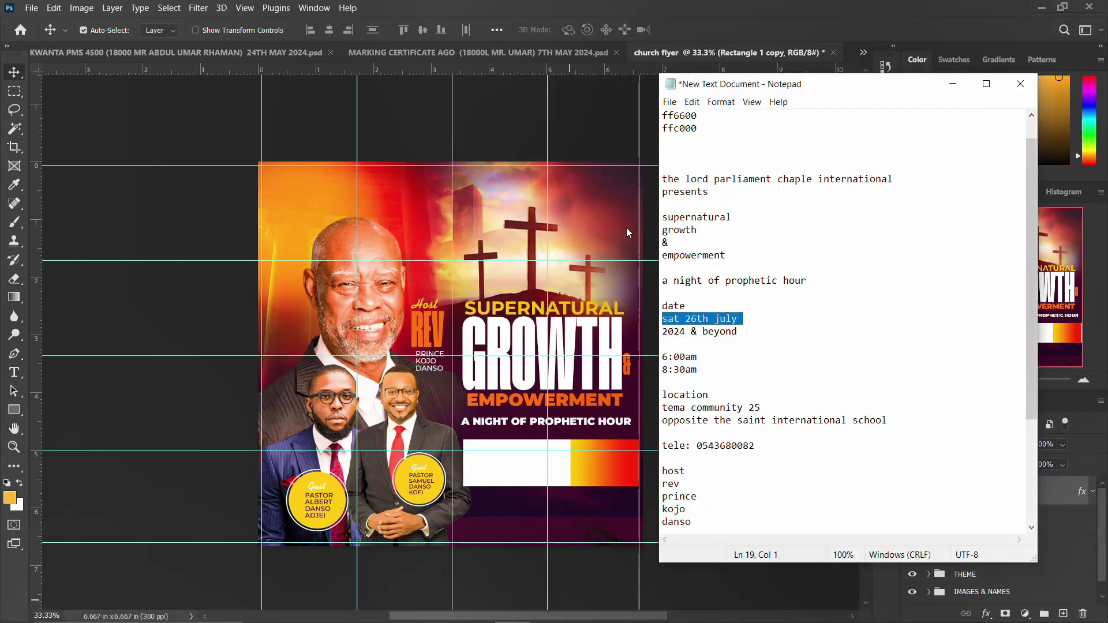
click(626, 228)
key(t)
click(479, 529)
key(ctrl+v)
key(ctrl+Return)
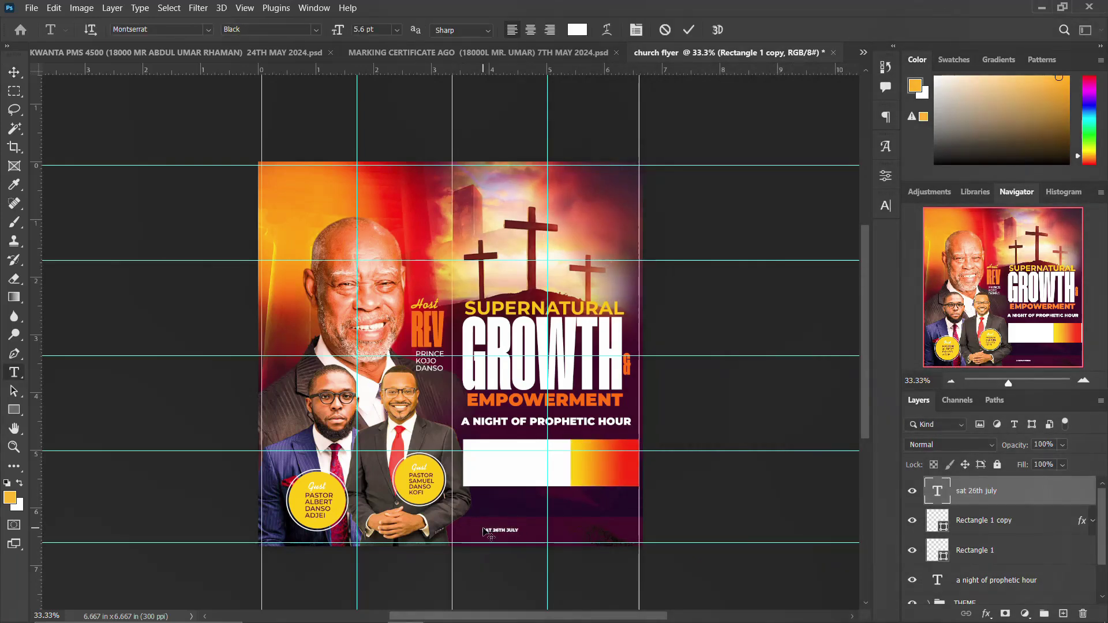
key(ctrl+t)
mouse_move(531, 541)
mouse_down()
mouse_move(547, 543)
mouse_move(537, 467)
mouse_up()
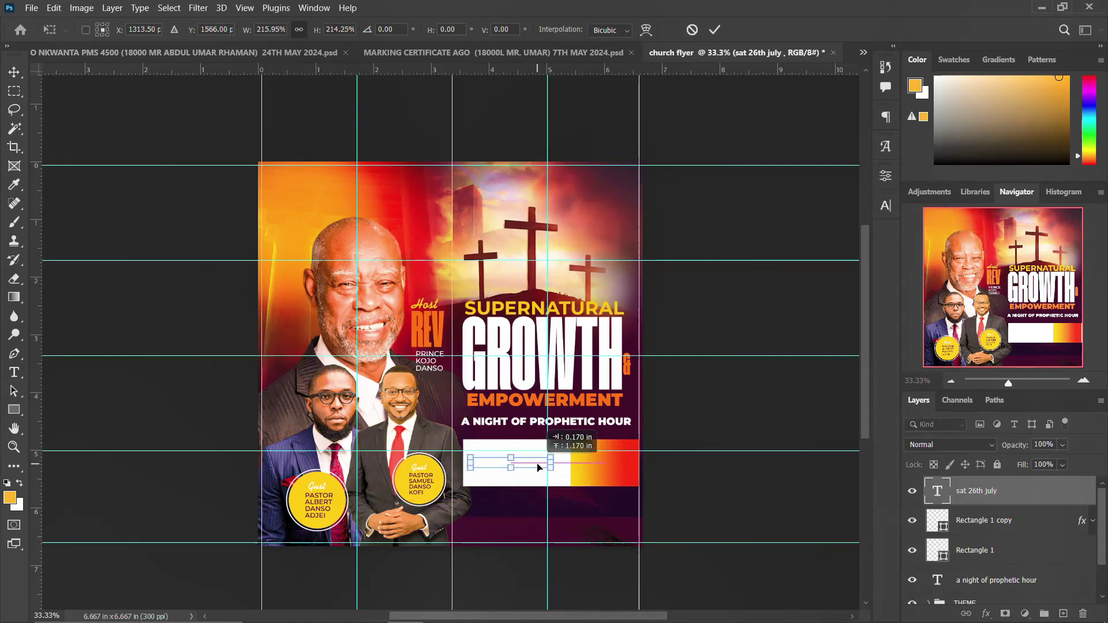
key(Return)
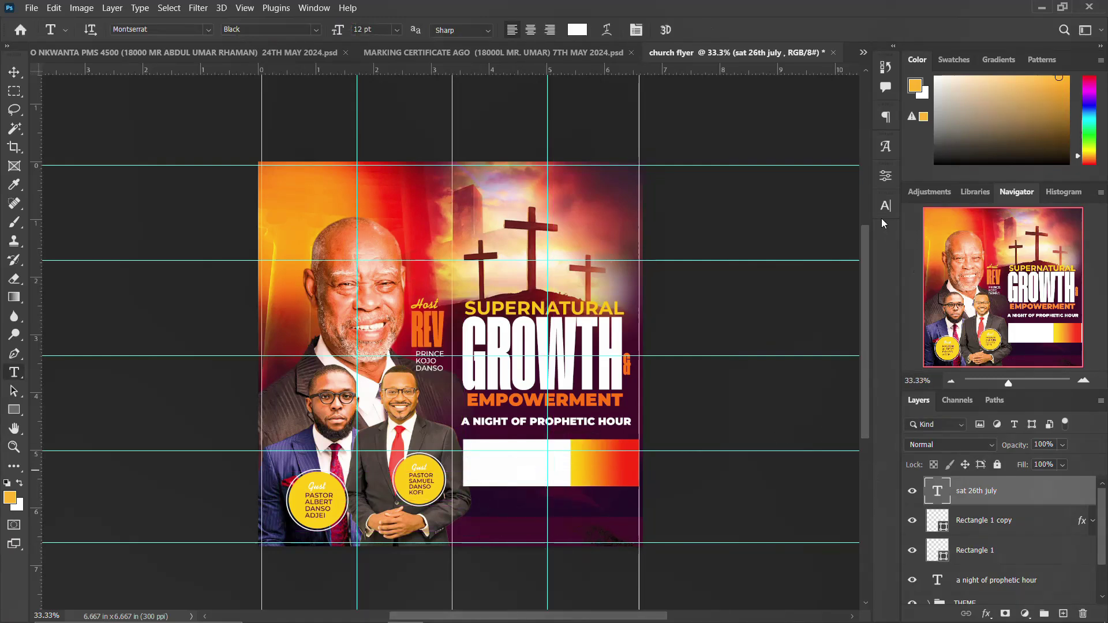
Step: Colour the date dark purple #370221, with 26TH JULY Black Italic and SAT Bold
click(886, 206)
click(845, 292)
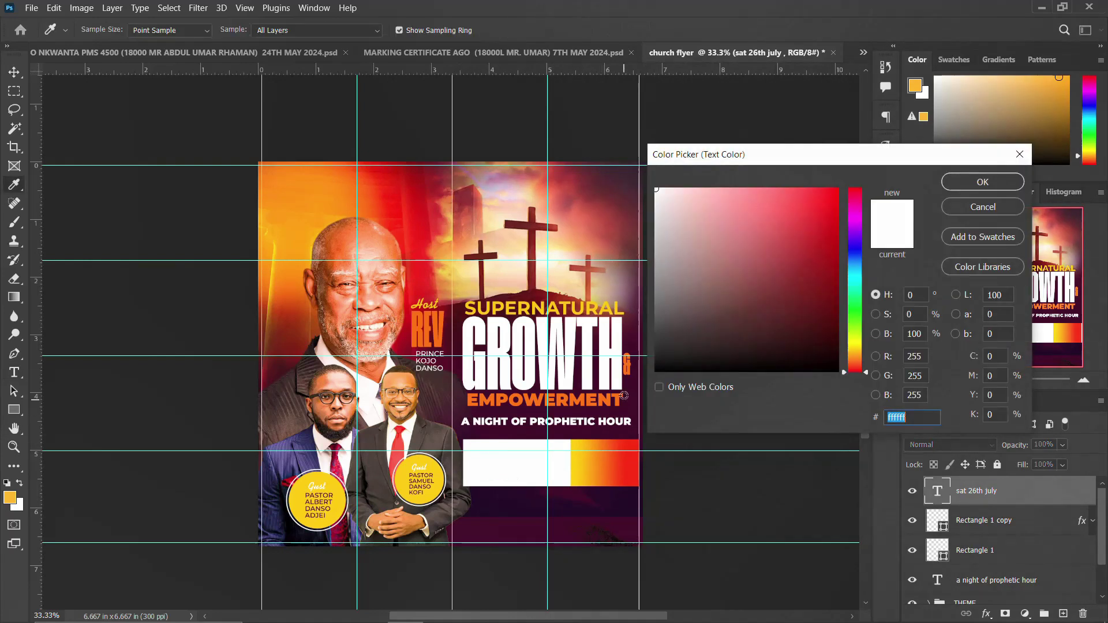
click(526, 491)
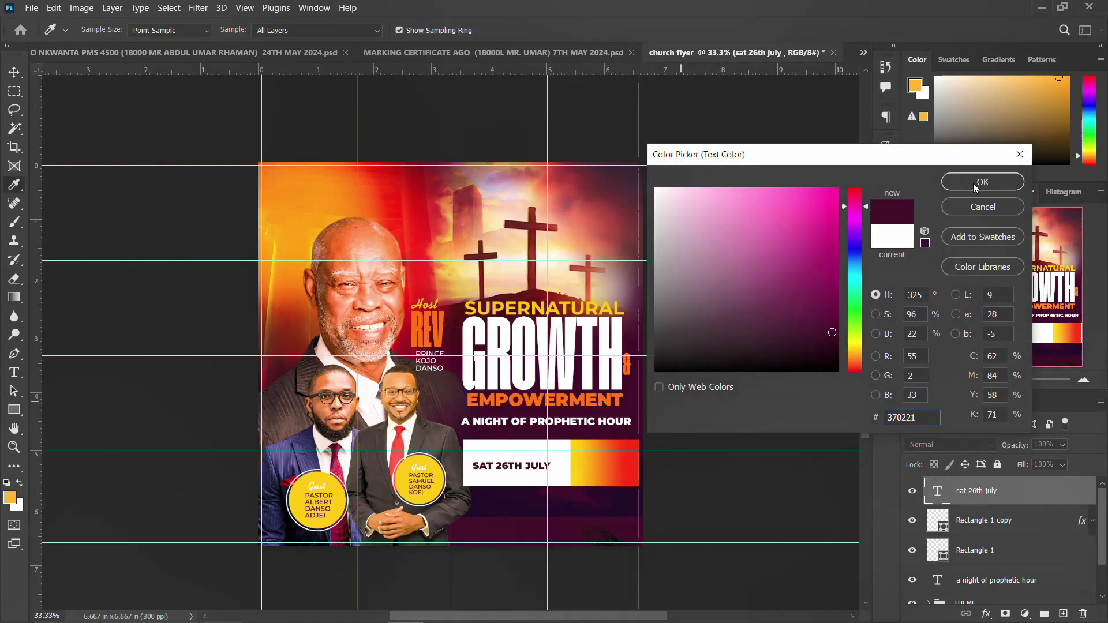
click(982, 182)
click(862, 226)
click(863, 442)
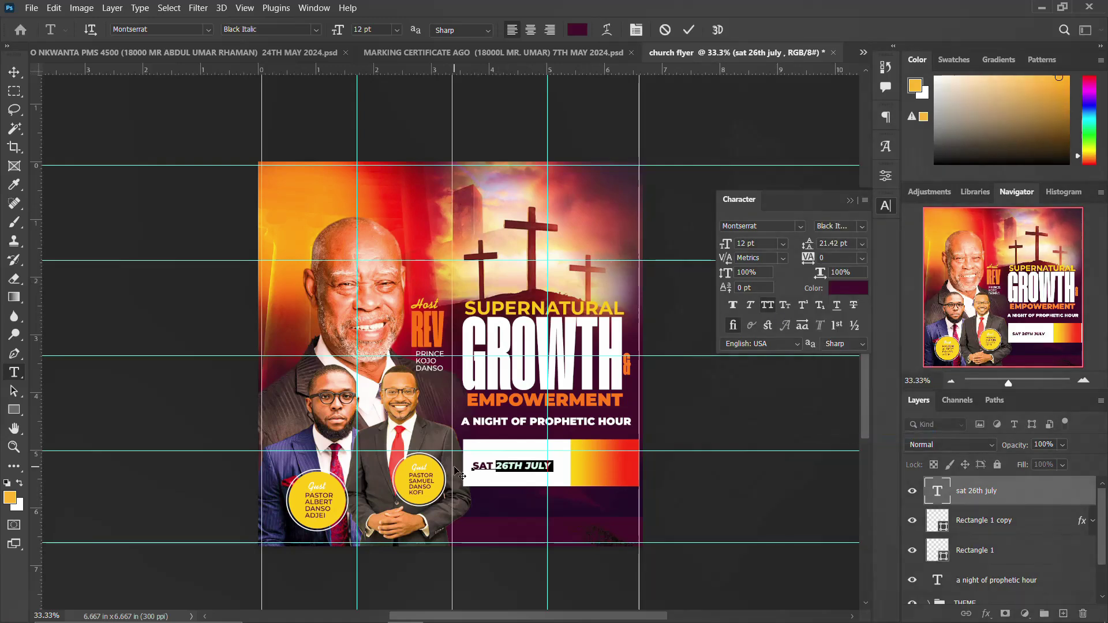
drag(472, 467, 494, 467)
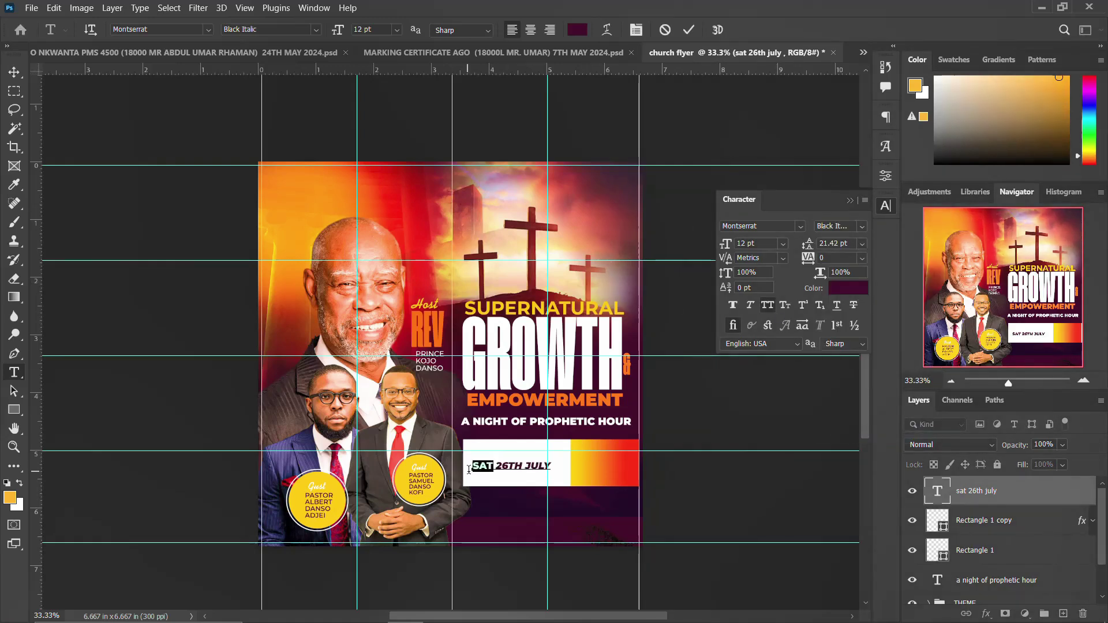
click(862, 226)
click(850, 382)
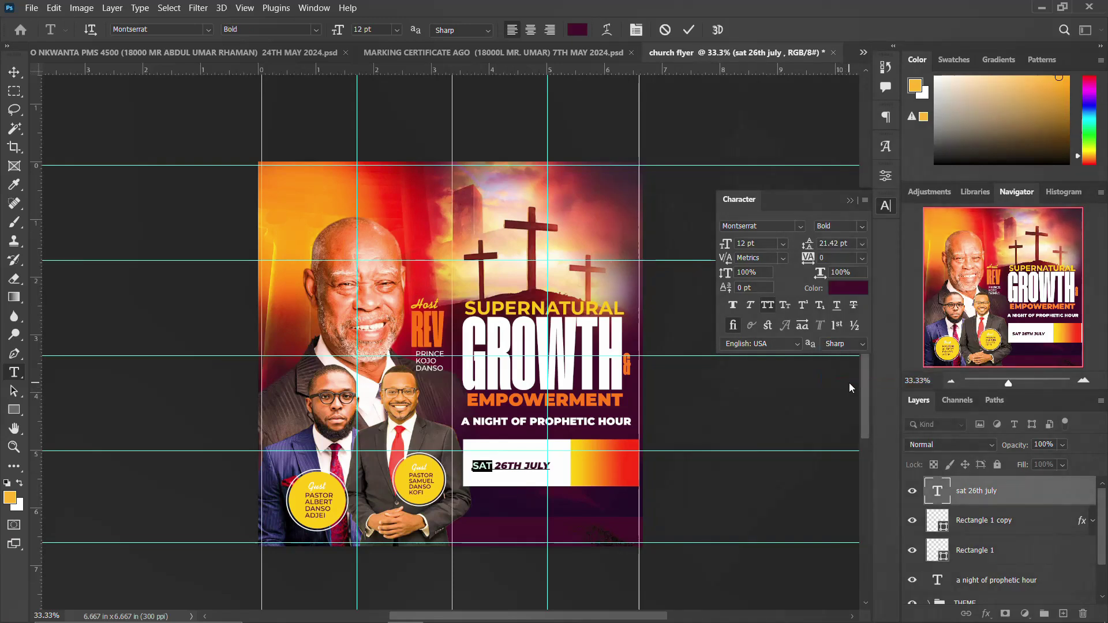
click(850, 382)
click(885, 206)
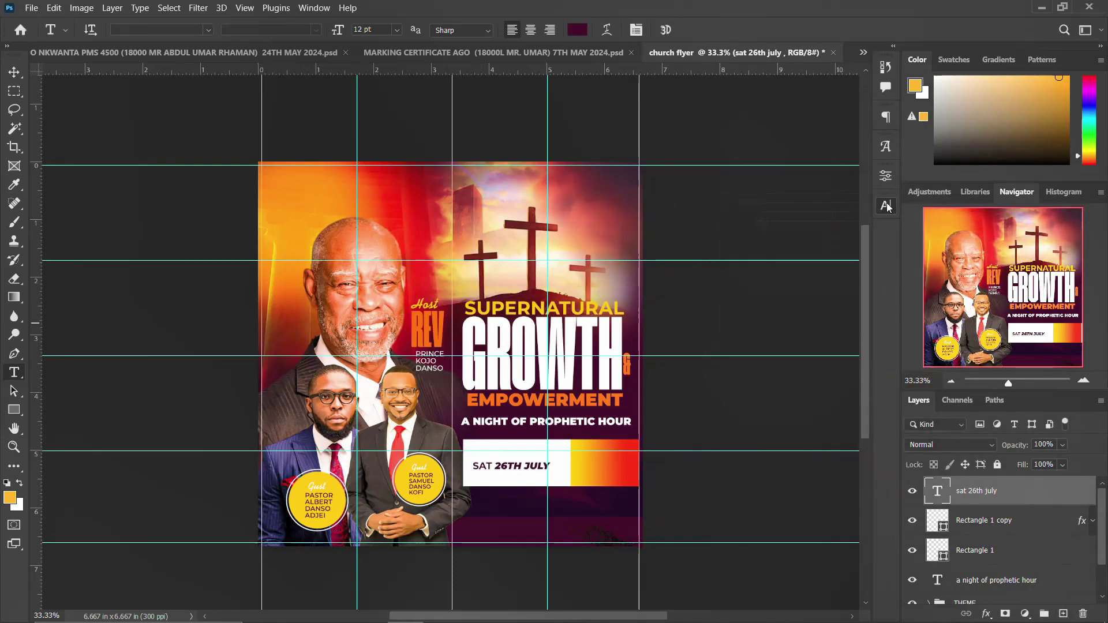
Step: Enlarge SAT 26TH JULY slightly and nudge it up
key(ctrl+t)
drag(553, 474, 564, 478)
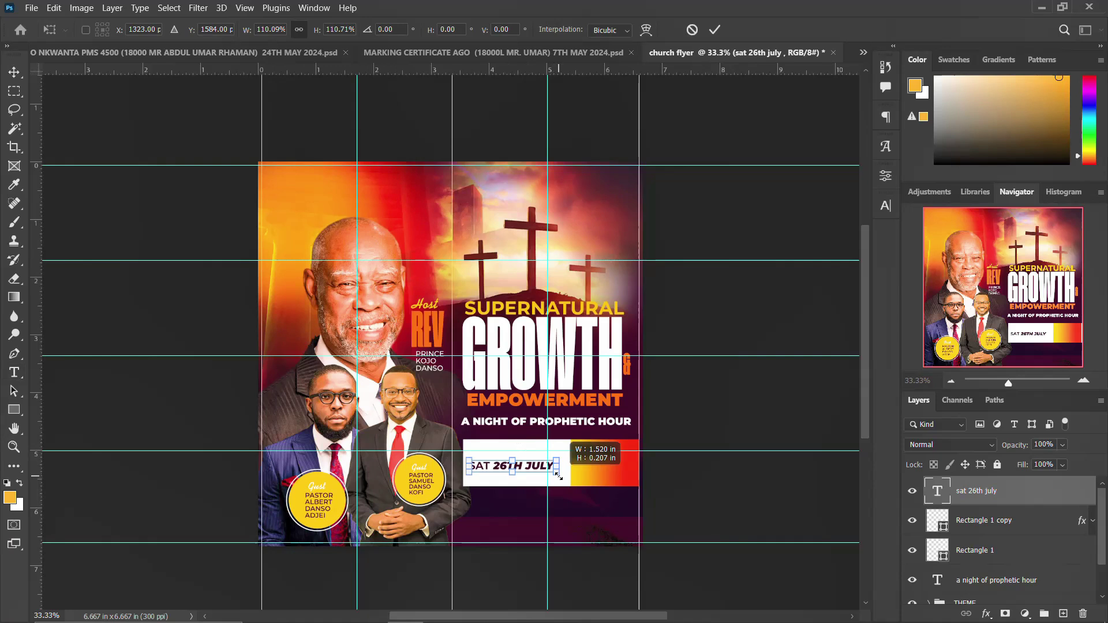
key(Return)
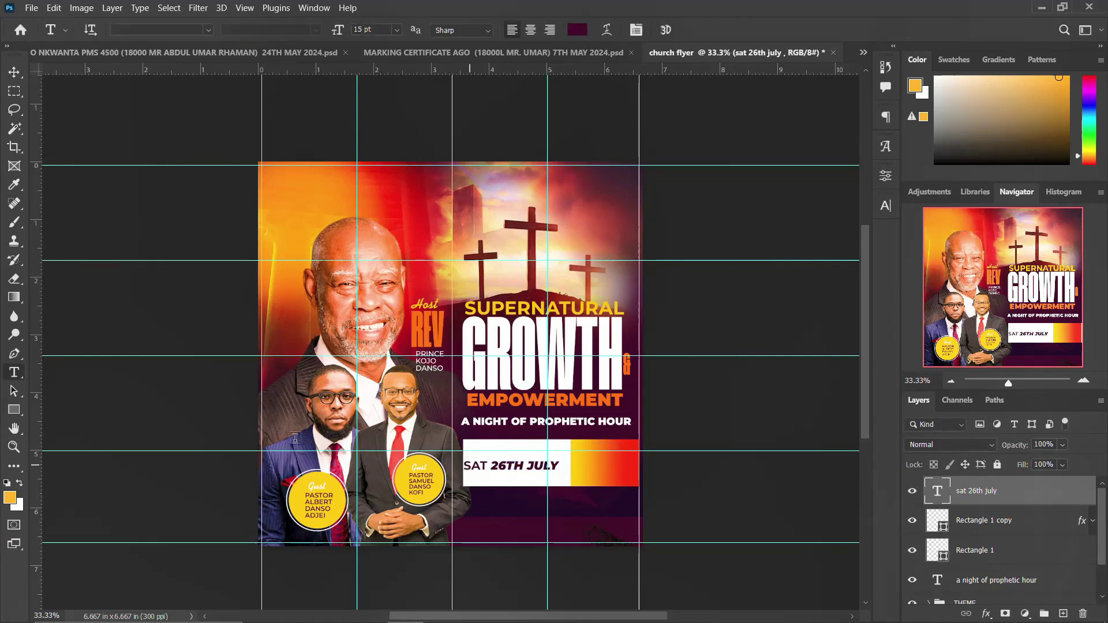
click(14, 73)
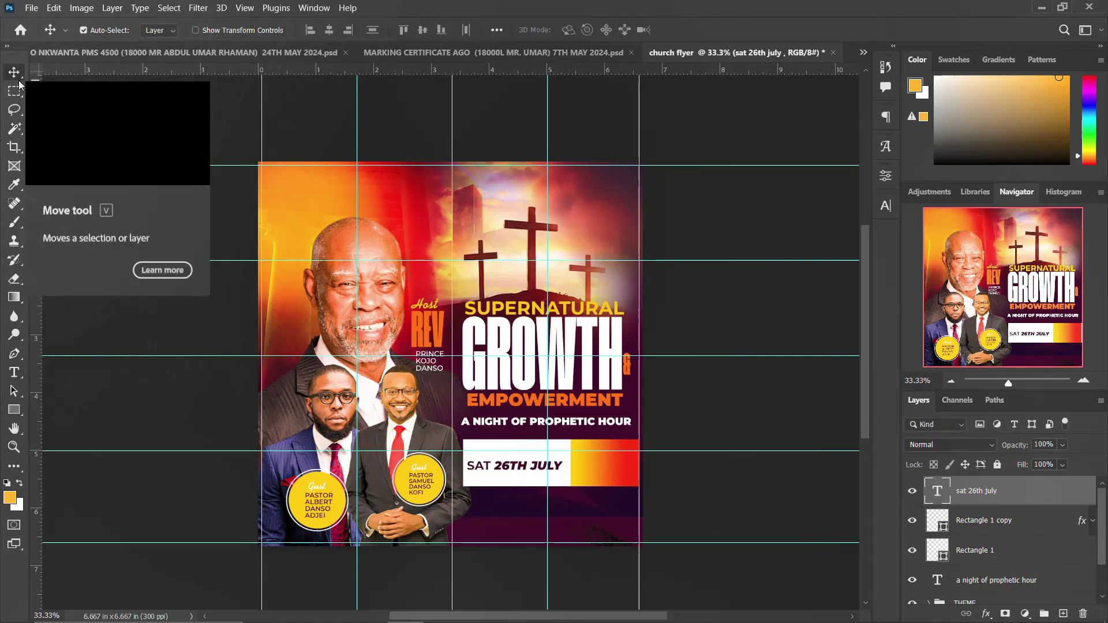
key(Up)
key(Up)
key(Up)
key(Up)
Step: Duplicate the date line and replace the copy's text with '2024 & BEYOND'
click(513, 610)
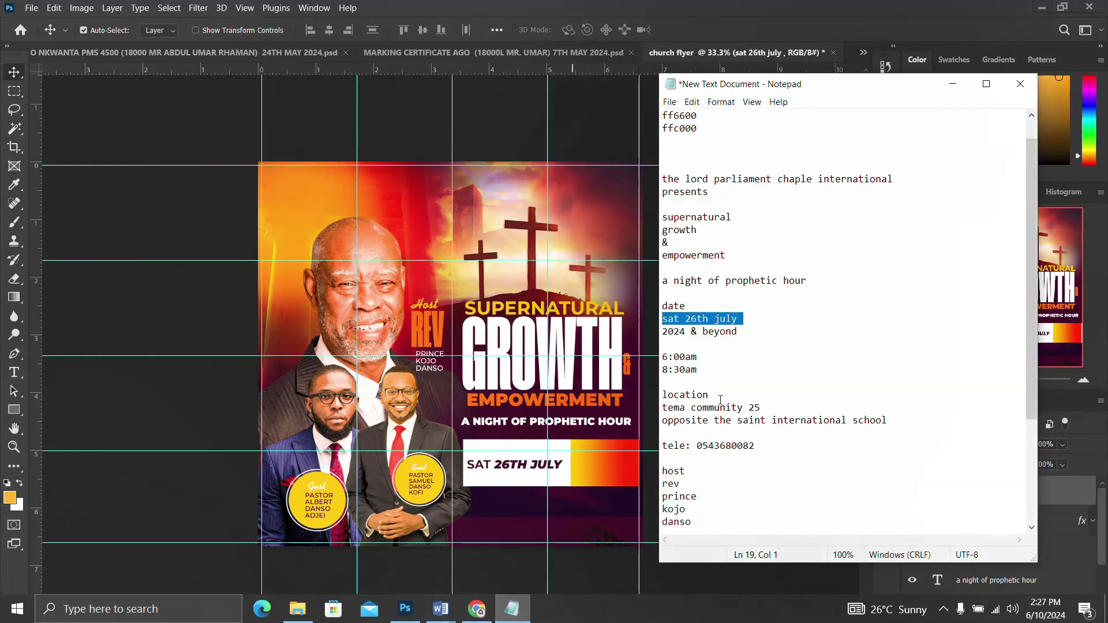
drag(744, 332, 655, 332)
key(ctrl+c)
click(591, 5)
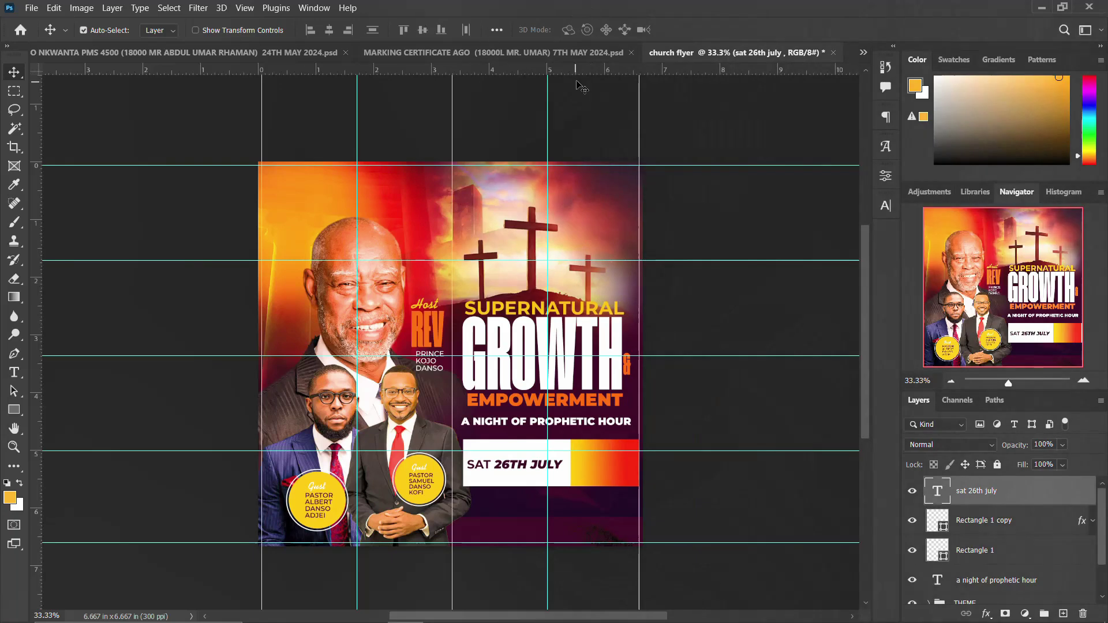
double_click(507, 469)
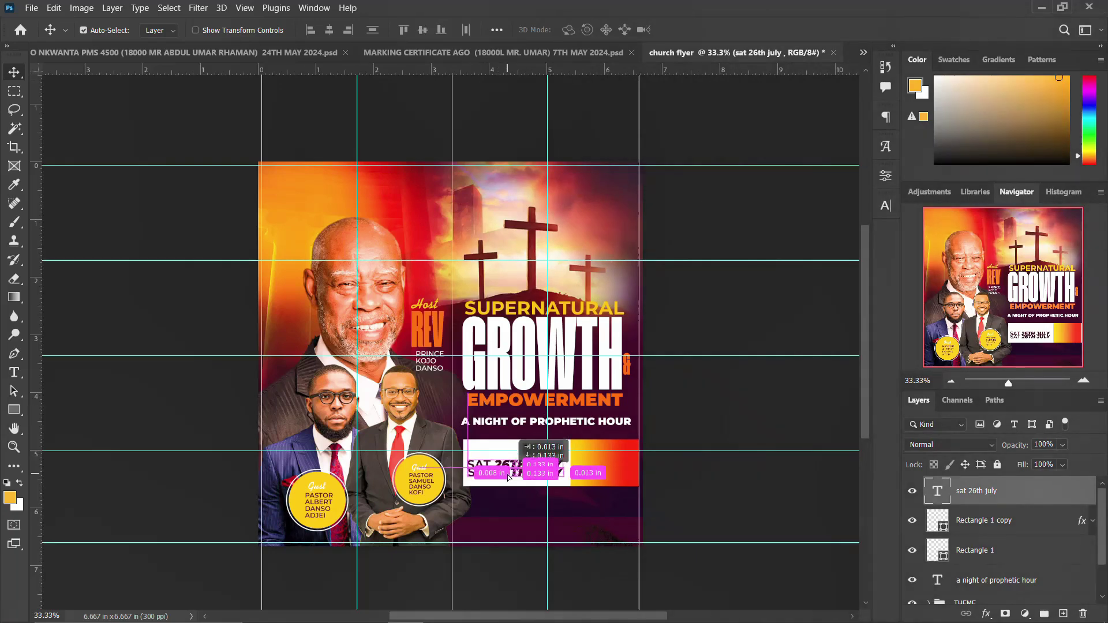
key(ctrl+j)
key(ctrl+a)
key(ctrl+v)
key(ctrl+Return)
key(v)
Step: Set 2024 & BEYOND to 12 pt, keeping the bold weight
click(885, 206)
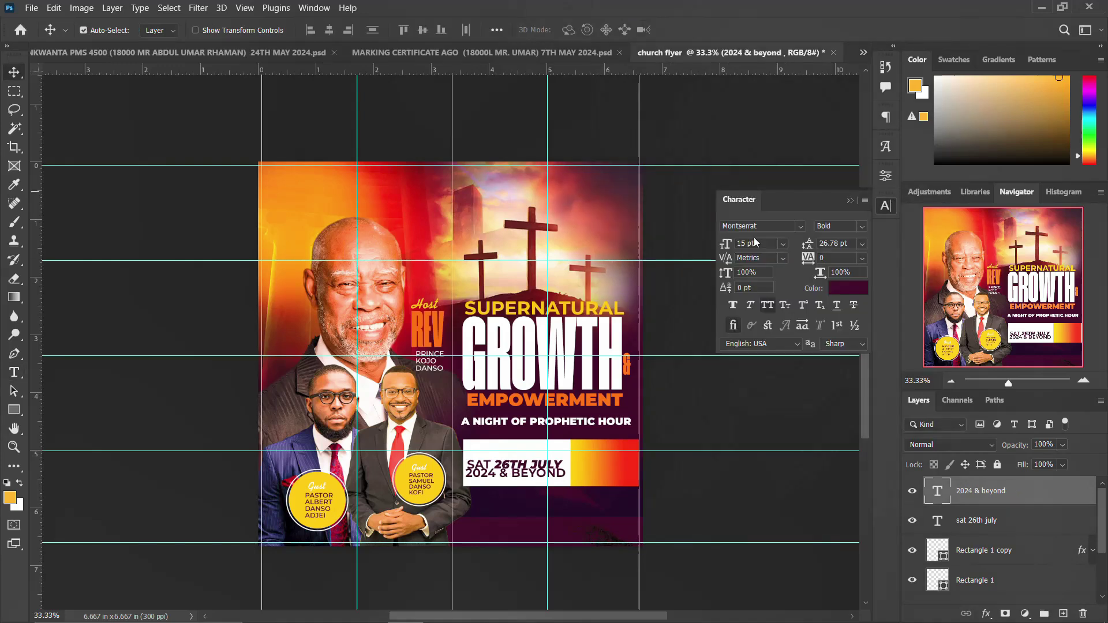
key(Down)
key(Down)
key(Down)
click(862, 226)
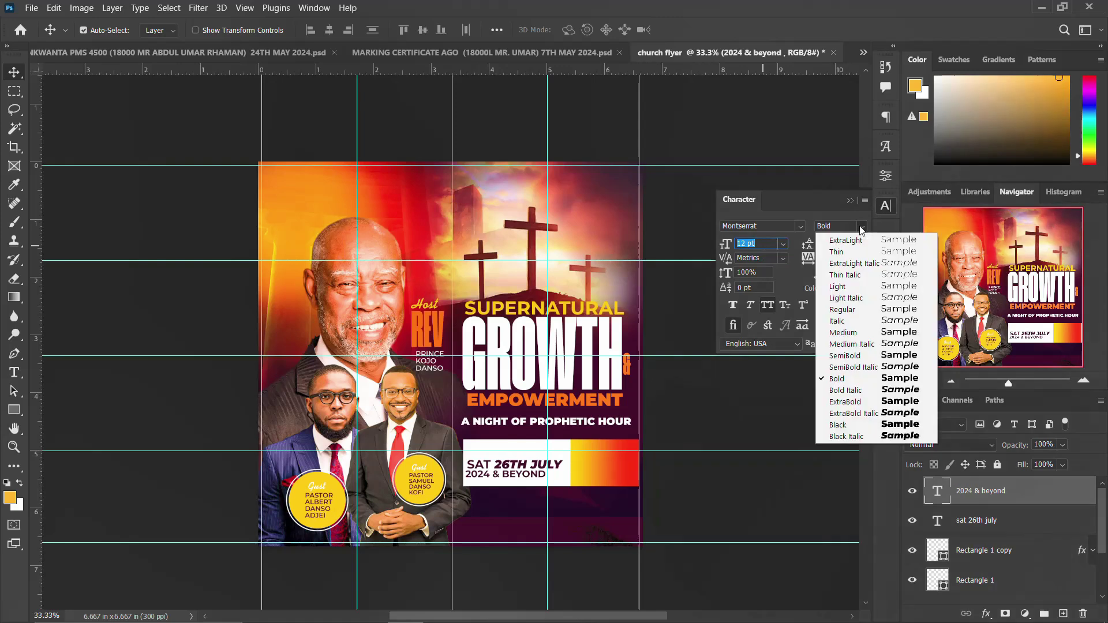
click(838, 379)
key(Down)
key(Up)
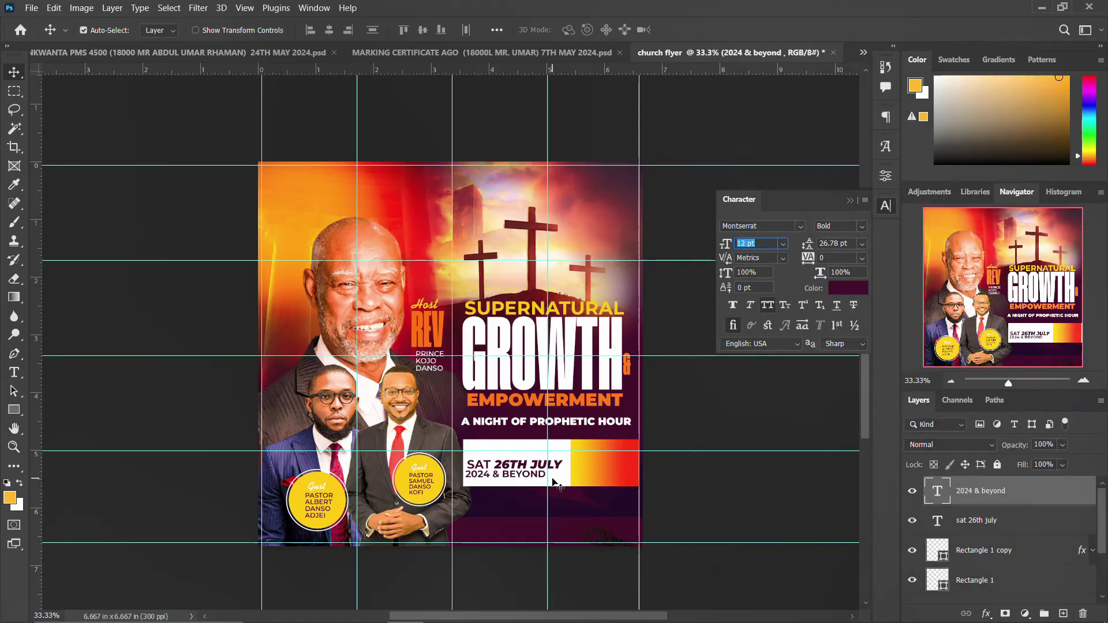
Step: Nudge 2024 & BEYOND and SAT 26TH JULY into place and copy the date line above
key(shift+Right)
key(shift+Down)
key(shift+Right)
key(shift+Right)
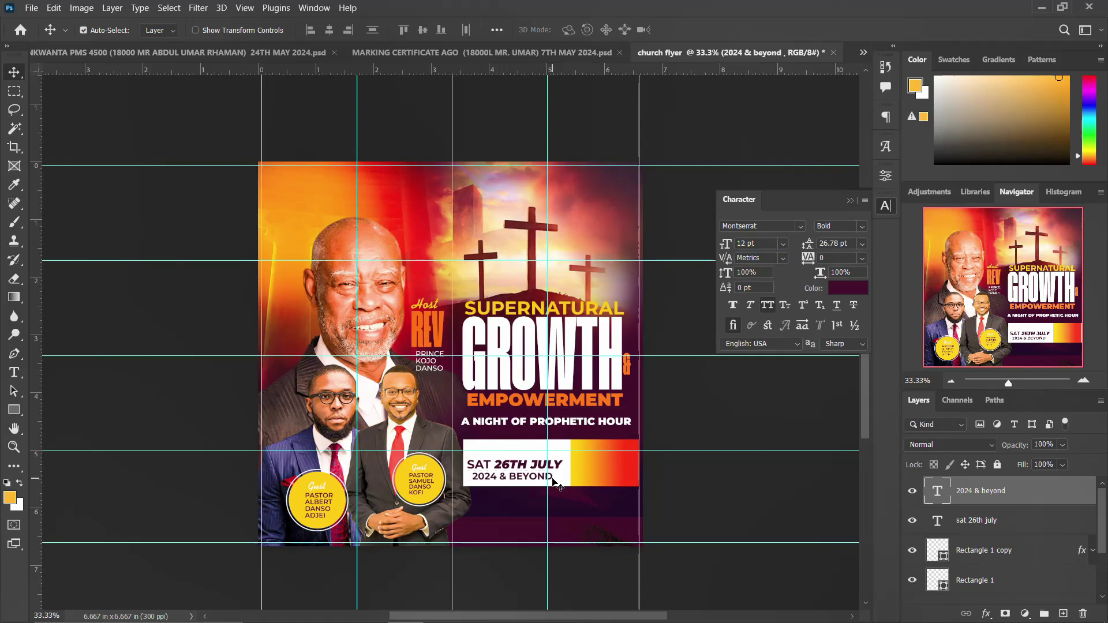
key(alt+bracketleft)
key(shift+Up)
key(shift+Up)
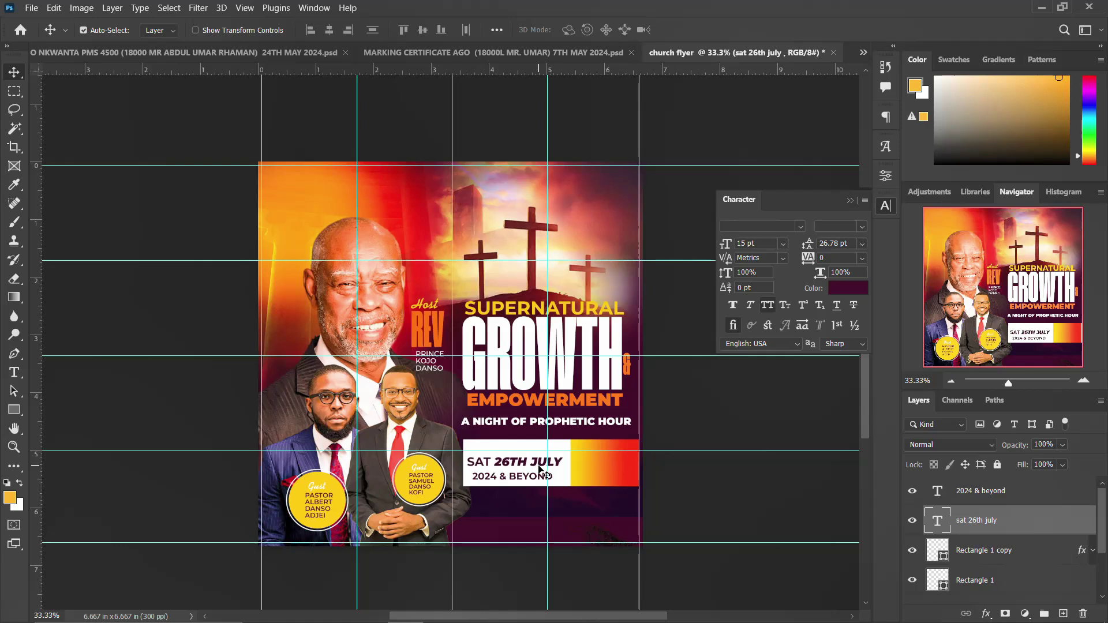
key(alt+bracketright)
key(shift+Up)
key(shift+Up)
click(518, 466)
key(shift+Down)
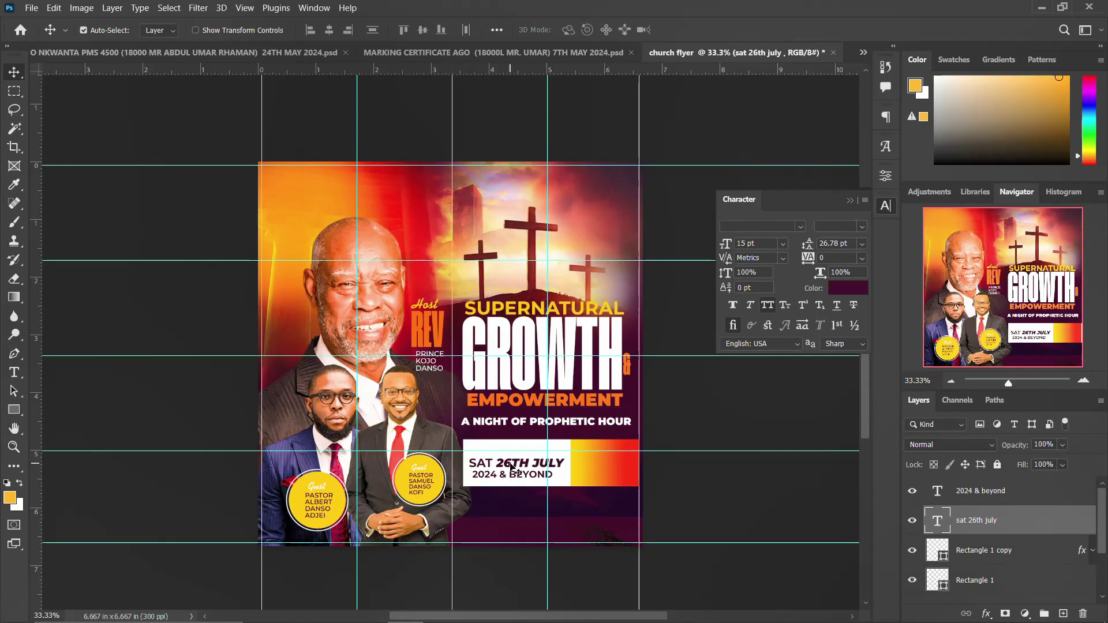
drag(518, 466, 513, 459)
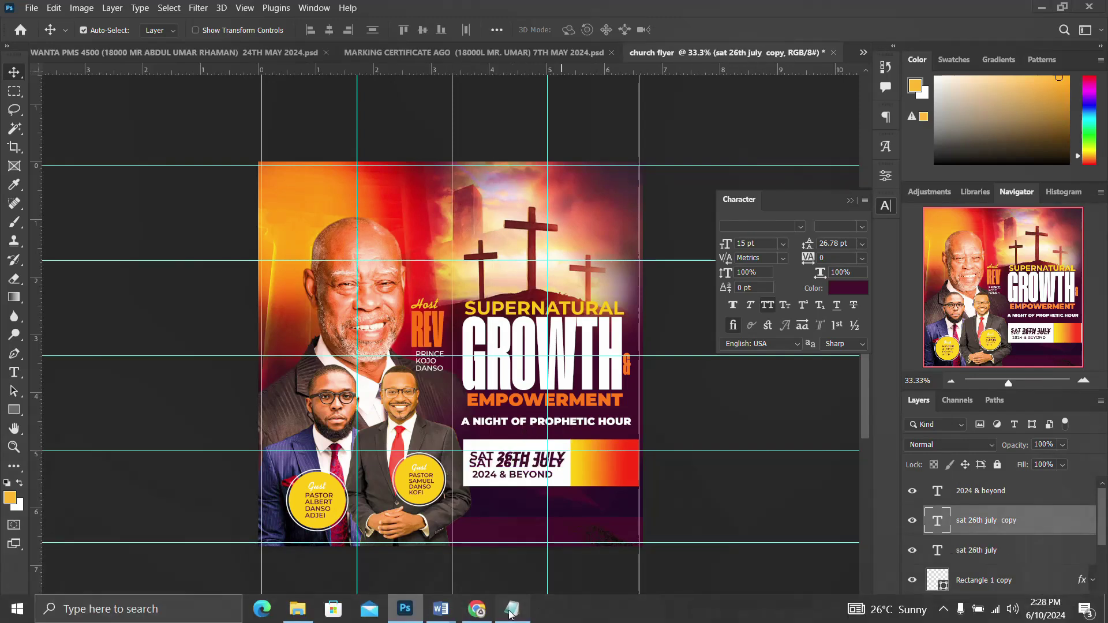
Step: Change the copied date line to 'DATE' using the word from the notes
click(525, 604)
drag(686, 305, 647, 308)
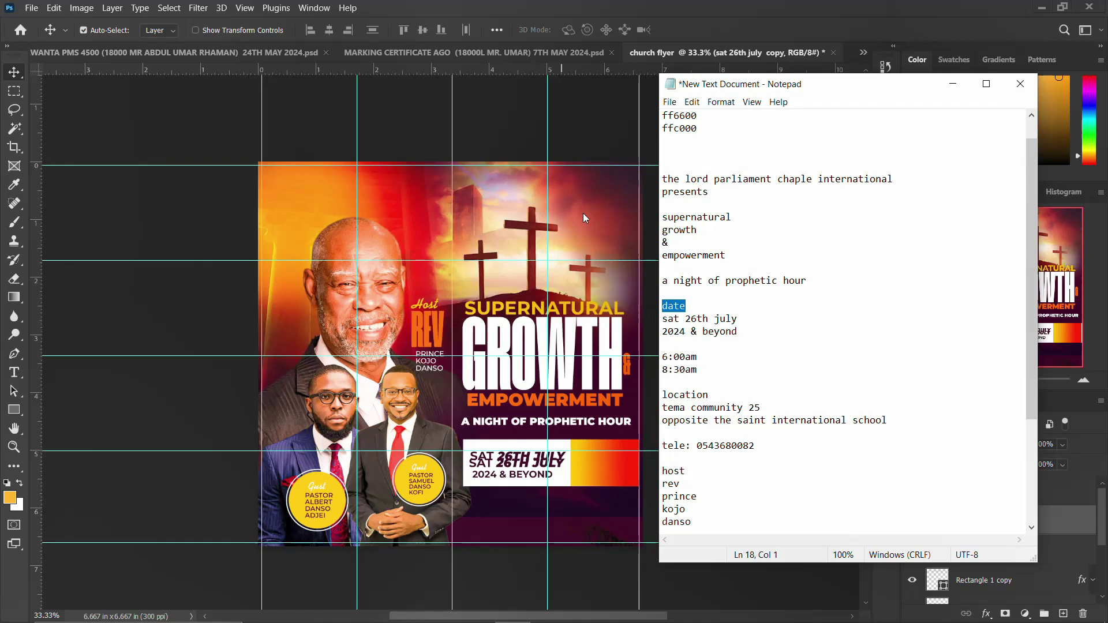
click(584, 217)
double_click(523, 461)
key(ctrl+a)
text(DATE)
key(ctrl+Return)
key(v)
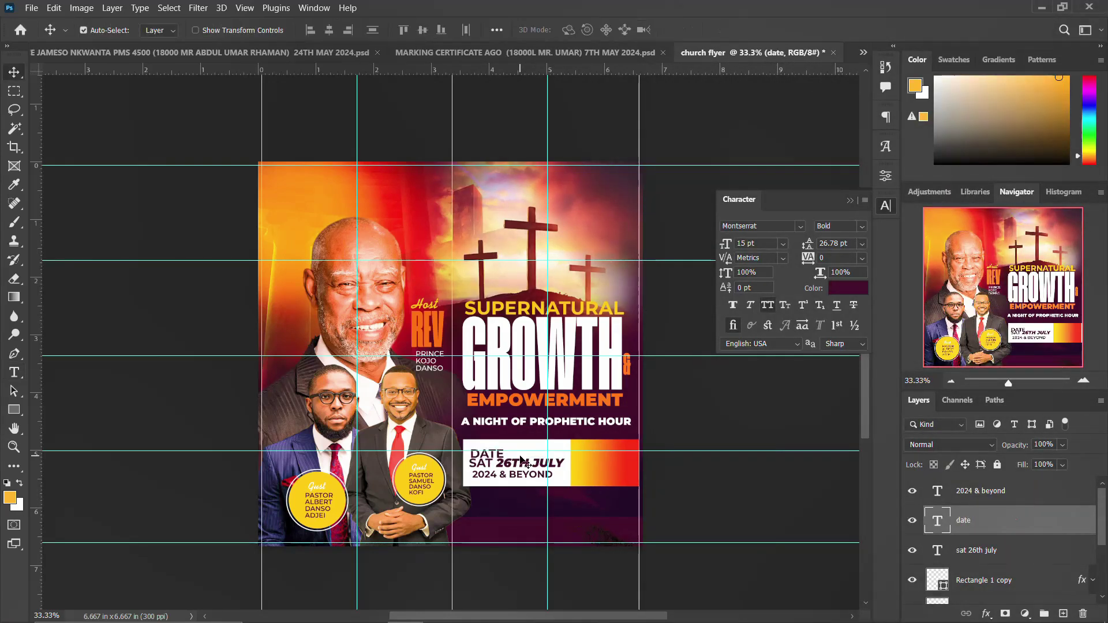
click(885, 206)
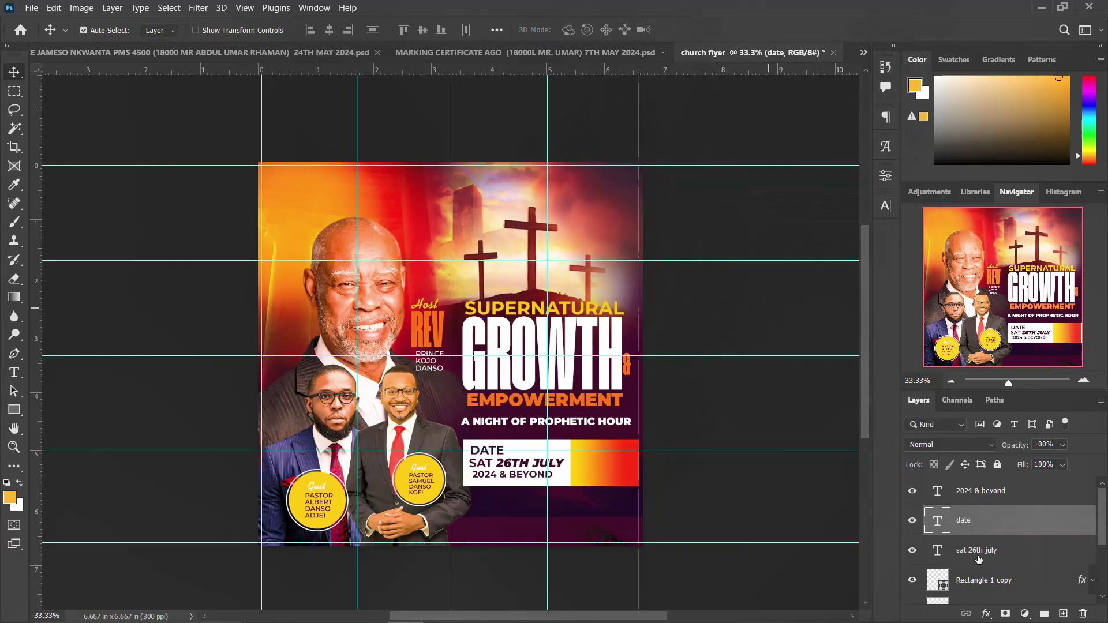
Step: Draw a dark purple box behind the DATE label
key(alt+bracketleft)
click(14, 410)
mouse_move(471, 438)
mouse_down()
mouse_move(523, 446)
mouse_move(517, 453)
mouse_up()
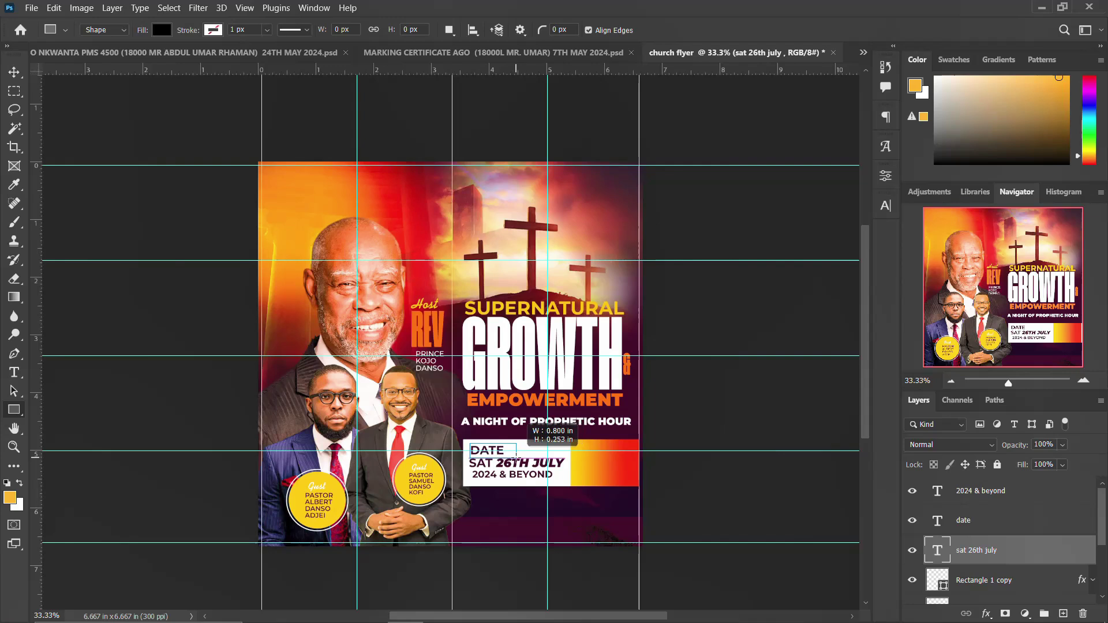
click(721, 323)
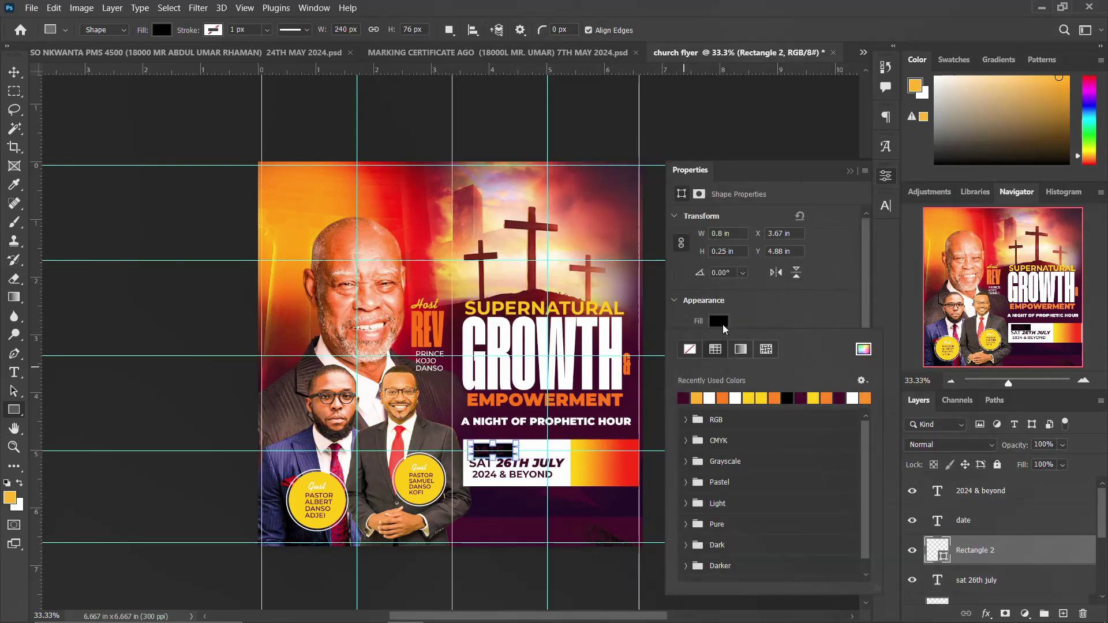
click(684, 397)
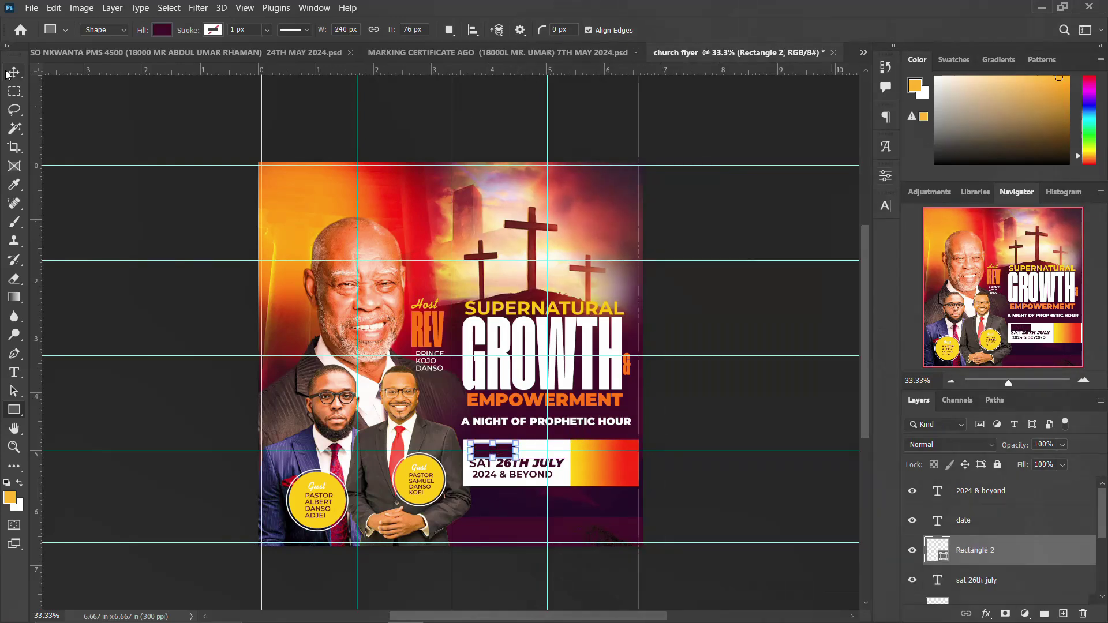
key(v)
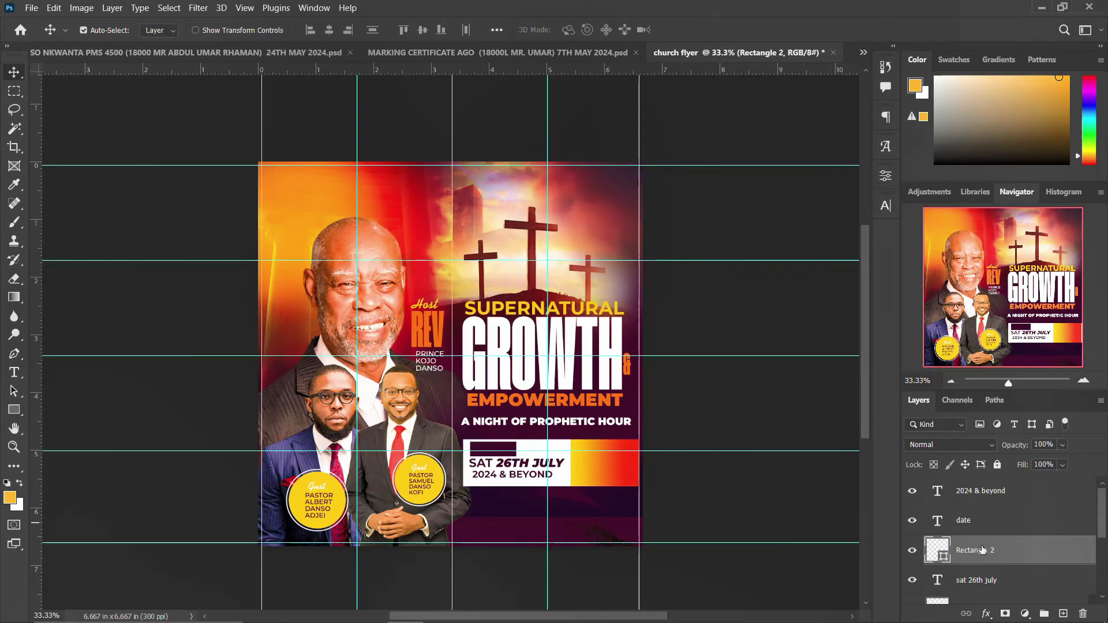
Step: Make the DATE text white and bring the flyer notes back up
click(963, 520)
click(886, 146)
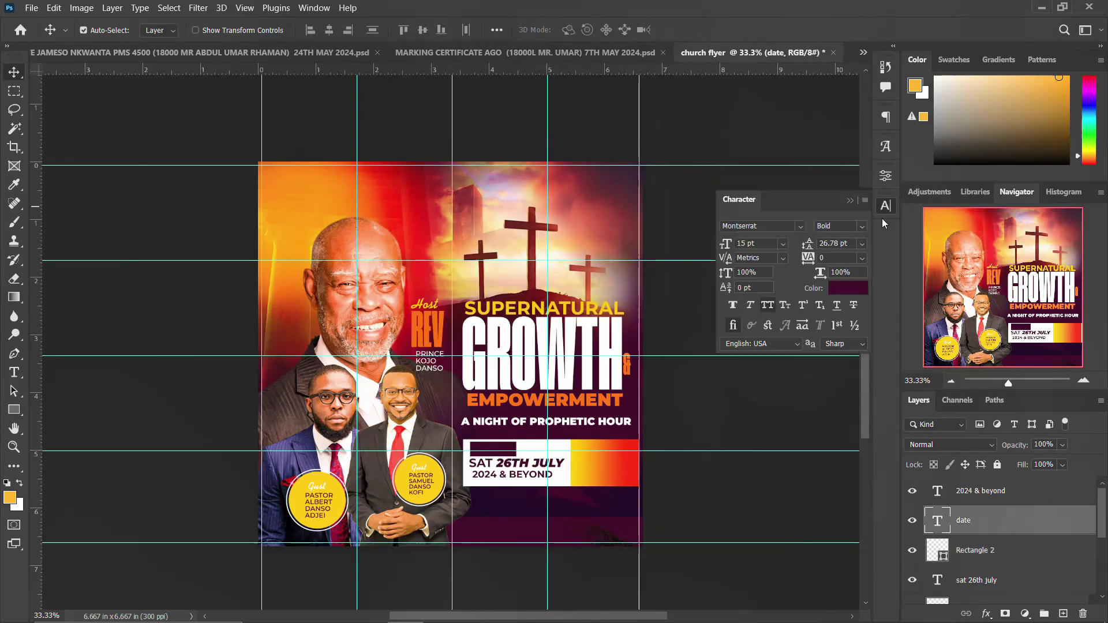
click(831, 292)
click(555, 440)
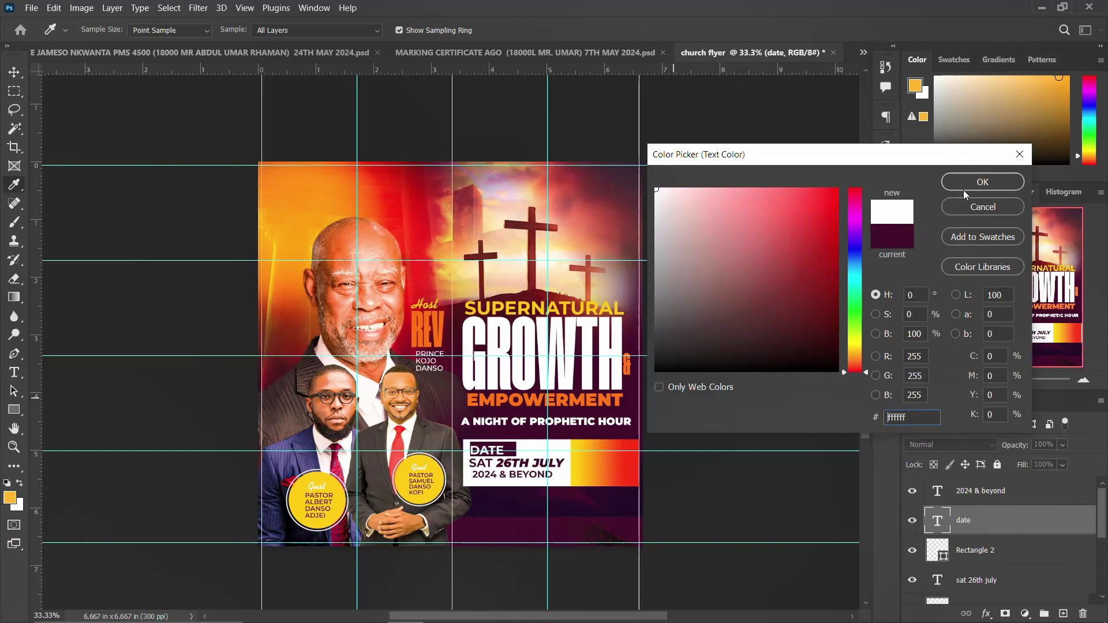
click(967, 183)
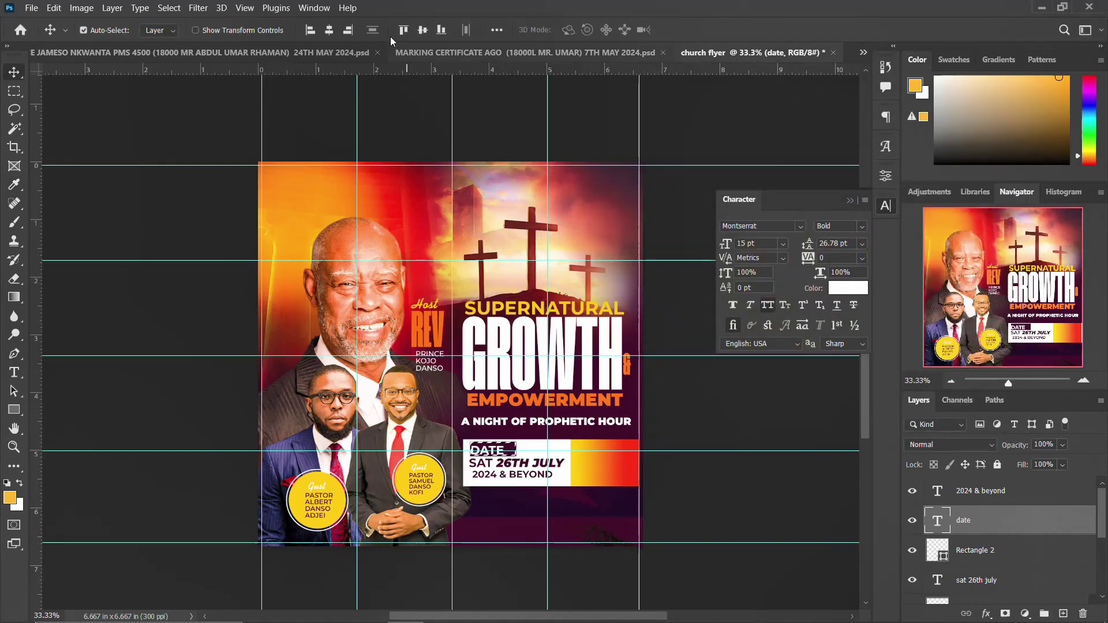
click(887, 206)
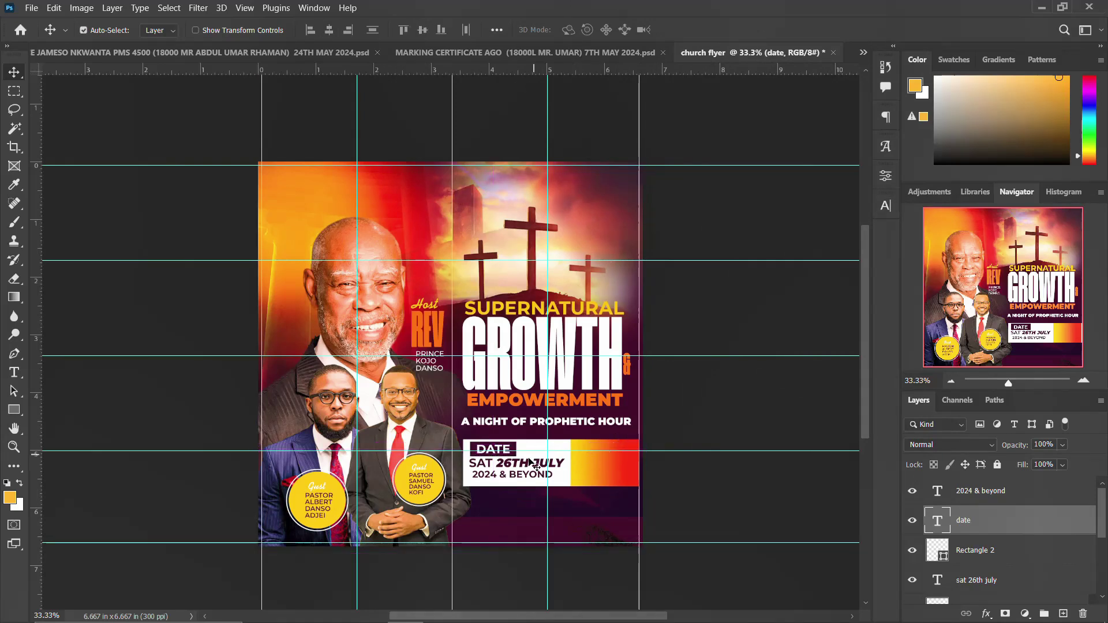
click(511, 609)
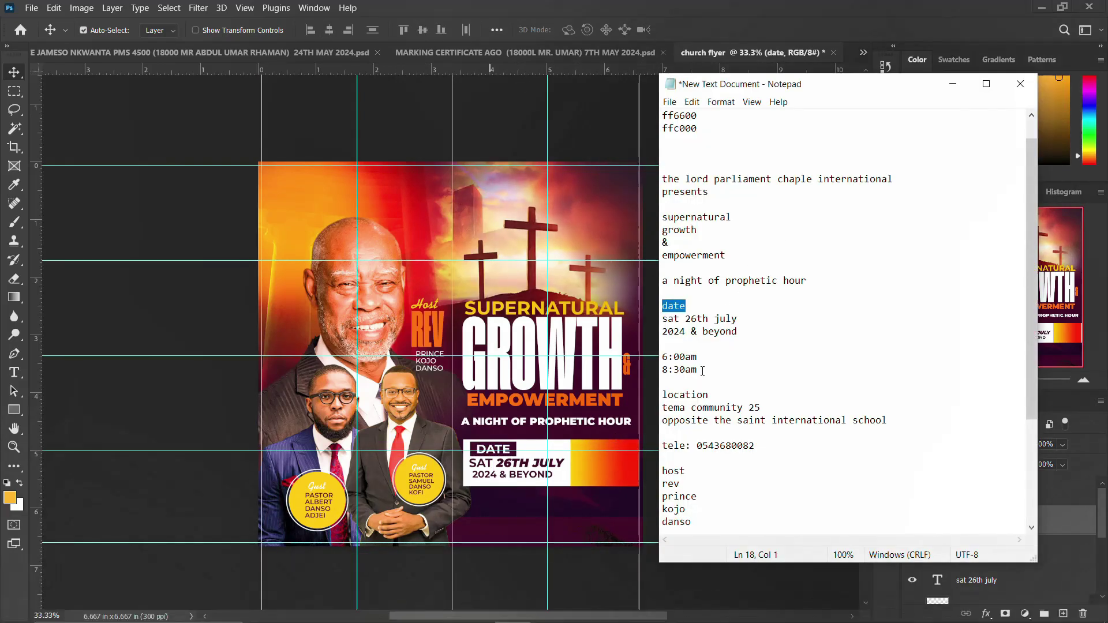
Step: Copy the DATE label onto the bar's orange end and change it to 6:00AM
drag(702, 357, 659, 356)
click(657, 356)
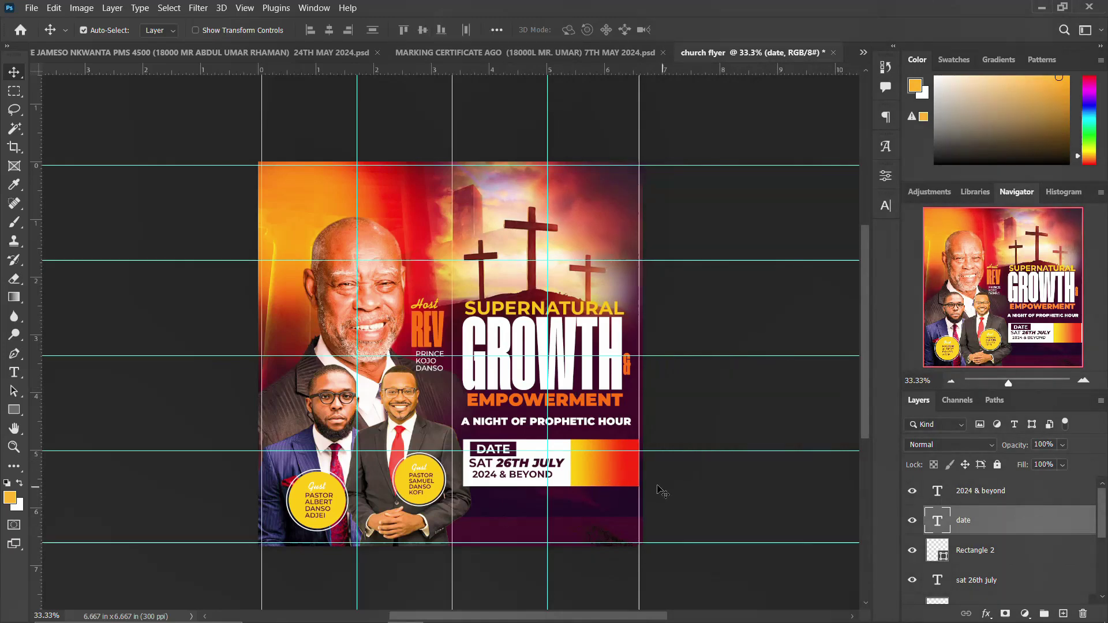
drag(507, 454, 612, 457)
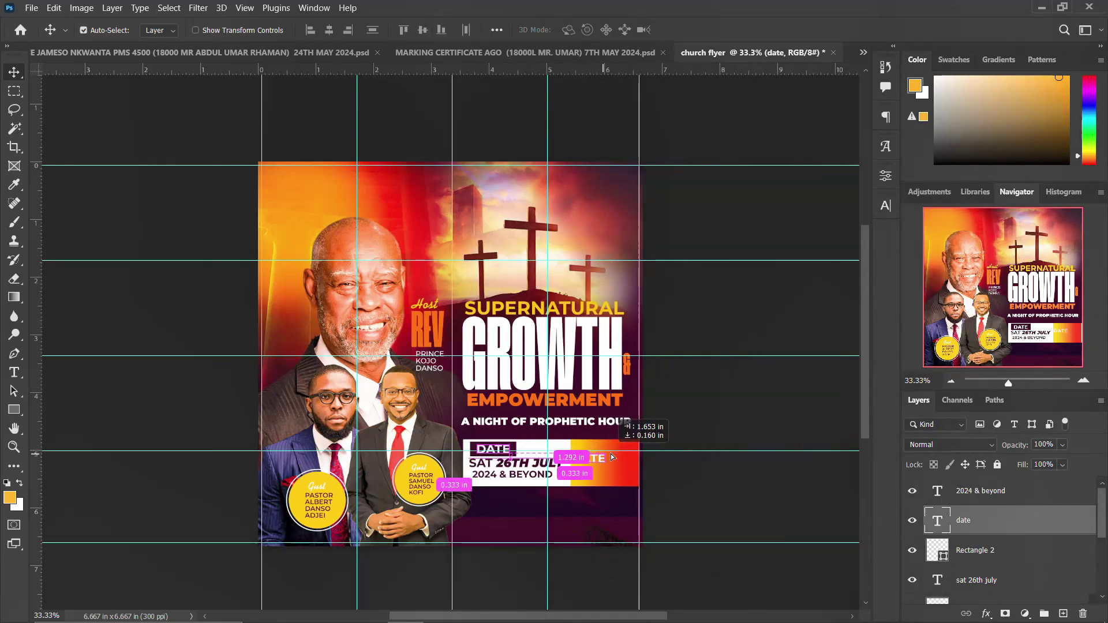
double_click(612, 456)
text(6:00AM)
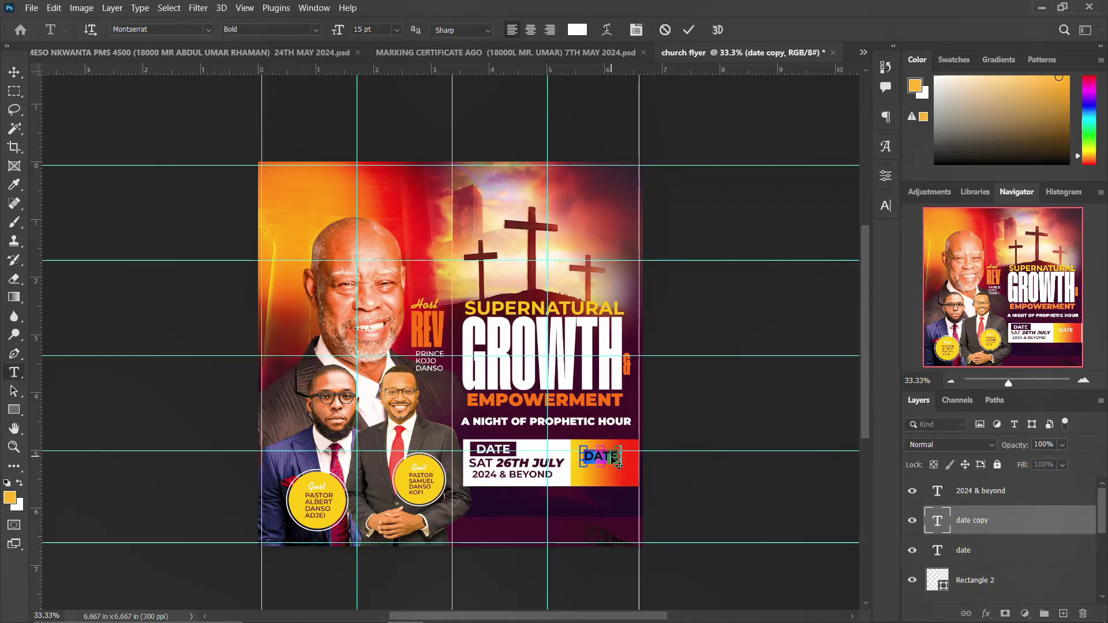
key(ctrl+Return)
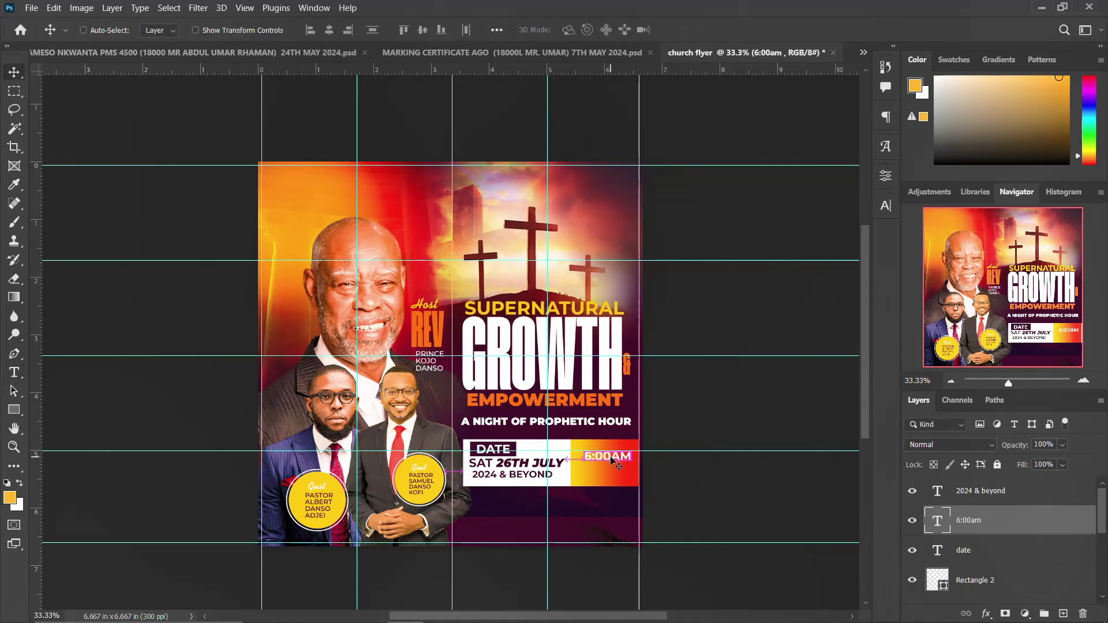
Step: Duplicate the 6:00AM text just below and change it to 8:30AM
key(ctrl+j)
key(shift+Down)
key(shift+Down)
key(shift+Down)
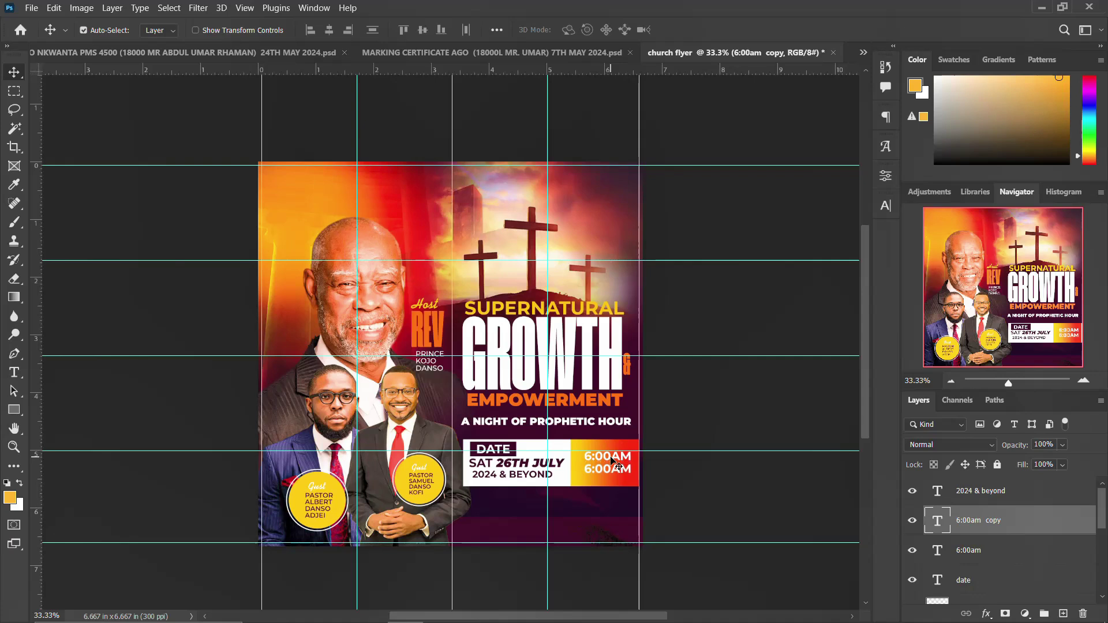
mouse_move(476, 608)
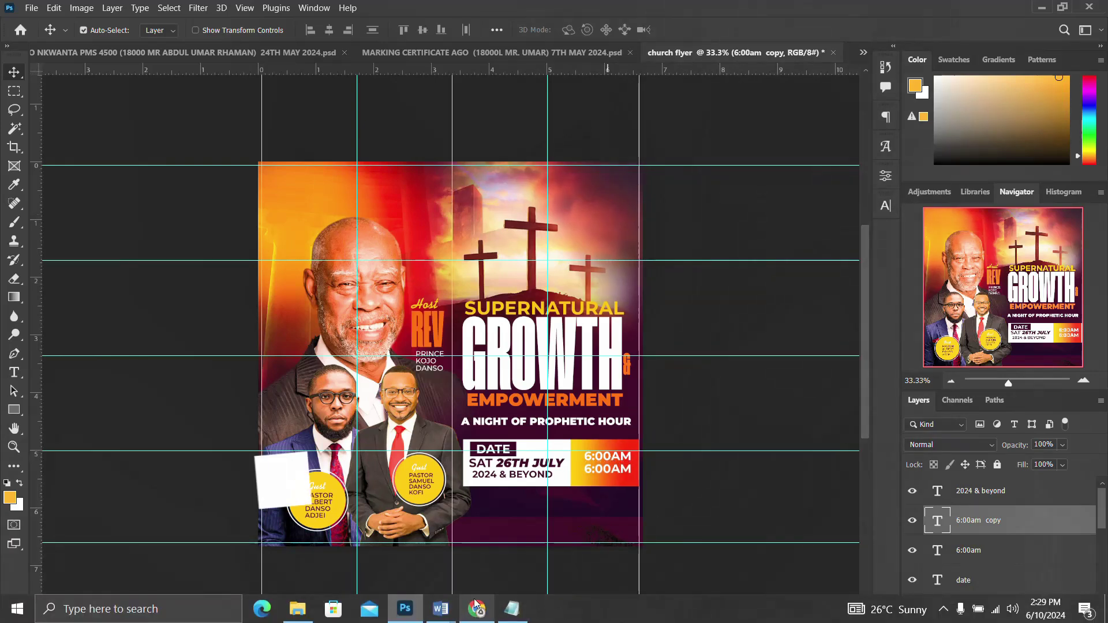
click(511, 608)
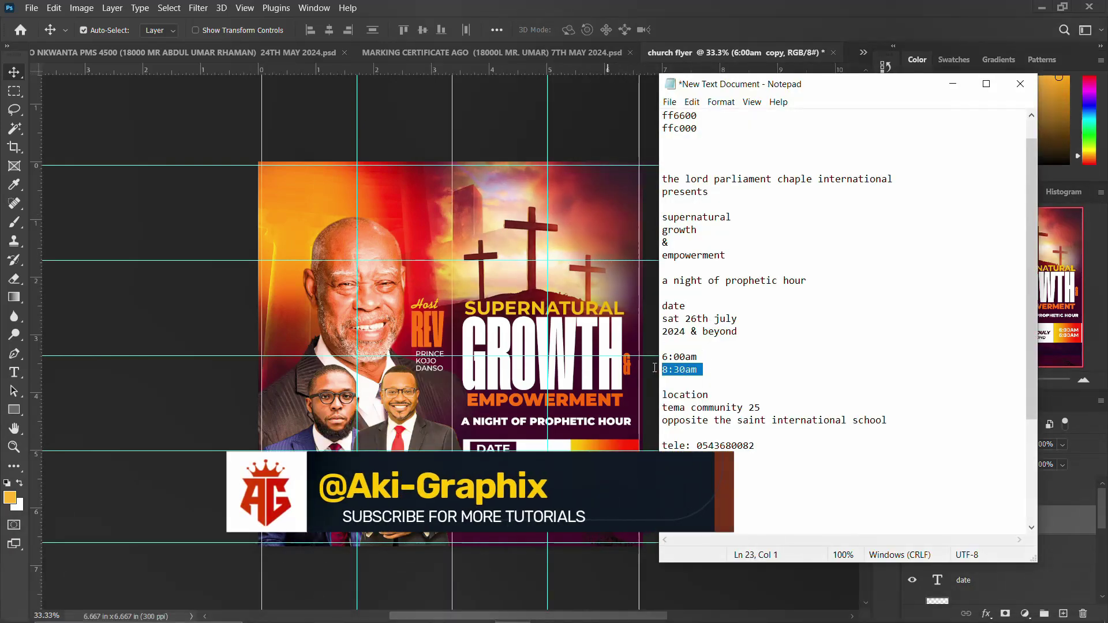
click(654, 368)
text(t)
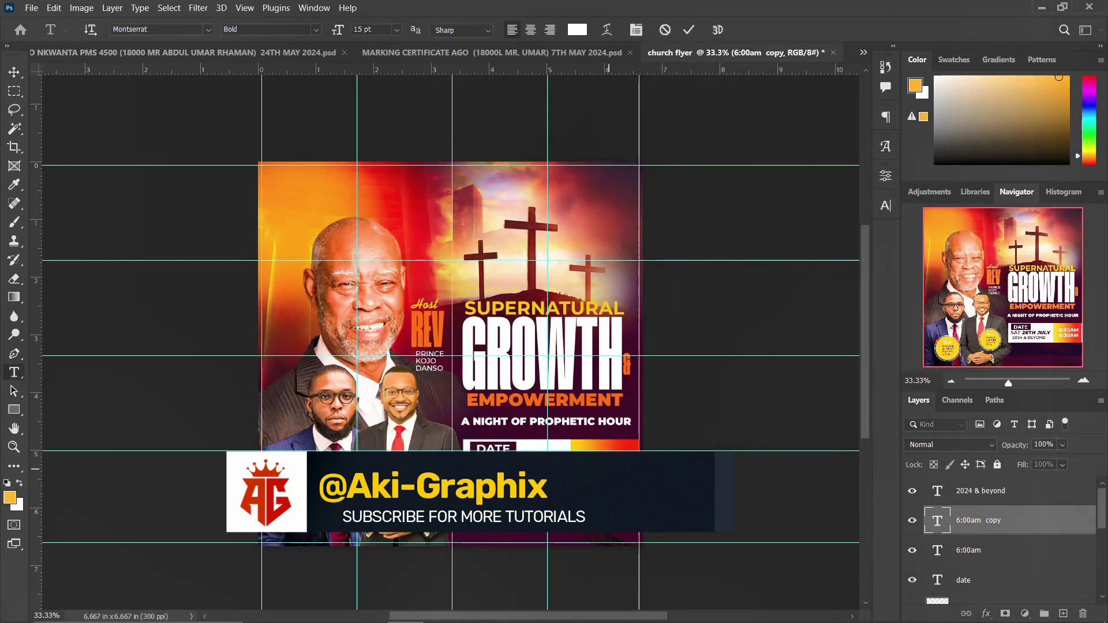
text(8:30am)
key(ctrl+Return)
key(v)
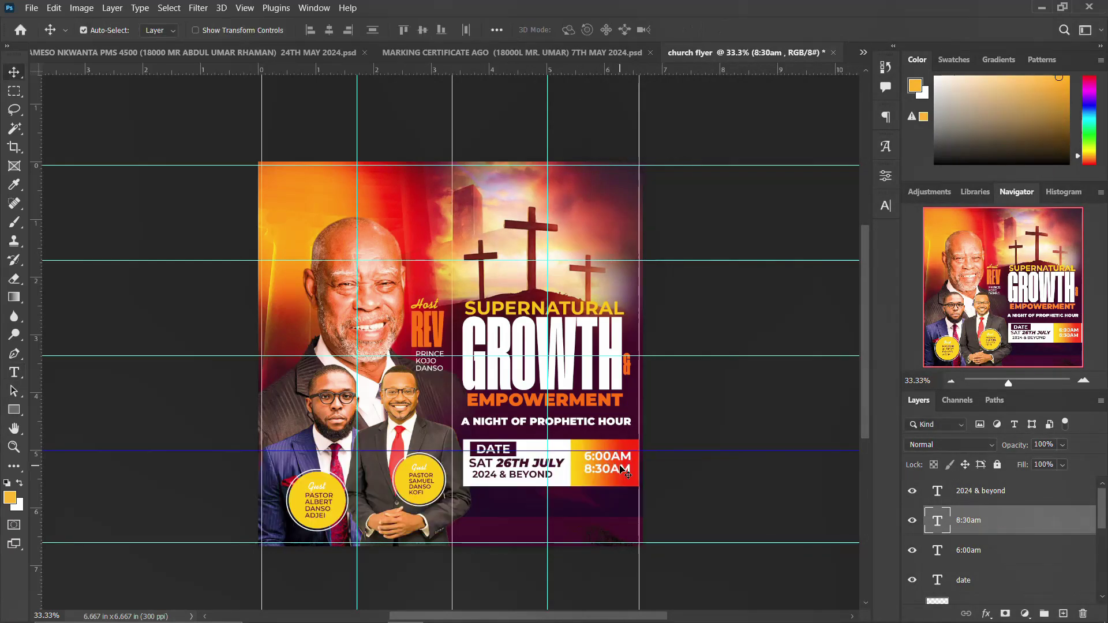
Step: Make both 6:00AM and 8:30AM ExtraBold and nudge them slightly left
click(626, 466)
click(885, 208)
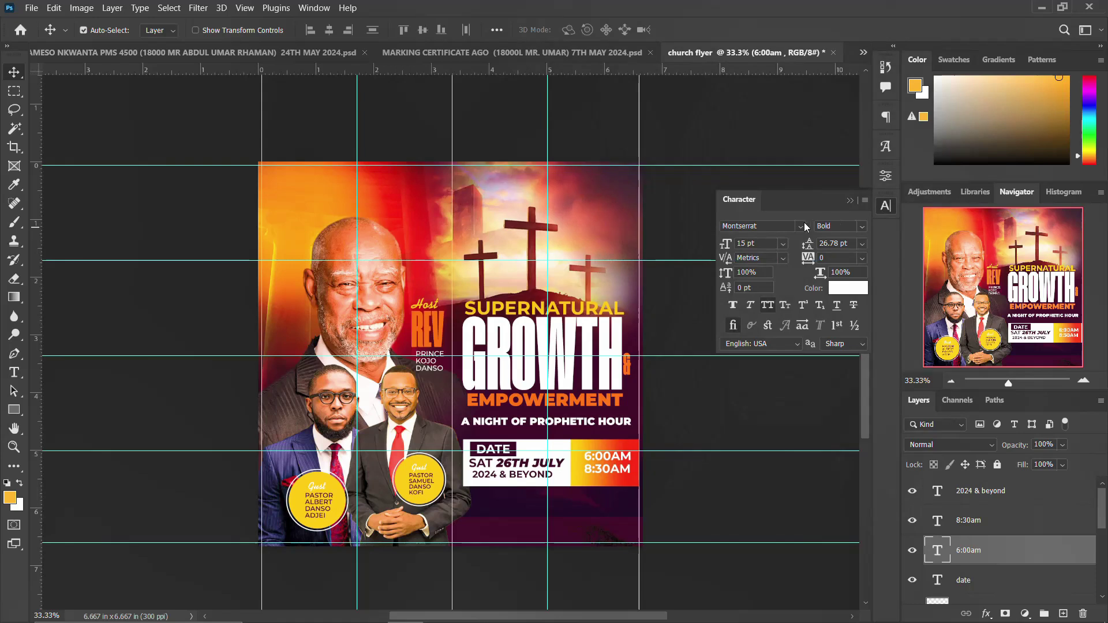
click(858, 226)
click(854, 404)
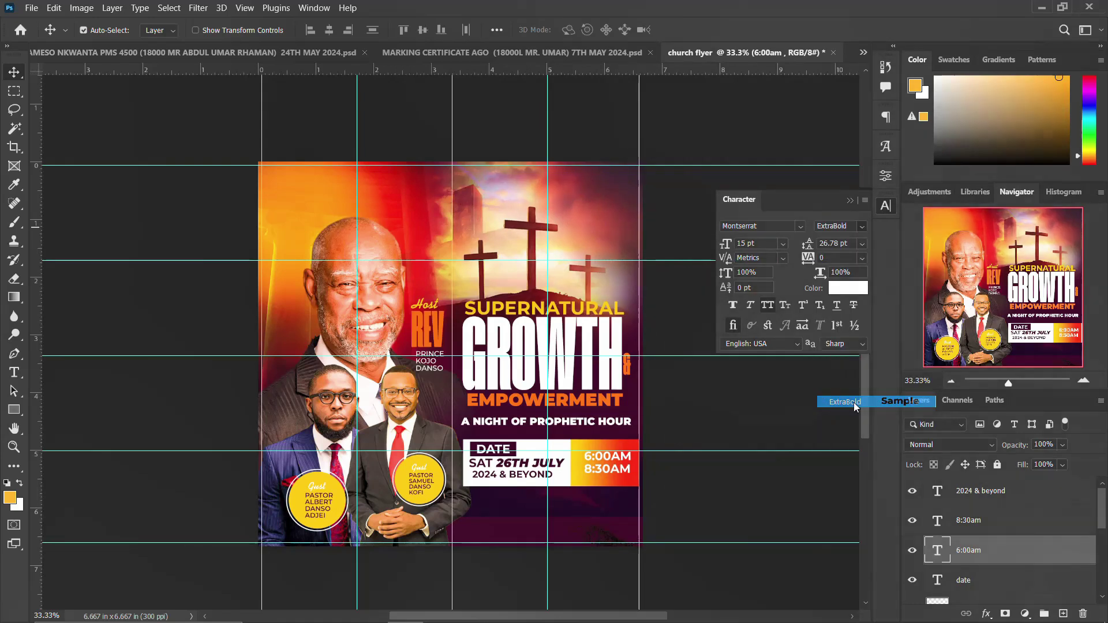
click(612, 473)
click(861, 231)
click(842, 398)
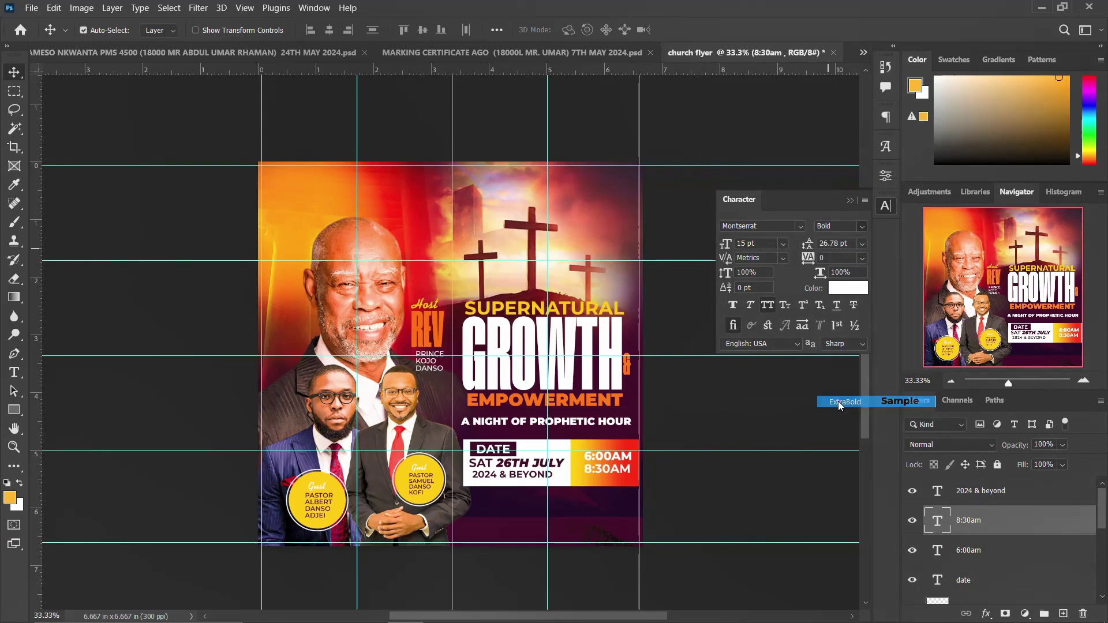
click(884, 206)
shift+click(957, 552)
key(Left)
key(Left)
key(Left)
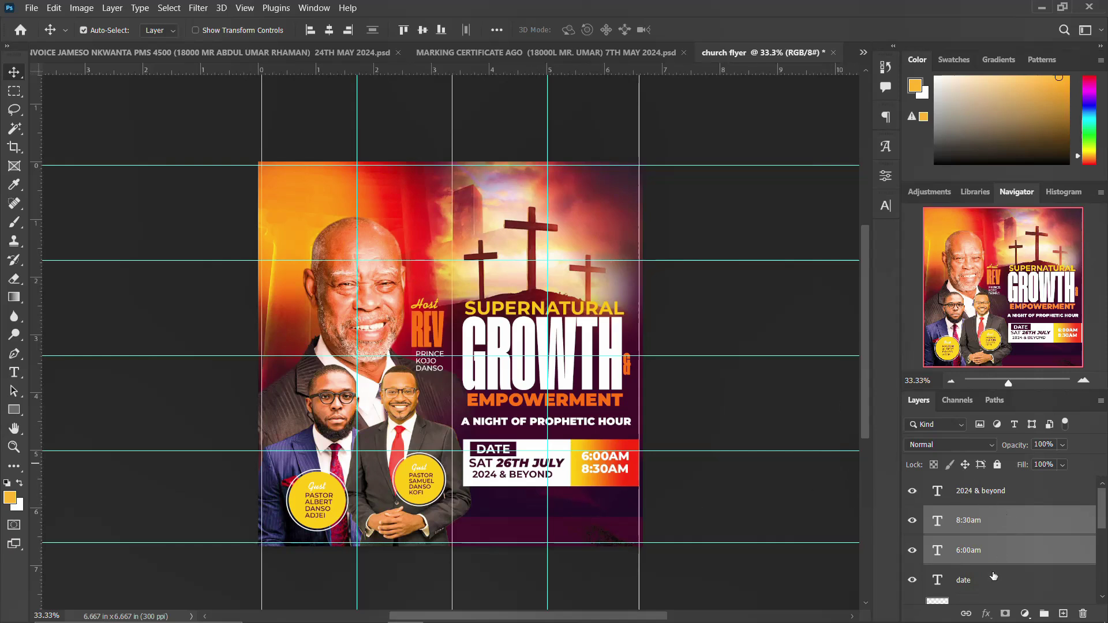
Step: Group the date, time and rectangle layers into a group named DATE & TIME
scroll(970, 571, down, 3)
scroll(970, 571, down, 2)
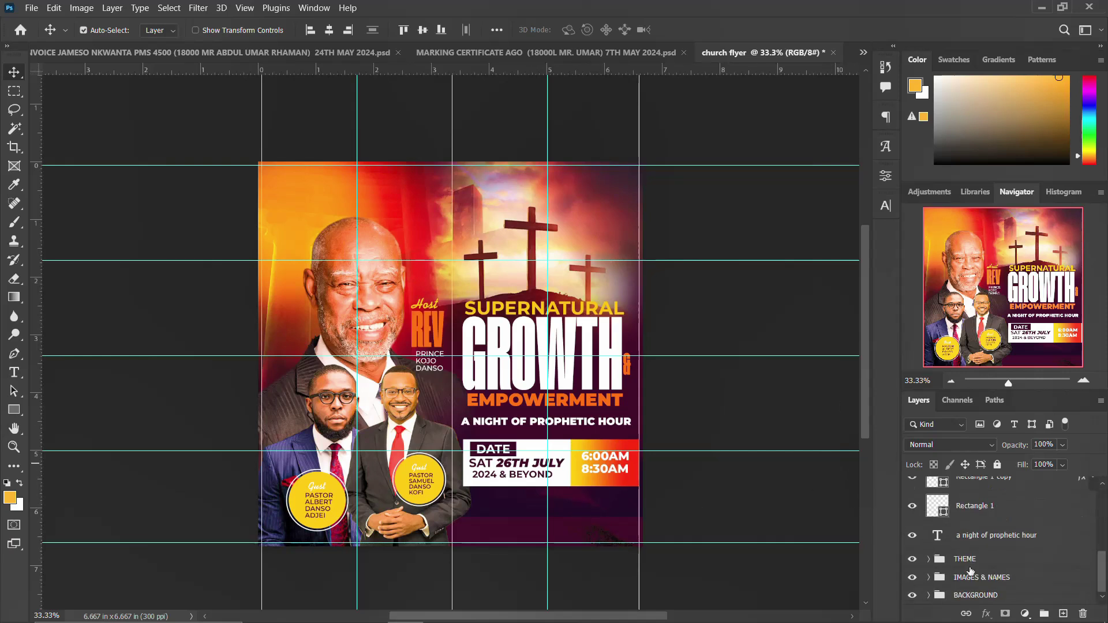
click(981, 508)
scroll(982, 510, up, 3)
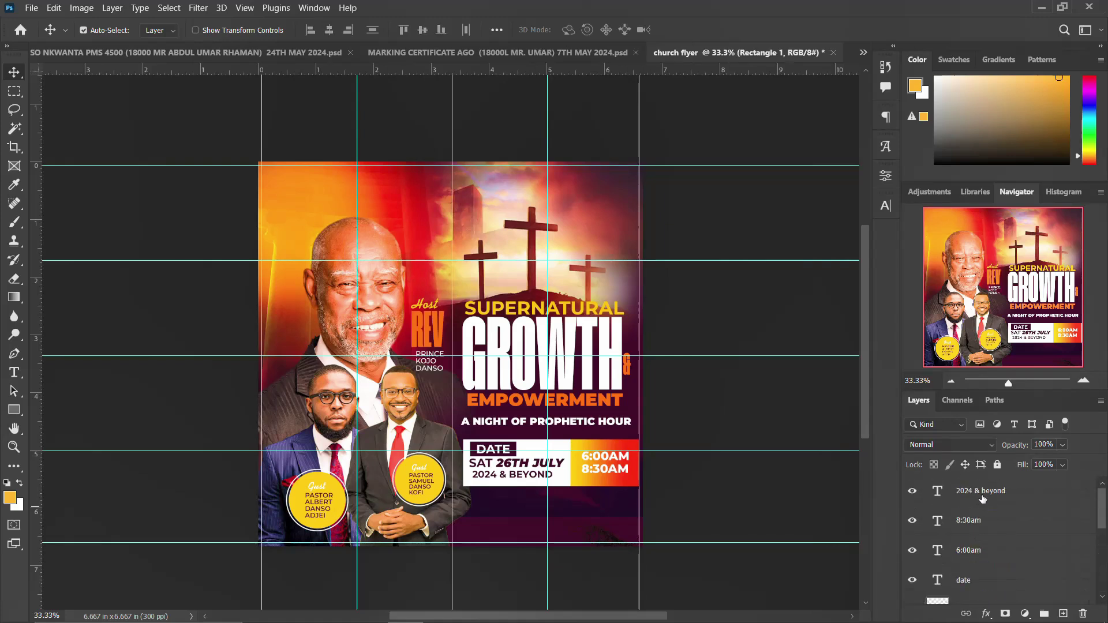
shift+click(982, 499)
key(ctrl+g)
double_click(960, 485)
text(DATE & TIME)
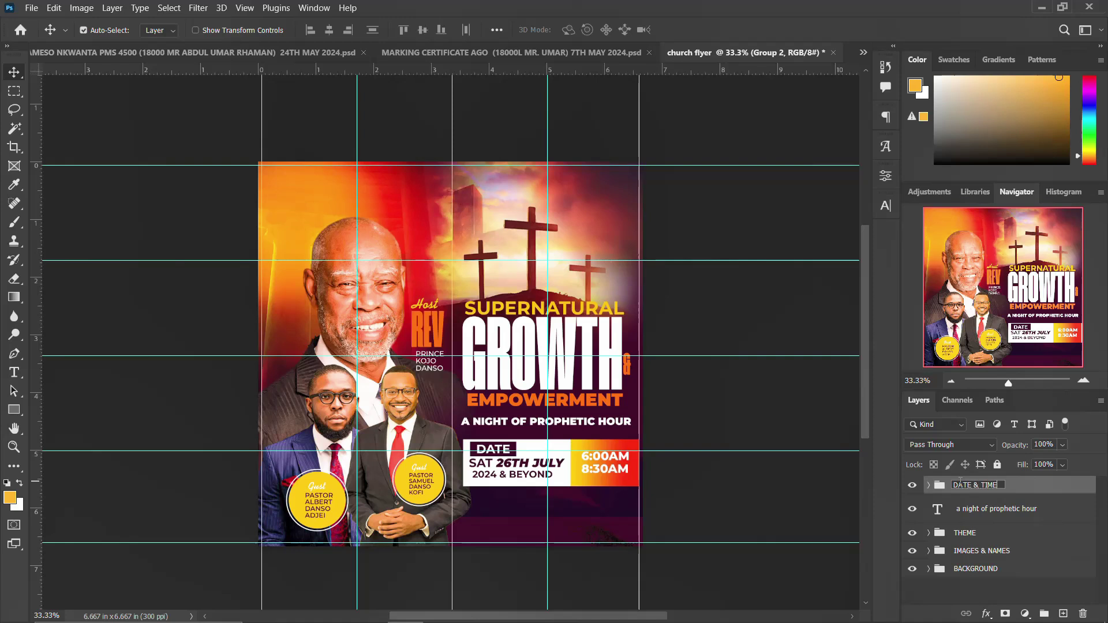
key(Return)
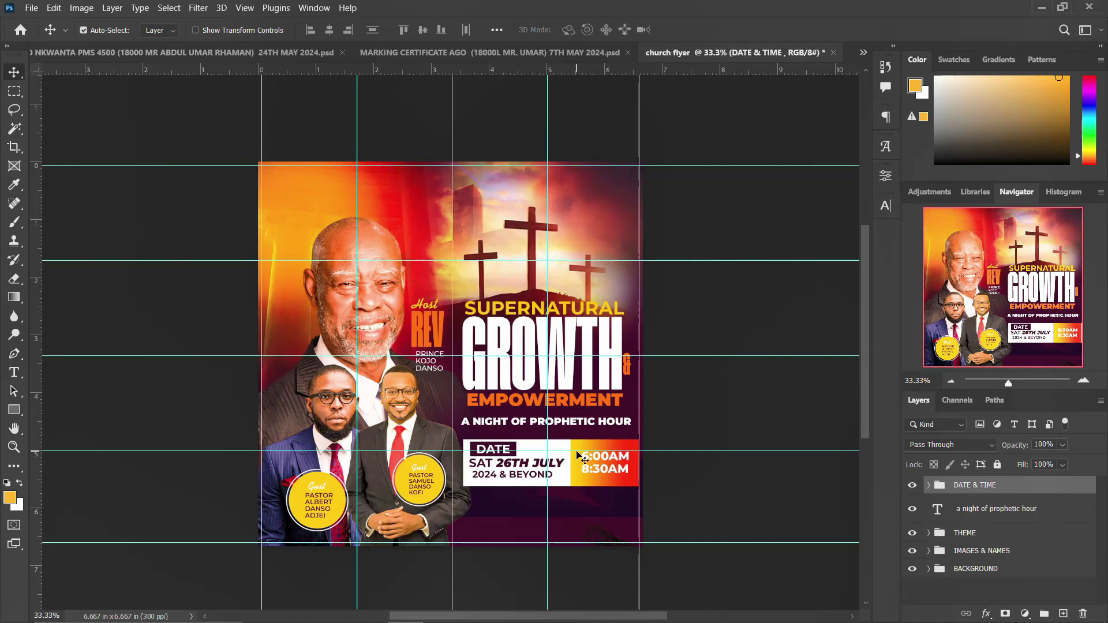
Step: Paste the word 'location' from the notes as a text line below the date bar
click(513, 609)
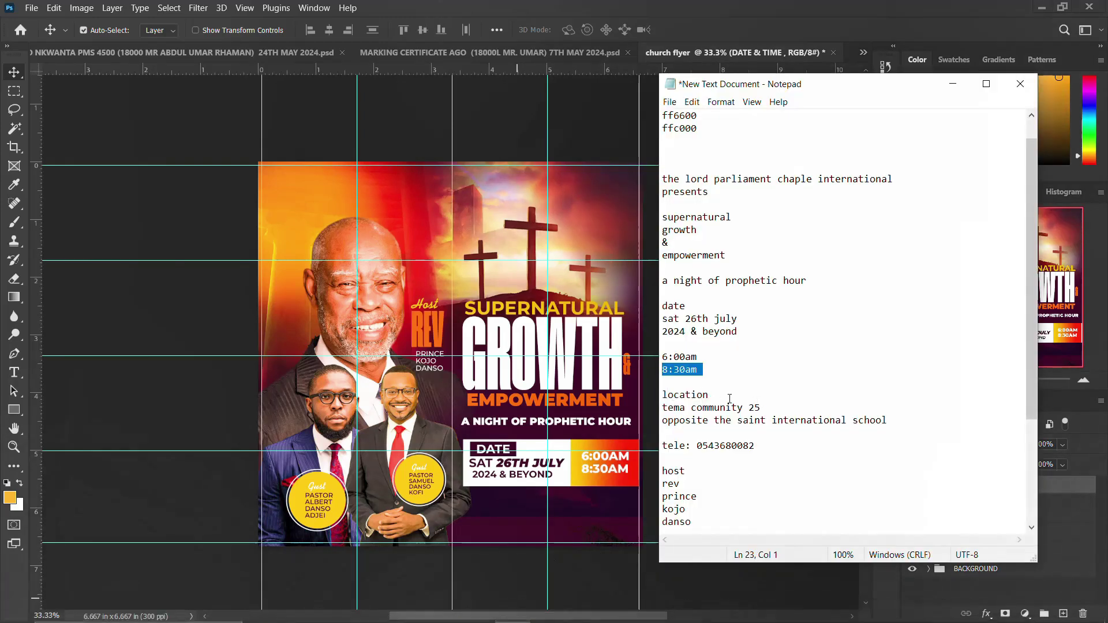
drag(705, 395, 651, 391)
key(ctrl+c)
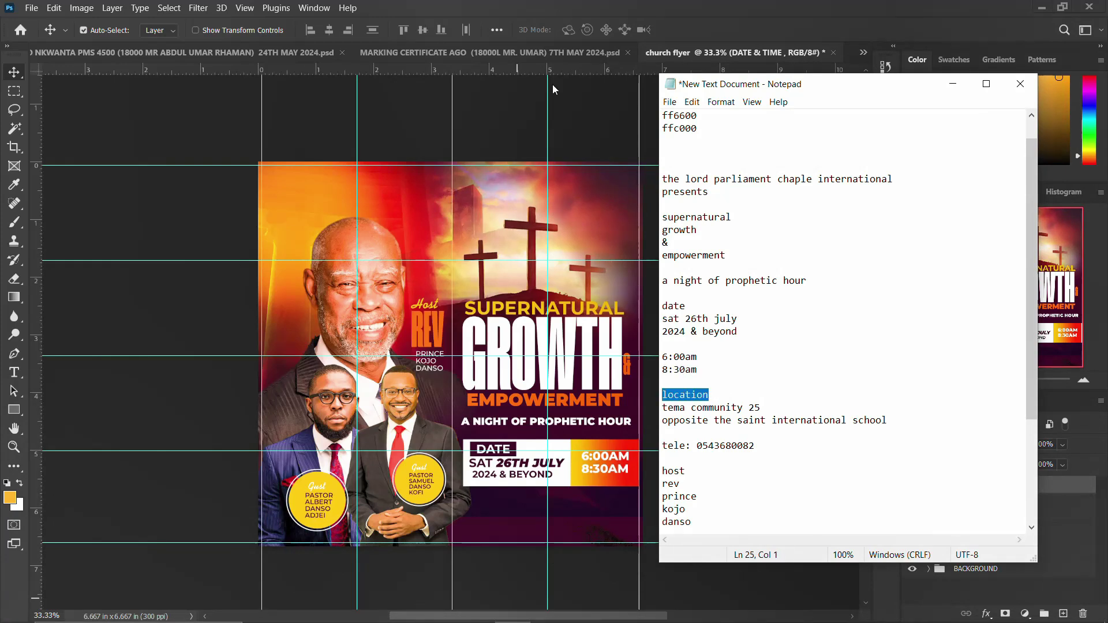
click(553, 90)
key(t)
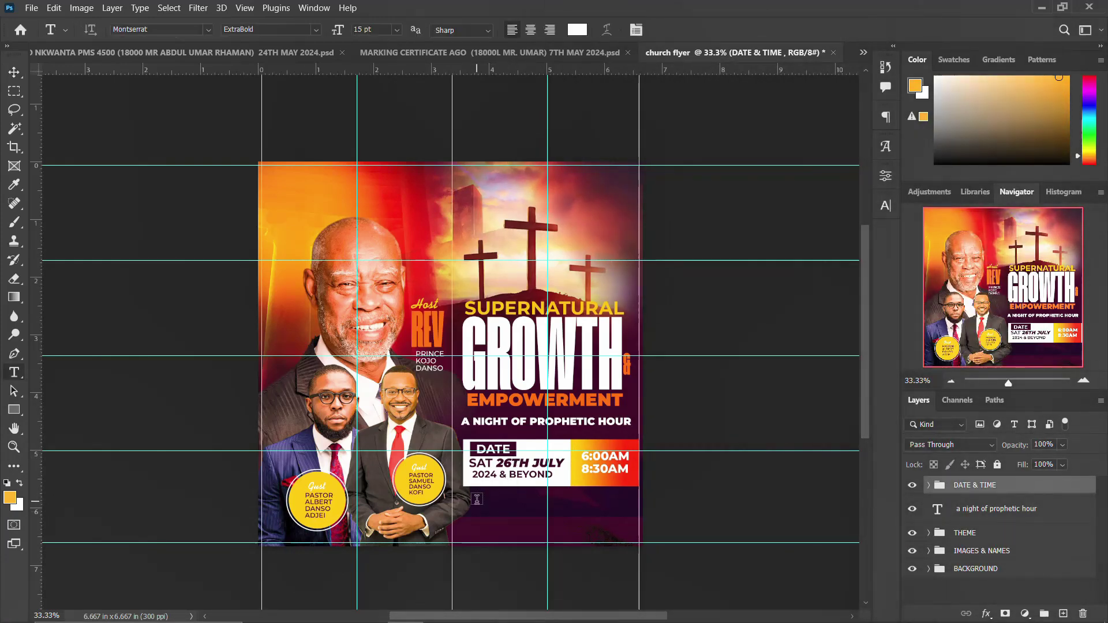
click(474, 501)
key(ctrl+v)
click(779, 437)
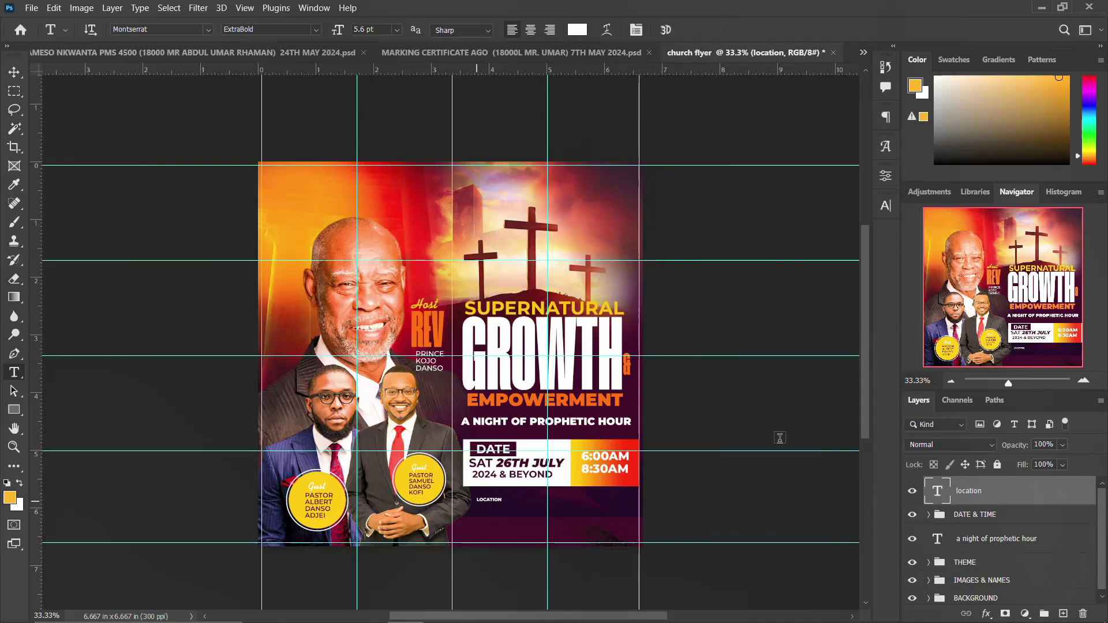
Step: Colour the LOCATION text orange #ff6600 and select the two address lines in the notes
click(886, 205)
click(841, 291)
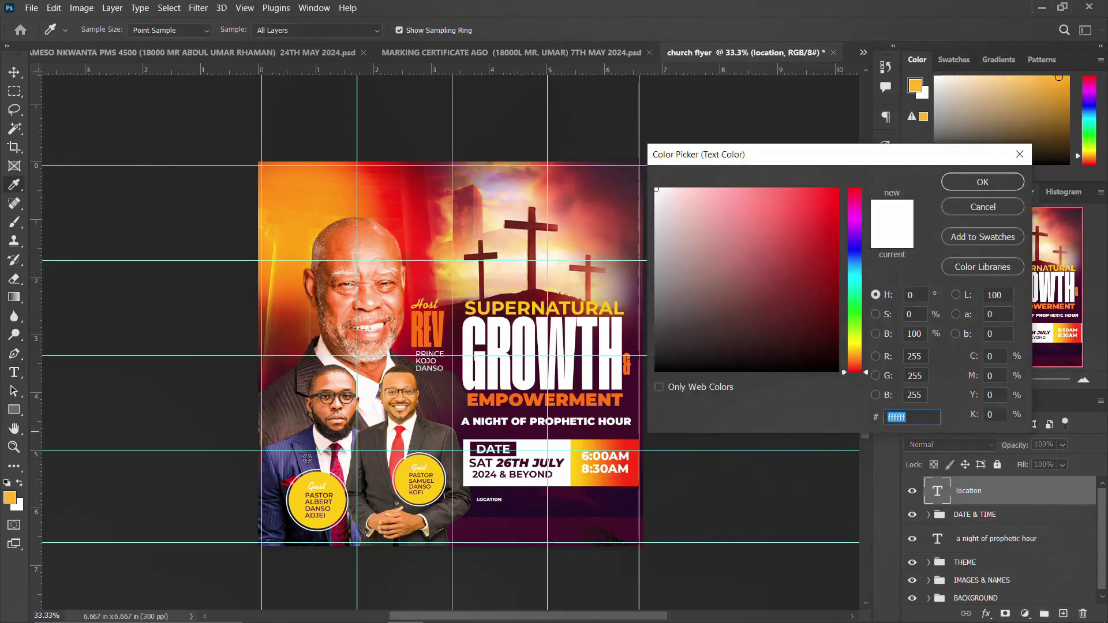
click(479, 398)
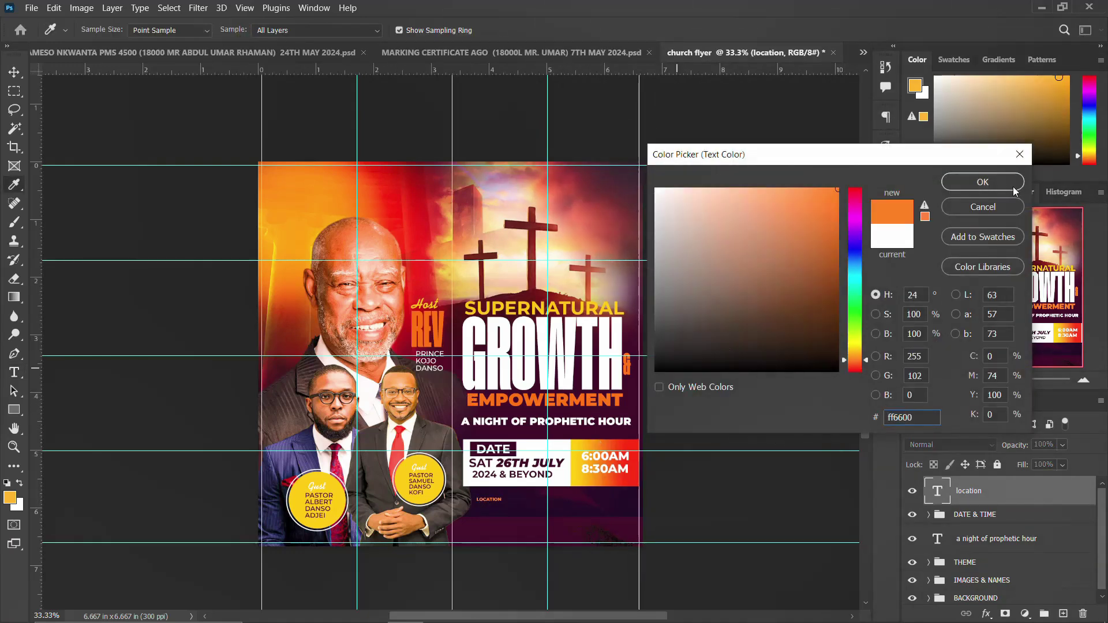
click(1013, 184)
click(518, 609)
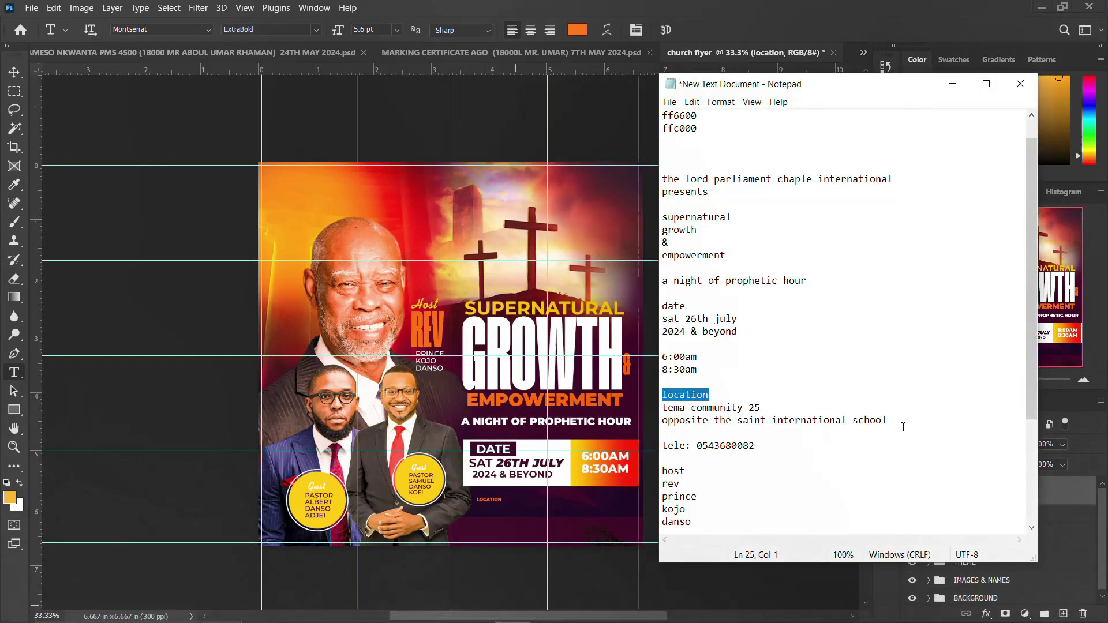
drag(903, 427, 657, 409)
click(454, 531)
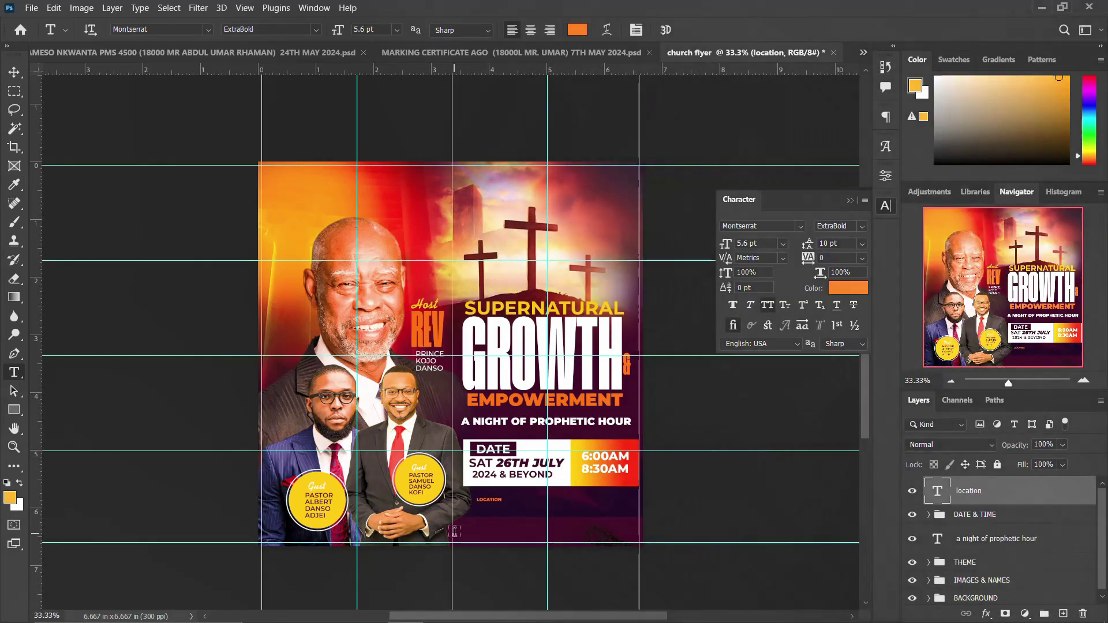
Step: Duplicate the LOCATION text and replace the copy's text with the address lines
key(ctrl+j)
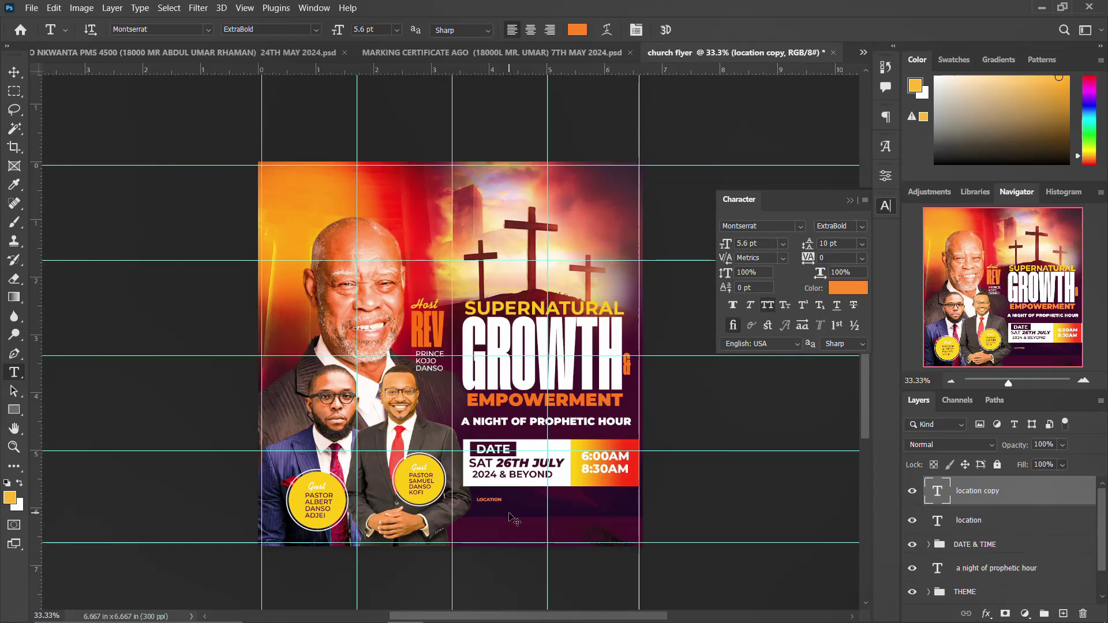
key(v)
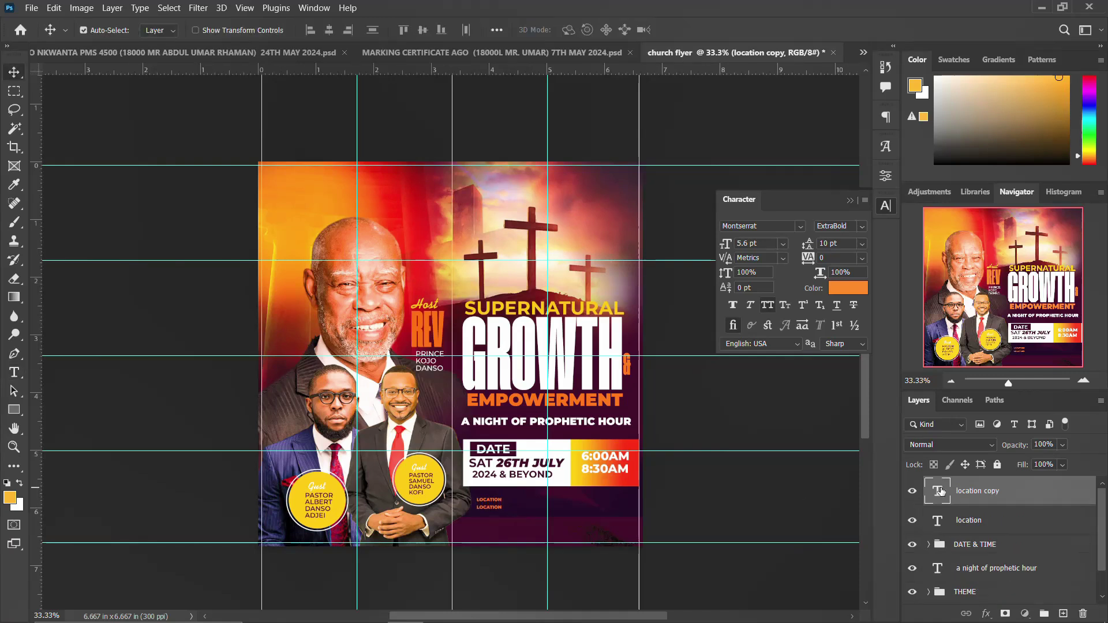
double_click(937, 490)
text(TEMA COMMUNITY 25 OPPOSITE THE SAINT INTERNATIONAL SCHOOL)
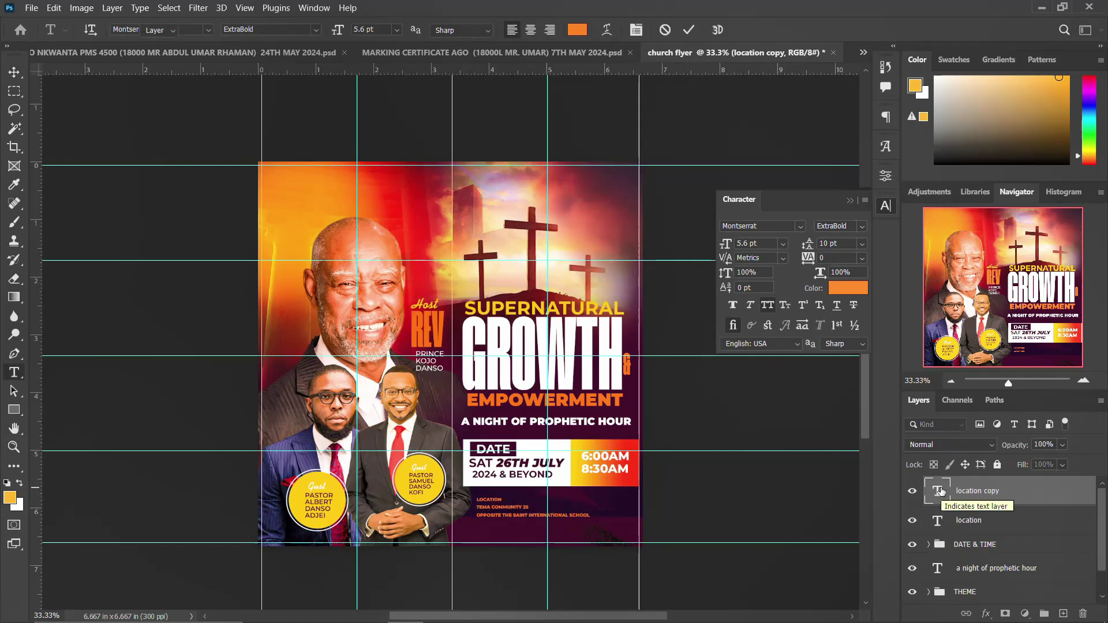
key(ctrl+Return)
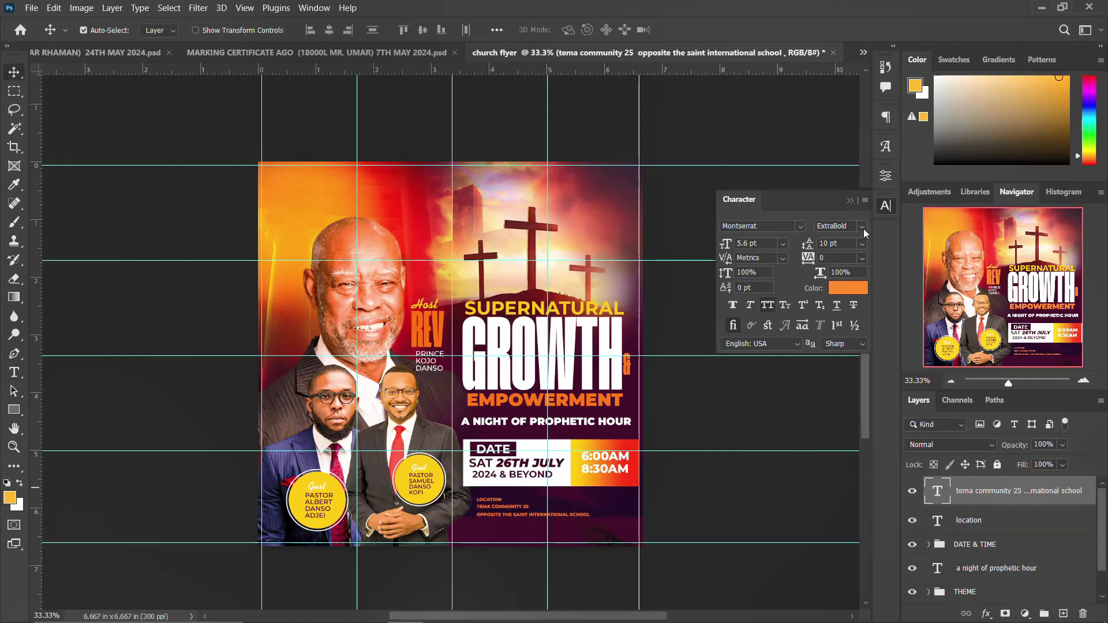
Step: Resize the address text layer to 10 pt
click(885, 206)
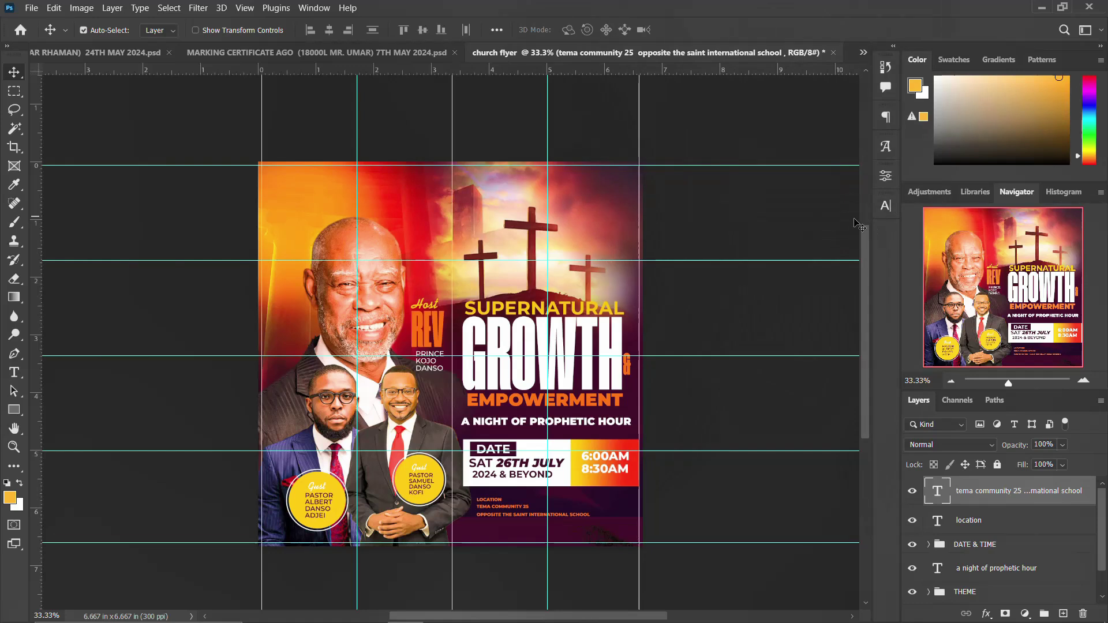
click(486, 506)
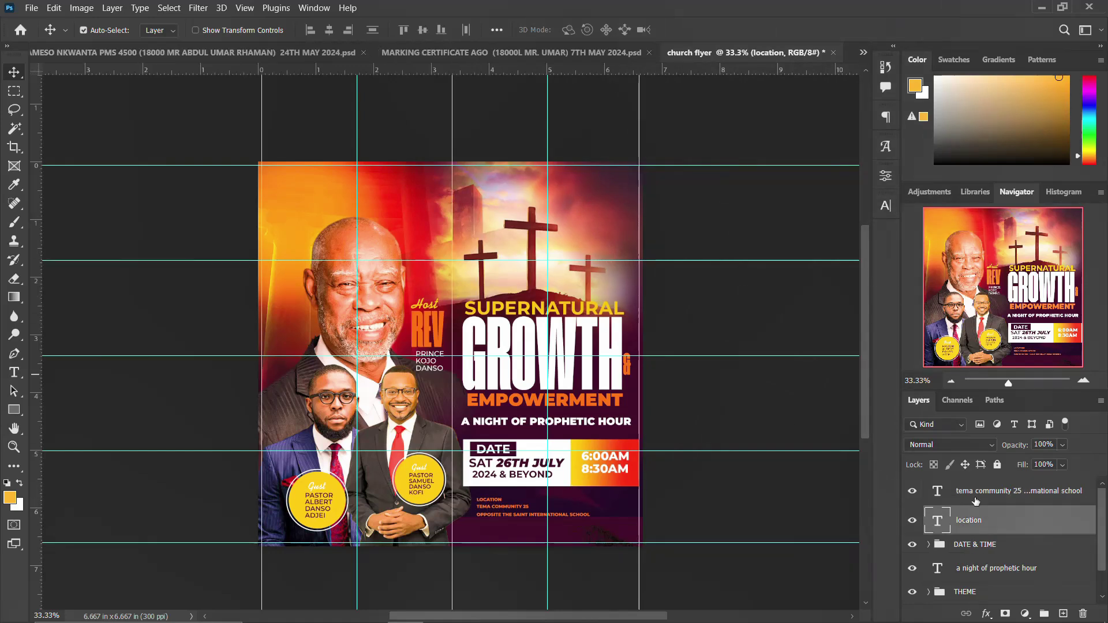
click(976, 497)
key(ctrl+t)
key(Return)
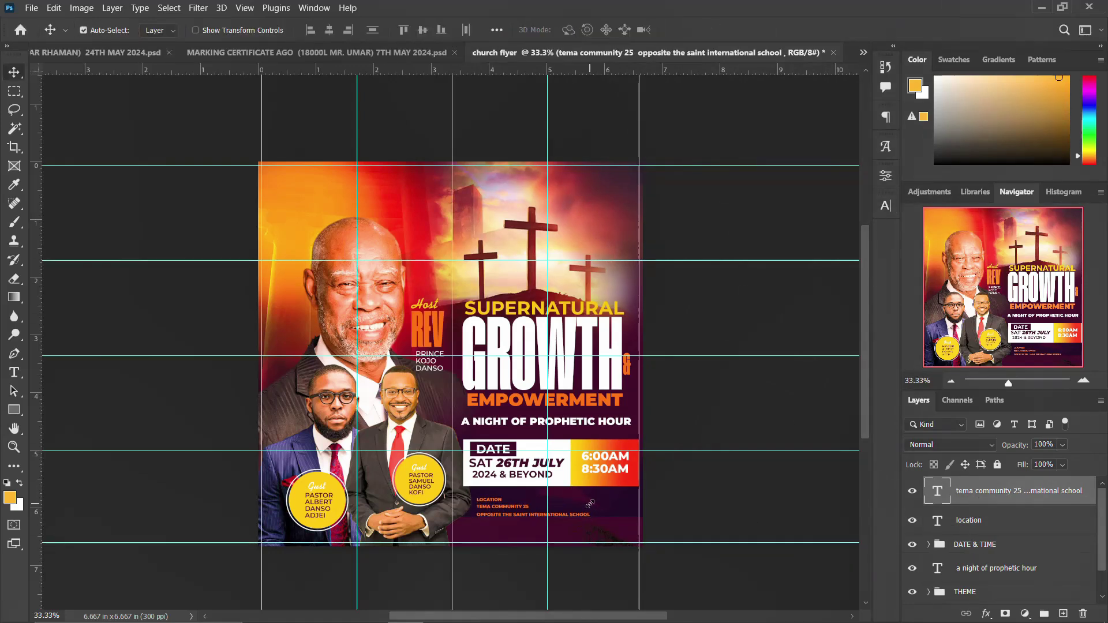
click(878, 206)
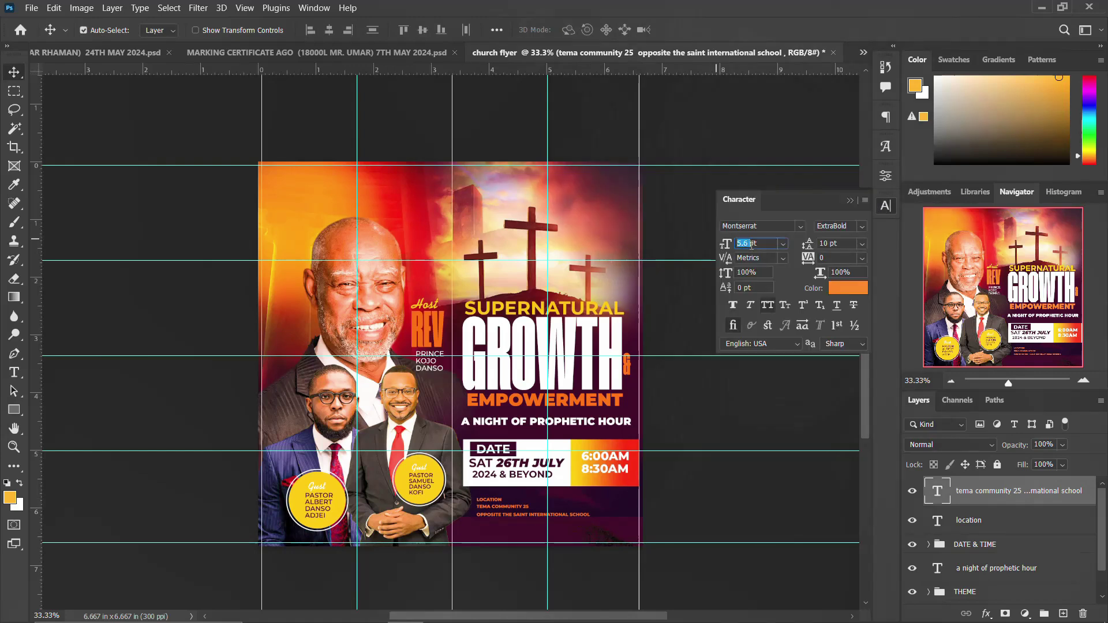
key(Return)
click(881, 212)
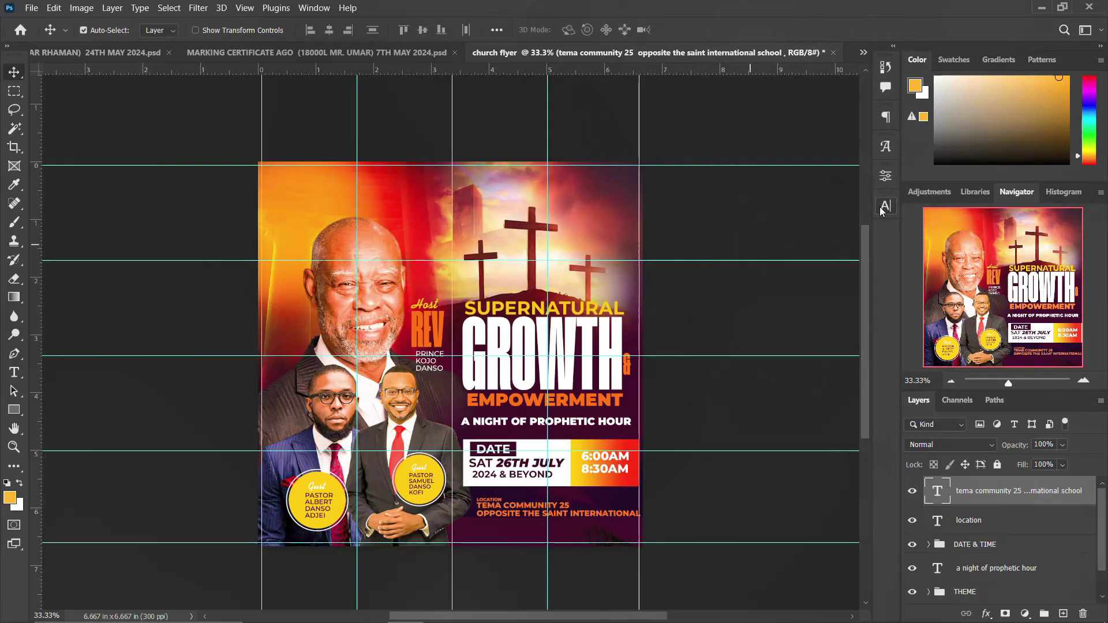
Step: Set the LOCATION label's font size to 10 pt
click(489, 502)
click(885, 206)
click(751, 243)
text(0)
key(Return)
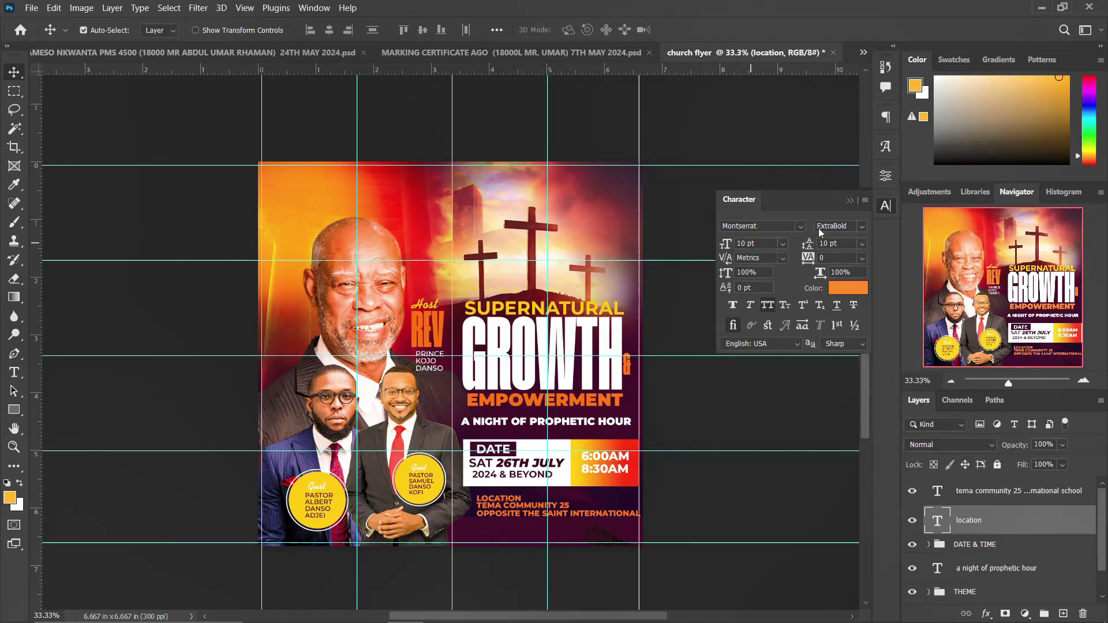
click(884, 207)
Step: Break the address so INTERNATIONAL SCHOOL starts on its own line
click(577, 518)
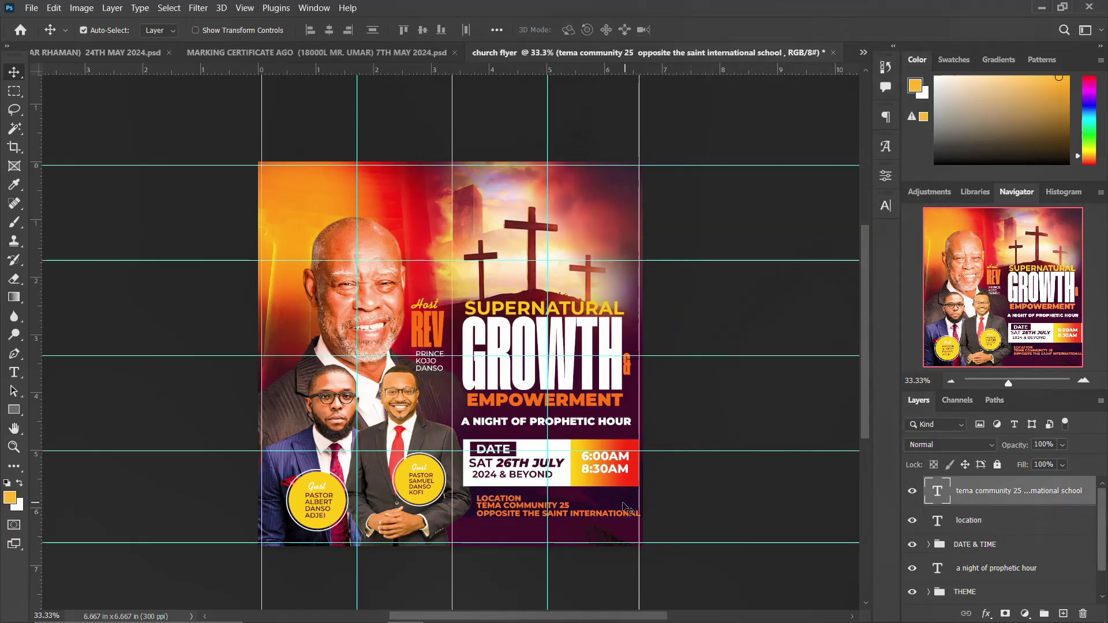
double_click(573, 516)
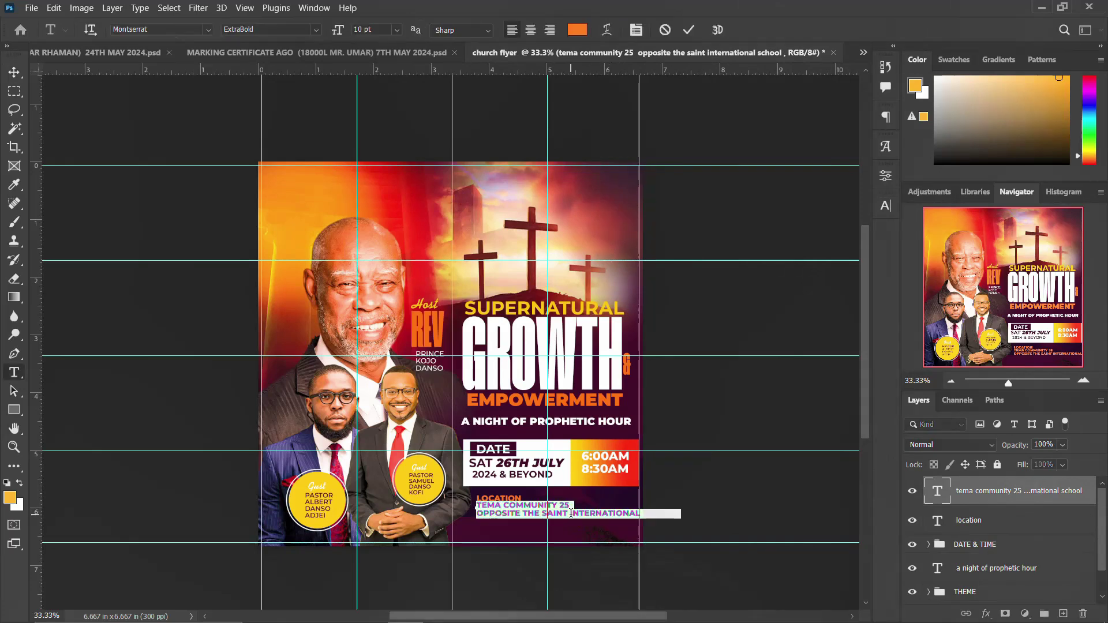
click(572, 513)
key(Return)
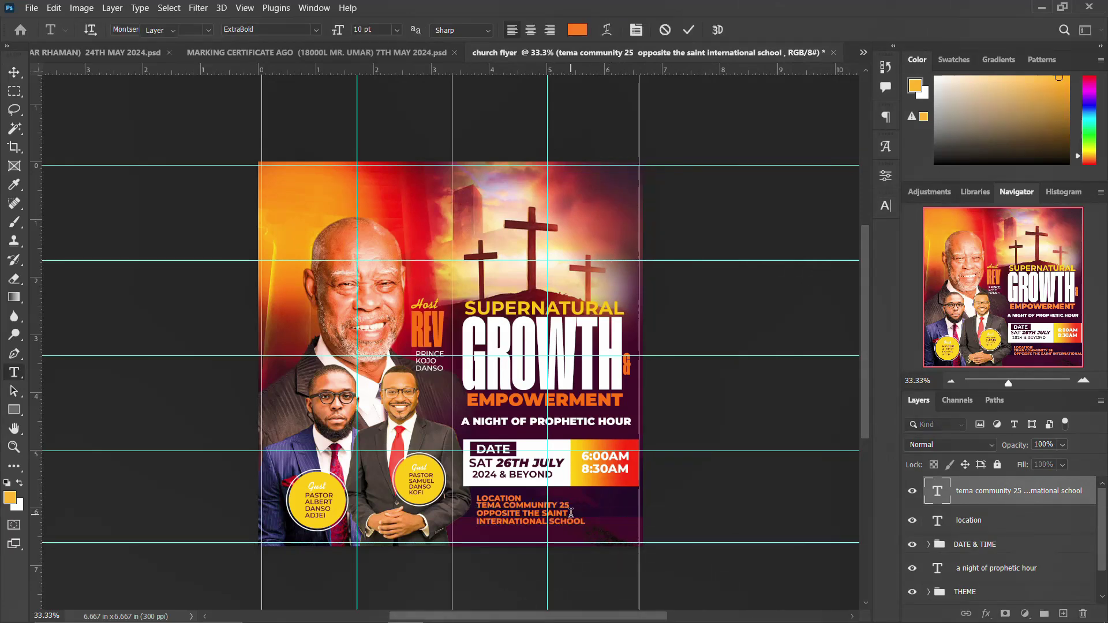
key(ctrl+Return)
key(v)
Step: Make the address text white
click(885, 206)
click(855, 293)
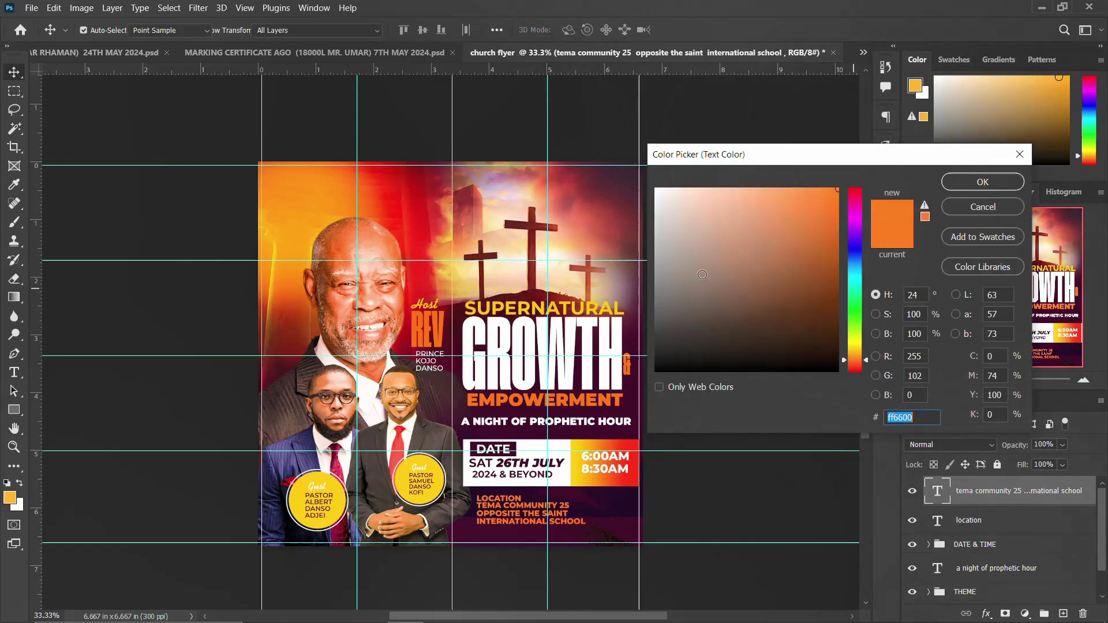
click(656, 189)
key(Return)
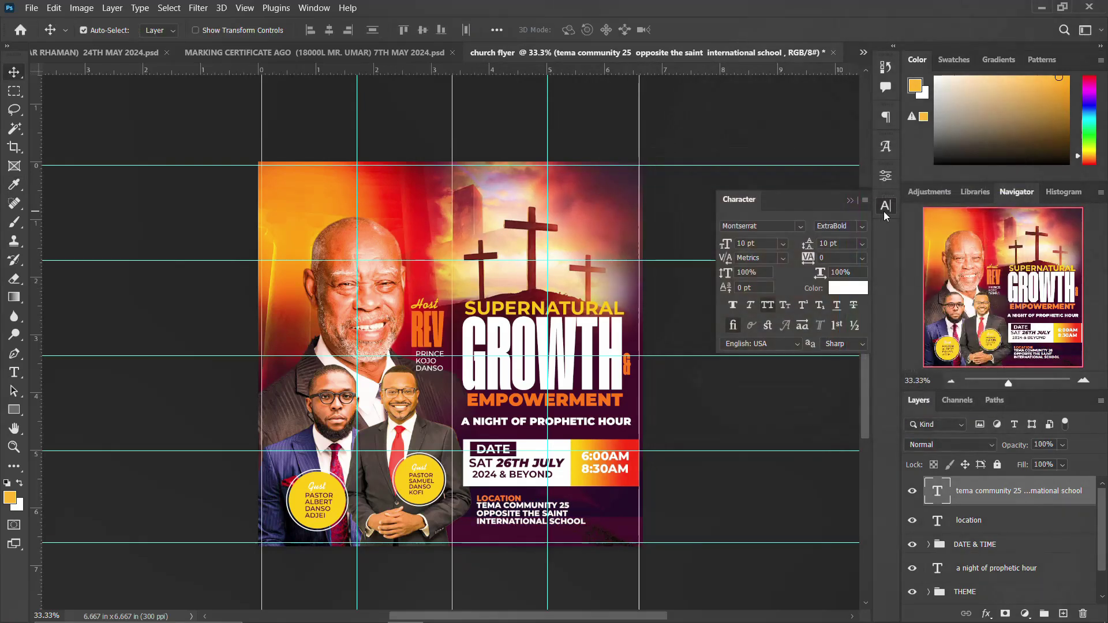
click(885, 207)
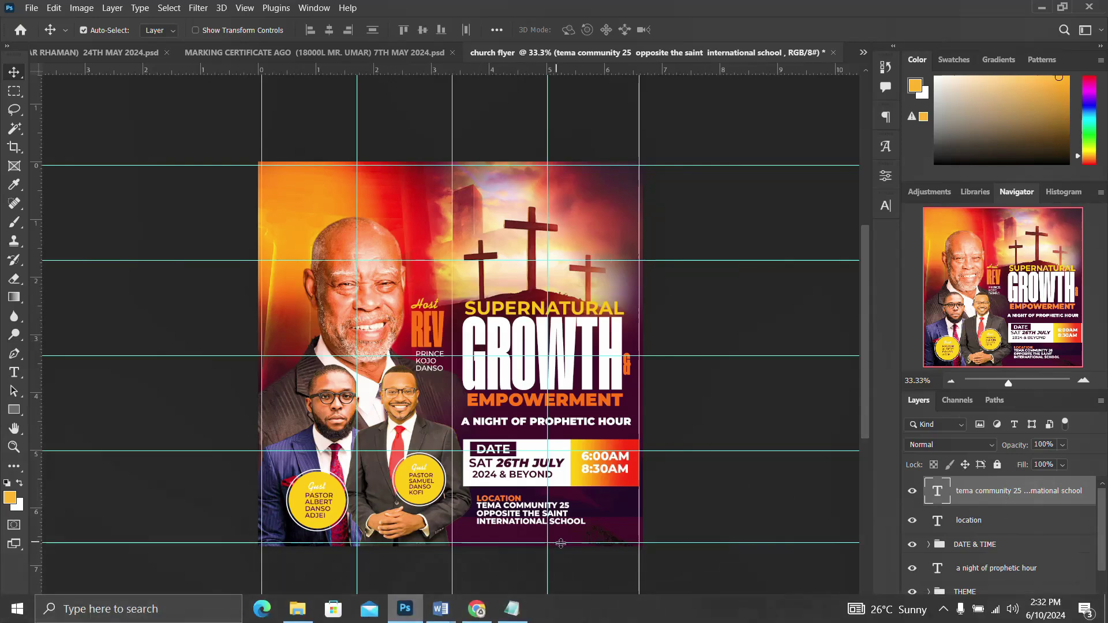
Step: Nudge the location block, DATE & TIME group and A NIGHT OF PROPHETIC HOUR upward
shift+click(984, 519)
key(Up)
key(Up)
key(Up)
key(Up)
key(Up)
key(Up)
click(969, 544)
key(Up)
key(Up)
key(Up)
key(Up)
key(Up)
key(Up)
key(Up)
key(Up)
key(Up)
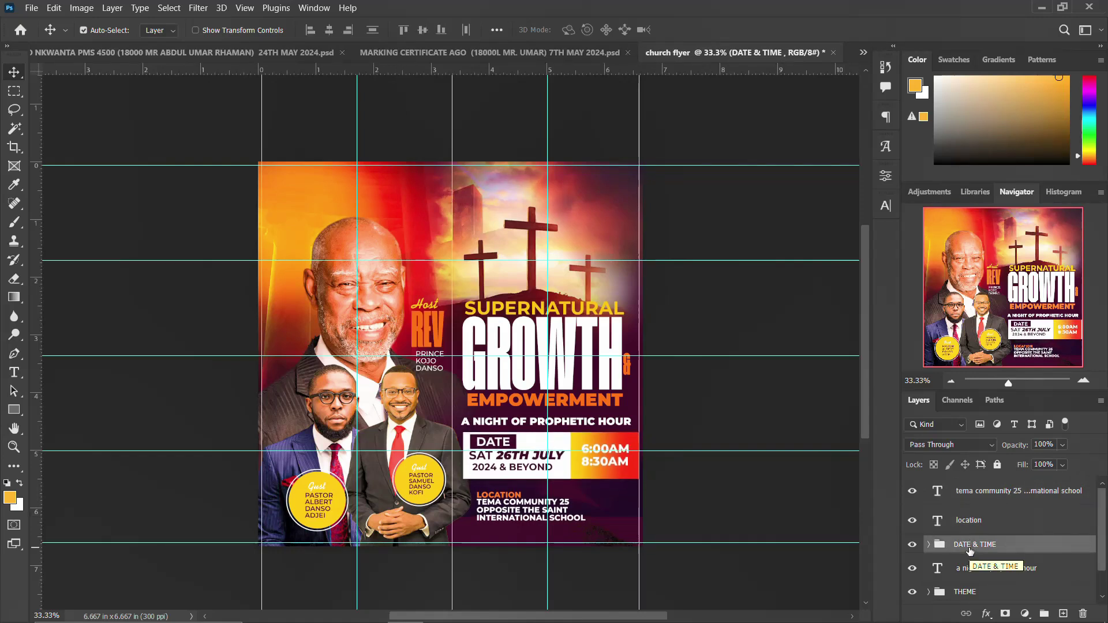
click(984, 569)
key(Up)
key(Up)
key(Up)
key(Up)
key(Up)
key(Up)
key(Up)
key(Up)
key(Up)
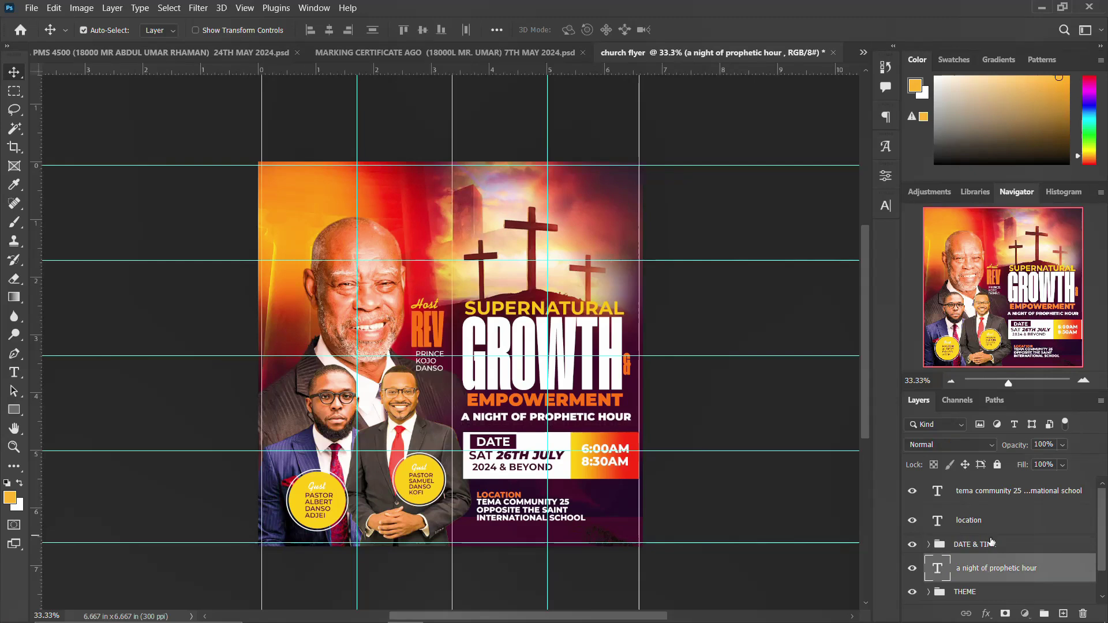
click(991, 543)
key(Up)
key(Up)
key(Up)
key(Up)
key(Up)
key(Up)
key(Up)
key(Up)
key(Up)
Step: Nudge the location and address layers up one more step
click(981, 521)
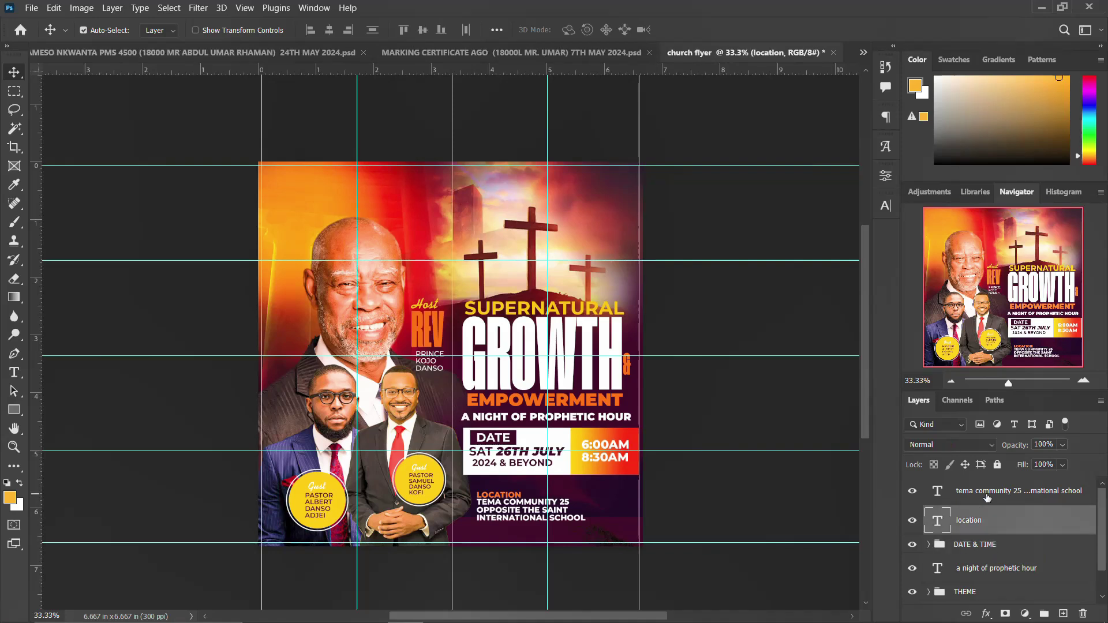
shift+click(987, 497)
key(Up)
key(Up)
key(Up)
key(Up)
key(Up)
key(Up)
key(Up)
key(Up)
key(Up)
key(Up)
key(Up)
key(Up)
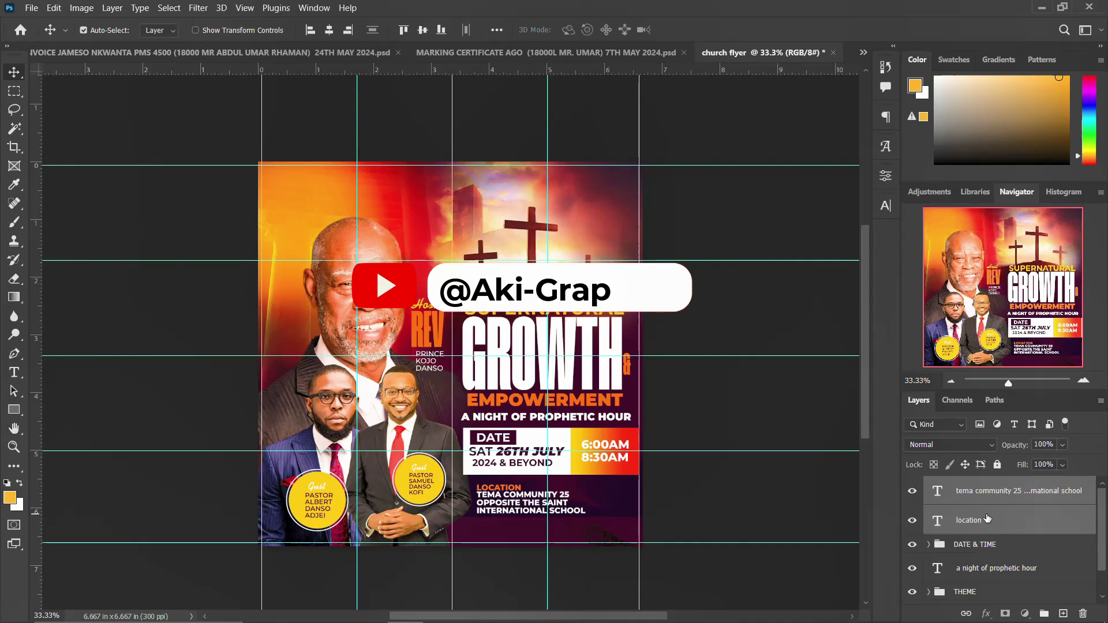
click(987, 518)
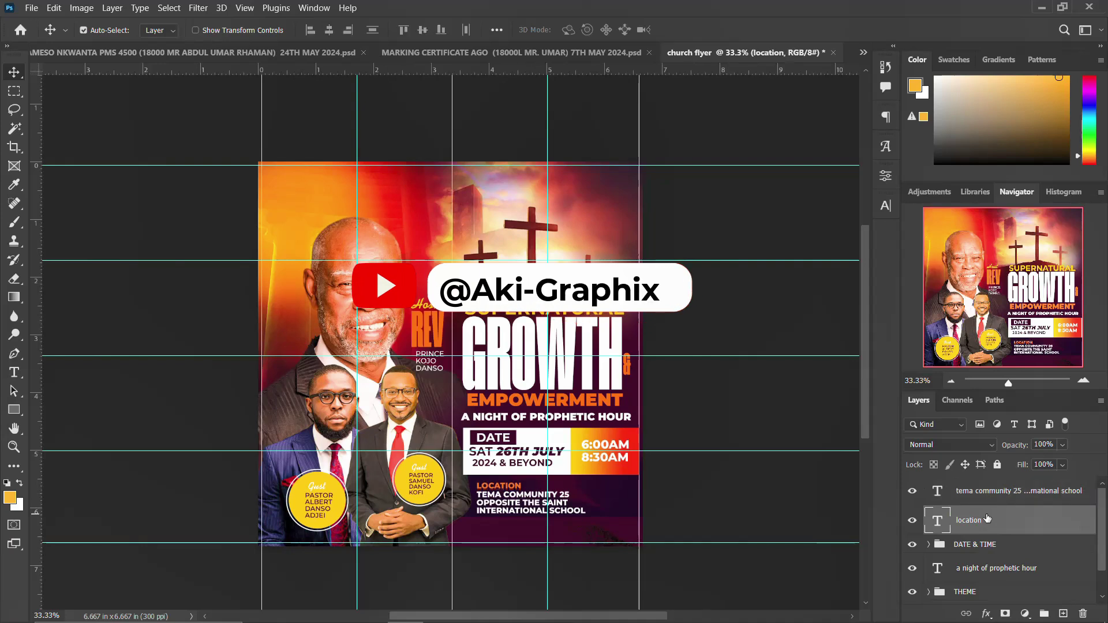
click(13, 410)
Step: Draw a white-filled rectangle just below the location text
drag(540, 518, 624, 538)
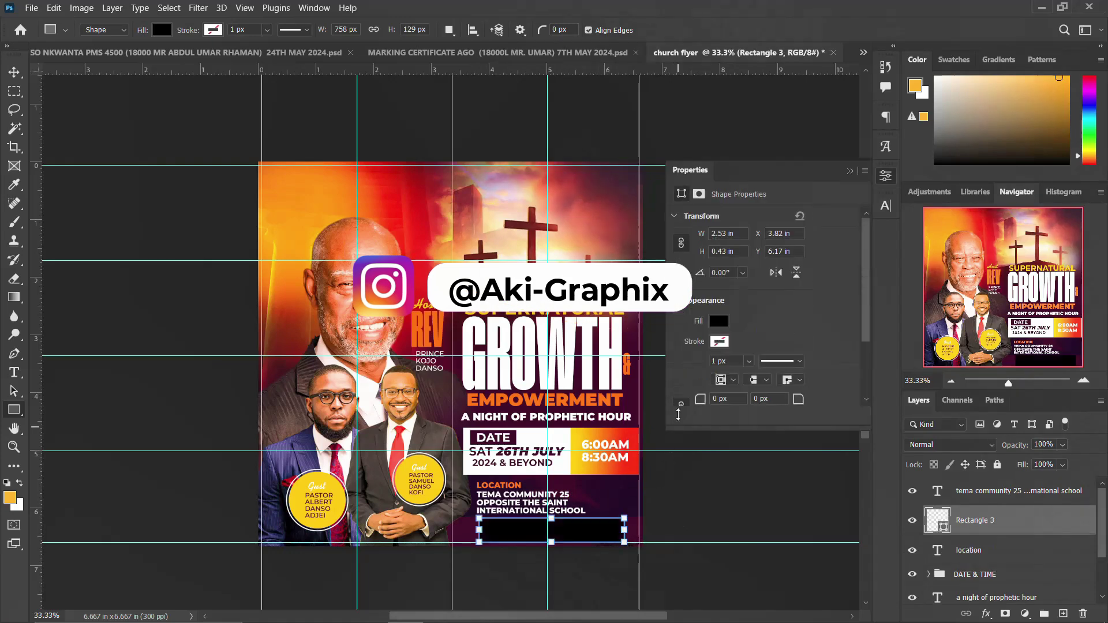
click(719, 321)
click(685, 398)
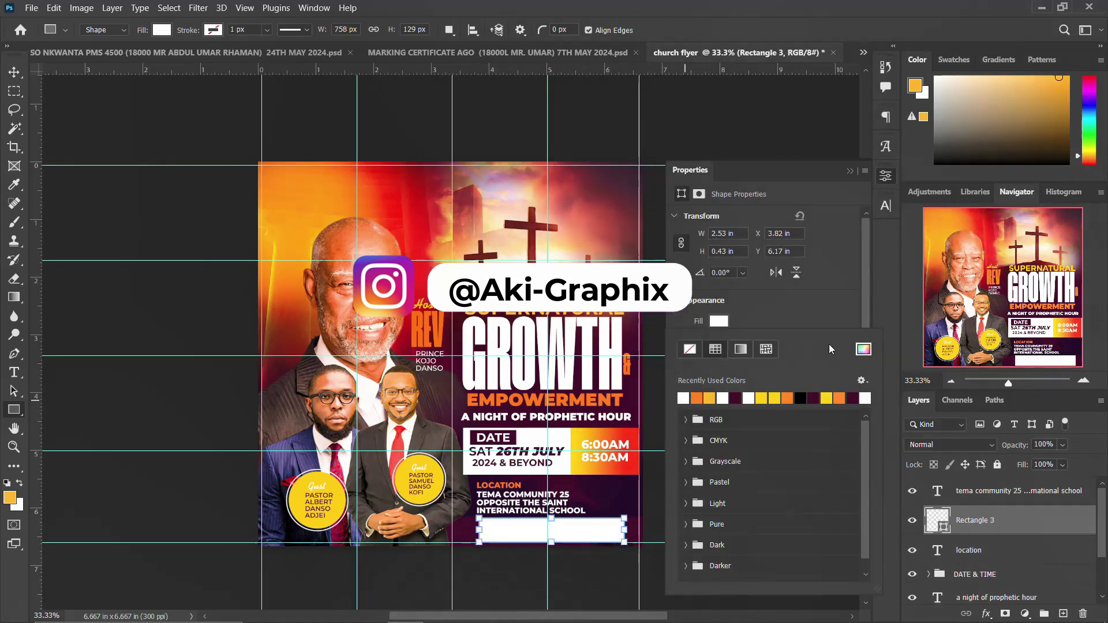
click(891, 195)
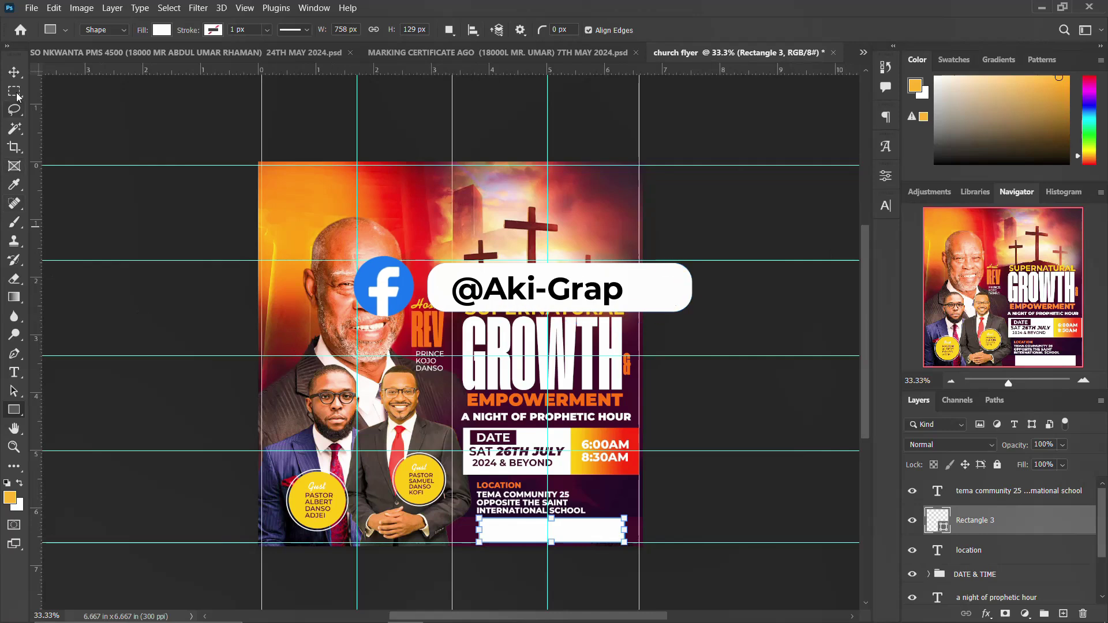
Step: Stretch the white bar out to the guides, then select the phone line in the notes
key(v)
key(ctrl+t)
drag(478, 529, 466, 529)
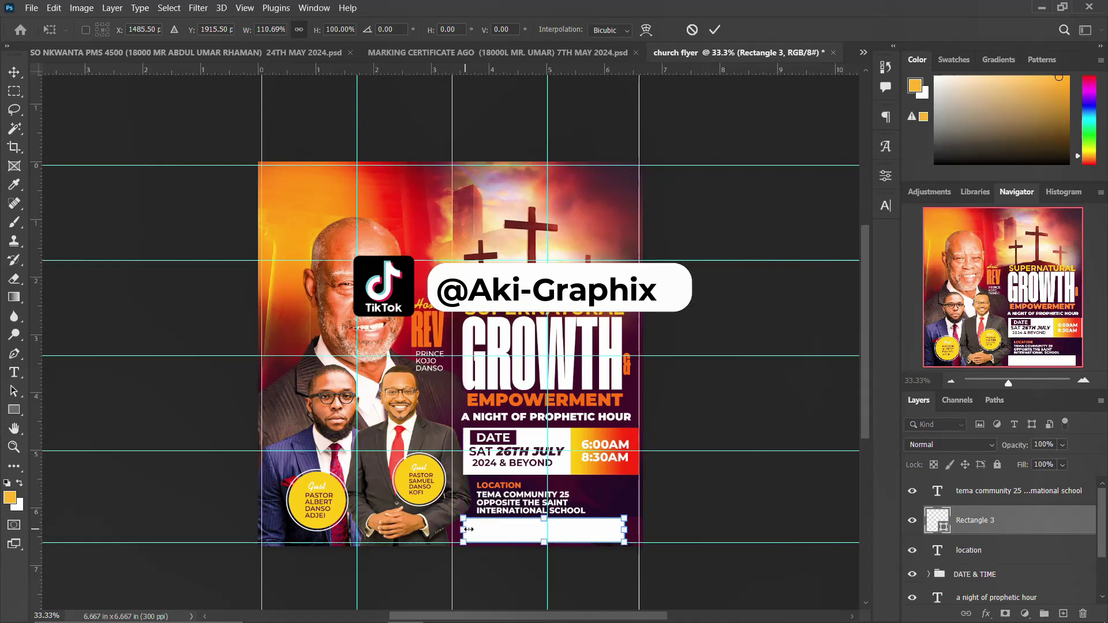
drag(624, 529, 639, 531)
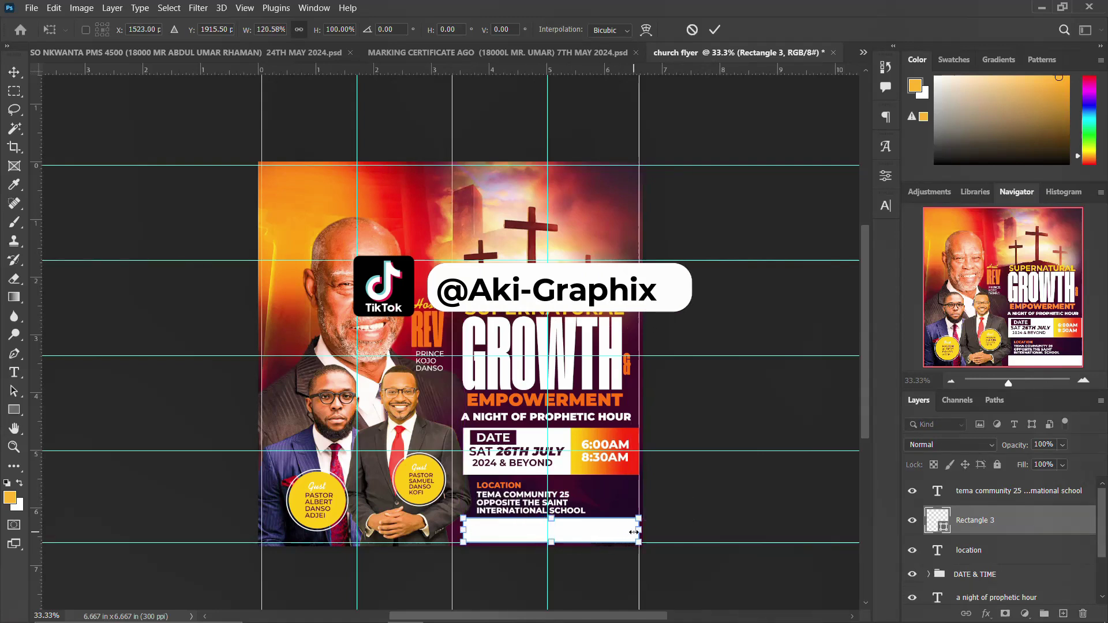
key(Return)
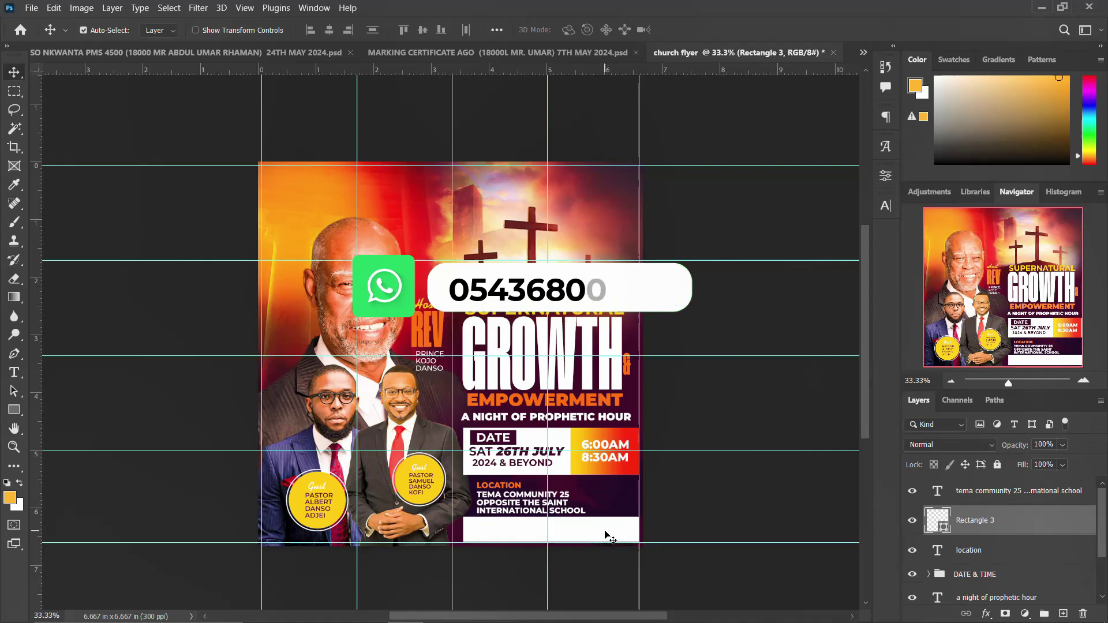
click(520, 609)
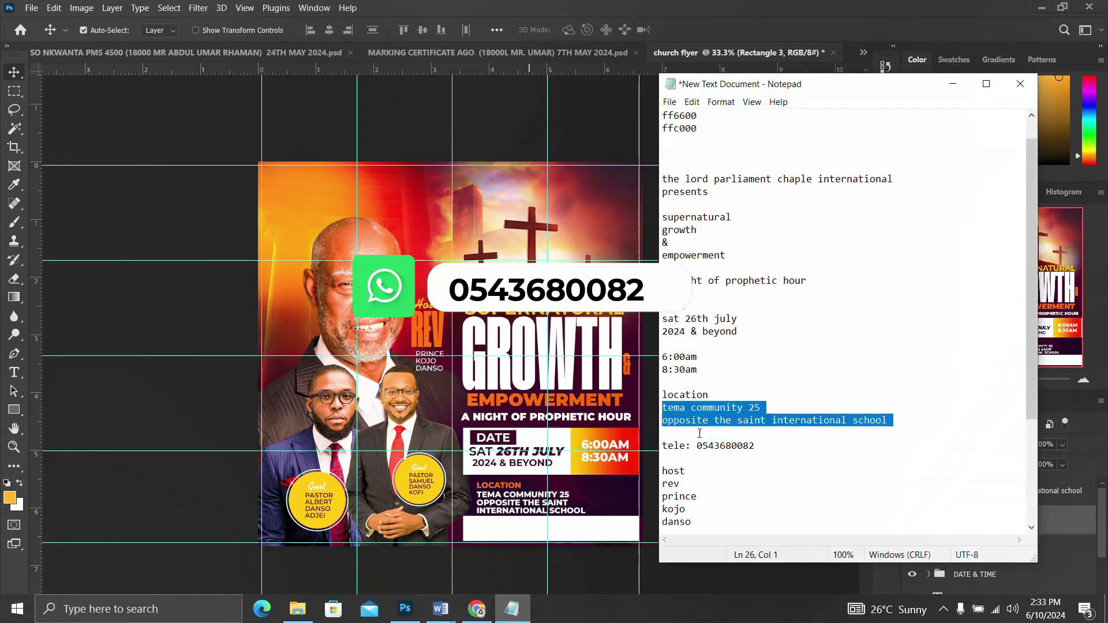
drag(754, 446, 685, 445)
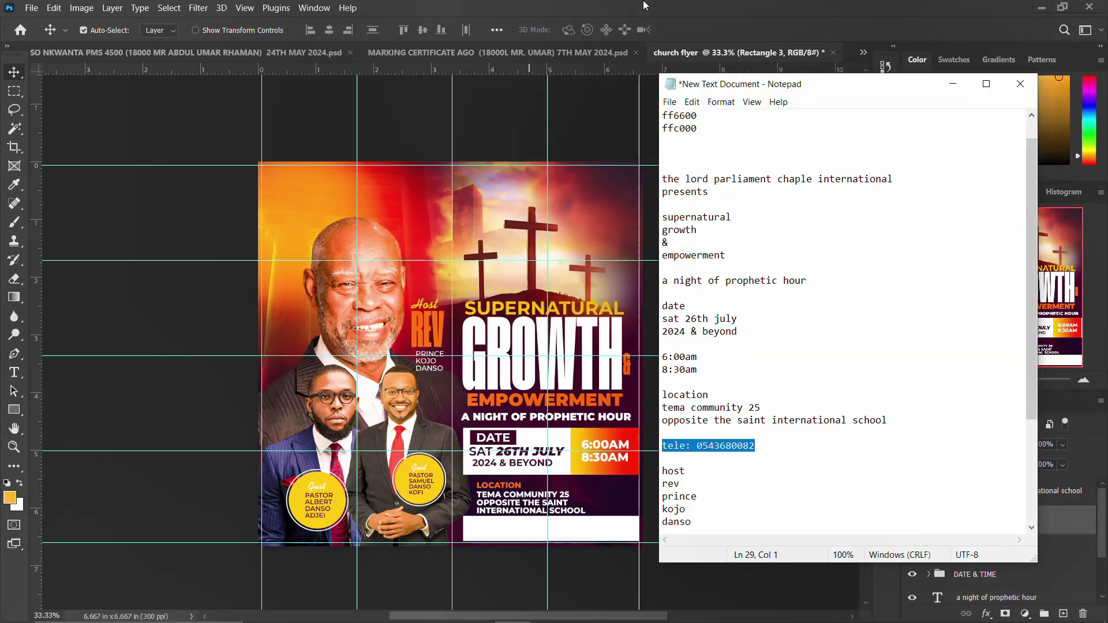
Step: Type the 'TELE:' phone number line and move it down into the white bar
click(569, 405)
key(t)
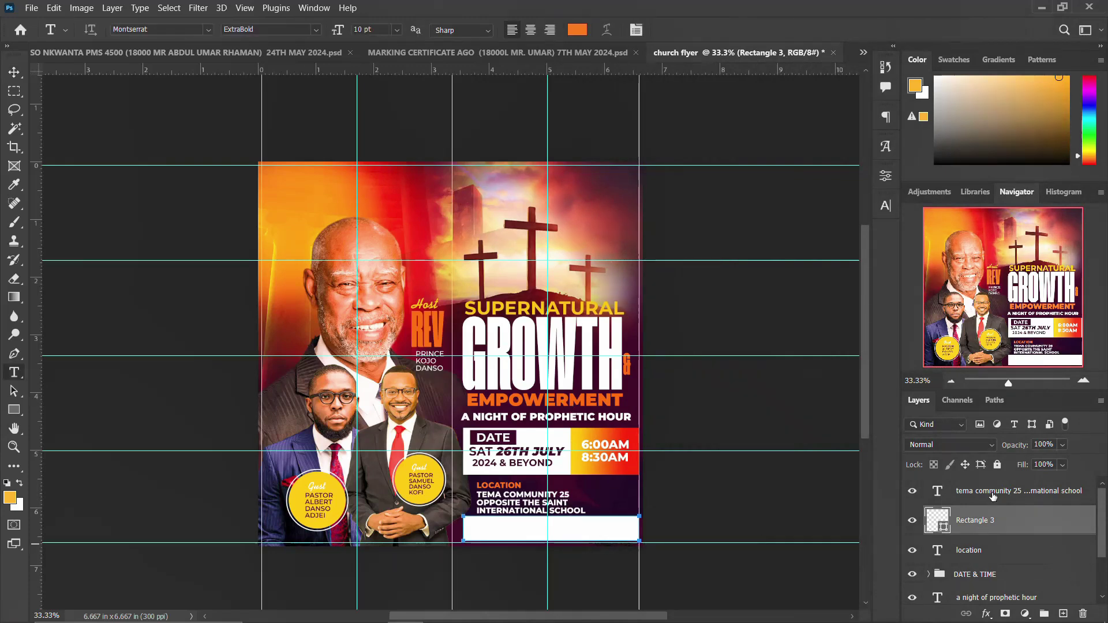
click(505, 238)
key(ctrl+Return)
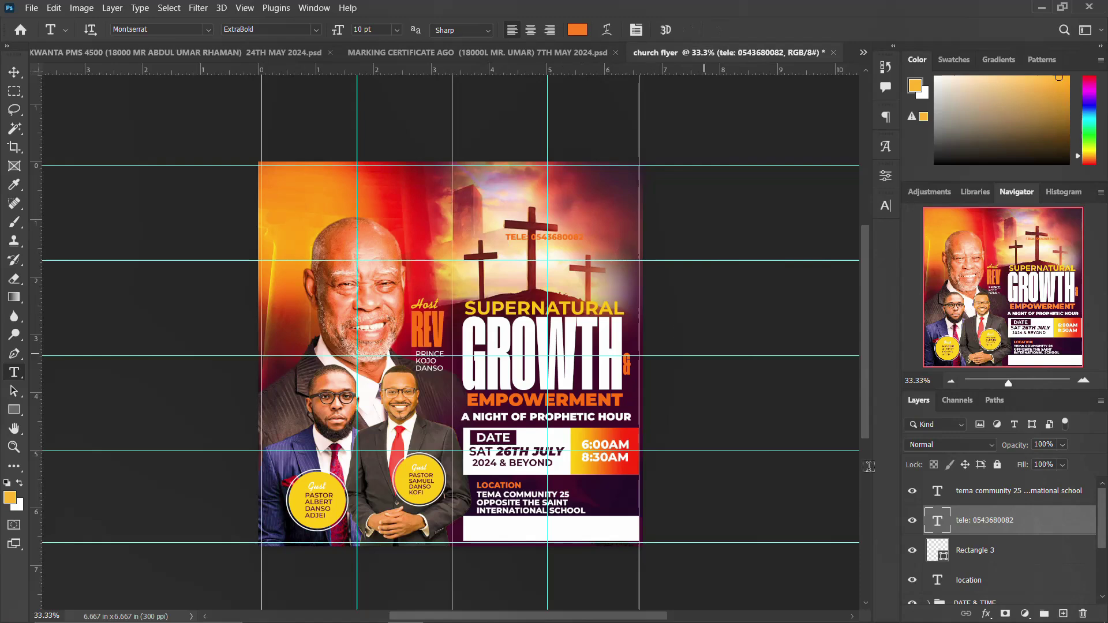
key(v)
drag(570, 237, 573, 524)
Step: Make the phone text Black weight in dark purple sampled from the flyer
click(886, 206)
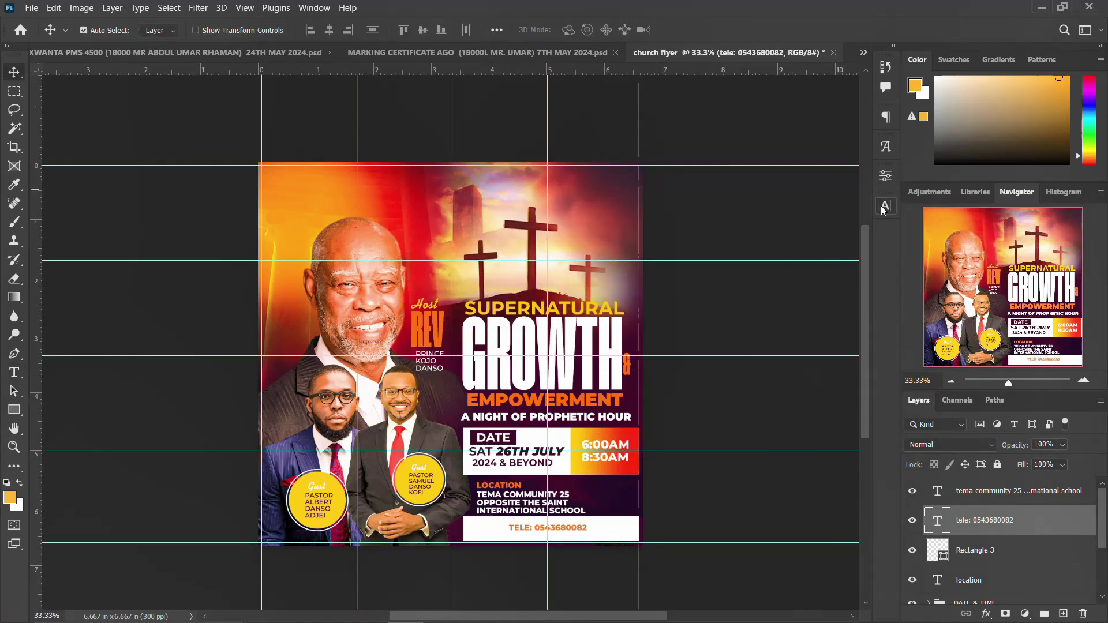
click(852, 226)
click(834, 432)
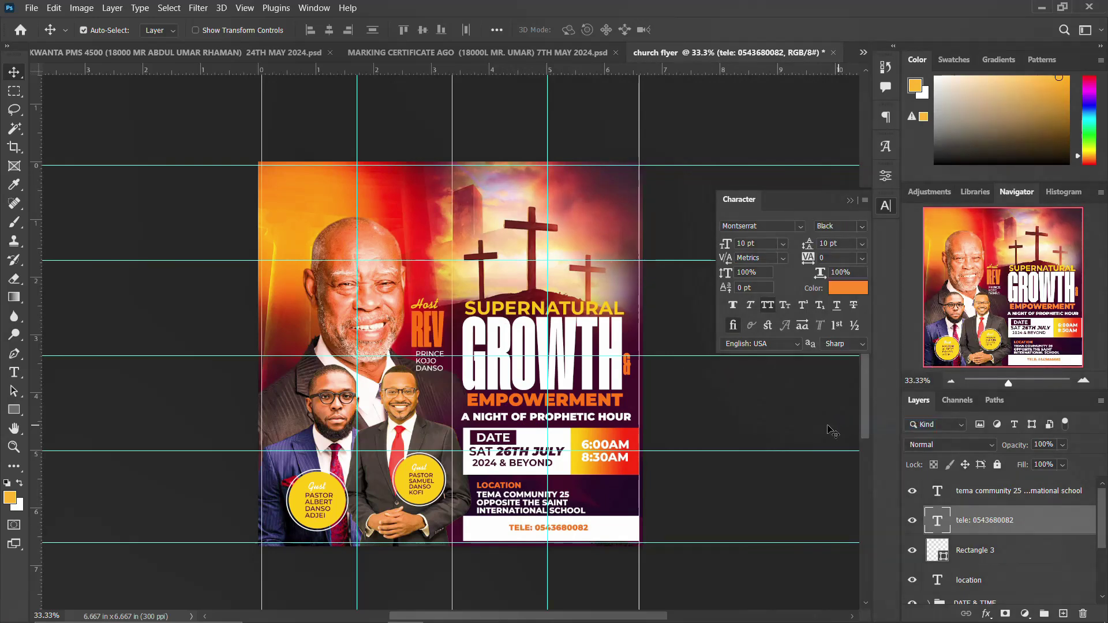
click(854, 289)
click(630, 335)
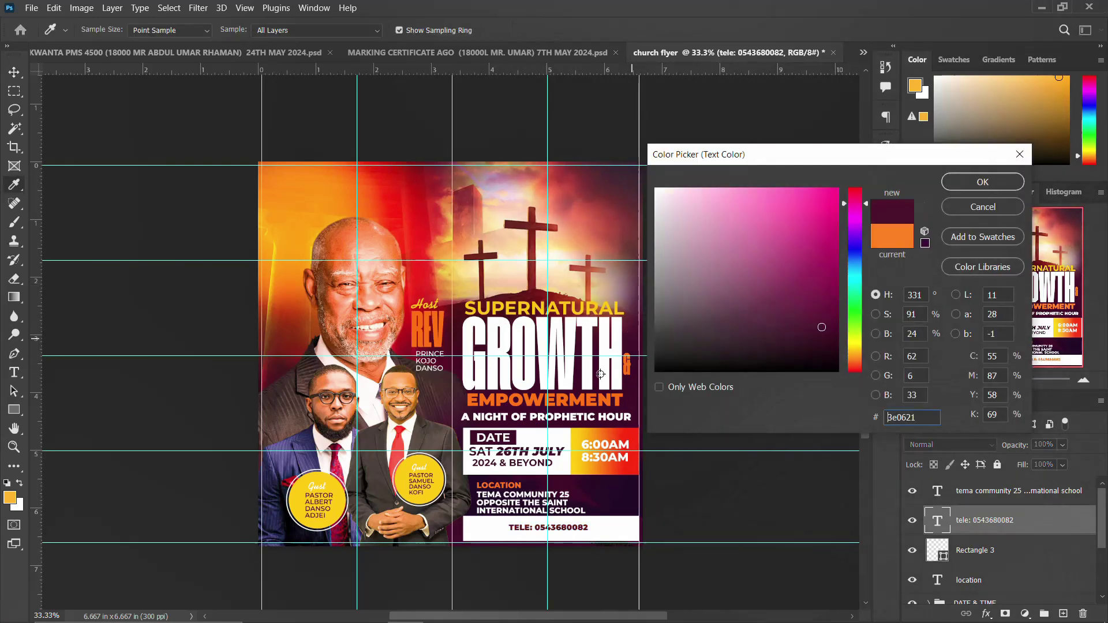
click(983, 182)
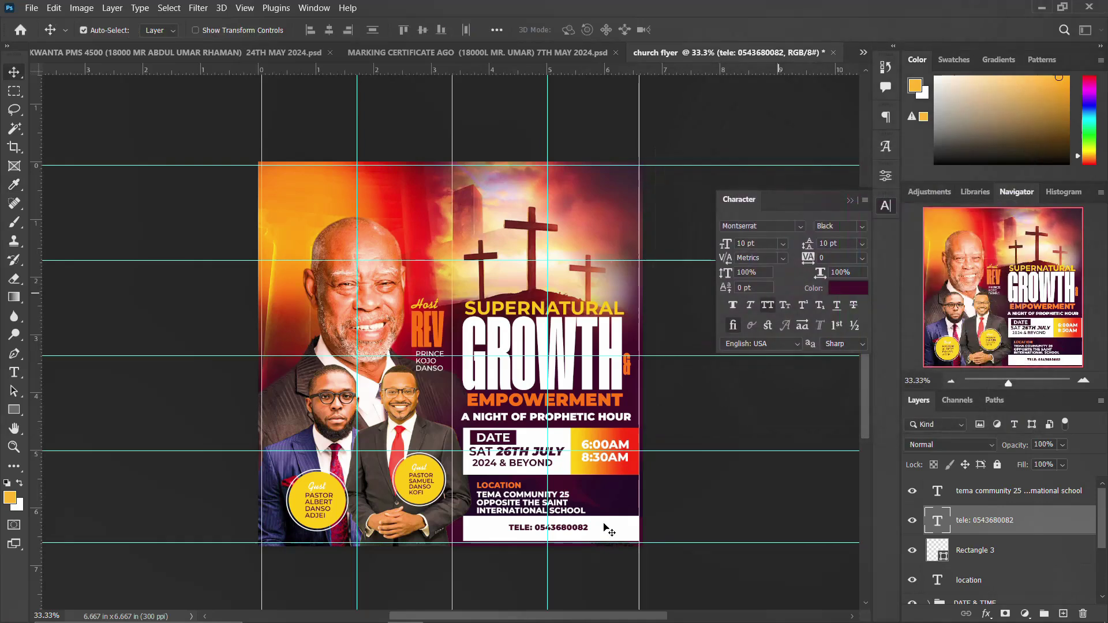
Step: Enlarge the phone text a few steps and shift it left to sit inside the bar
double_click(744, 242)
key(Up)
key(Up)
key(Up)
key(Up)
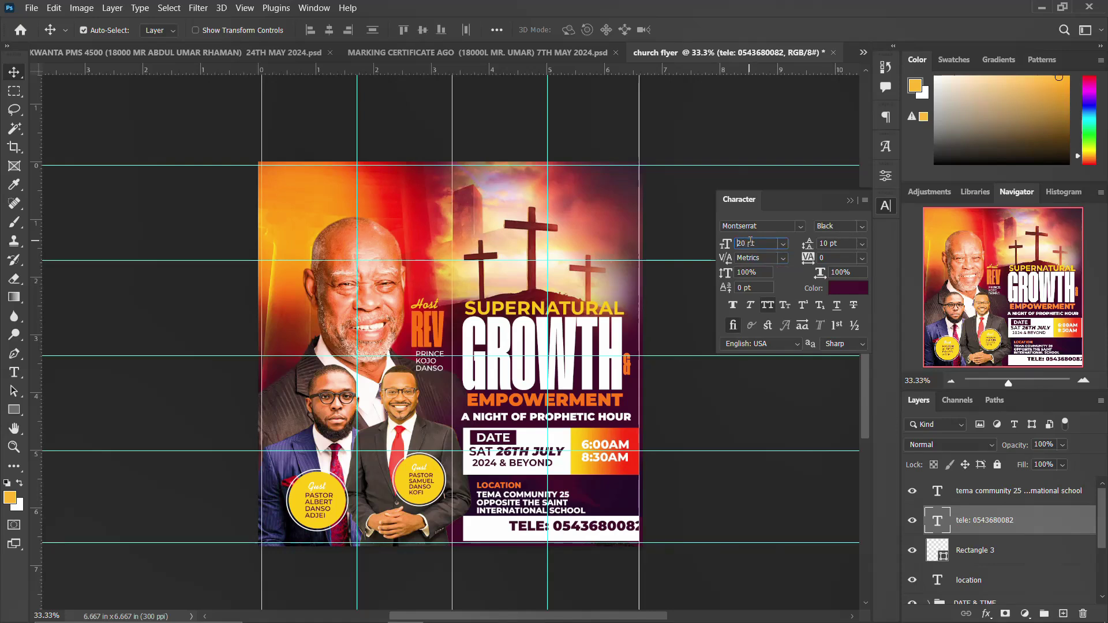
key(Up)
key(Return)
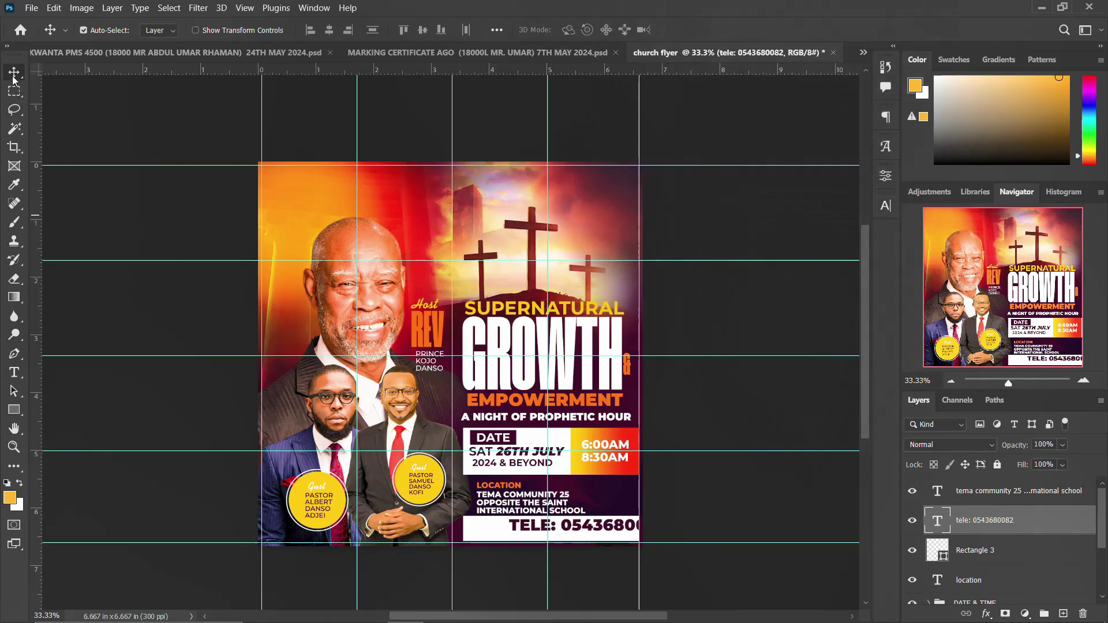
drag(618, 527, 582, 531)
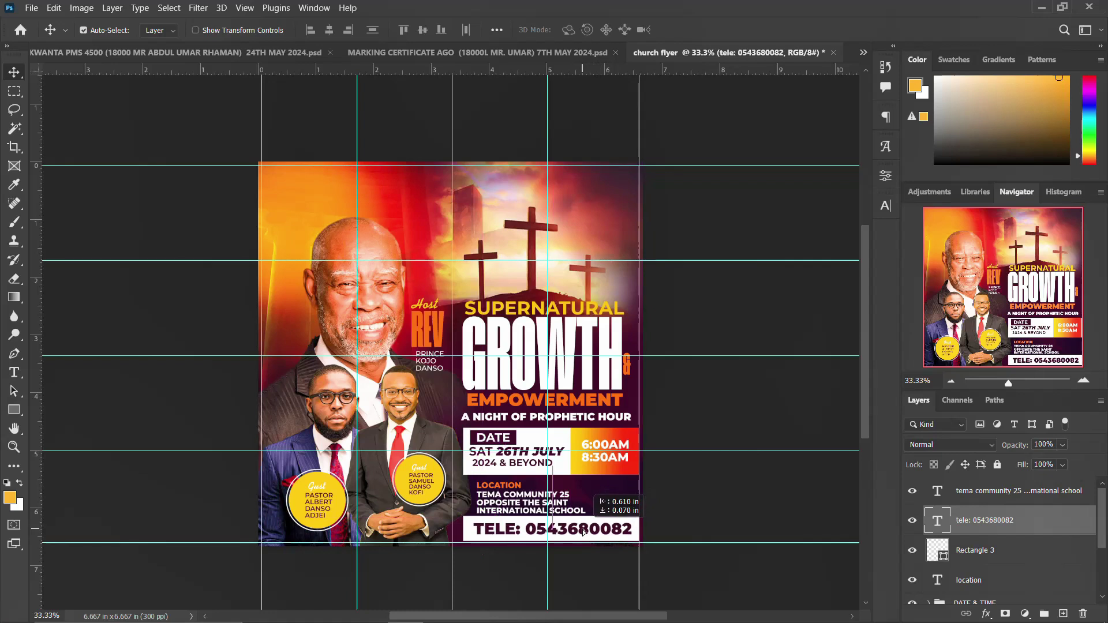
shift+click(986, 552)
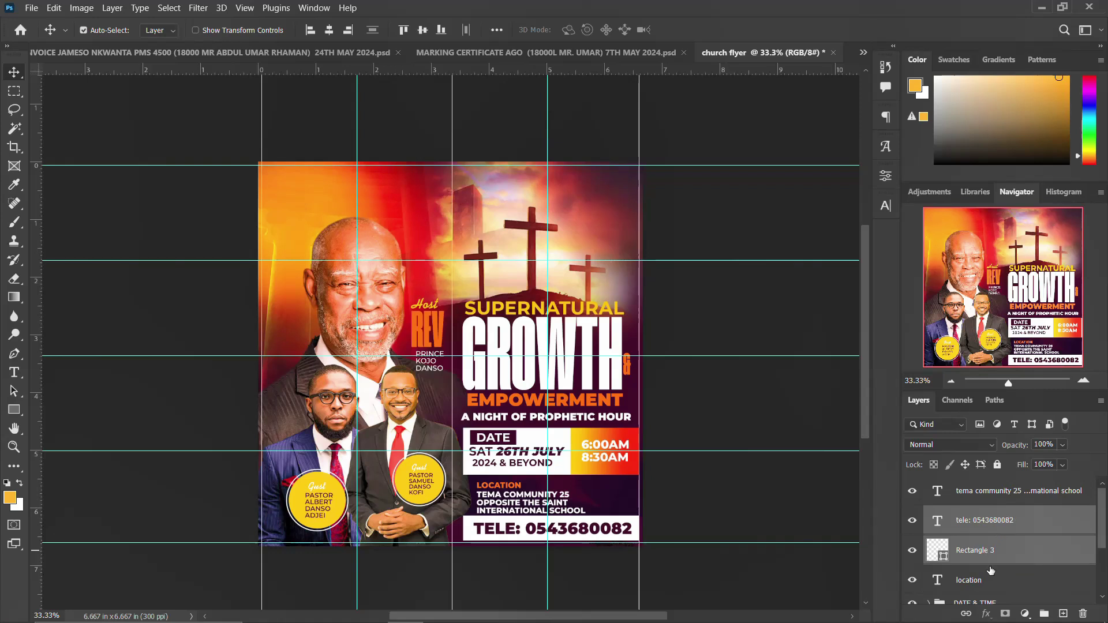
Step: Group the location, address, phone and white bar layers as 'LOCATION & CONTACTS'
scroll(990, 570, down, 2)
click(975, 517)
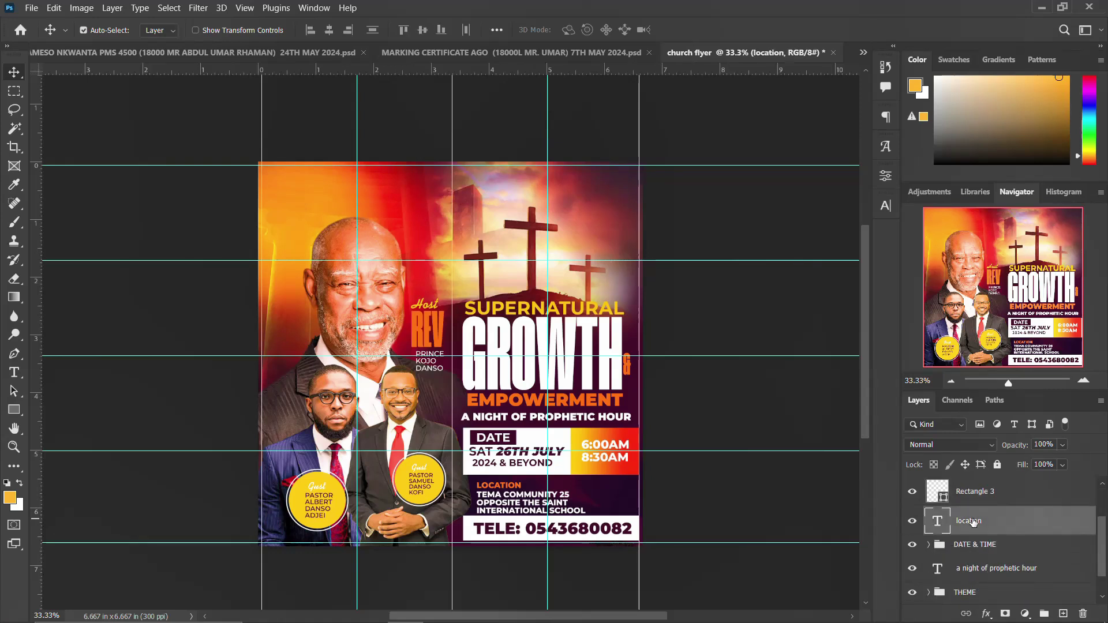
scroll(974, 522, up, 2)
shift+click(976, 495)
key(ctrl+g)
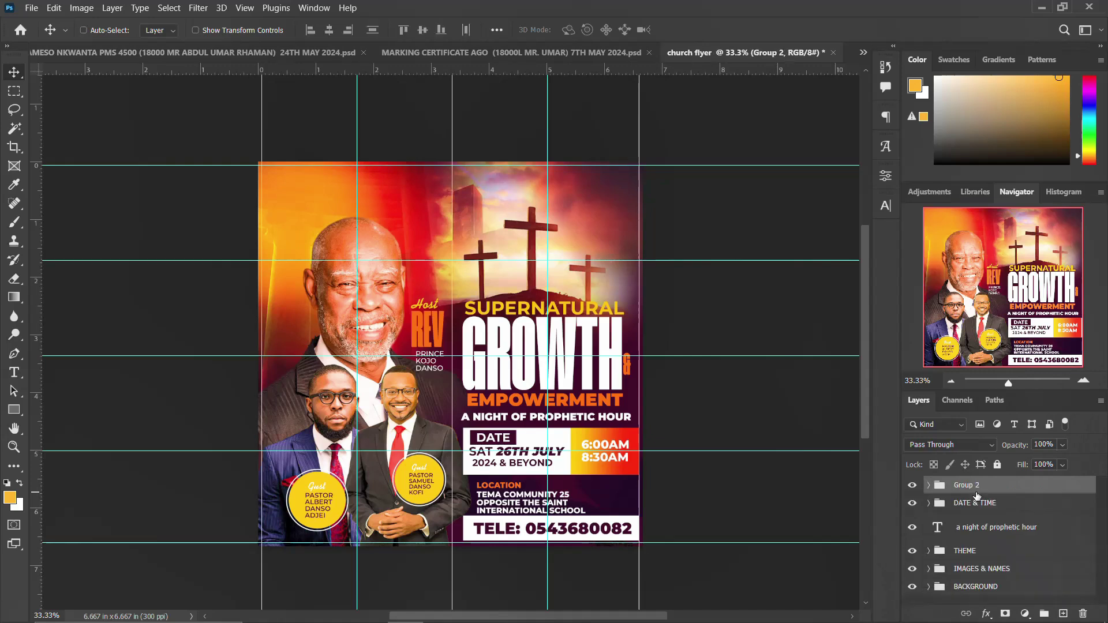
click(912, 486)
double_click(966, 485)
text(LOCATION & CONTACTS)
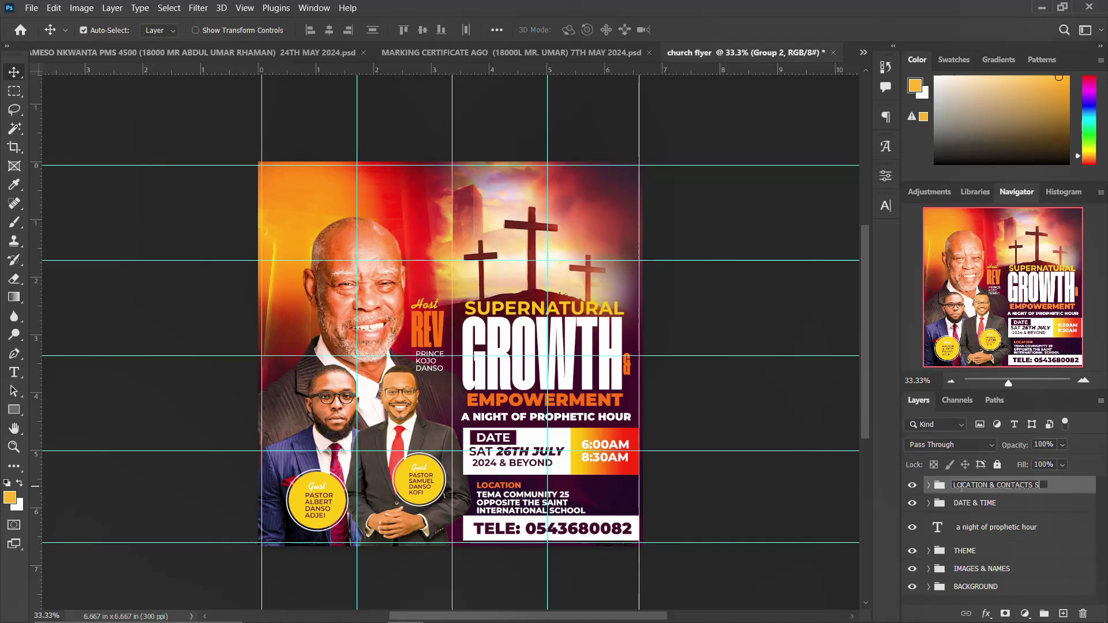
key(Return)
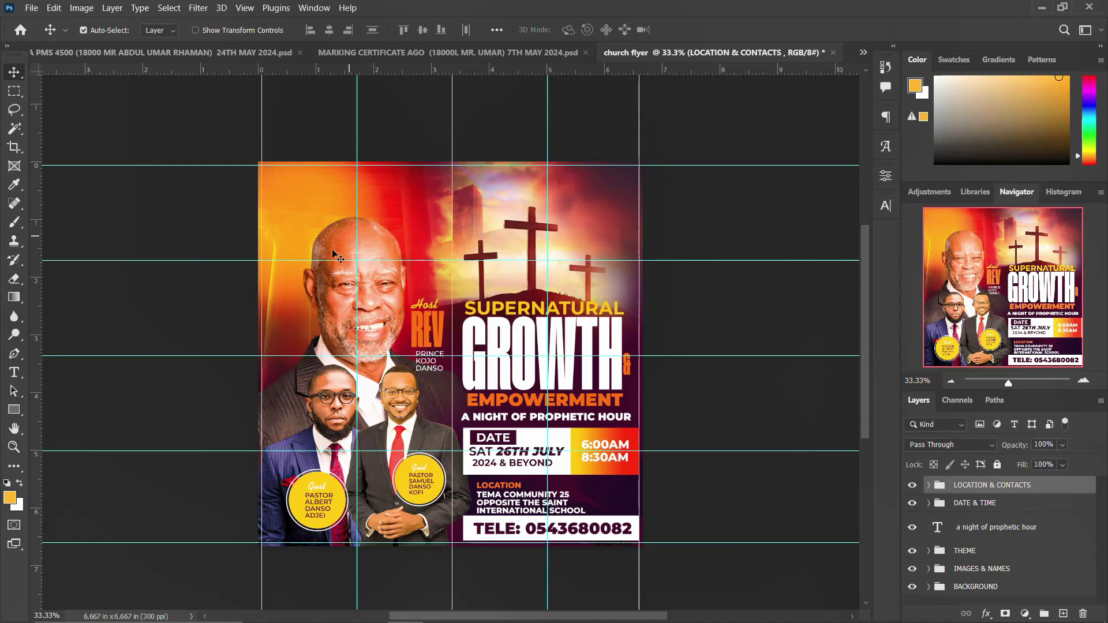
Step: Check the contact details in the Notepad notes
mouse_move(511, 617)
click(503, 609)
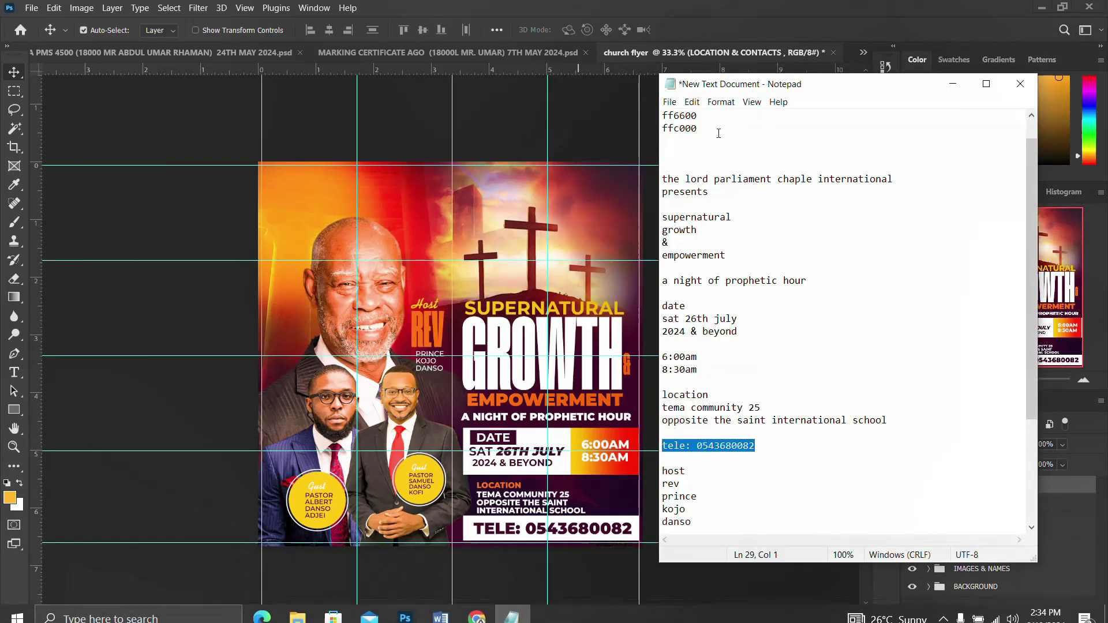
scroll(709, 404, down, 3)
scroll(710, 410, down, 1)
scroll(709, 399, up, 5)
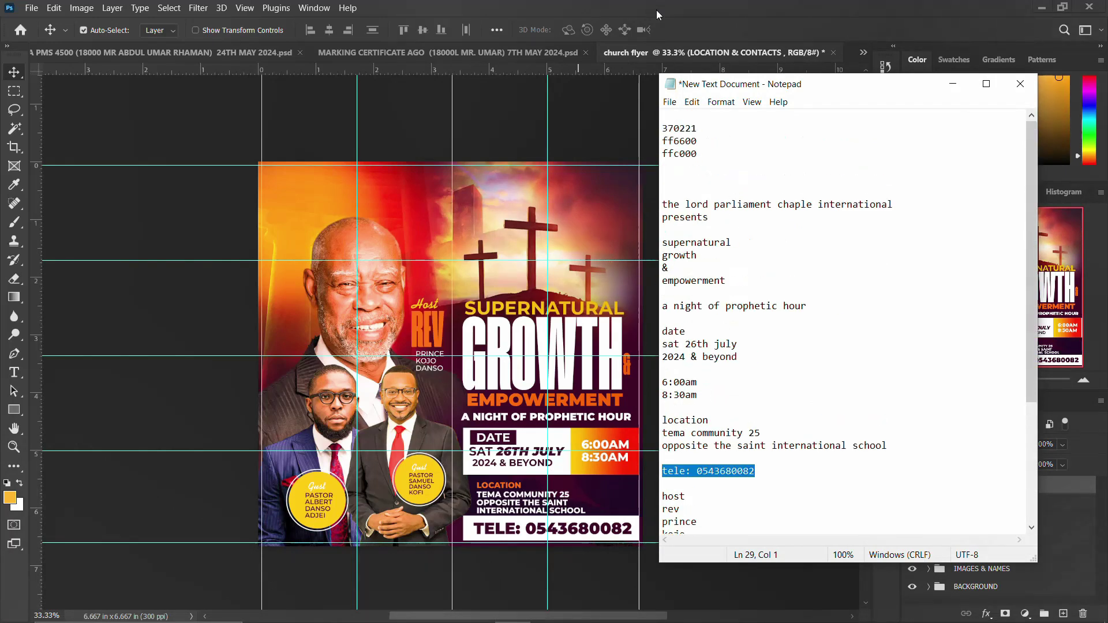
click(657, 14)
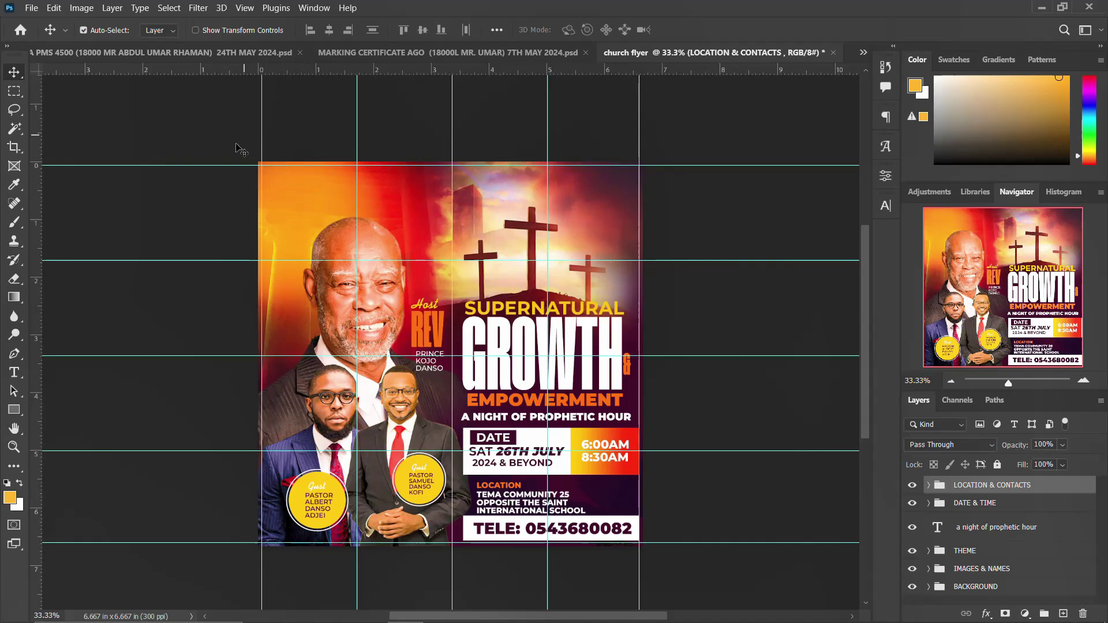
Step: Inspect the flyer zoomed in, then stamp all visible layers into a merged layer
key(ctrl+plus)
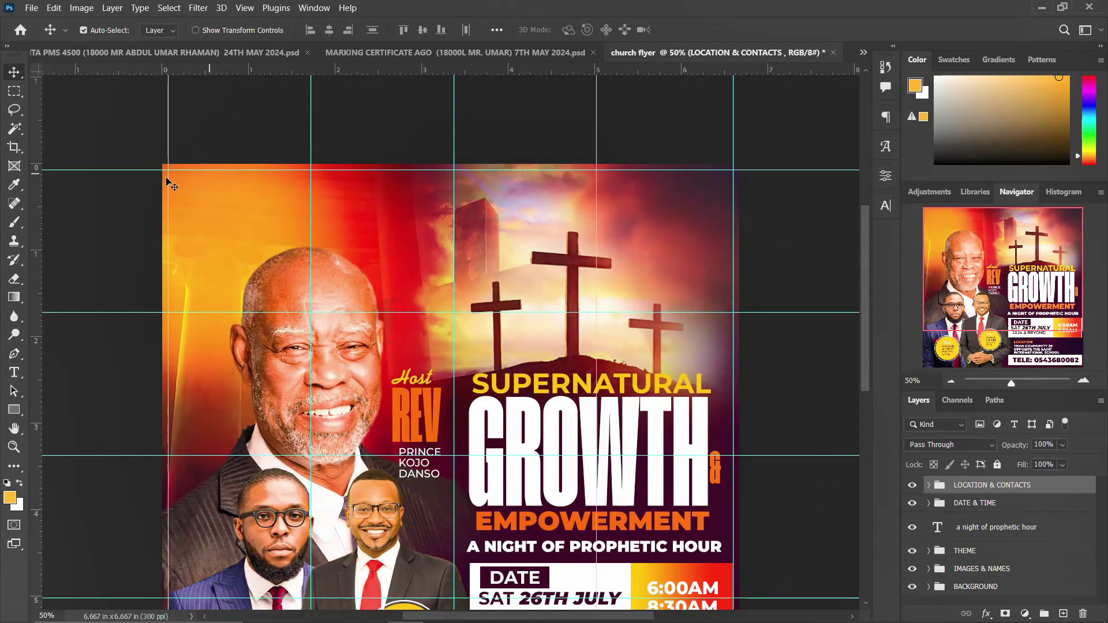
scroll(542, 236, down, 2)
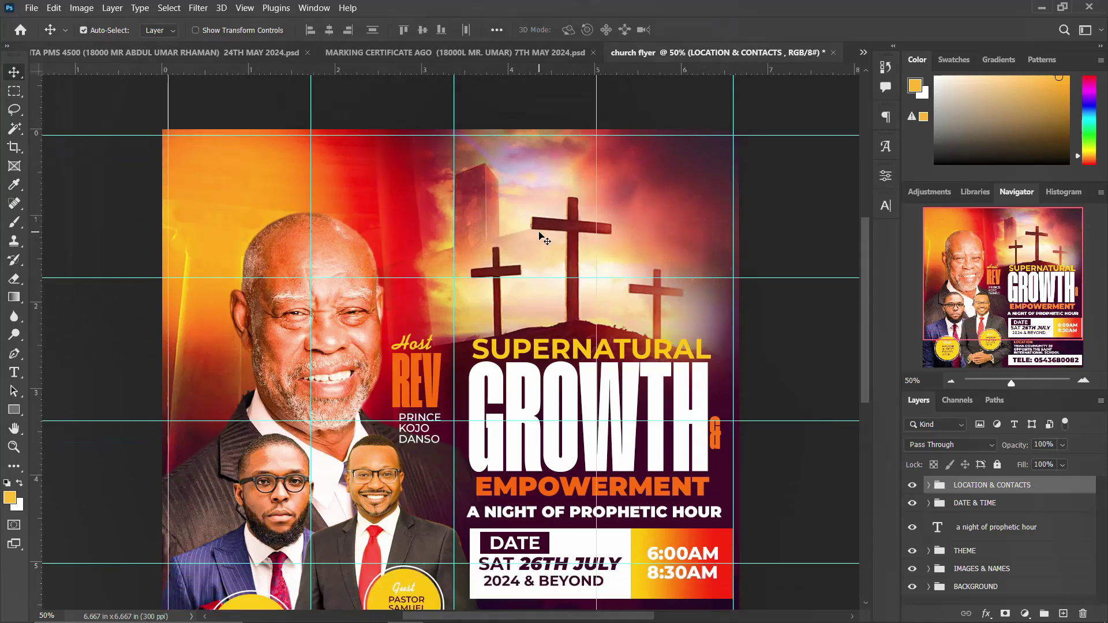
scroll(542, 236, down, 3)
scroll(542, 237, down, 4)
scroll(540, 234, down, 1)
scroll(540, 233, up, 1)
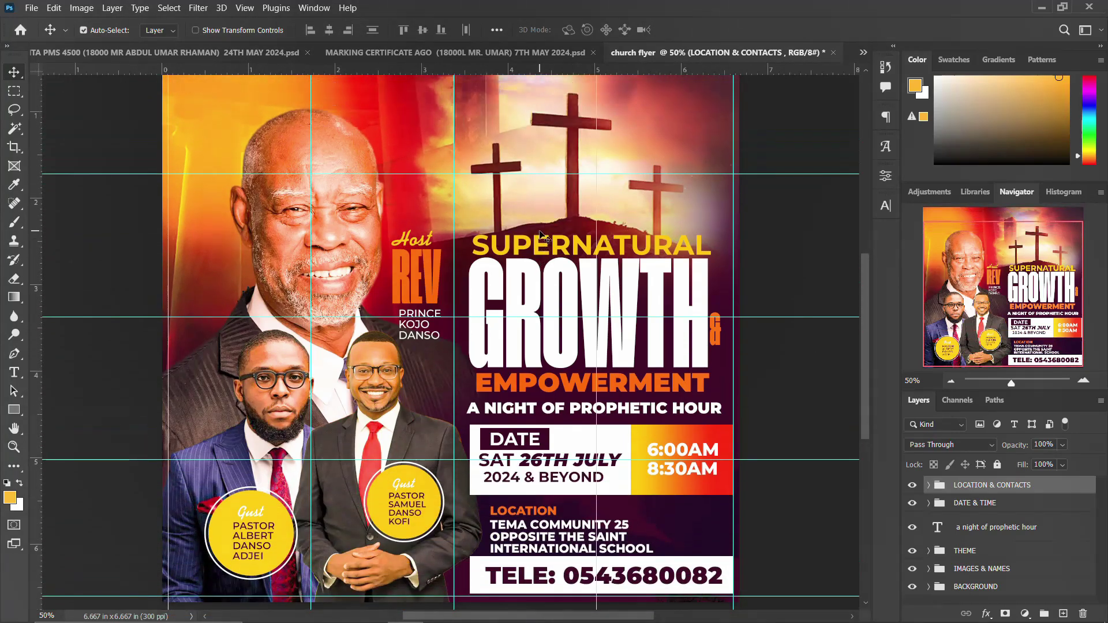
key(ctrl+minus)
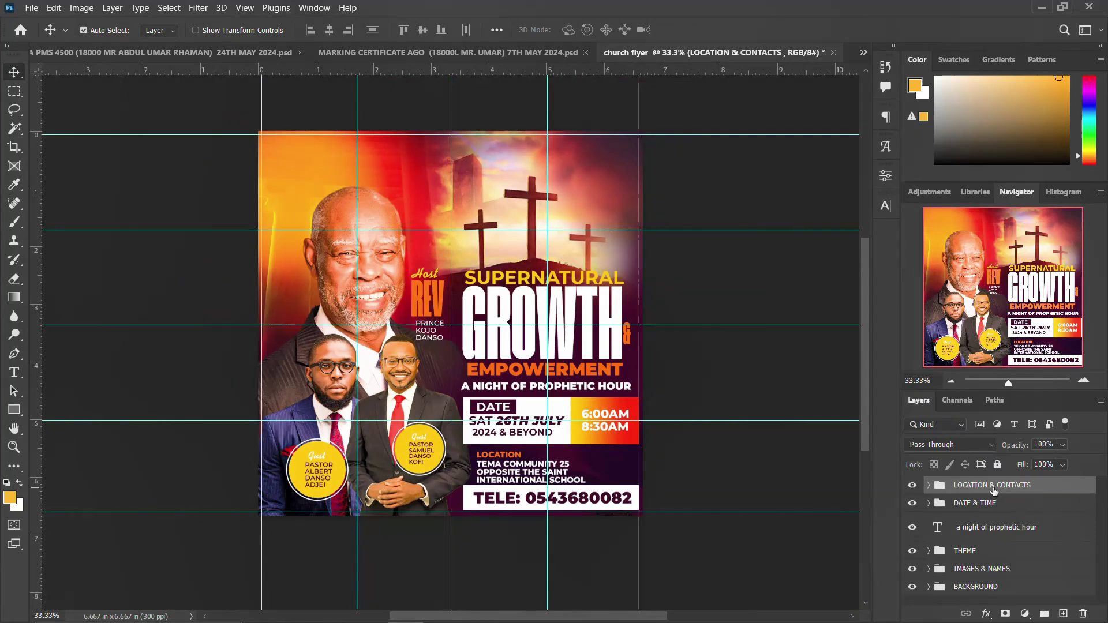
key(ctrl+shift+alt+e)
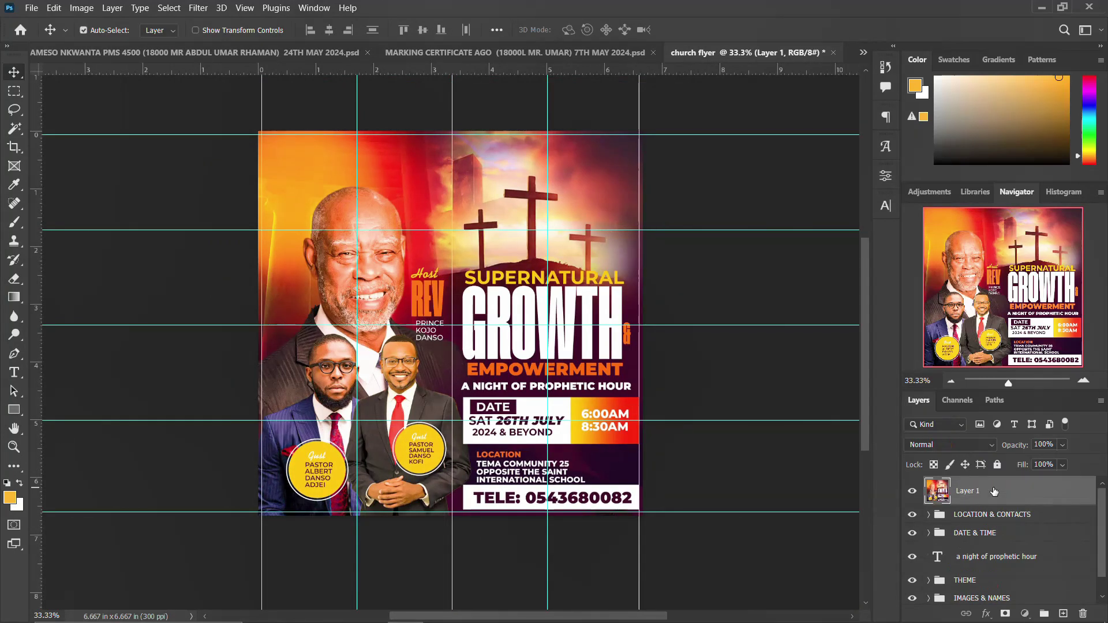
Step: Convert the merged Layer 1 to a smart object and apply the Camera Raw Filter
right_click(994, 491)
click(825, 218)
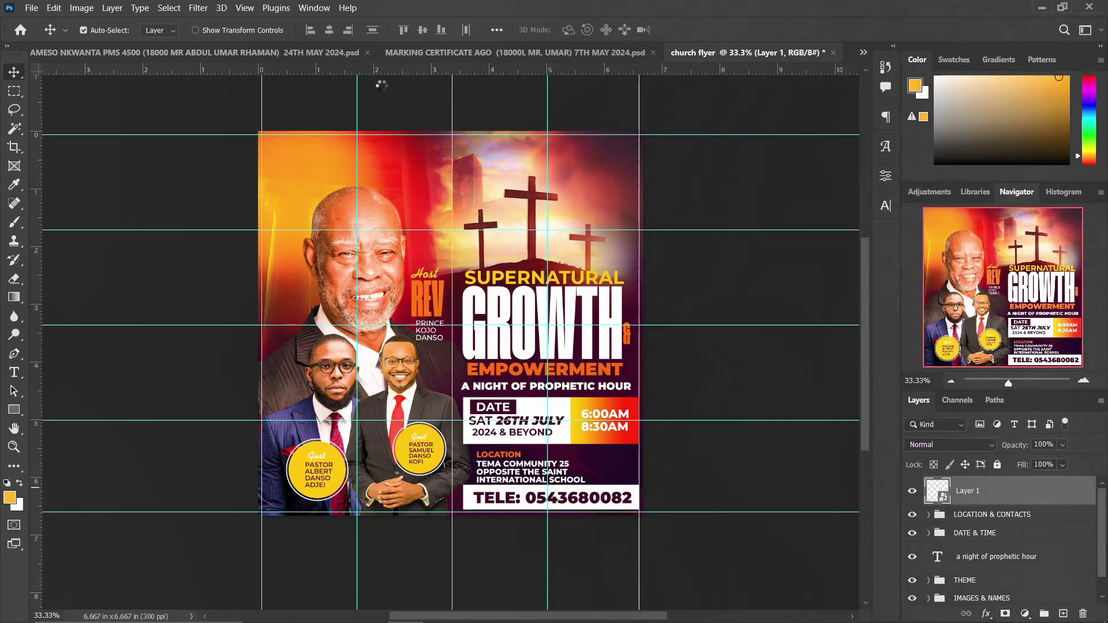
click(198, 8)
click(225, 104)
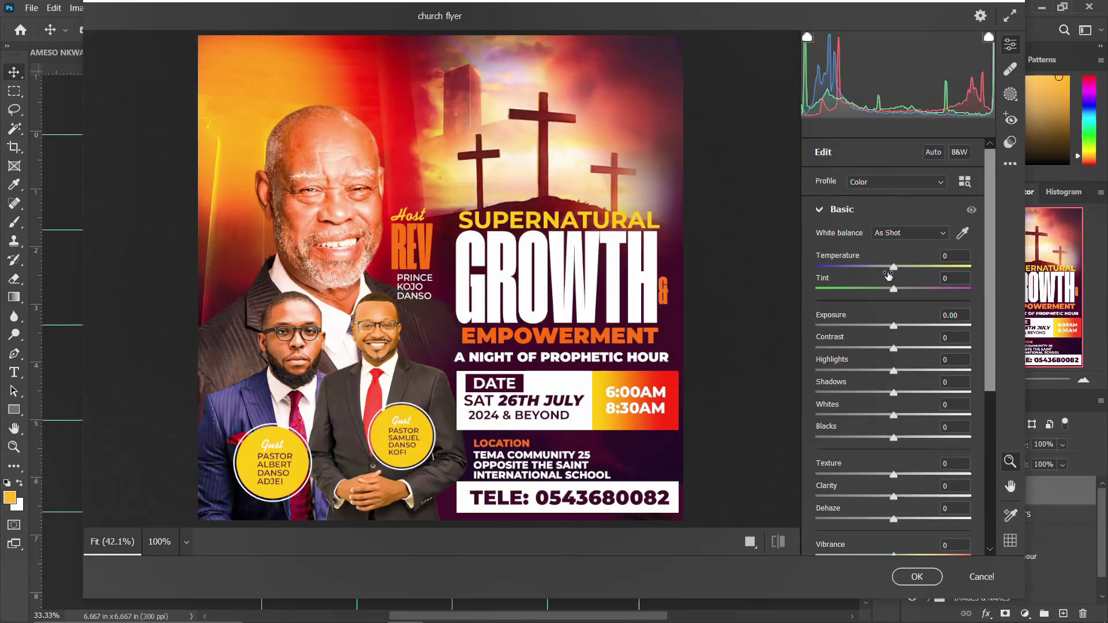
Step: Warm the temperature and tint, add texture and dehaze, and raise vibrance to +8
mouse_move(892, 267)
mouse_down()
mouse_move(905, 269)
mouse_move(901, 326)
mouse_move(887, 326)
mouse_move(912, 372)
mouse_move(893, 371)
mouse_move(904, 438)
mouse_up()
drag(893, 474, 909, 474)
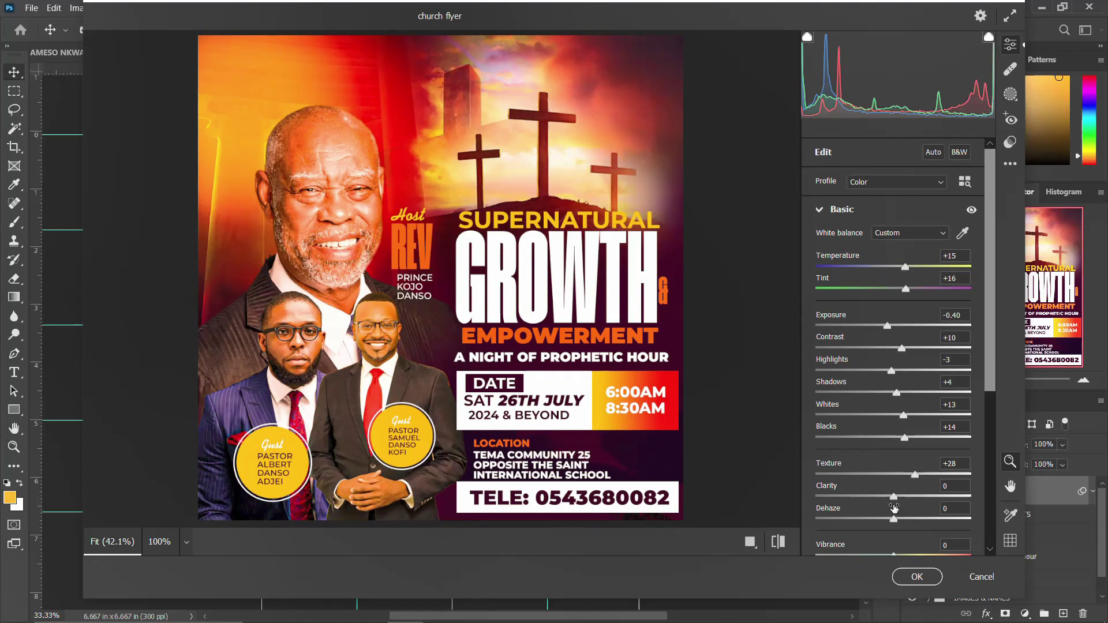
drag(898, 518, 903, 522)
scroll(898, 427, down, 3)
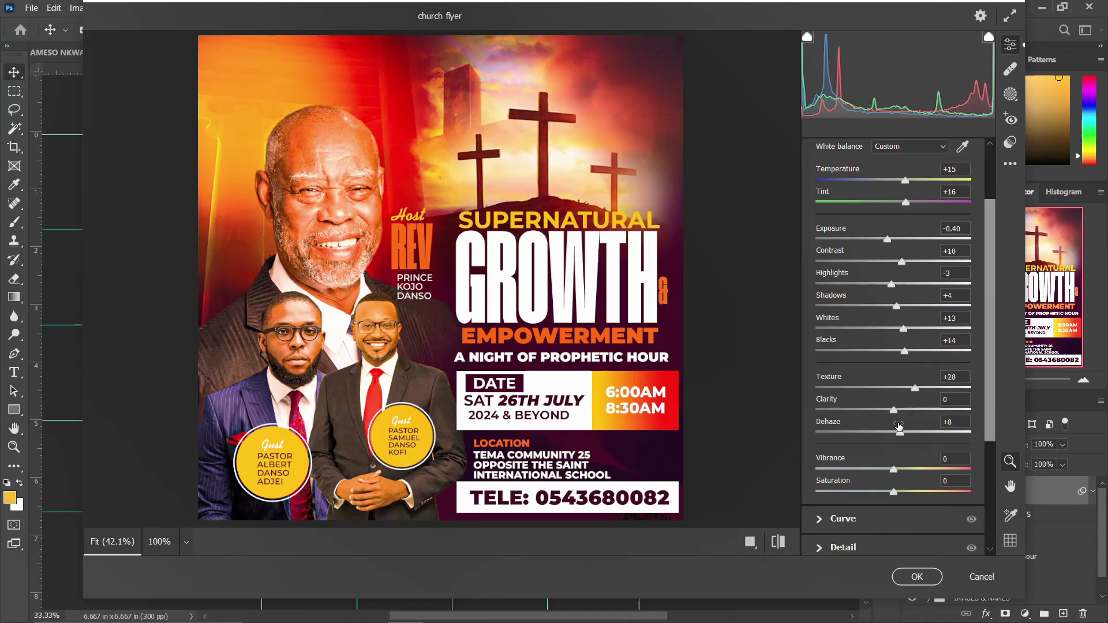
drag(896, 470, 903, 491)
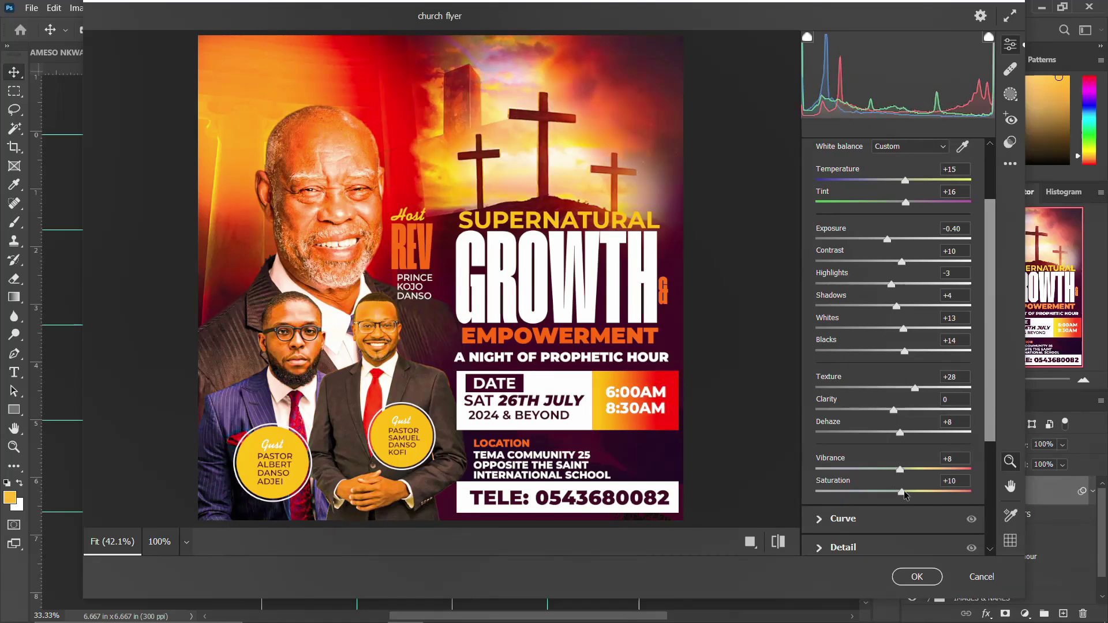
click(778, 541)
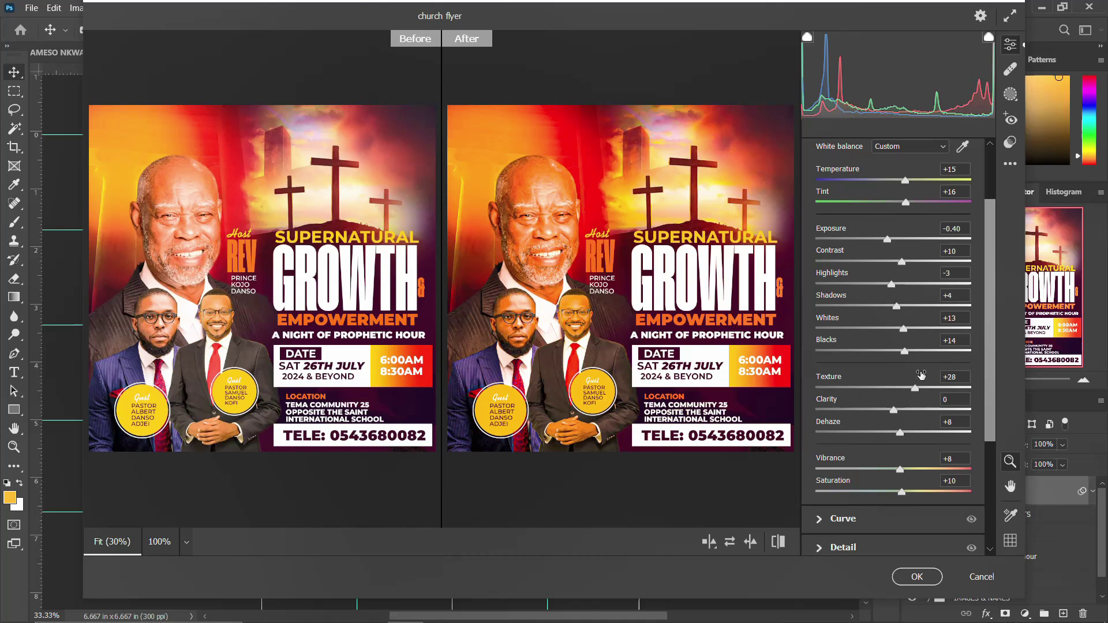
Step: Refine to texture +18, saturation -2, tint +4, whites +5 and apply
drag(916, 390, 909, 347)
drag(901, 492, 891, 490)
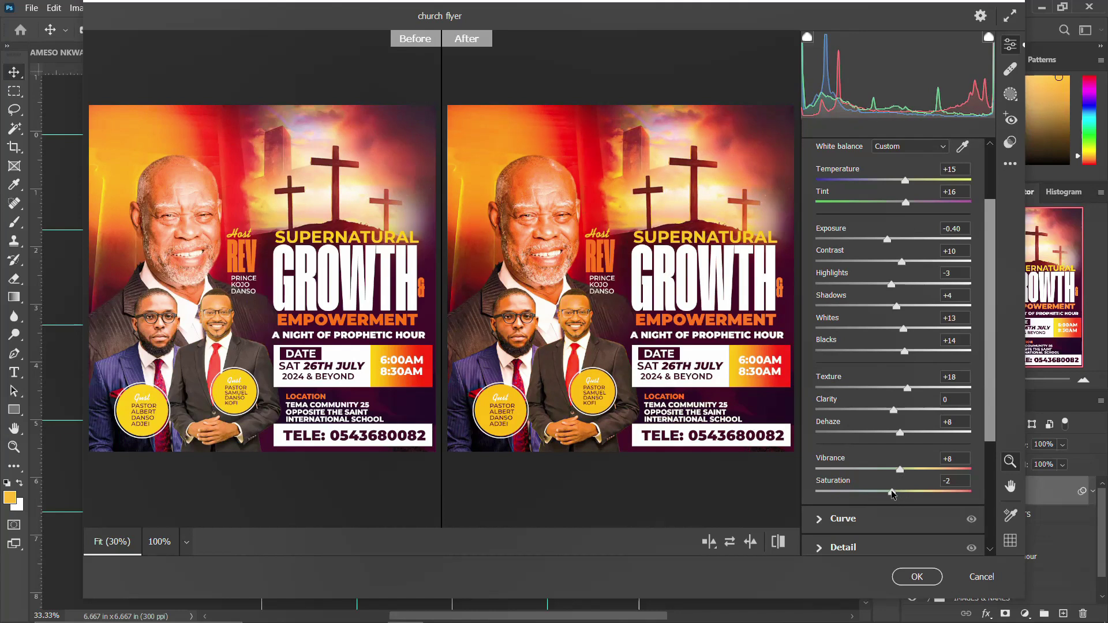
scroll(931, 341, up, 3)
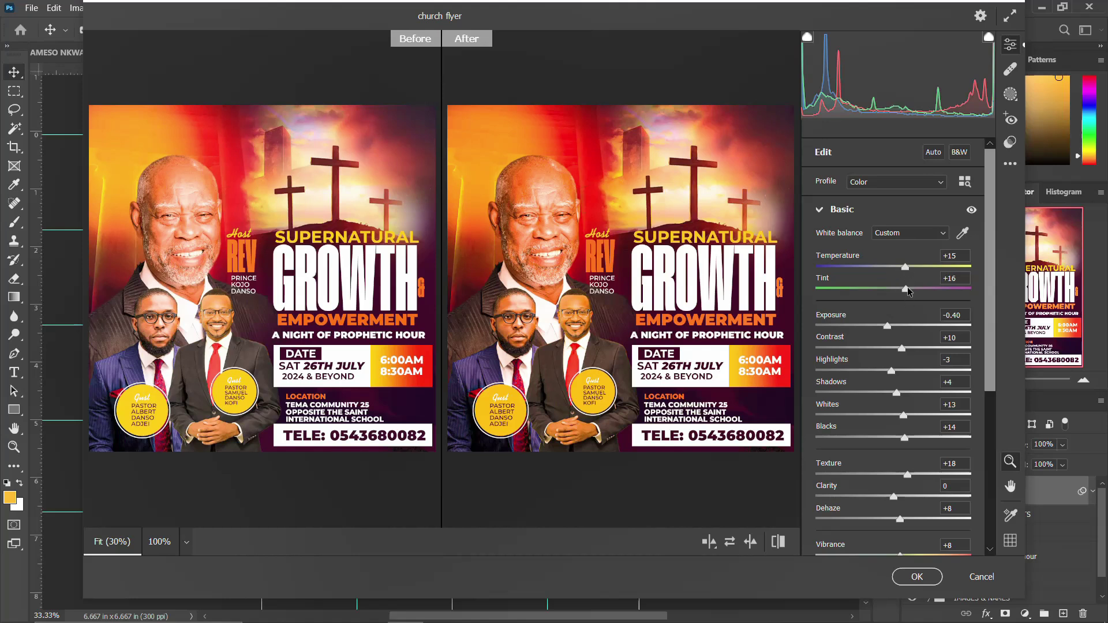
drag(903, 292, 896, 291)
drag(904, 414, 896, 415)
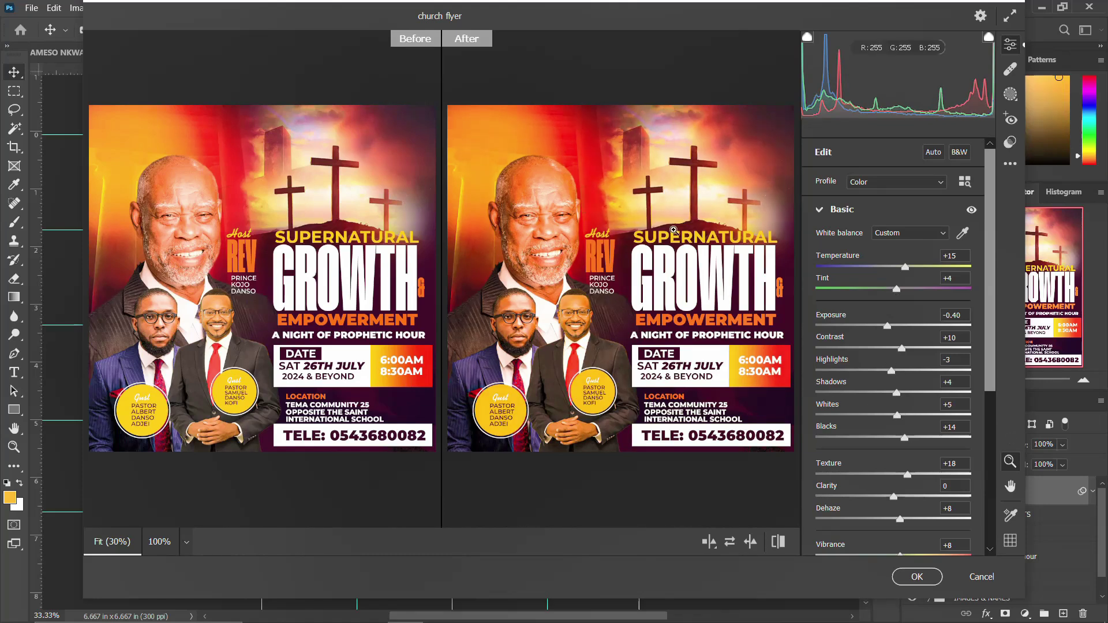
click(914, 576)
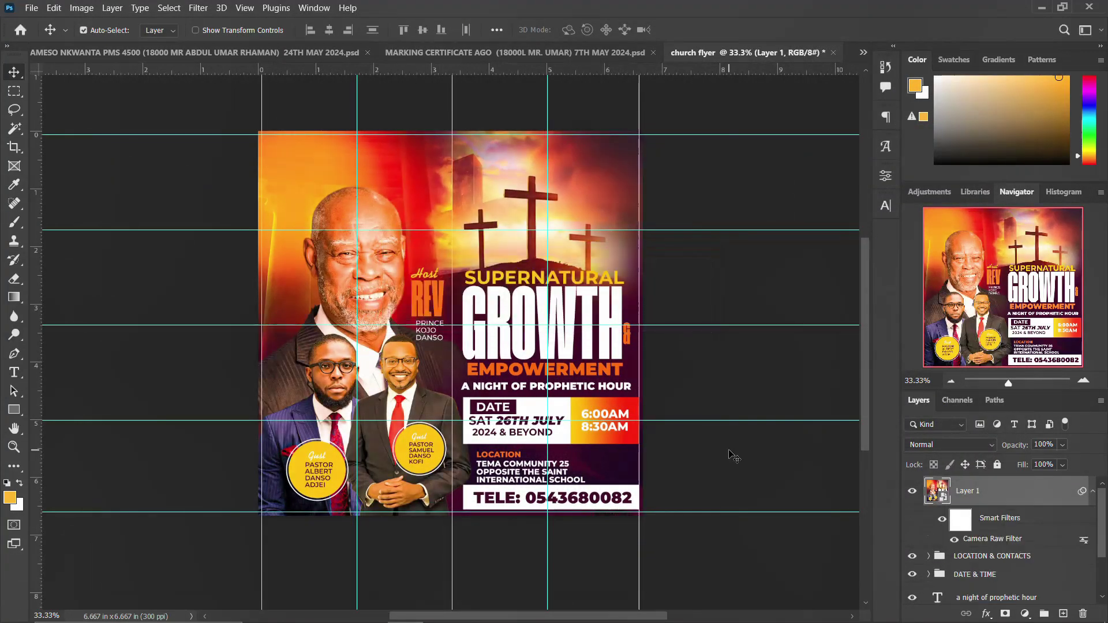
Step: Set the merged Layer 1's blend mode to Lighten
click(959, 445)
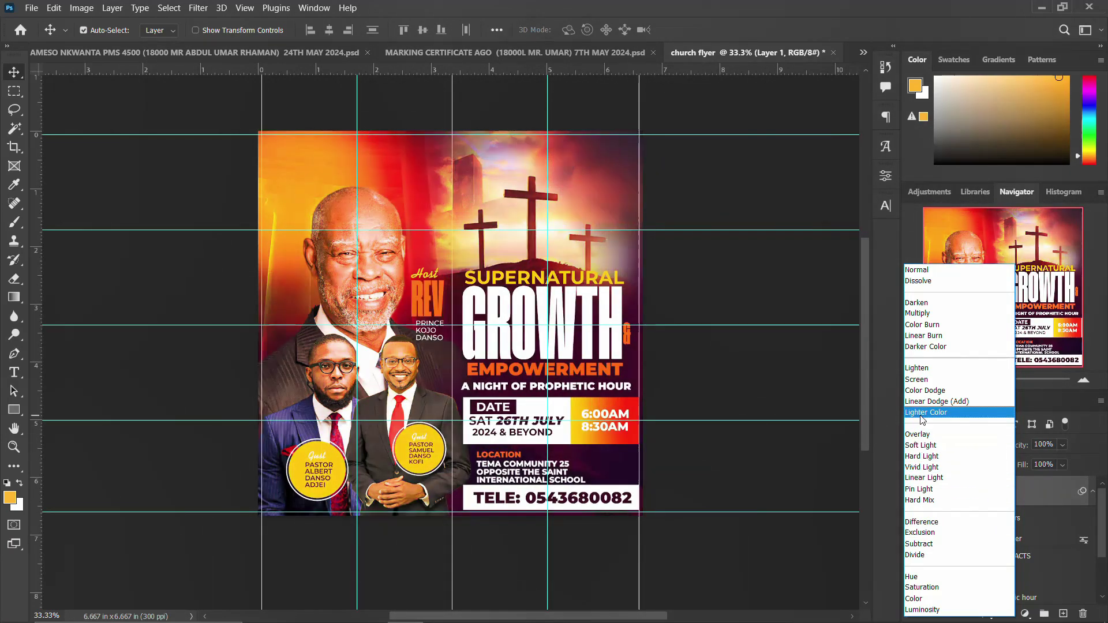
click(923, 371)
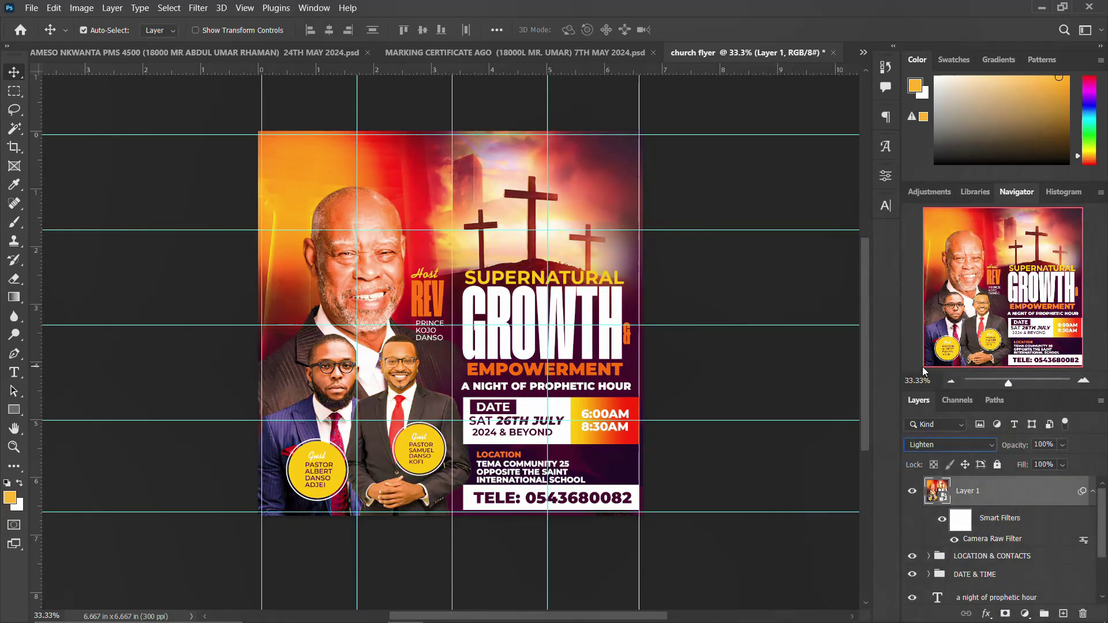